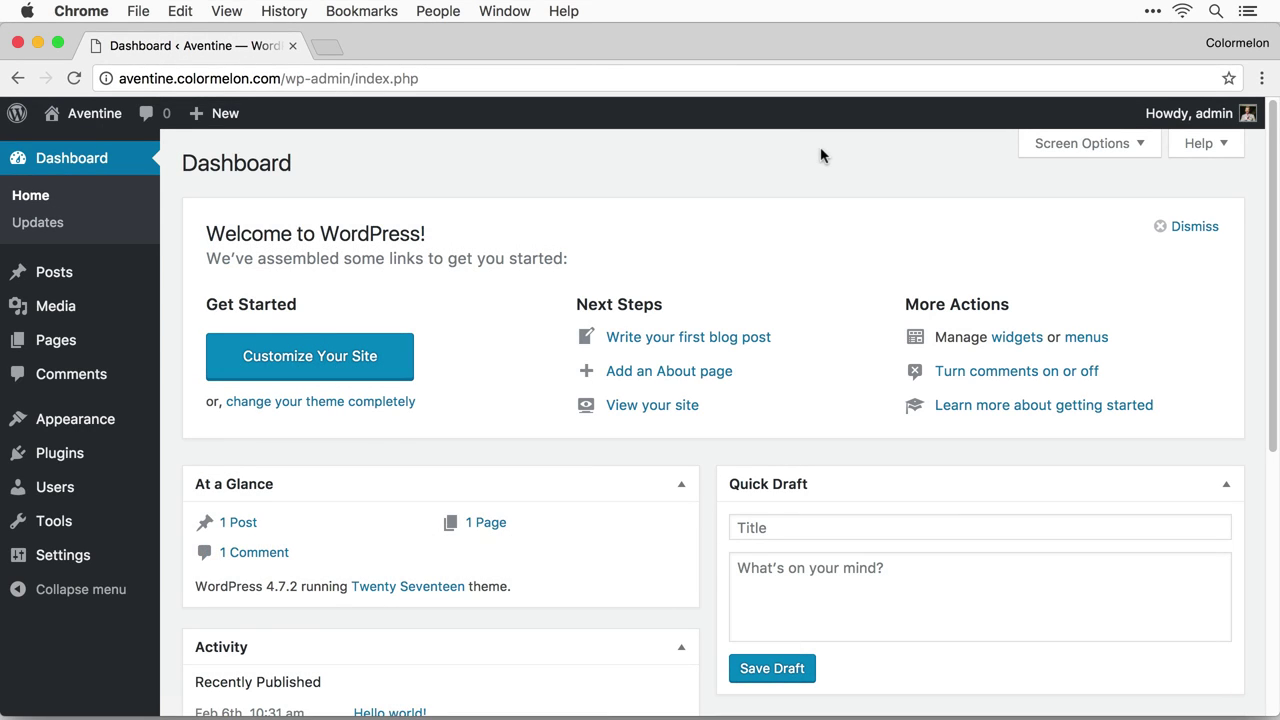
# Open the theme upload form and choose aventine-portfolio.zip as the theme file.
pyautogui.moveTo(60, 428)
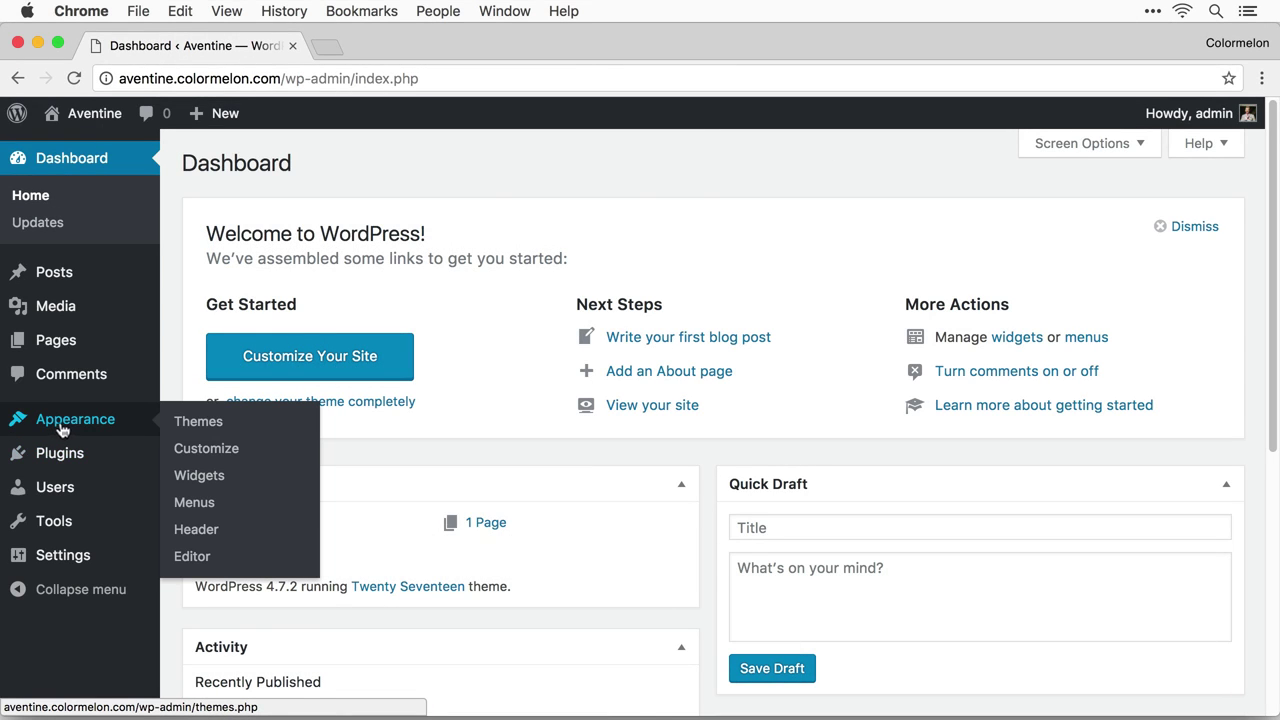
pyautogui.click(165, 429)
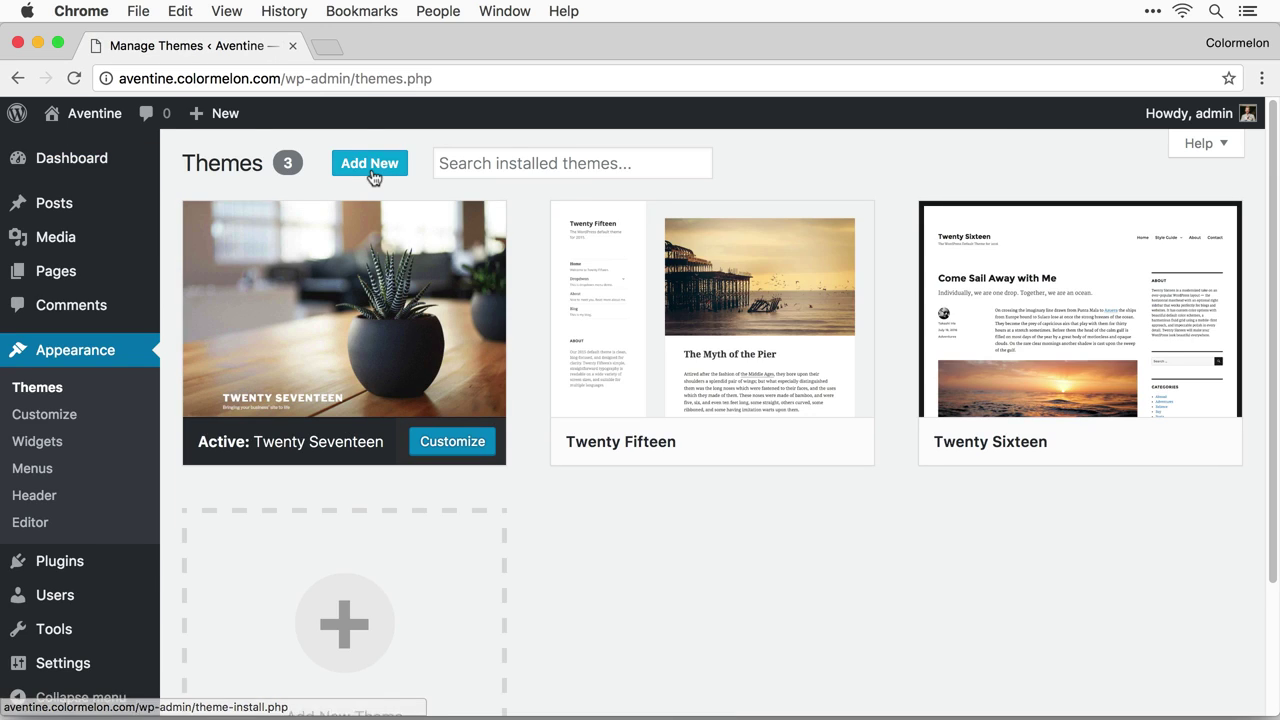
pyautogui.click(375, 170)
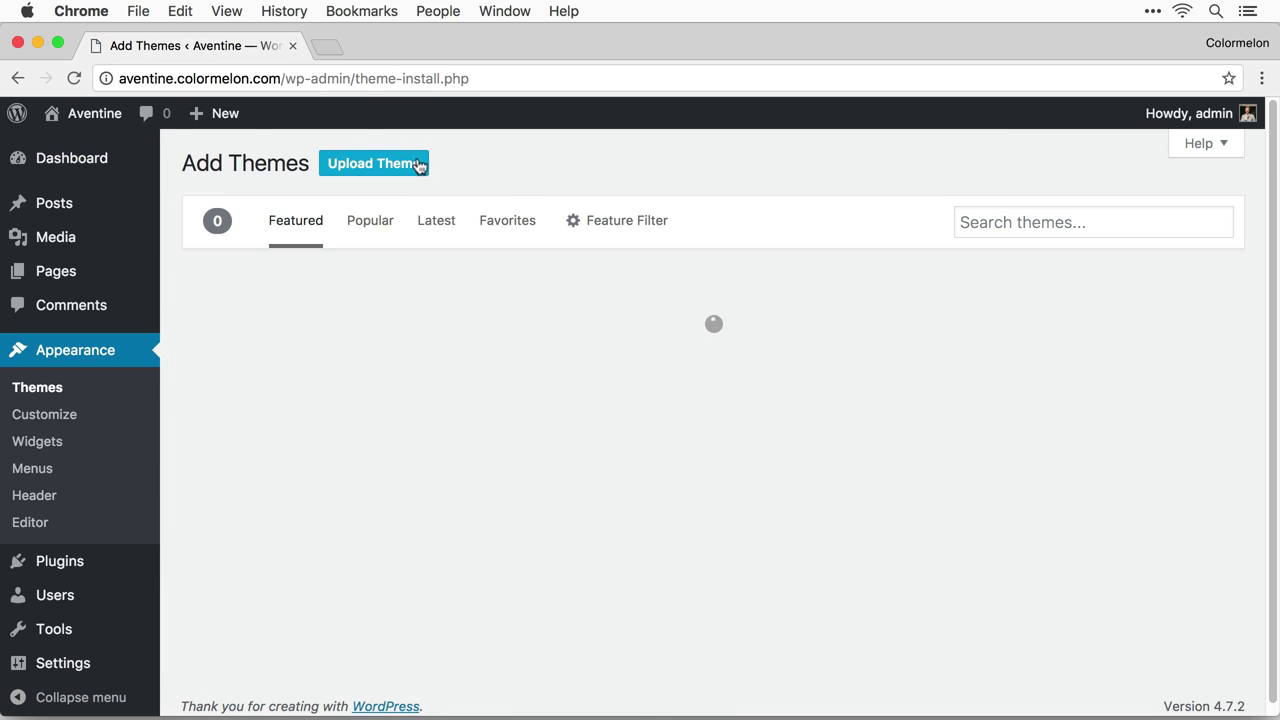
pyautogui.click(418, 167)
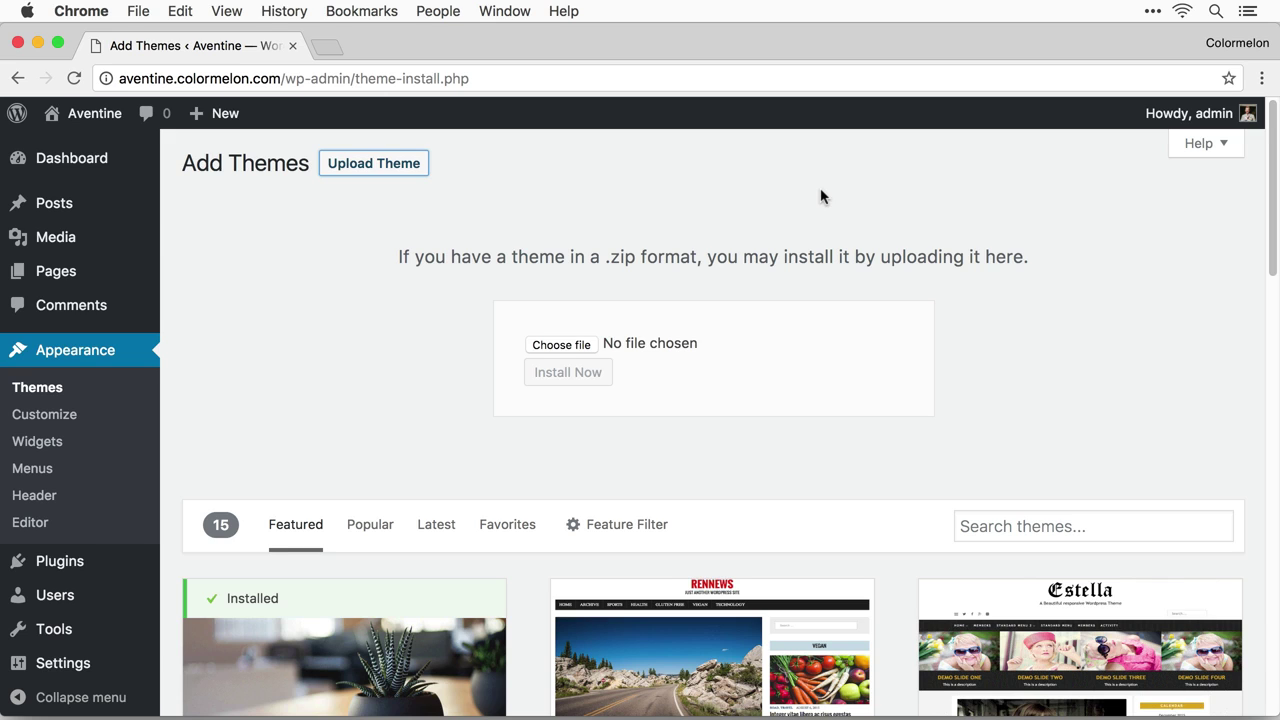
pyautogui.press('super+Tab')
pyautogui.moveTo(737, 330); pyautogui.dragTo(557, 354)
pyautogui.click(447, 403)
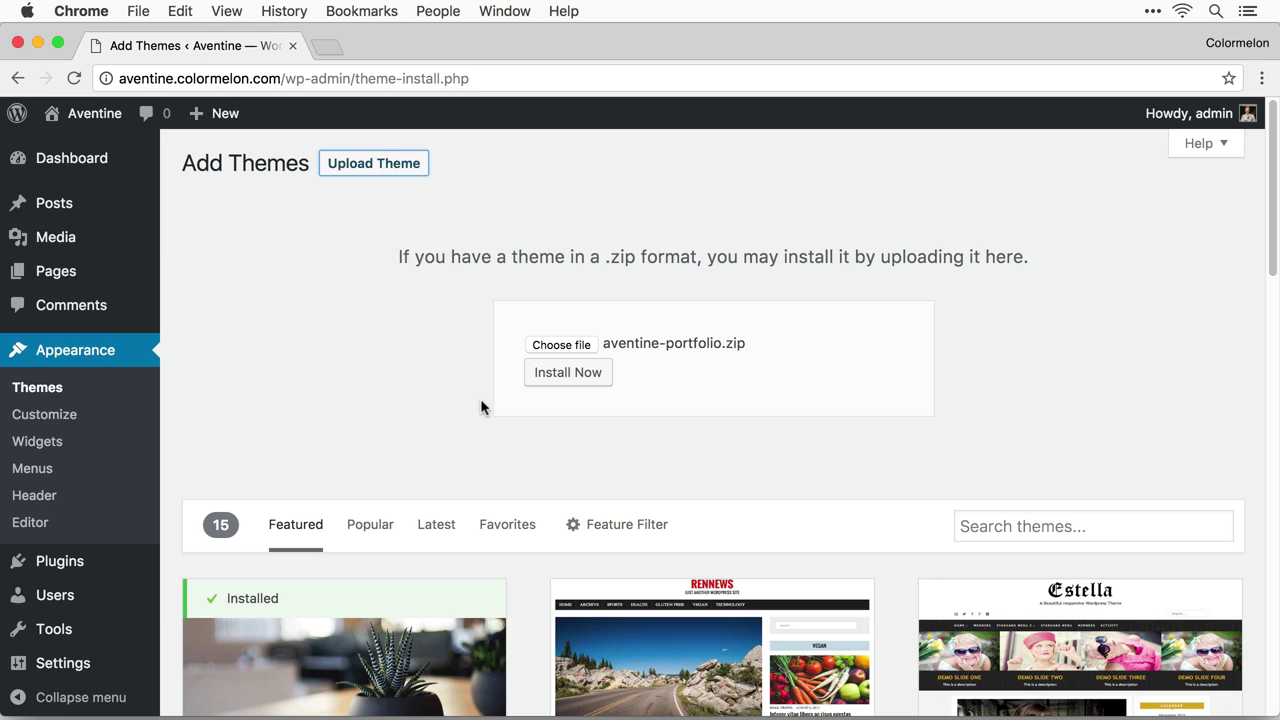
# Install the theme from the chosen zip file and activate it.
pyautogui.click(583, 378)
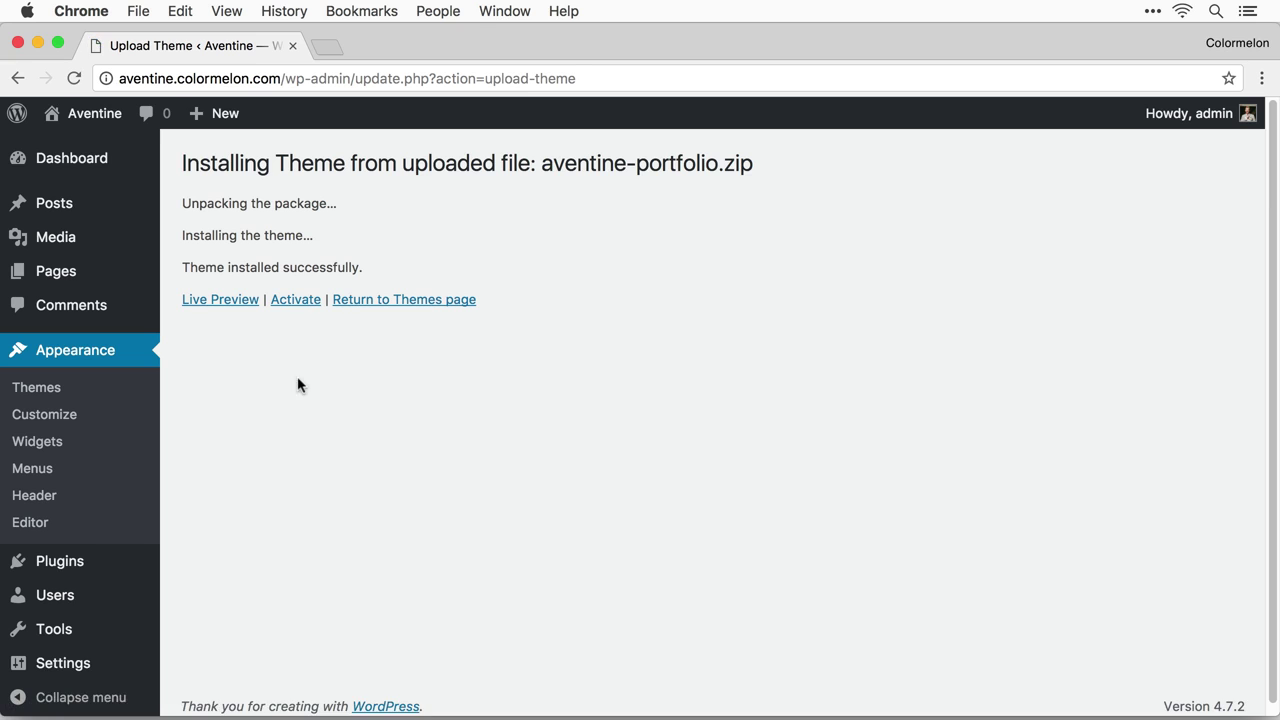
pyautogui.click(296, 300)
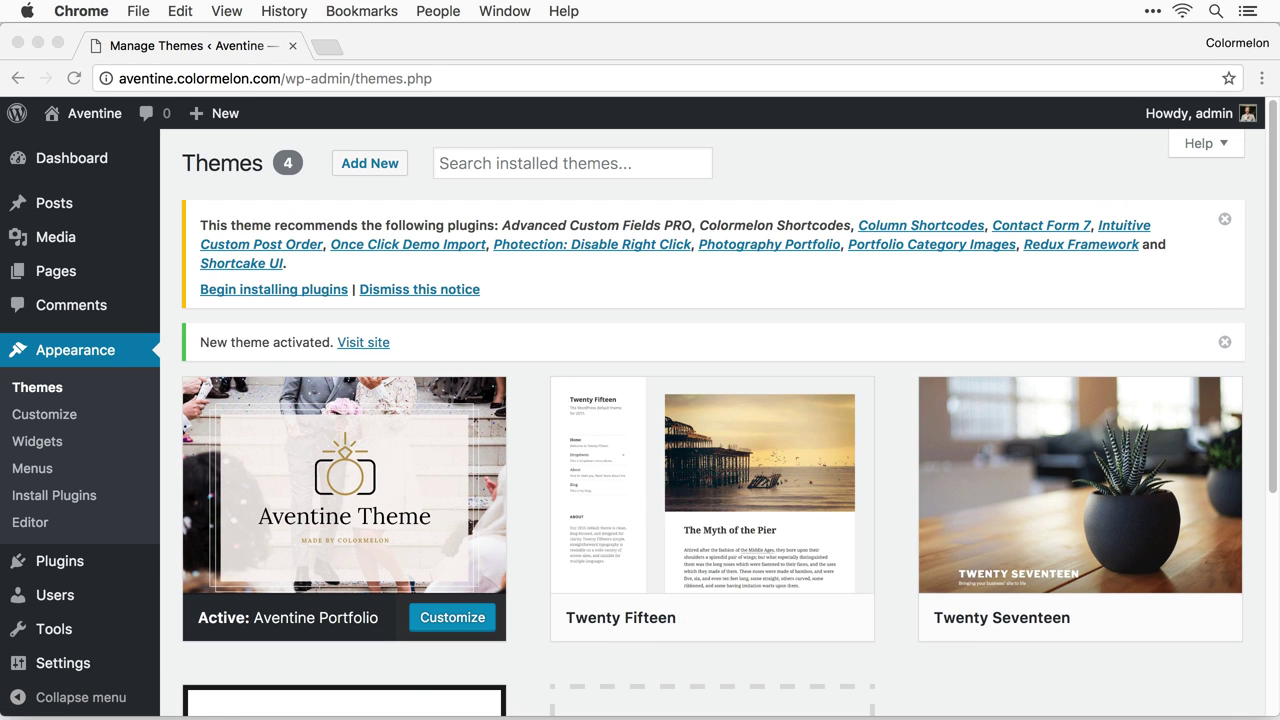
pyautogui.click(639, 322)
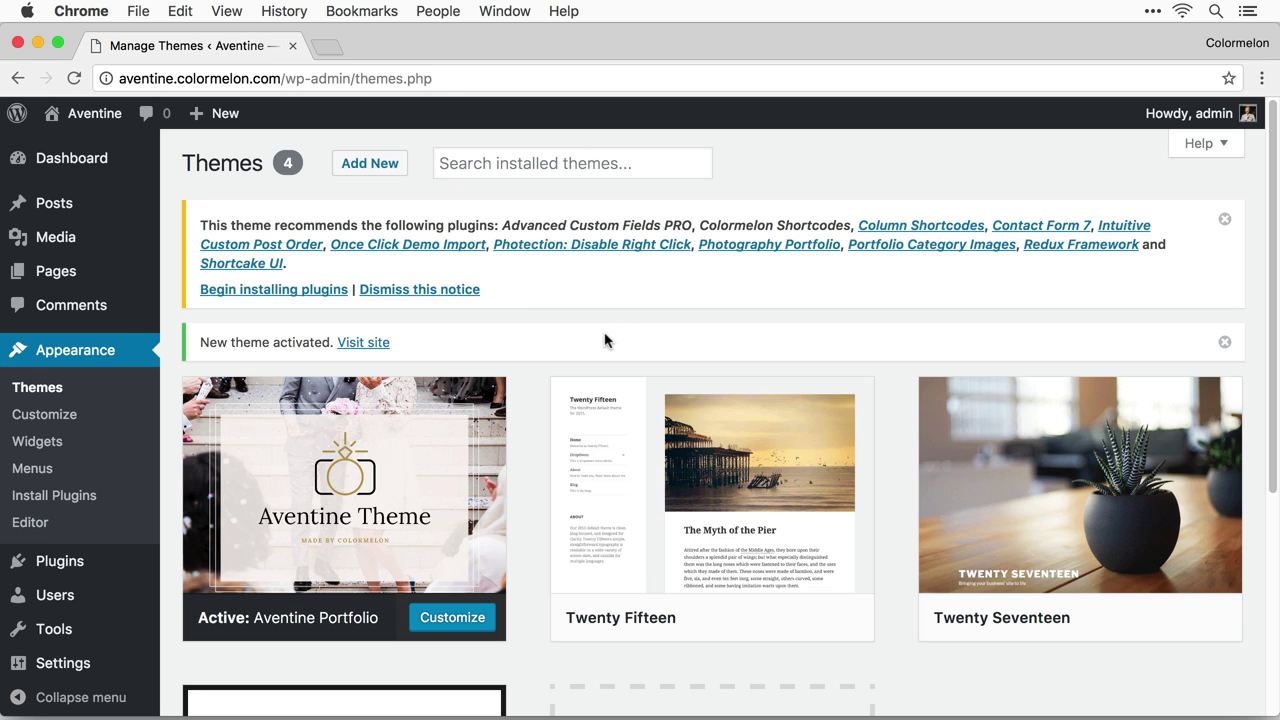
# Install all of the theme's recommended plugins in one bulk action and look through the installation report.
pyautogui.click(318, 286)
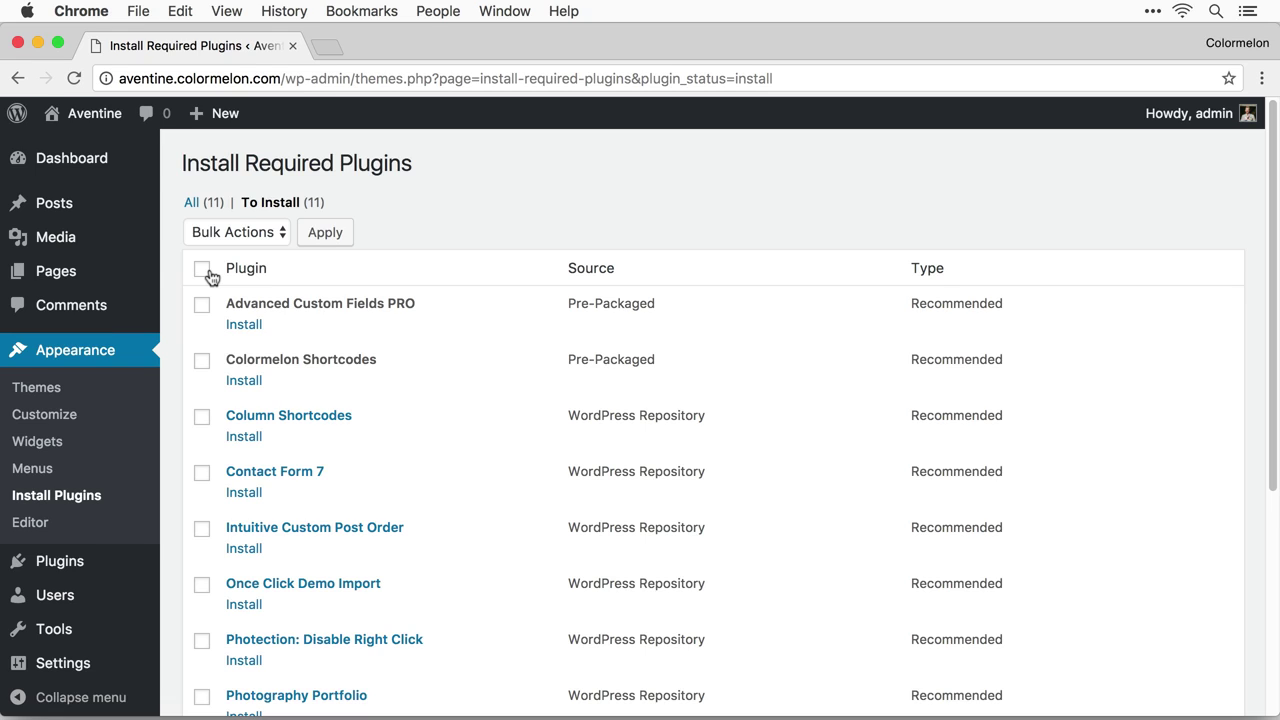
pyautogui.click(209, 272)
pyautogui.click(237, 230)
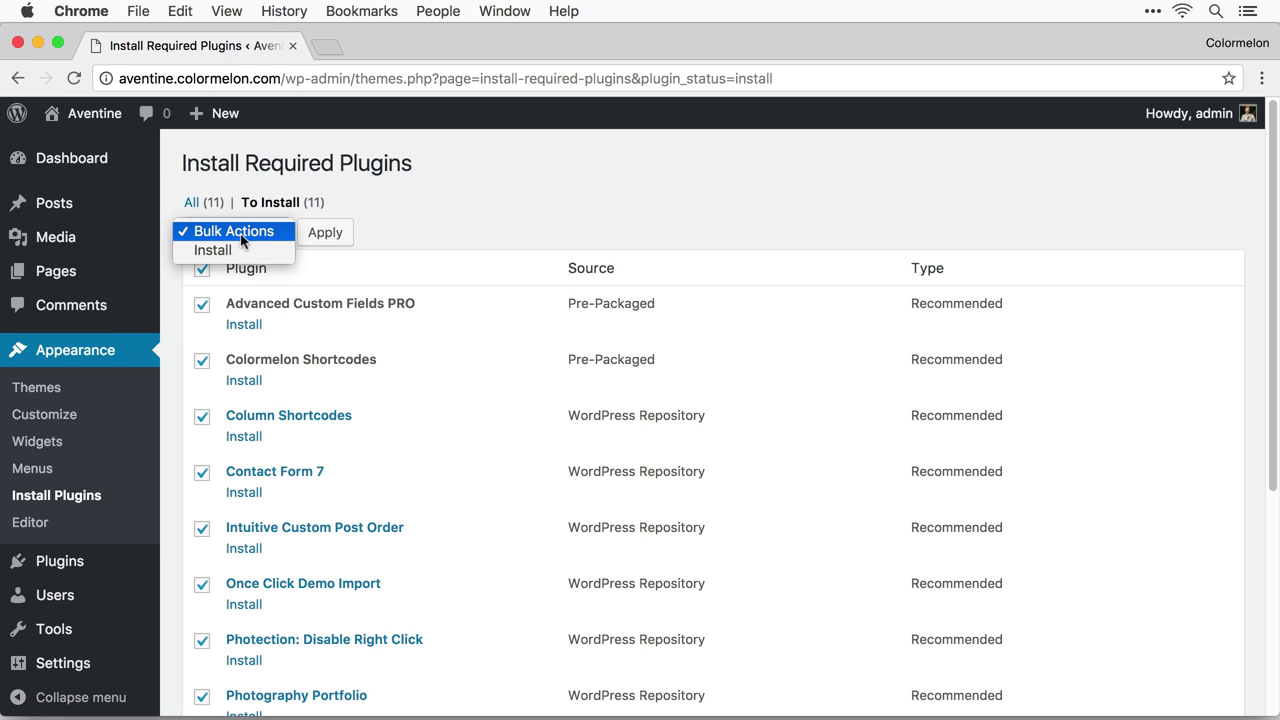
pyautogui.click(240, 250)
pyautogui.click(312, 234)
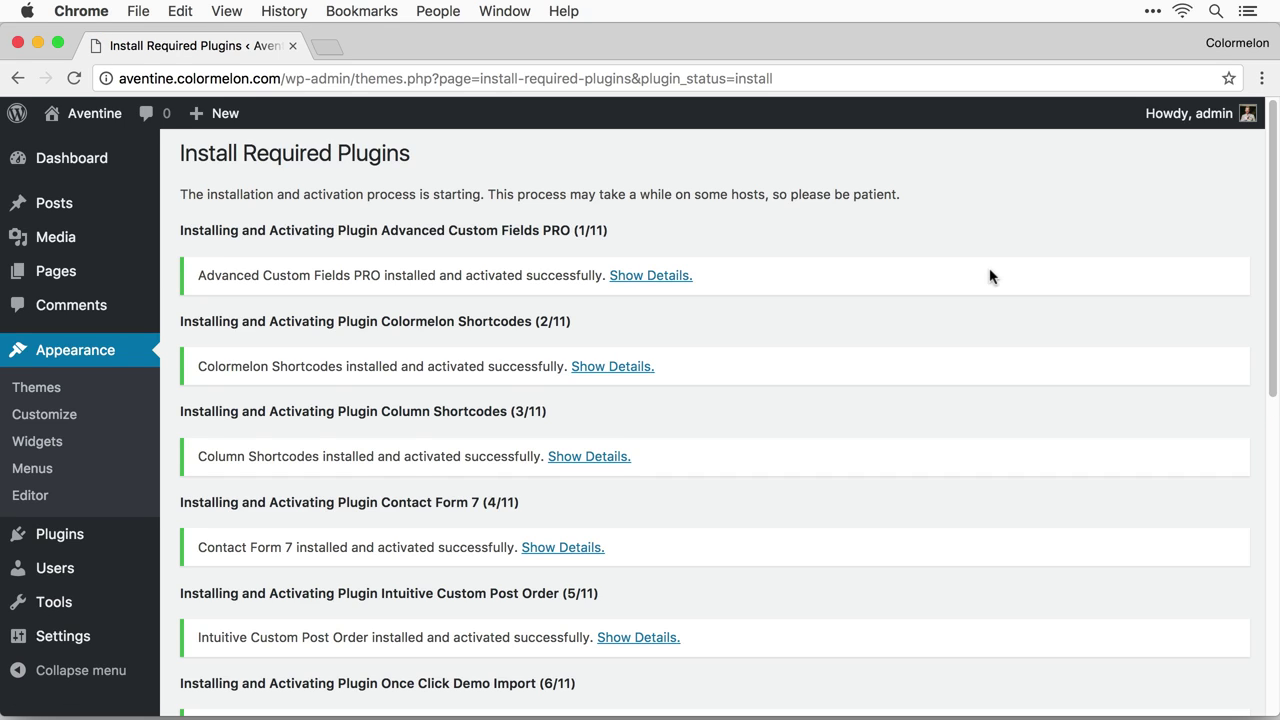
pyautogui.scroll(-10, 991, 274)
pyautogui.scroll(10, 985, 428)
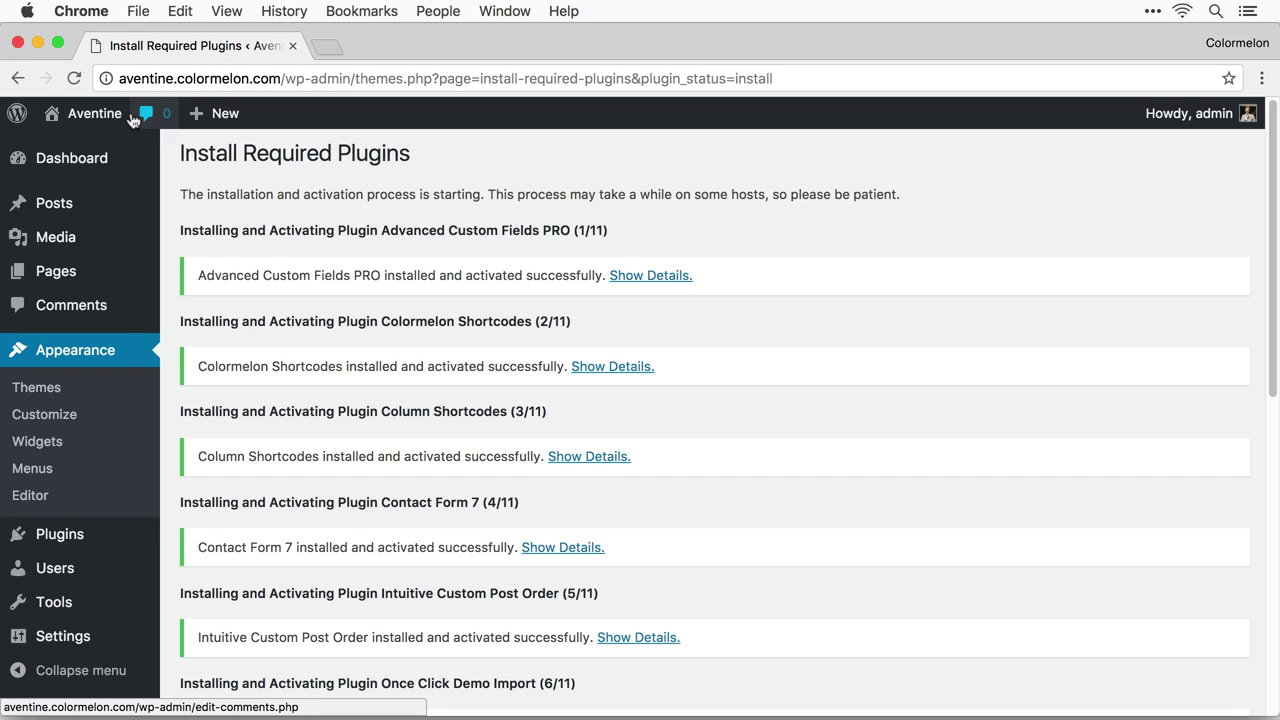
# View the site's front page in a new tab to check the new theme, and close that tab.
pyautogui.moveTo(80, 113)
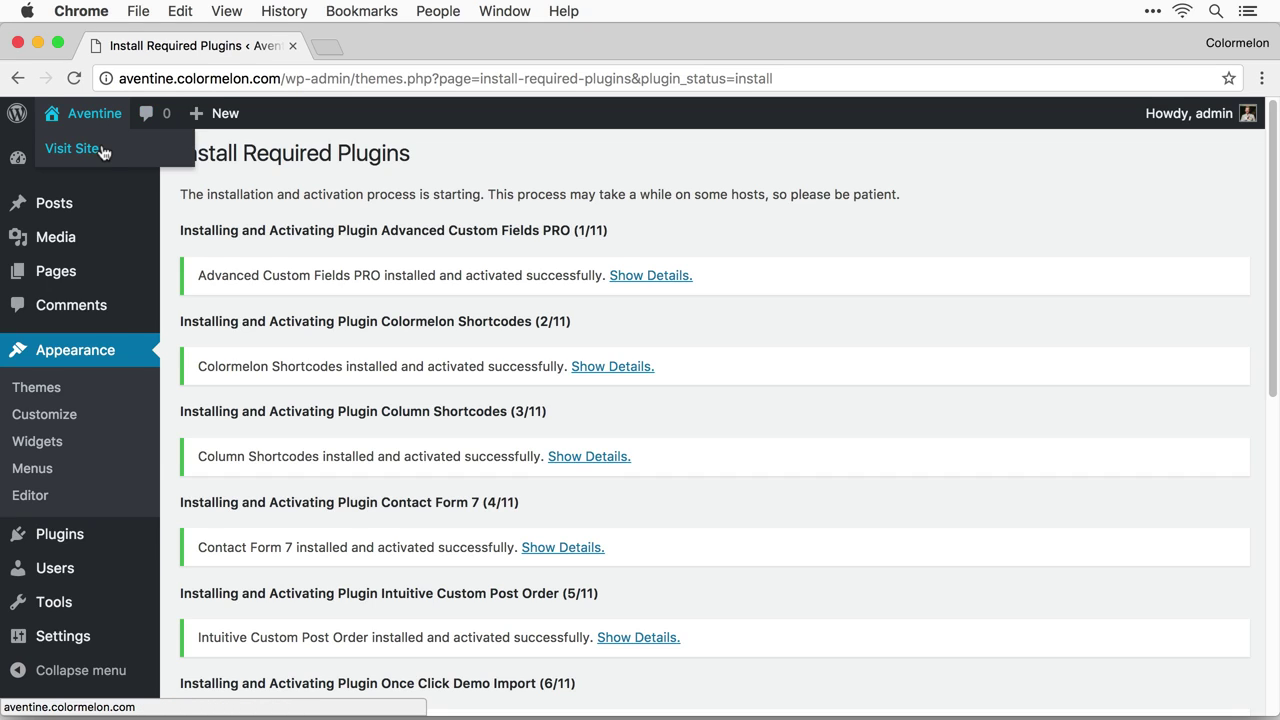
pyautogui.keyDown('super'); pyautogui.click(60, 149); pyautogui.keyUp('super')
pyautogui.click(396, 47)
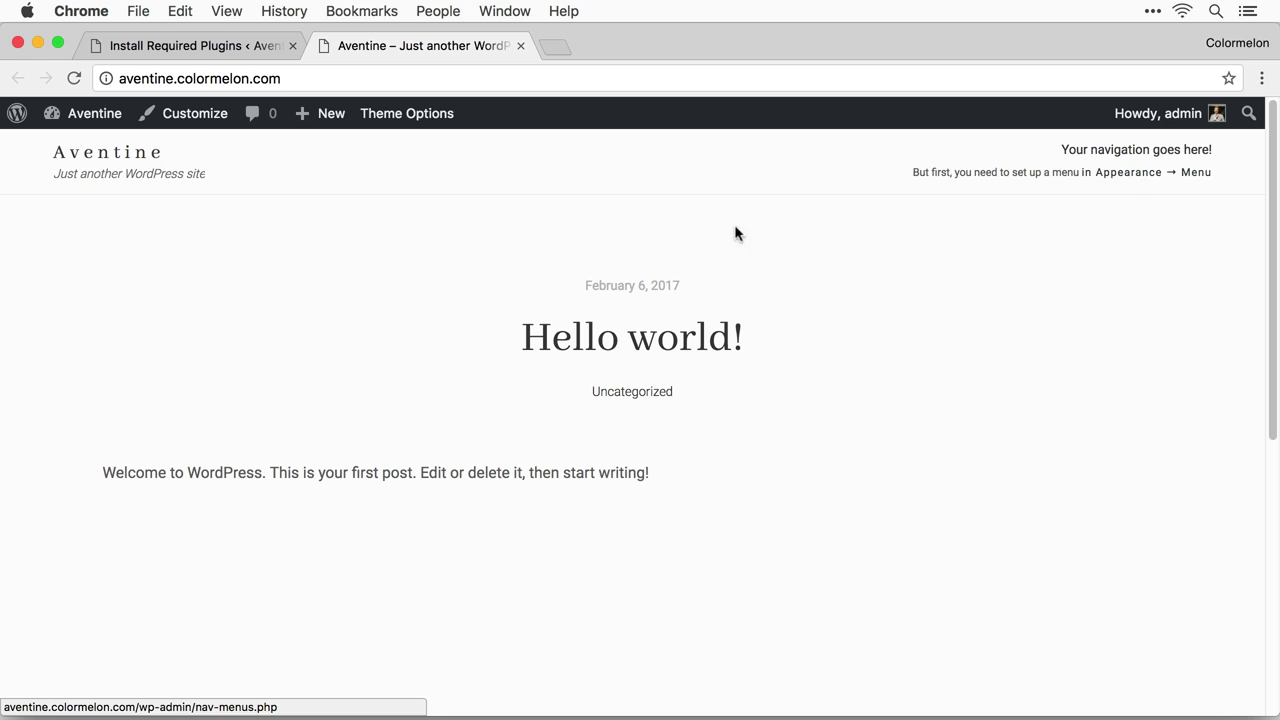
pyautogui.click(521, 46)
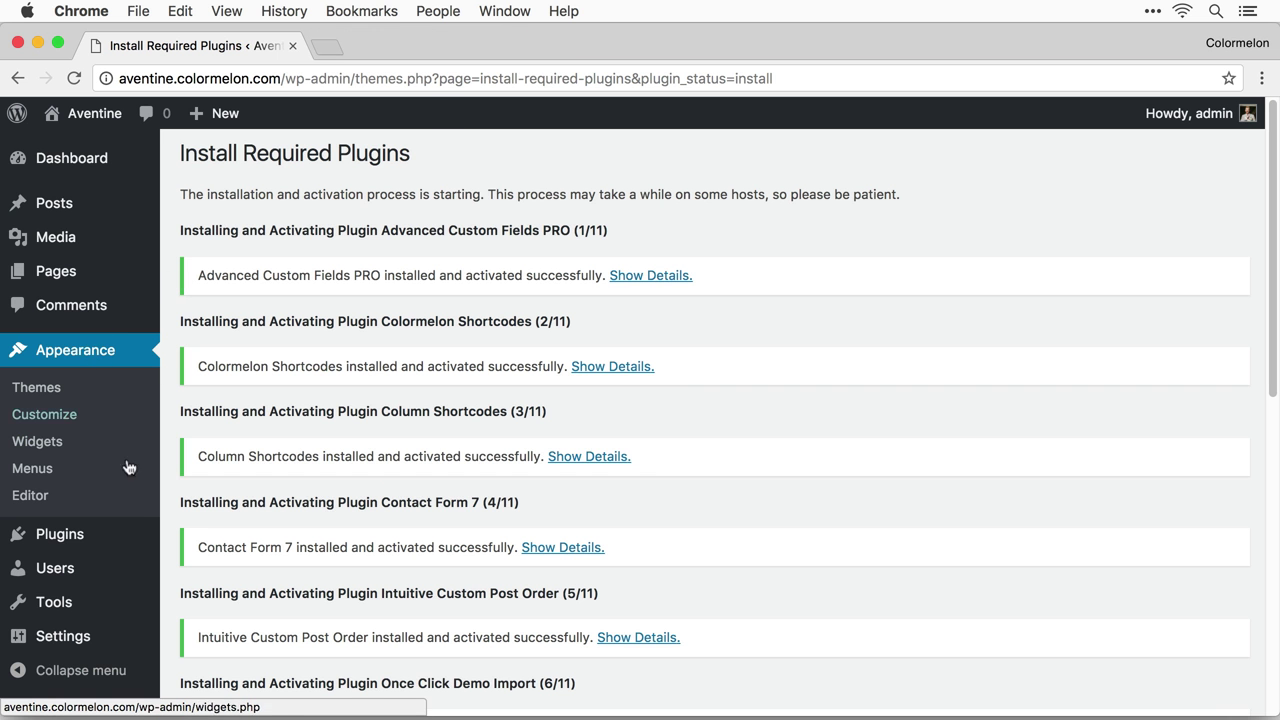
# Create a menu named "Navigation" containing the default Home and Sample Page items.
pyautogui.click(53, 473)
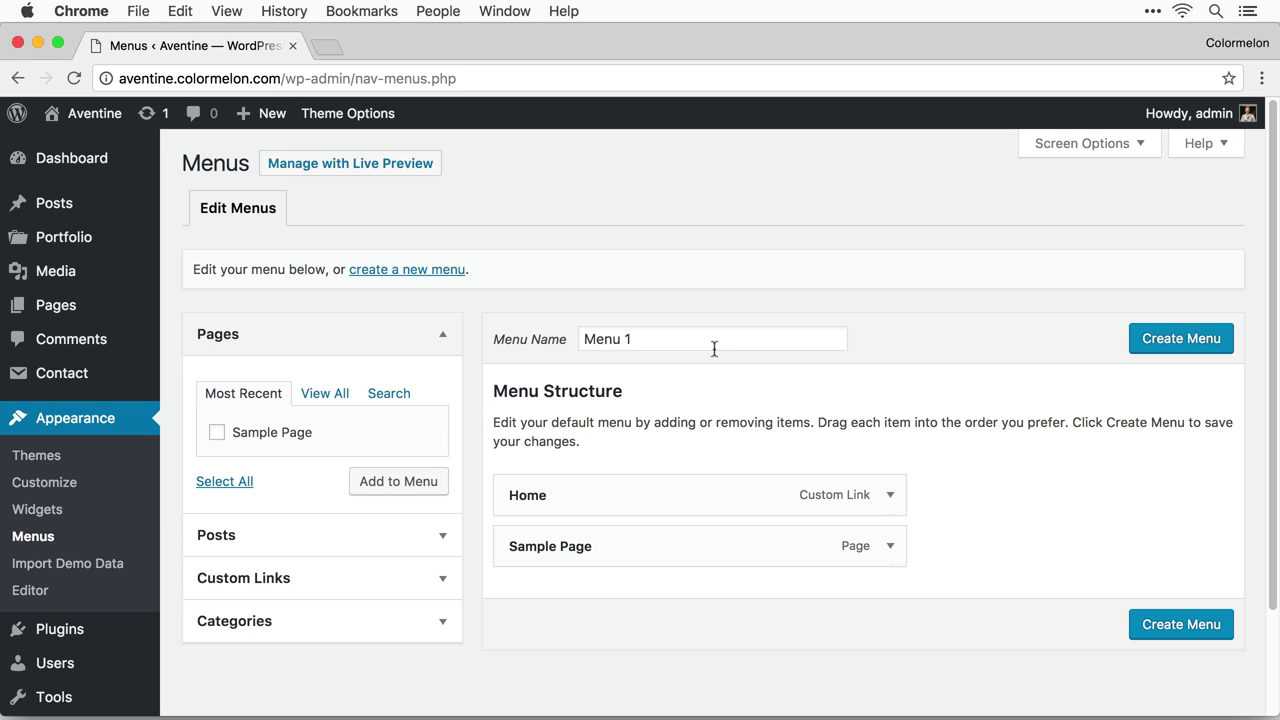
pyautogui.click(709, 340)
pyautogui.press('super+a')
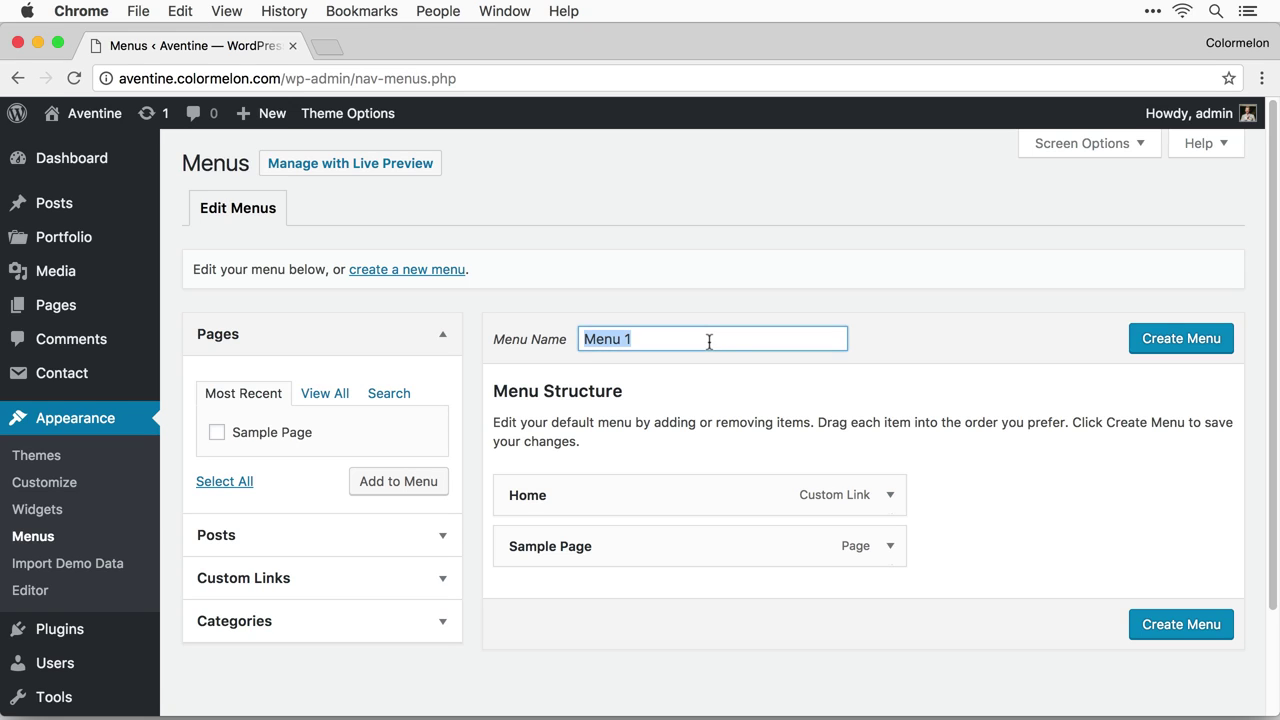
pyautogui.write('Navigation')
pyautogui.click(988, 476)
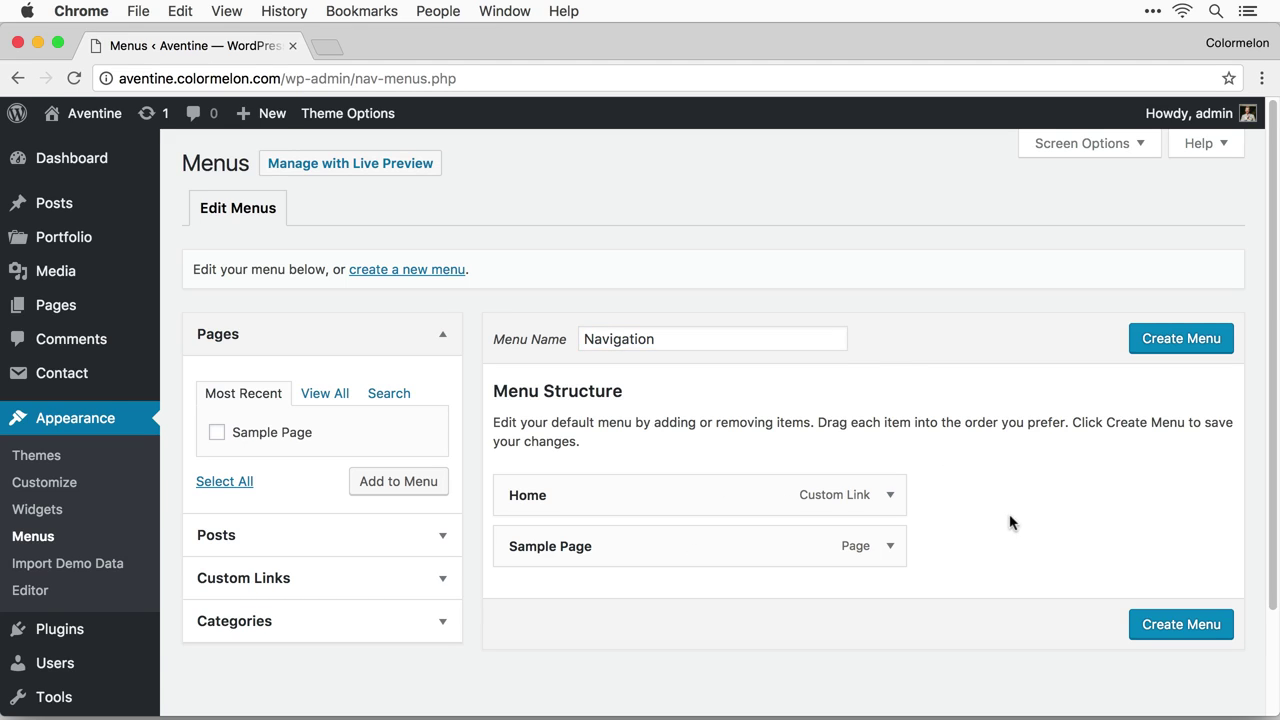
pyautogui.click(1177, 340)
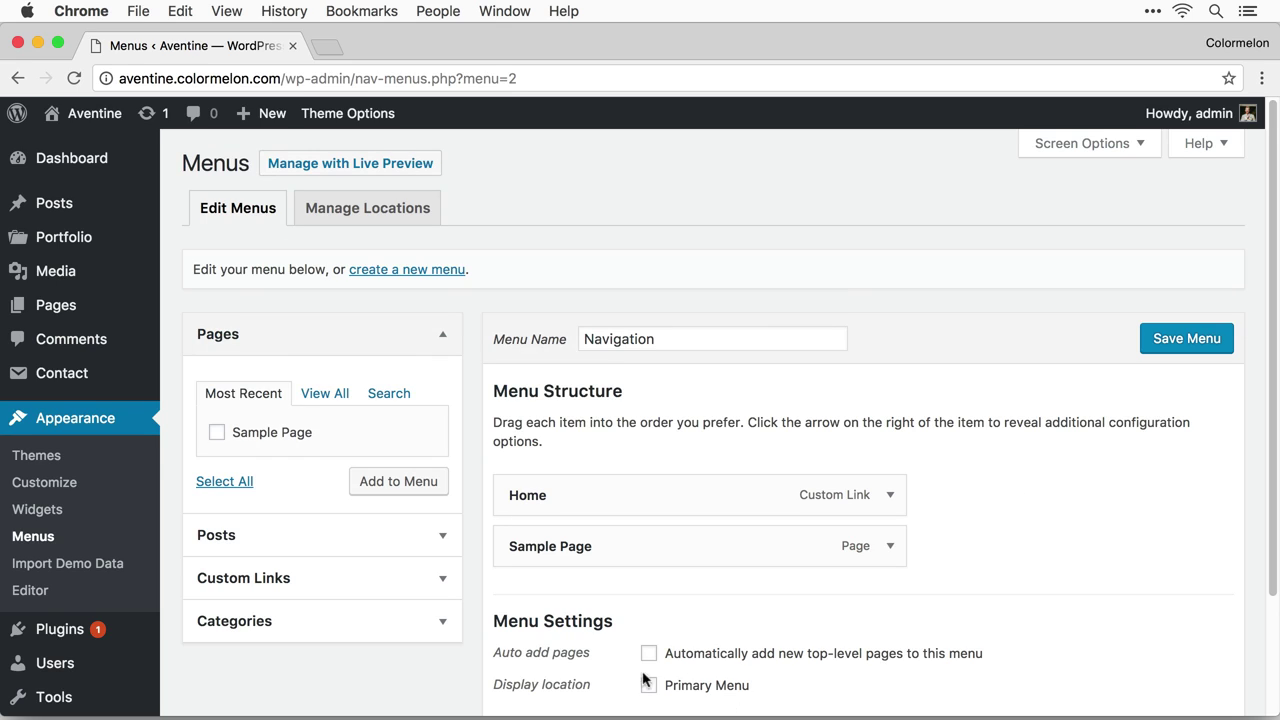
# Assign the Navigation menu to the Primary Menu location, enable automatic adding of new top-level pages, and save it.
pyautogui.click(705, 690)
pyautogui.click(760, 660)
pyautogui.click(1189, 343)
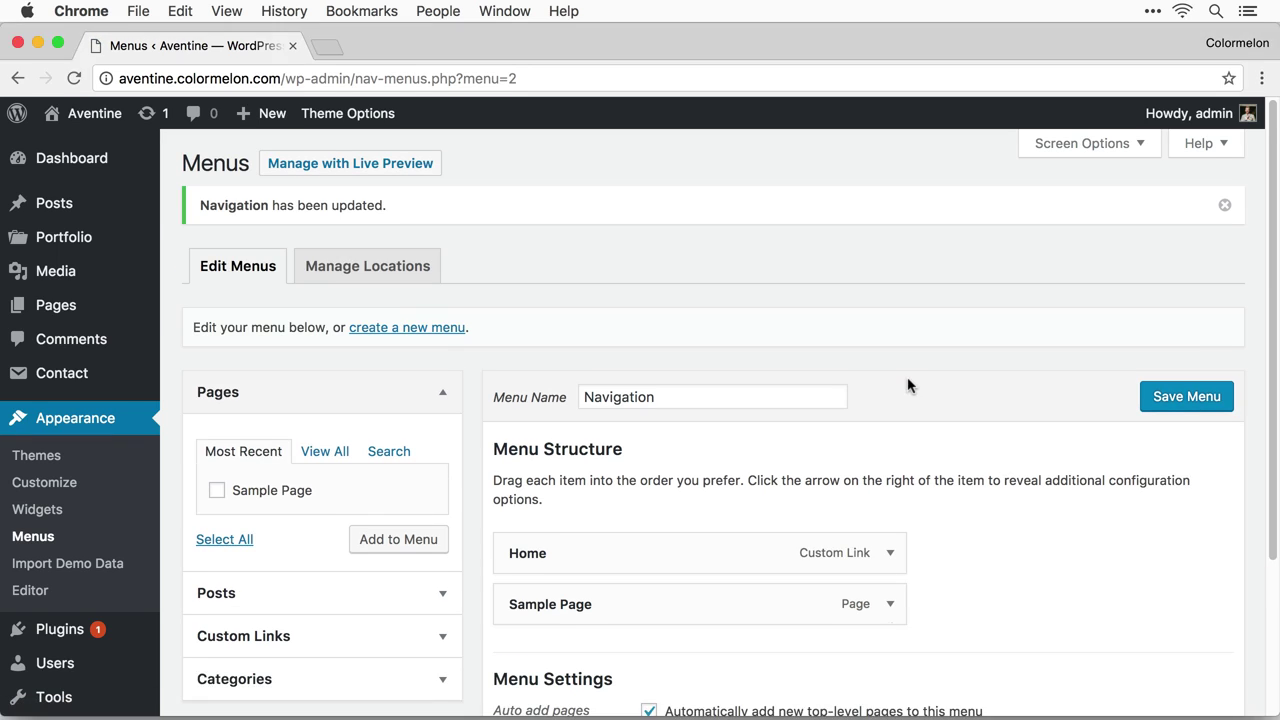
# Open the site in a new tab and, in its Theme Options, upload logo-aventine.png as the Site Logo.
pyautogui.keyDown('super'); pyautogui.click(87, 130); pyautogui.keyUp('super')
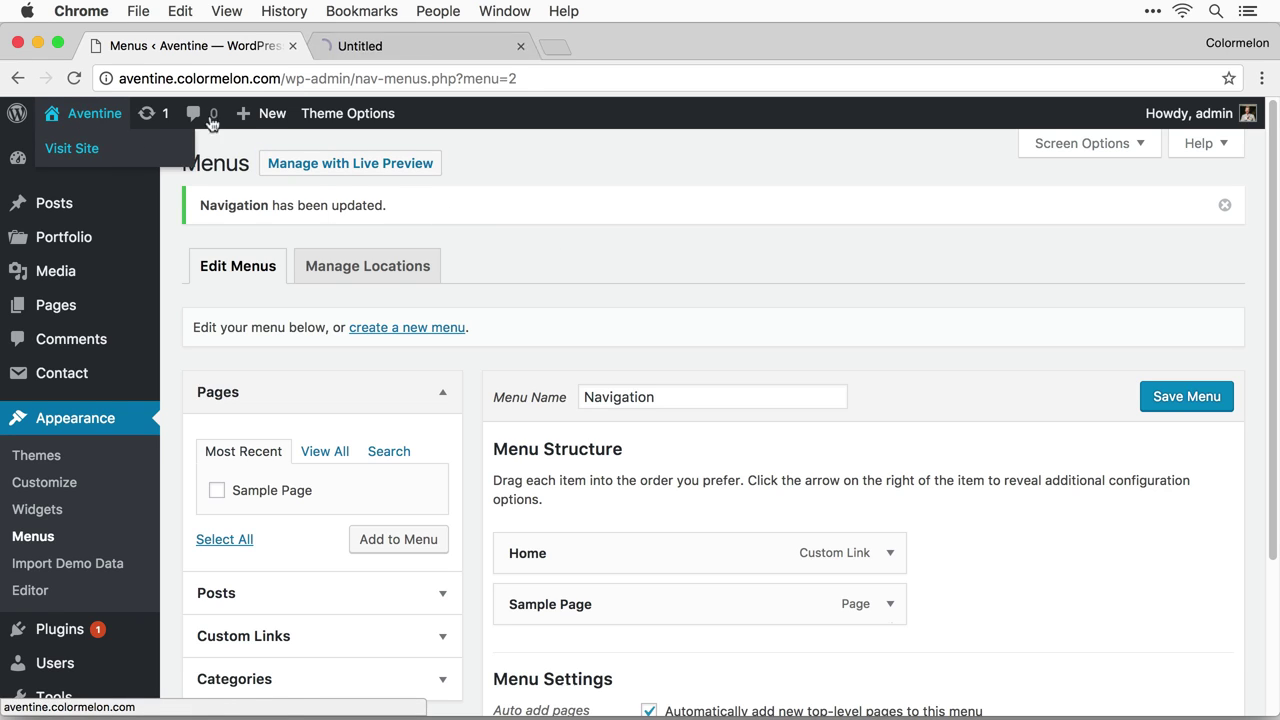
pyautogui.click(433, 46)
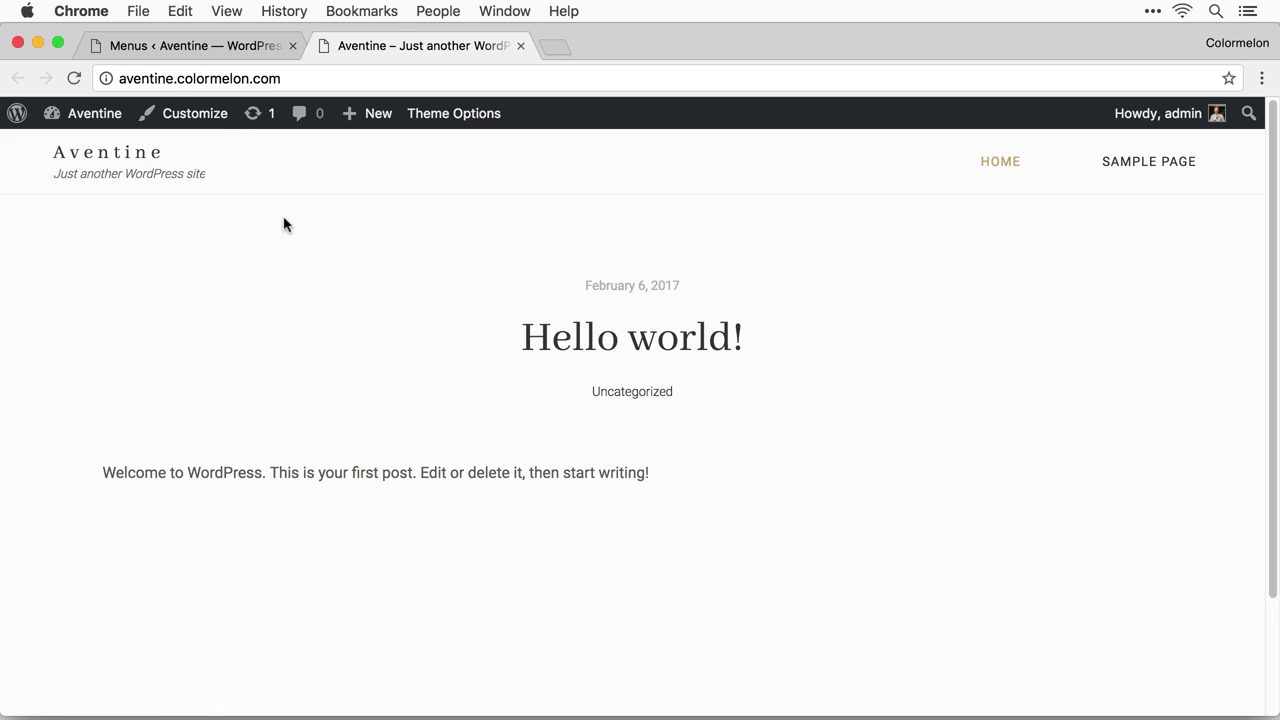
pyautogui.click(443, 113)
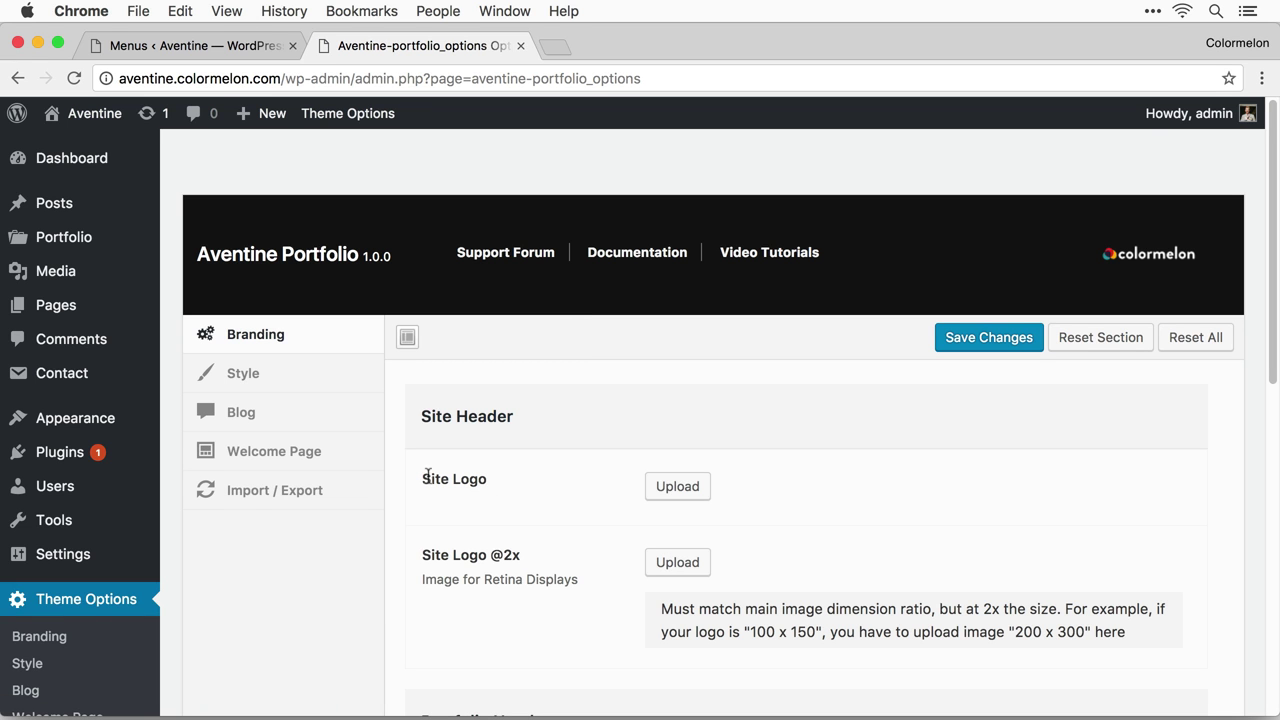
pyautogui.click(677, 488)
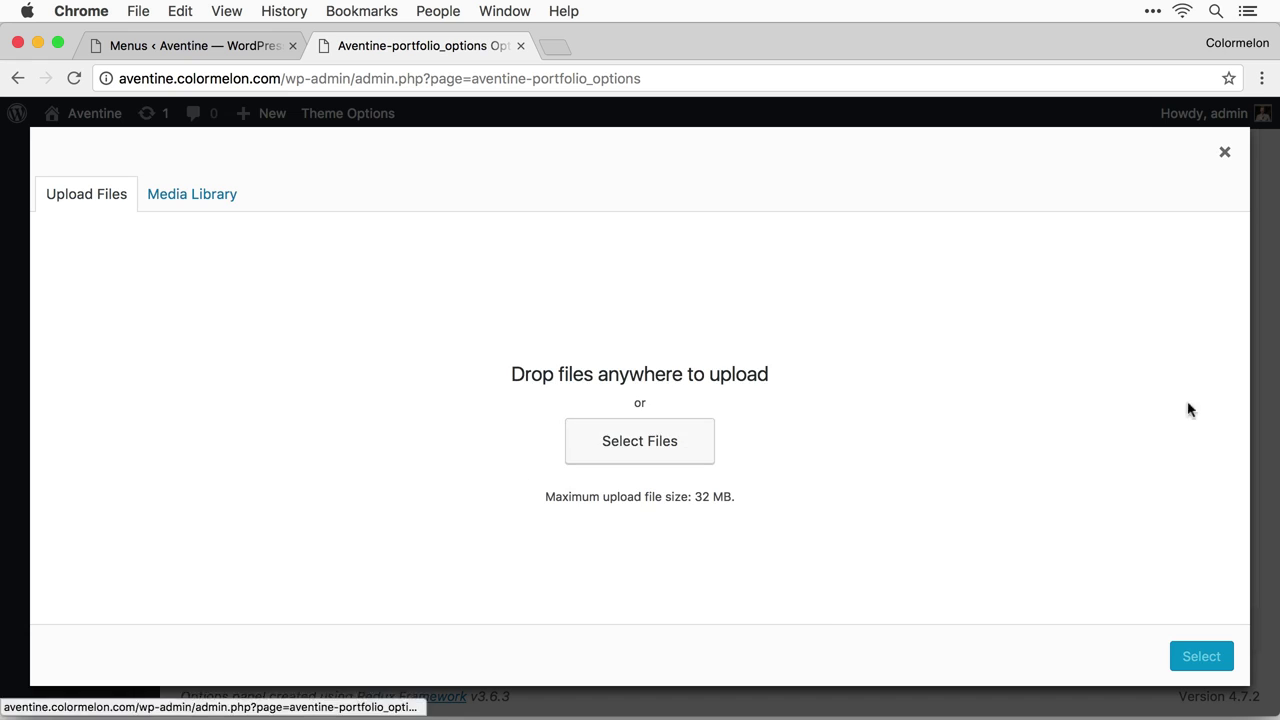
pyautogui.moveTo(1188, 408); pyautogui.dragTo(566, 407)
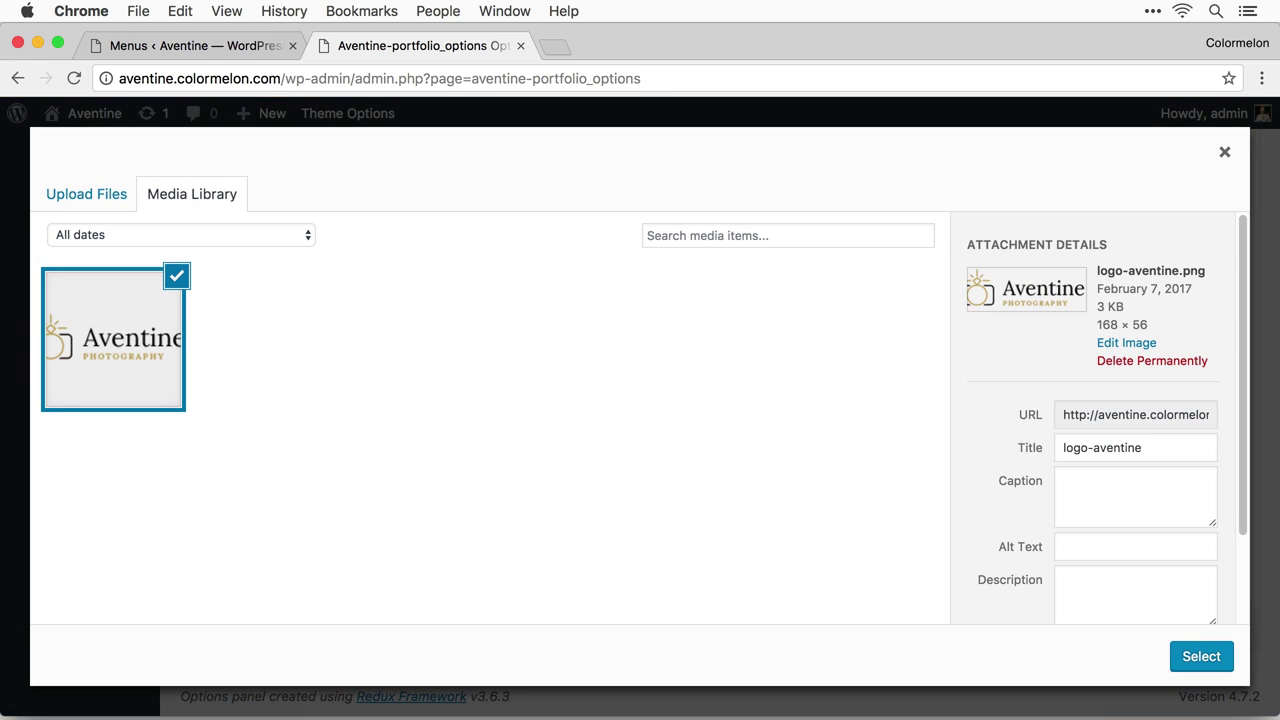
pyautogui.click(1199, 658)
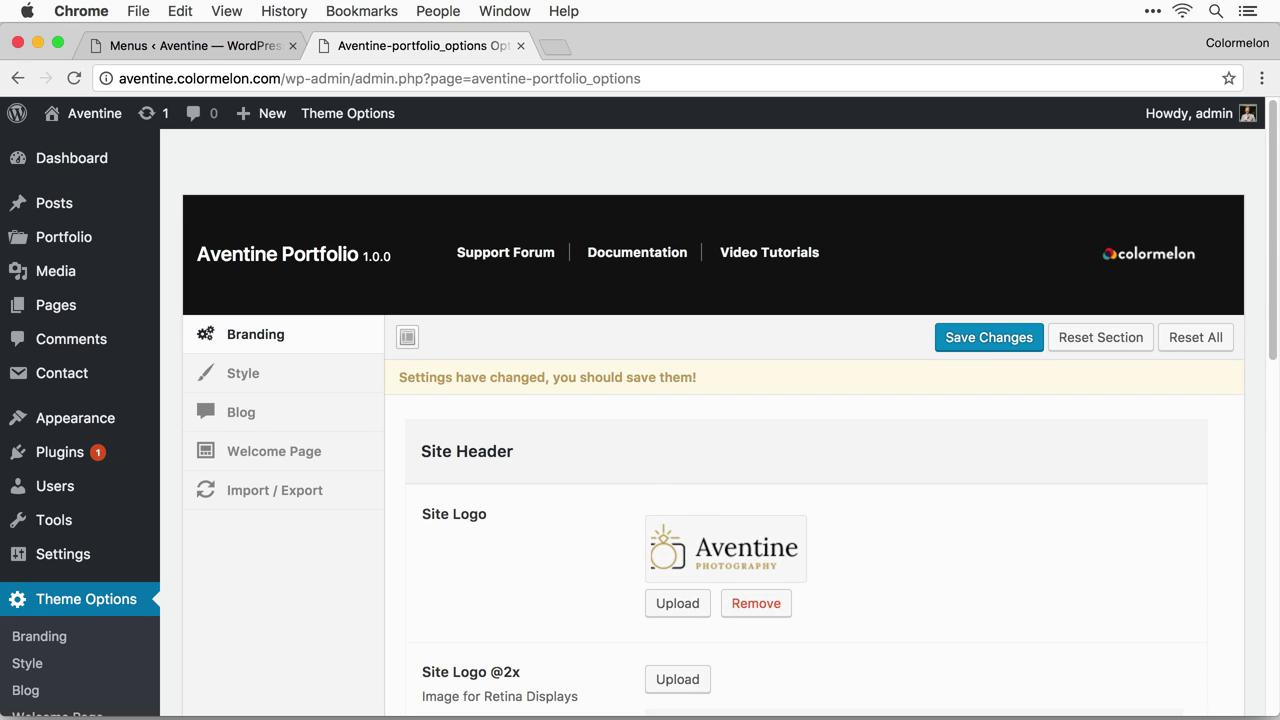
pyautogui.scroll(-3, 640, 408)
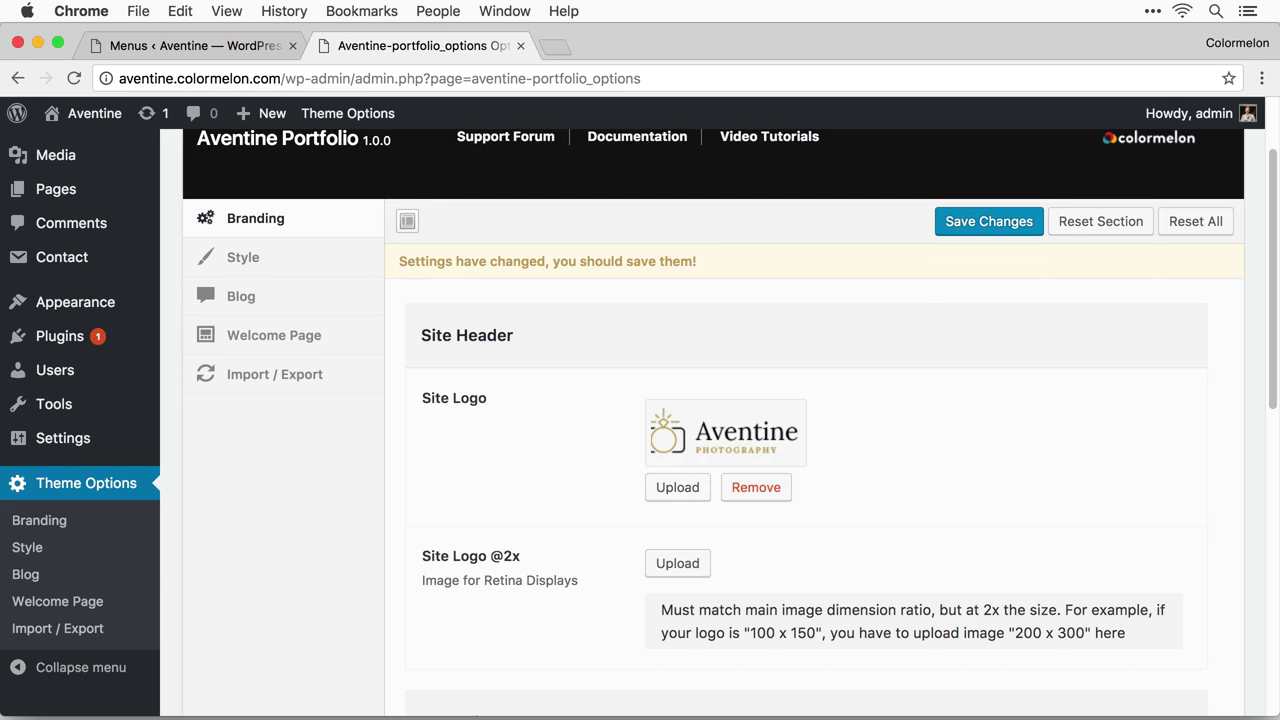
pyautogui.click(686, 570)
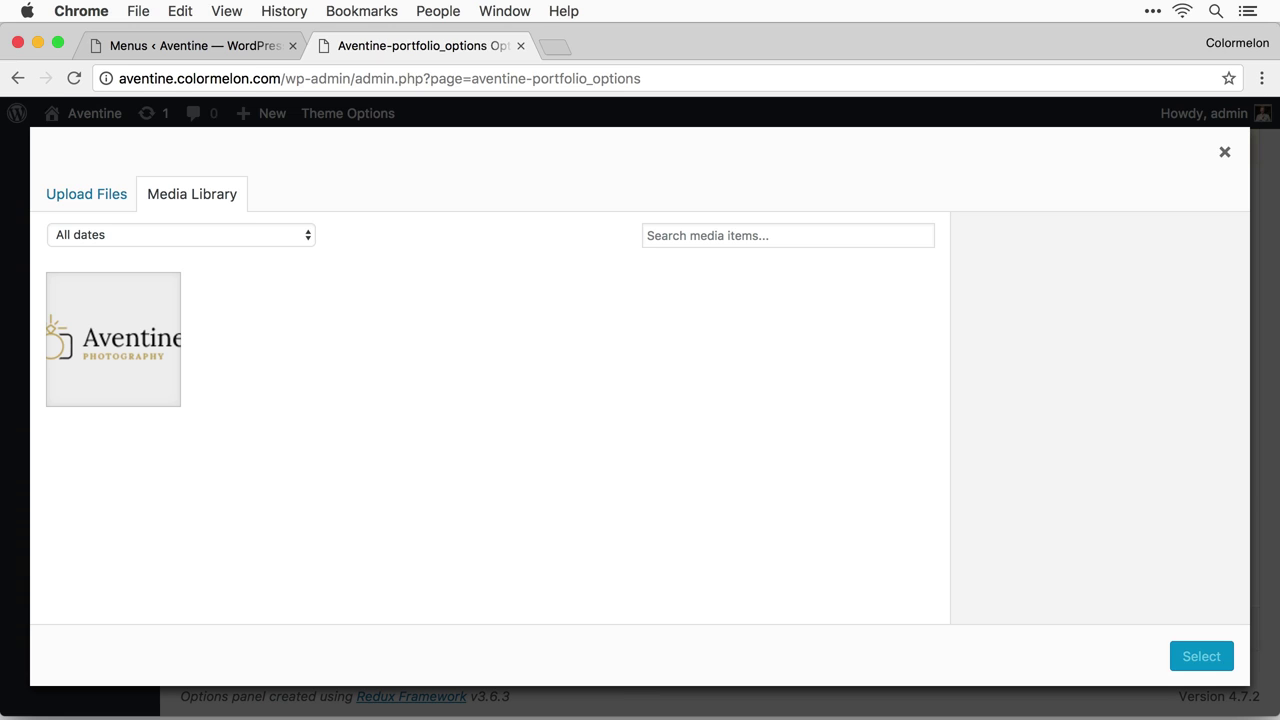
pyautogui.moveTo(973, 497); pyautogui.dragTo(560, 425)
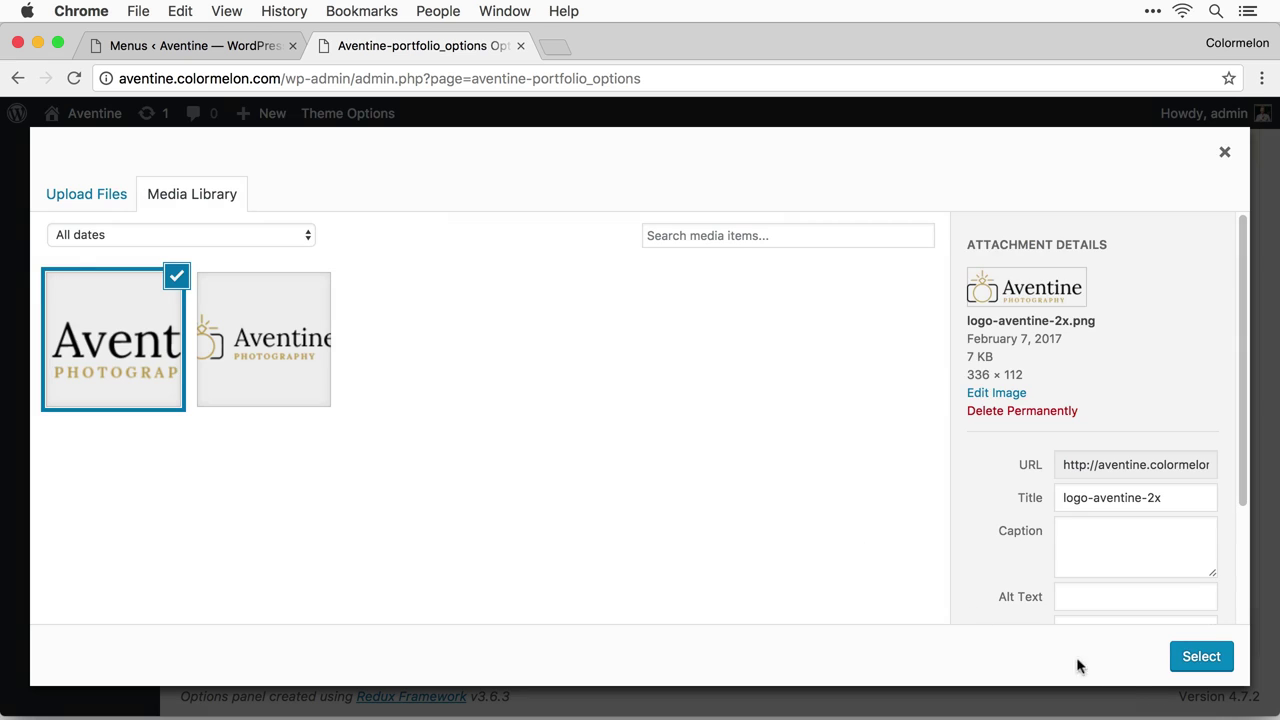
pyautogui.click(1188, 666)
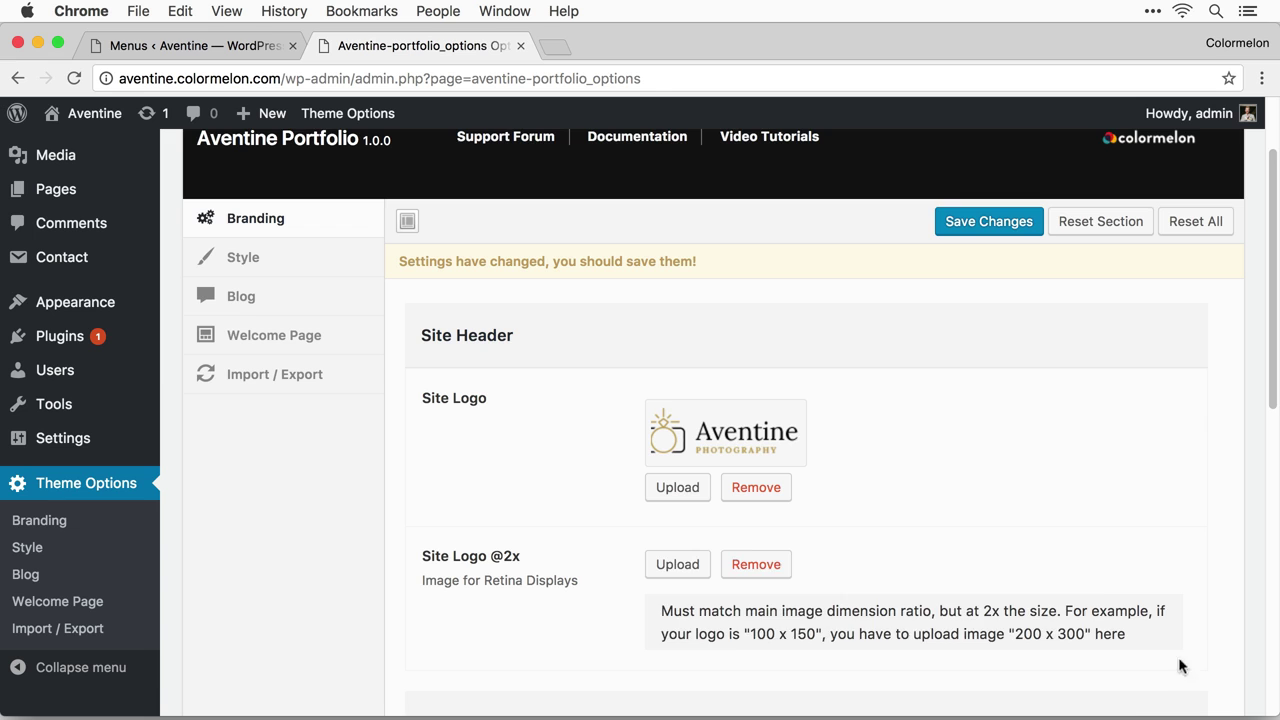
pyautogui.click(972, 222)
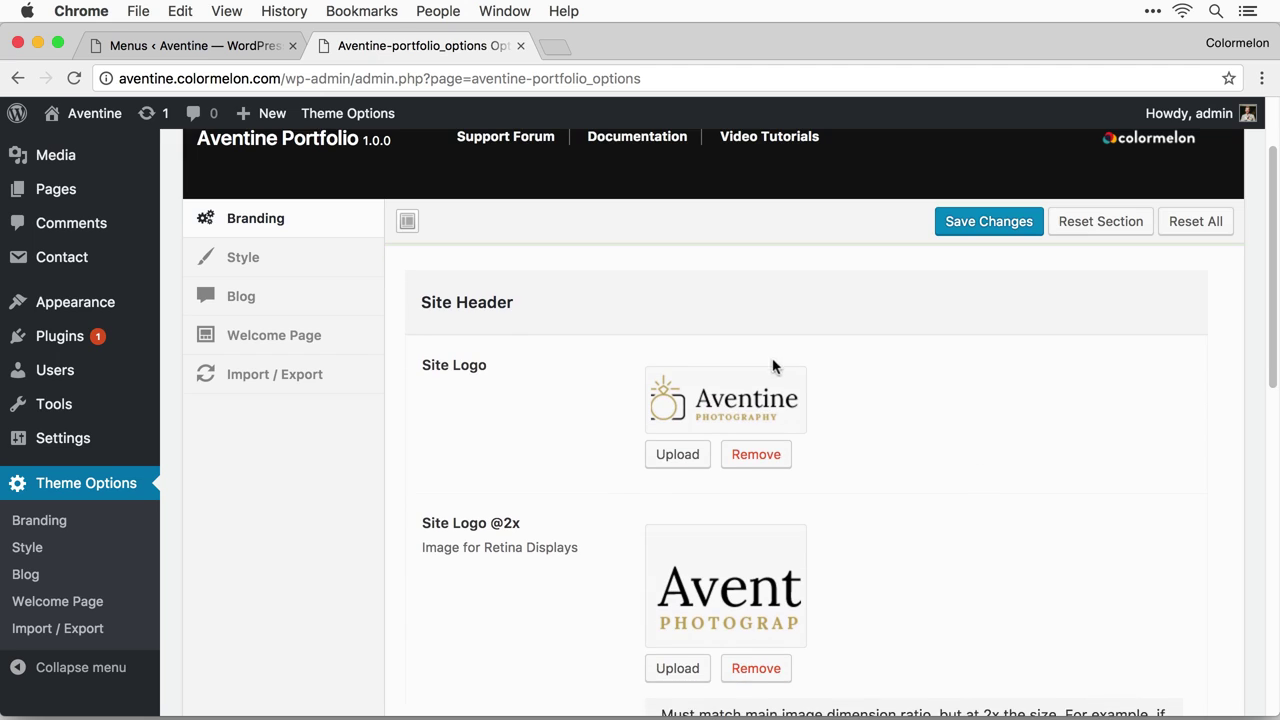
# Check the logo in the site header on the front page and close that tab.
pyautogui.click(90, 148)
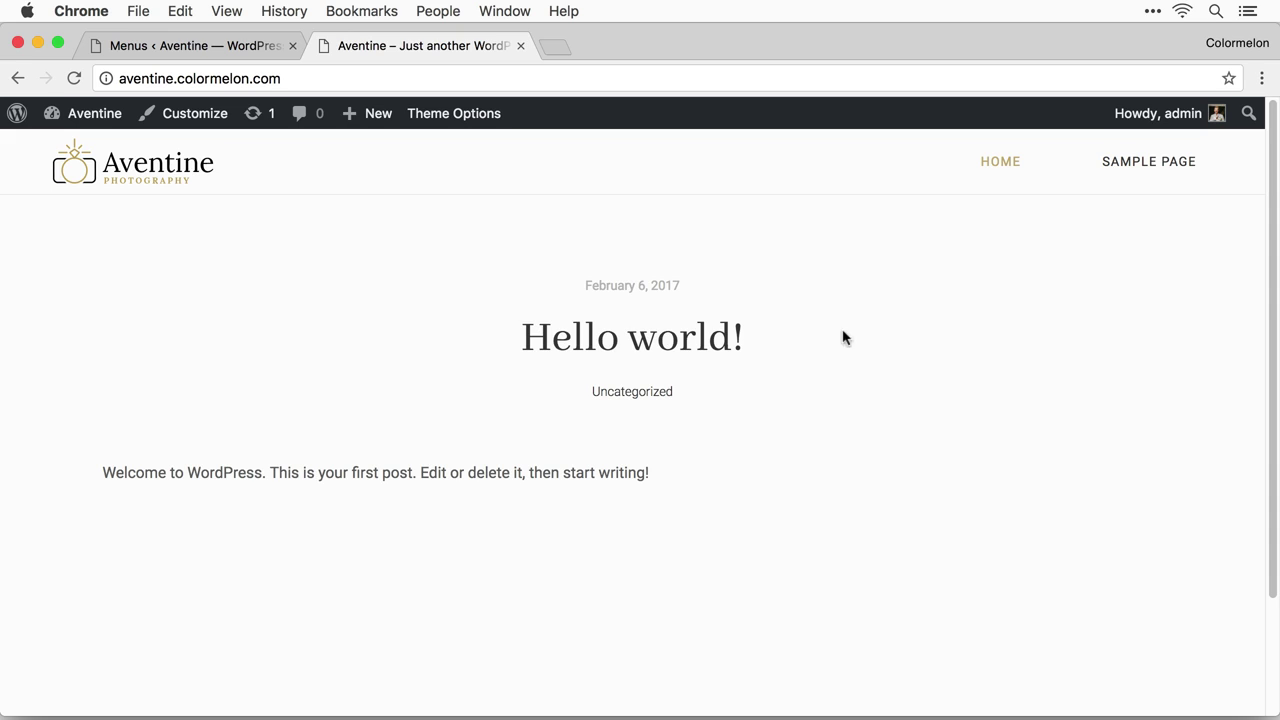
pyautogui.click(520, 46)
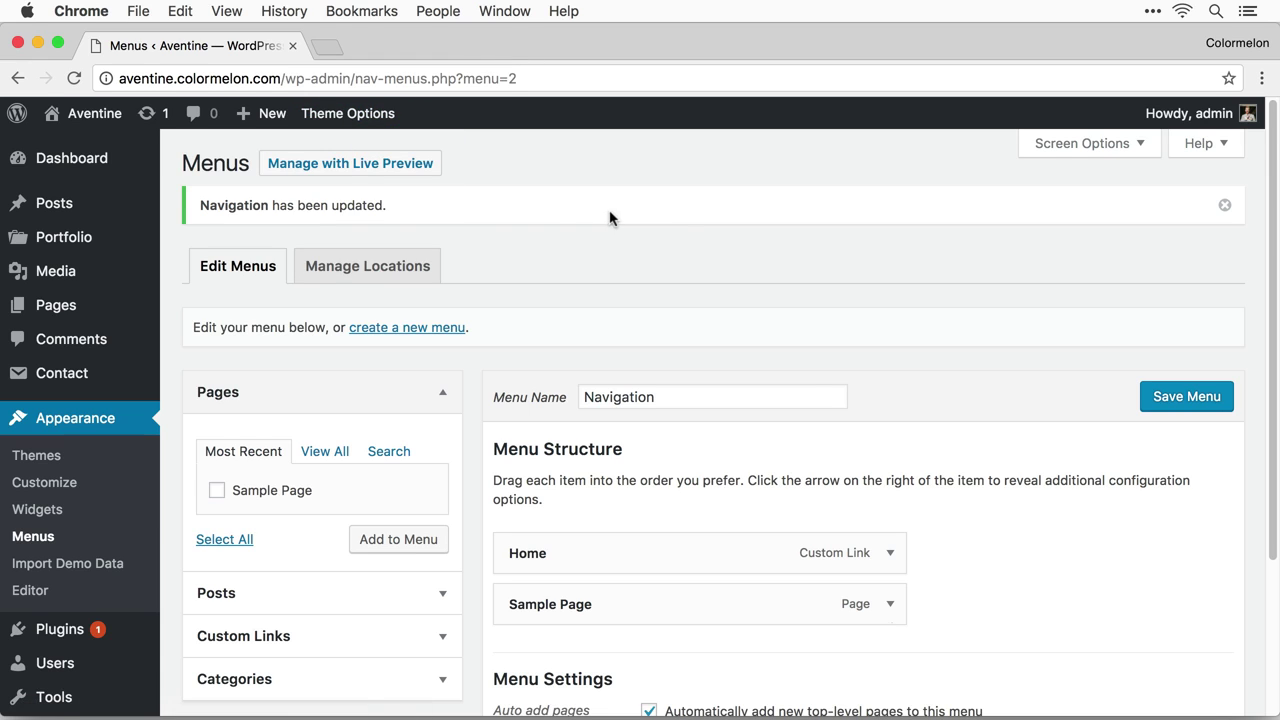
# Move the default "Hello world!" post to the trash.
pyautogui.moveTo(86, 204)
pyautogui.click(251, 207)
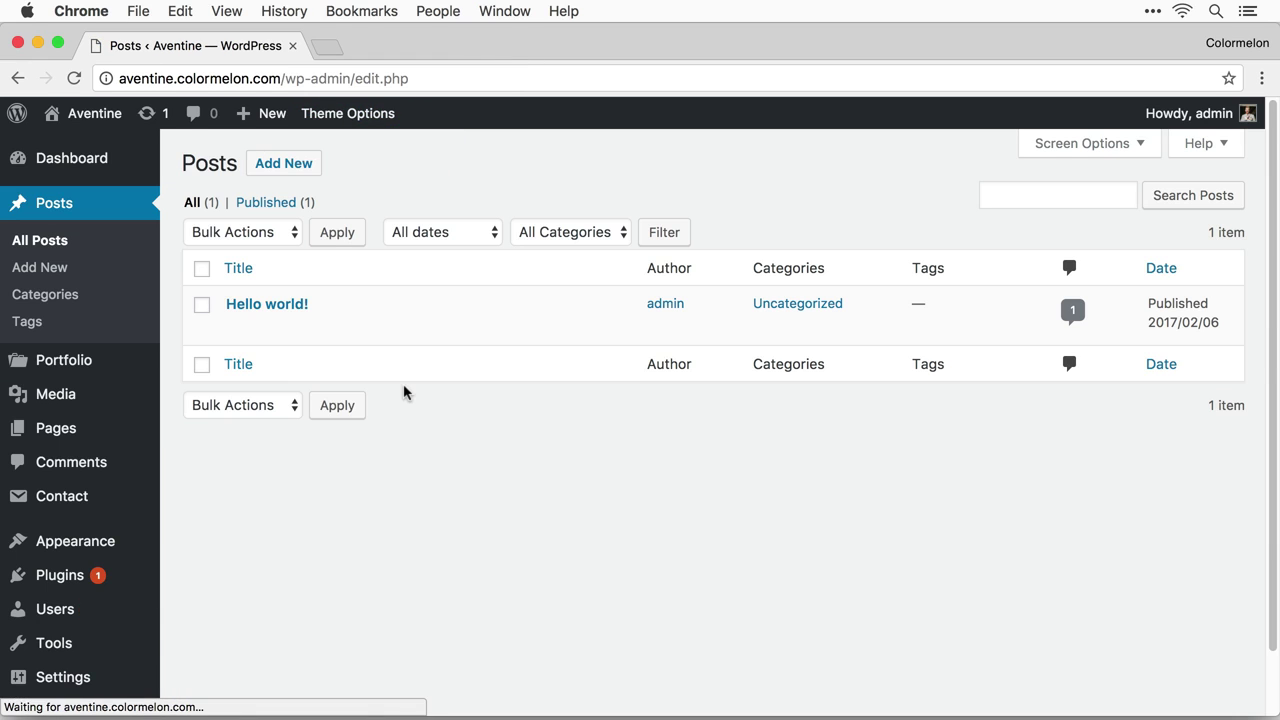
pyautogui.moveTo(412, 340)
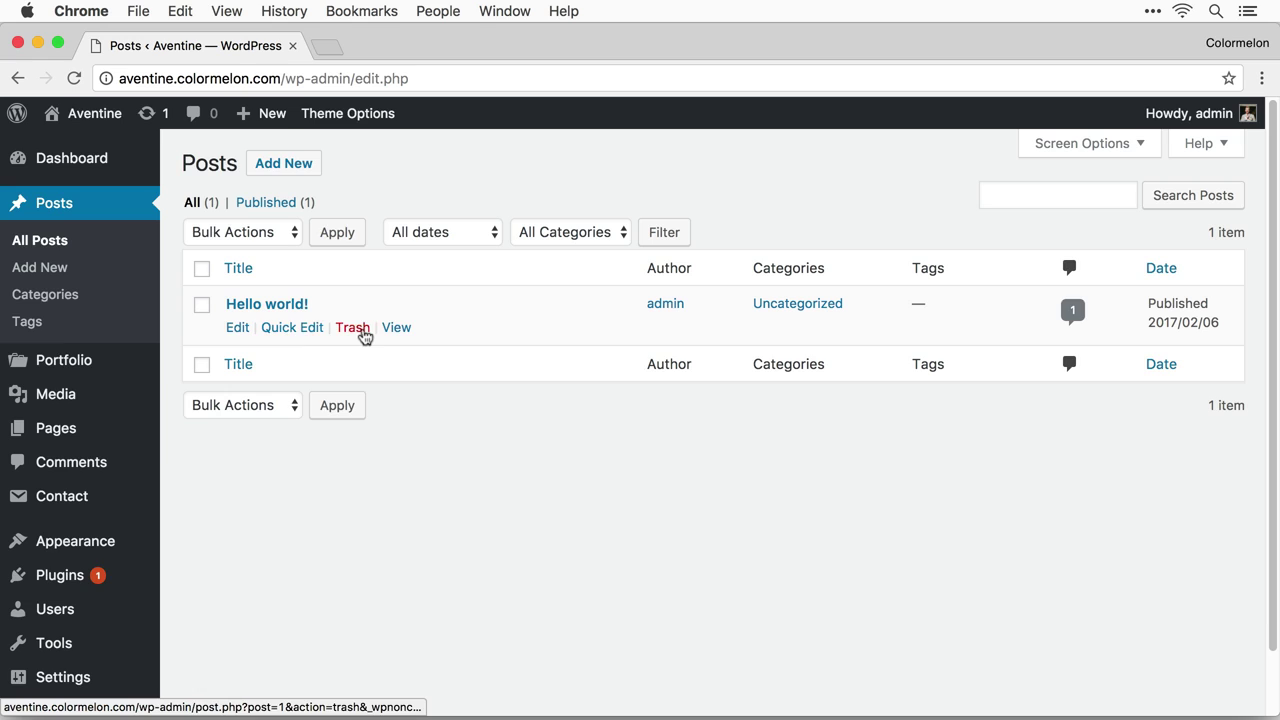
pyautogui.click(353, 325)
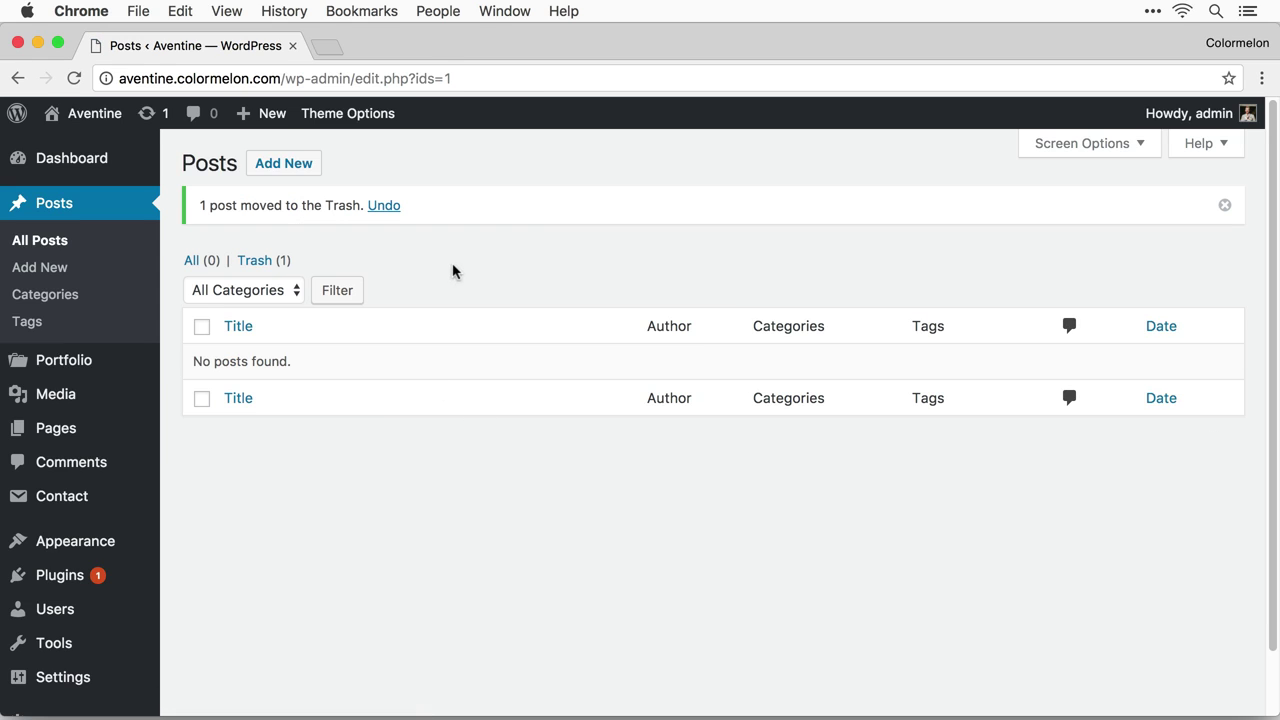
# Create a post titled "Simple Sample Content", paste the copied sample text as its body and publish it.
pyautogui.click(316, 170)
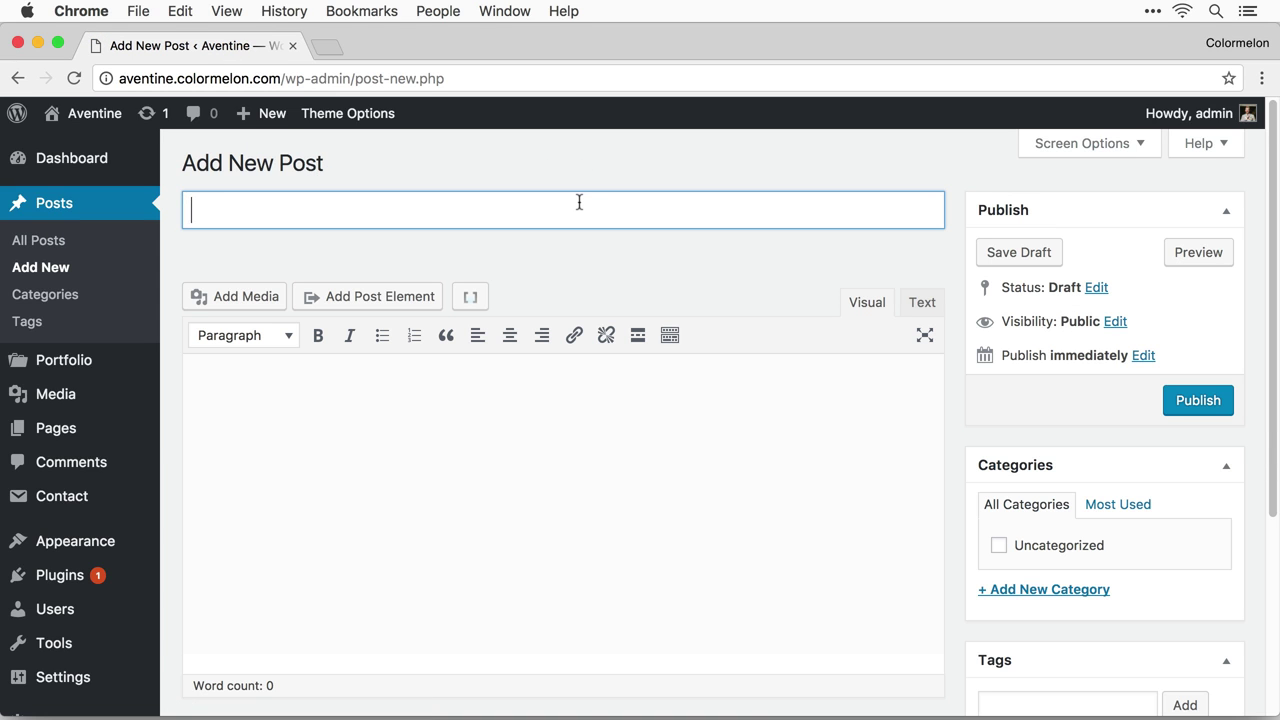
pyautogui.write('Simple Sample ')
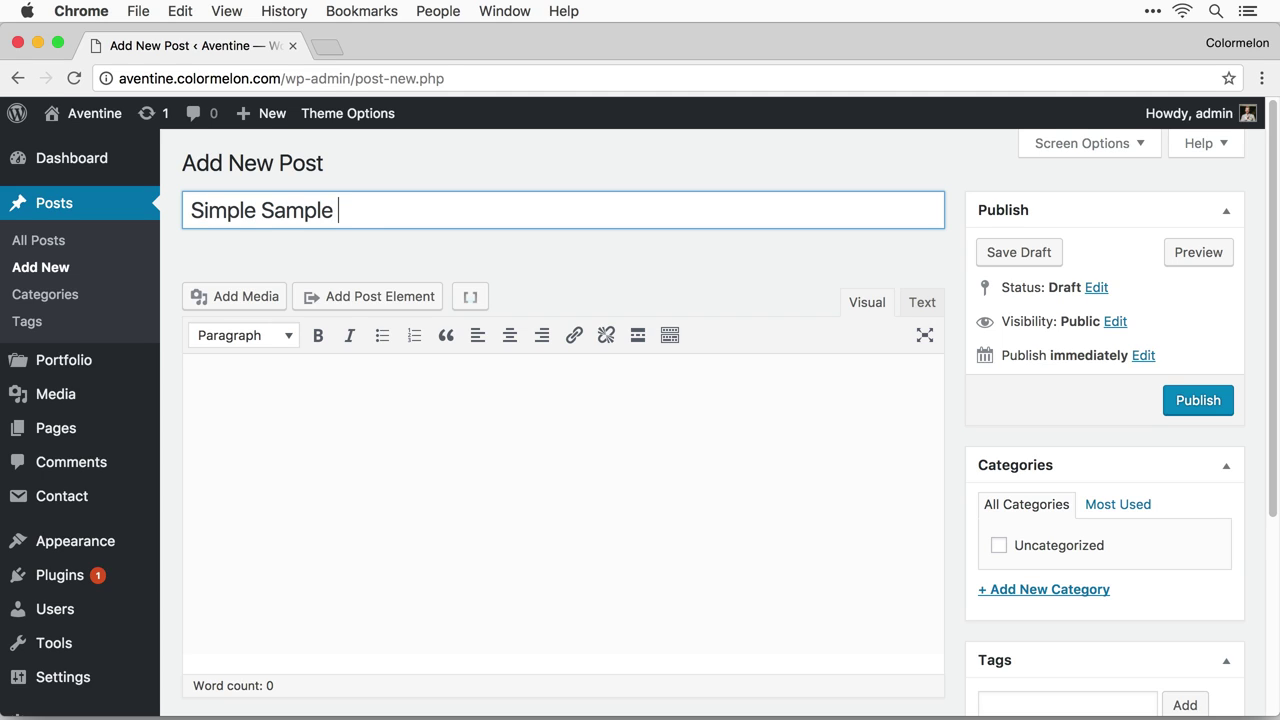
pyautogui.write('Content')
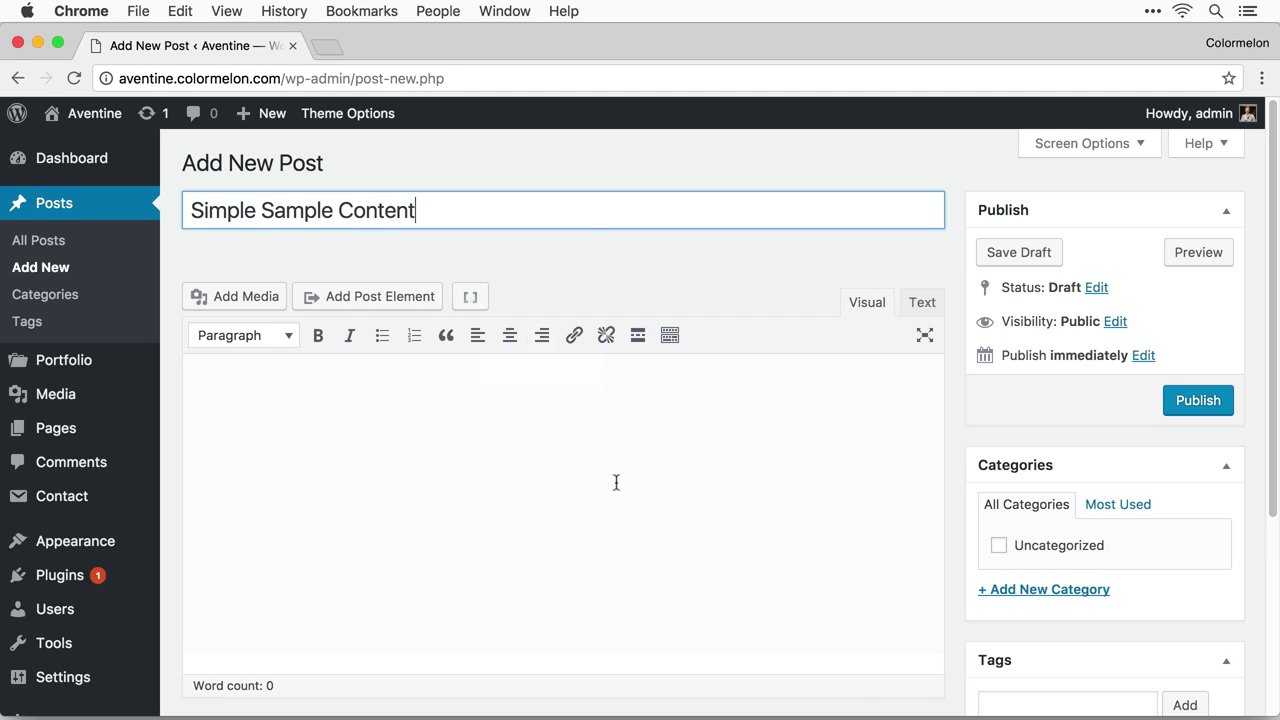
pyautogui.click(616, 483)
pyautogui.press('super+v')
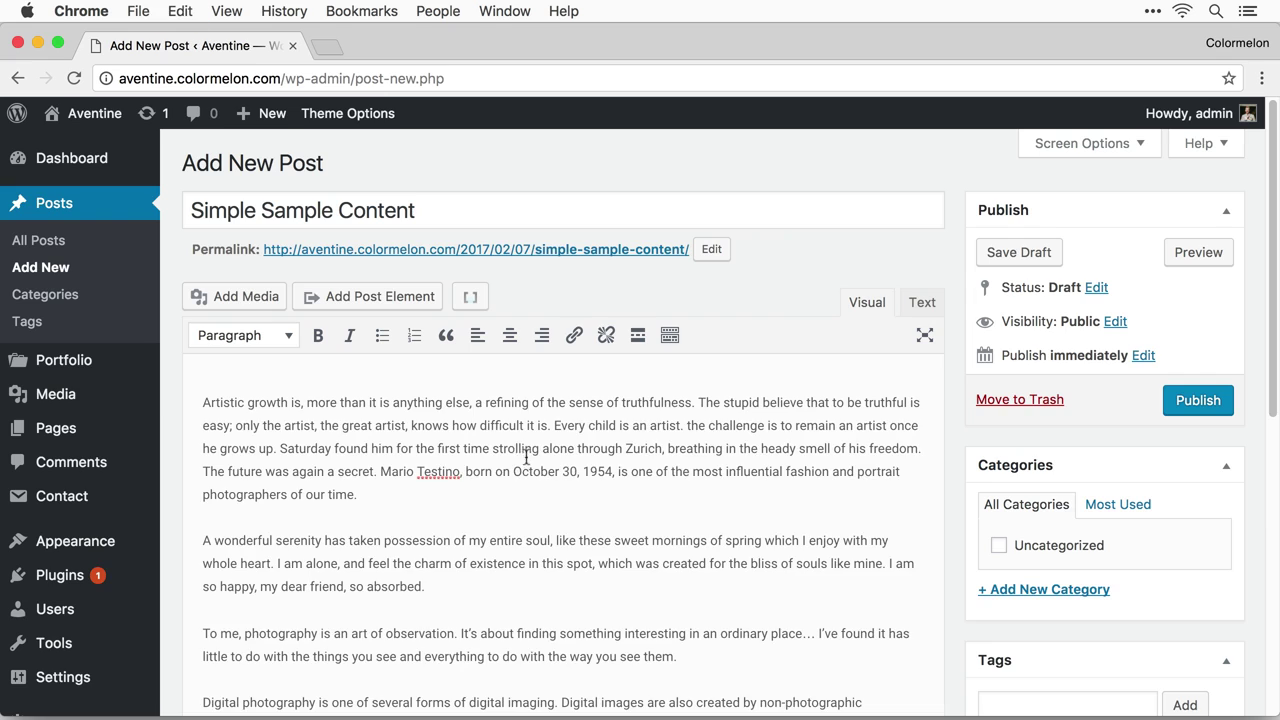
pyautogui.scroll(-10, 700, 480)
pyautogui.scroll(10, 726, 489)
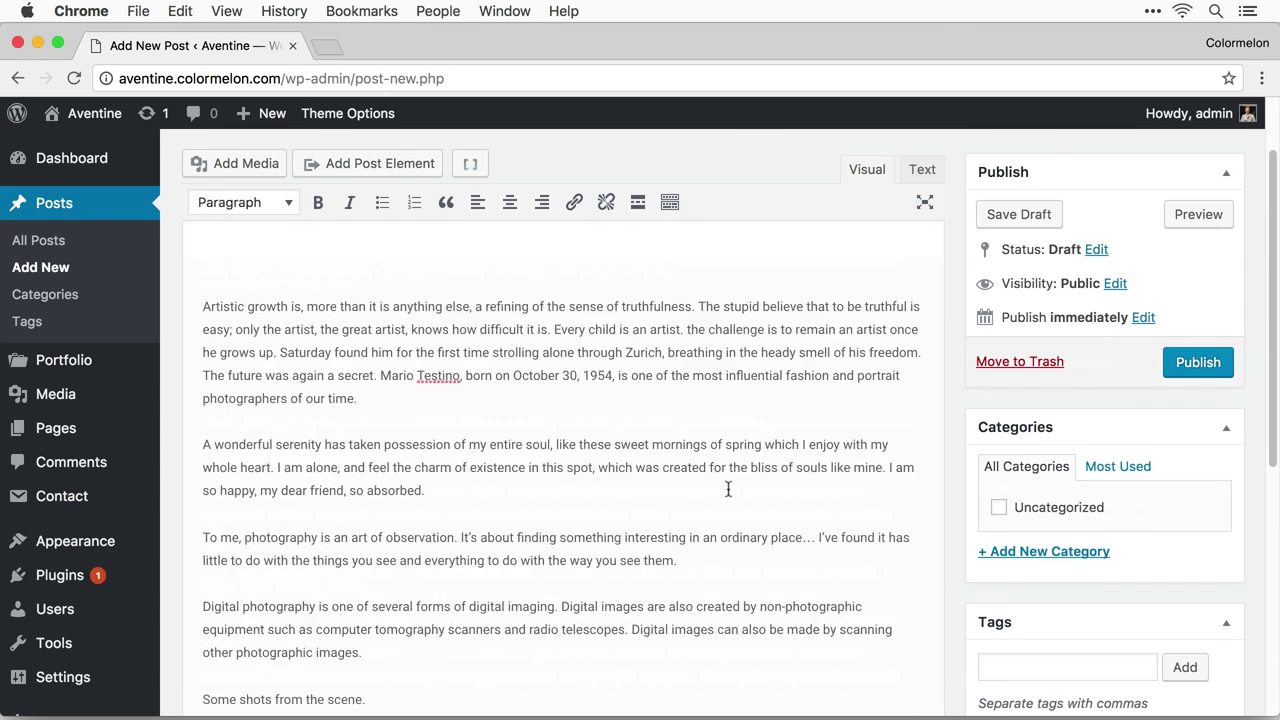
pyautogui.click(1198, 402)
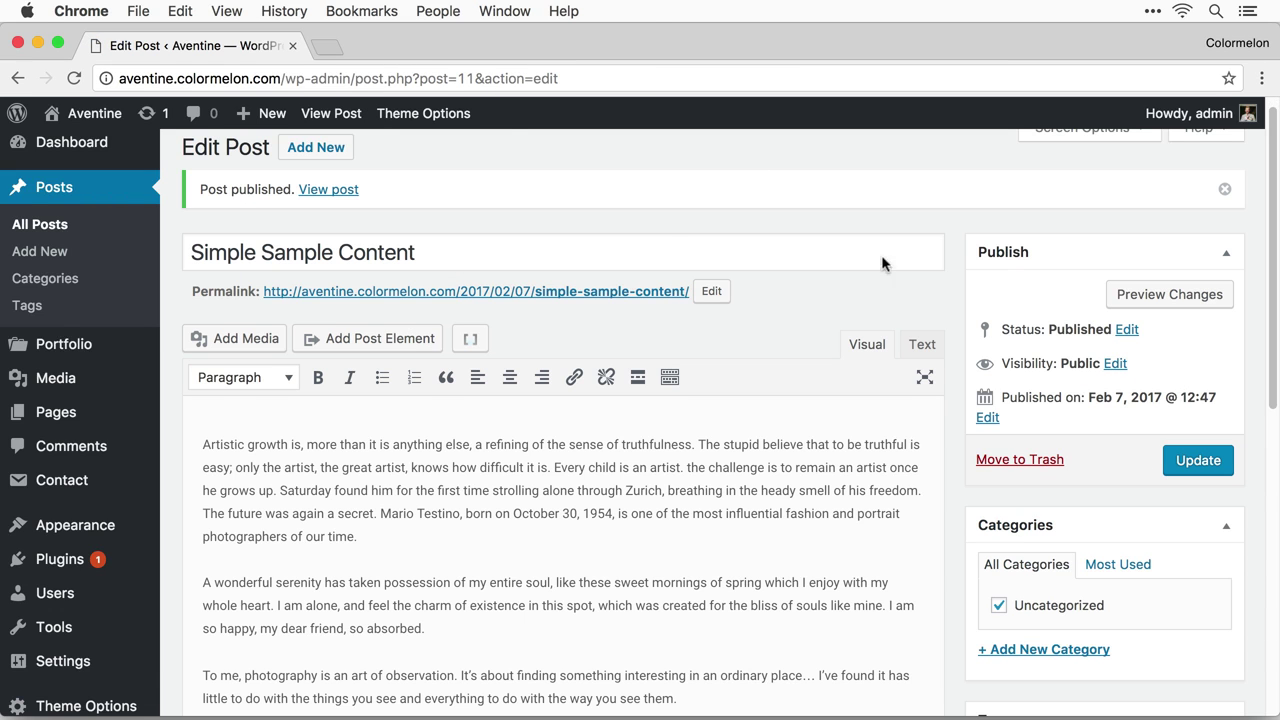
# Start a new post titled "Side by Side" and paste the copied sample text into its body.
pyautogui.click(54, 251)
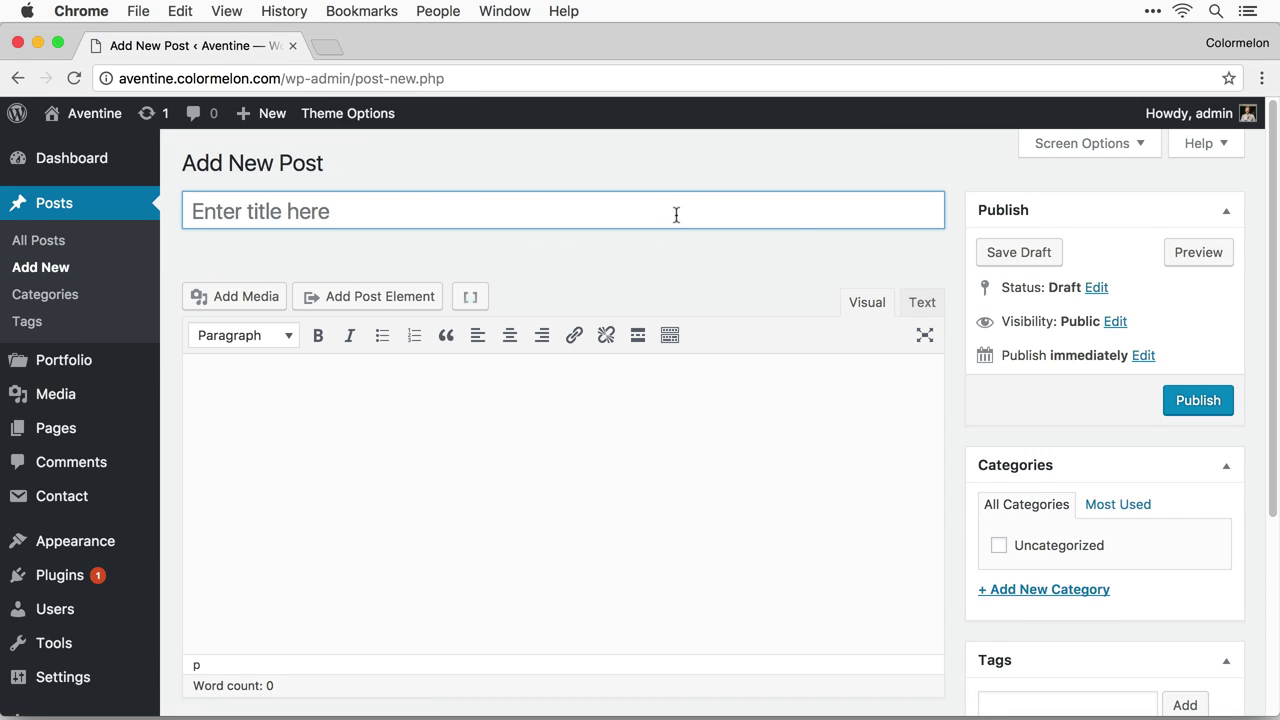
pyautogui.write('Side by ')
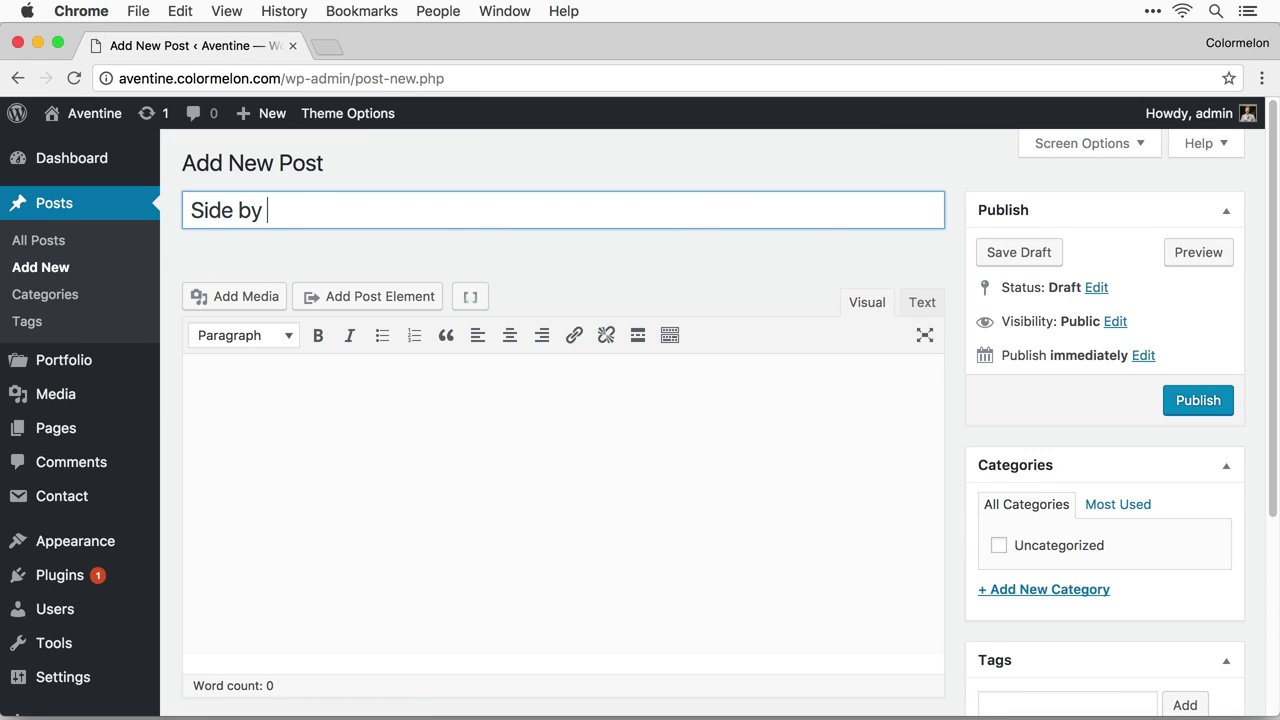
pyautogui.write('Side')
pyautogui.click(537, 557)
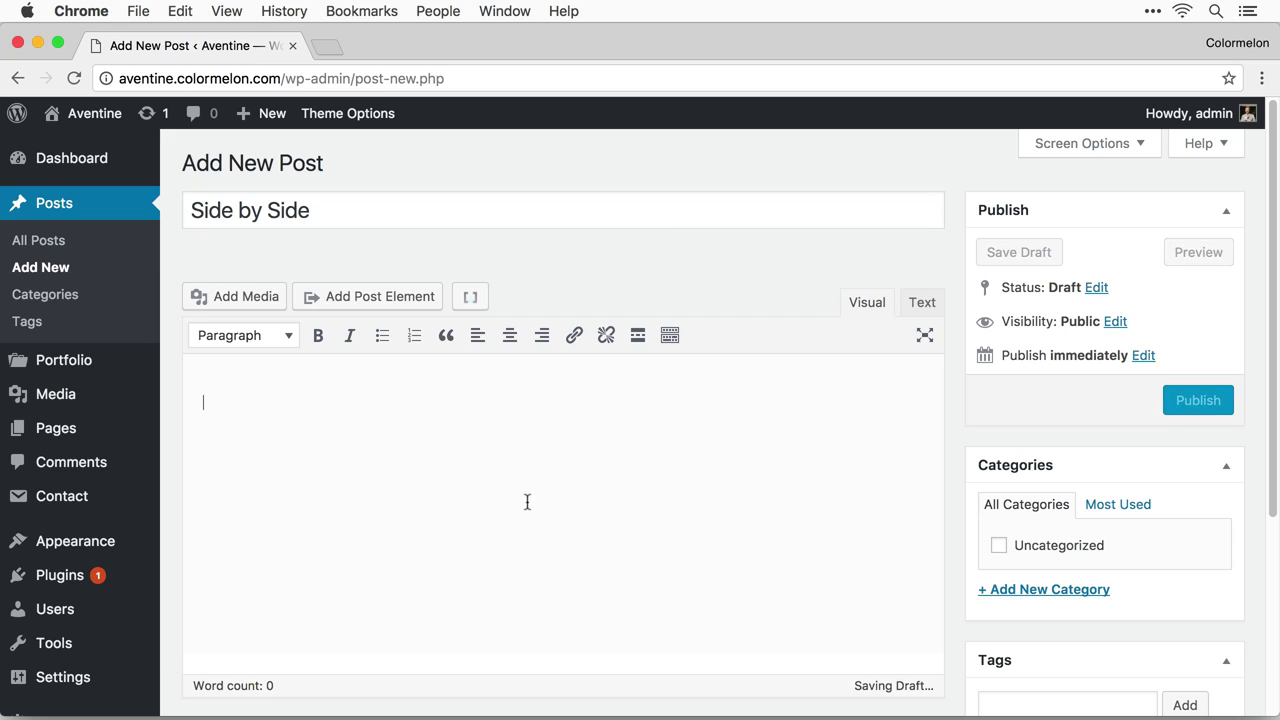
pyautogui.press('super+v')
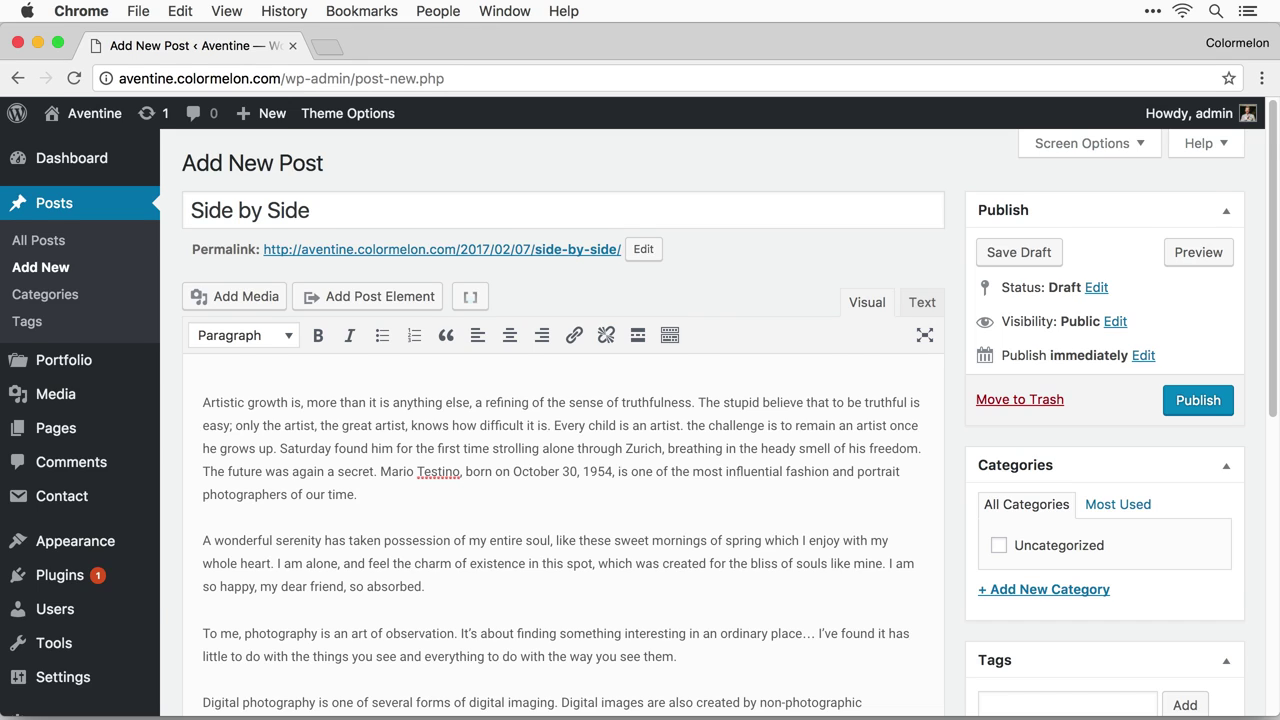
# Add an empty line after the first paragraph and upload 36-684x1024.jpg, 30-681x1024.jpg, landscape-2.jpg and landscape-1.jpg to the media library.
pyautogui.click(440, 500)
pyautogui.press('Return')
pyautogui.scroll(-2, 440, 416)
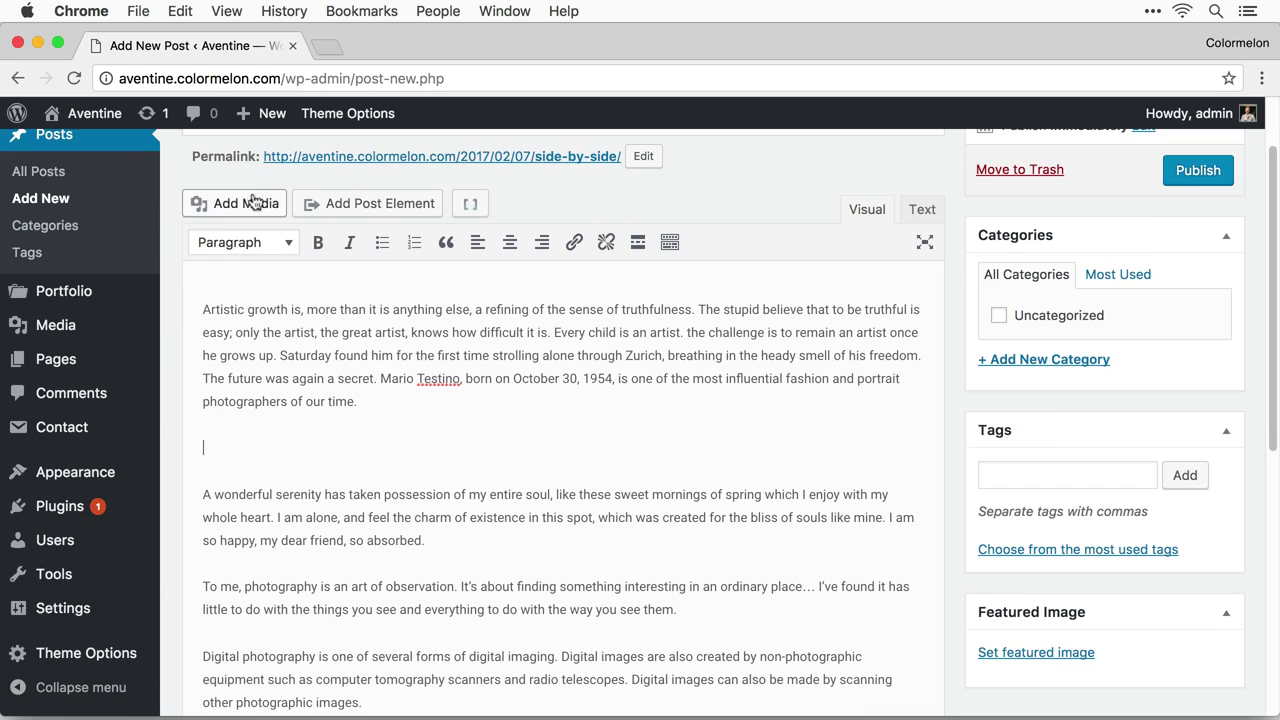
pyautogui.click(254, 201)
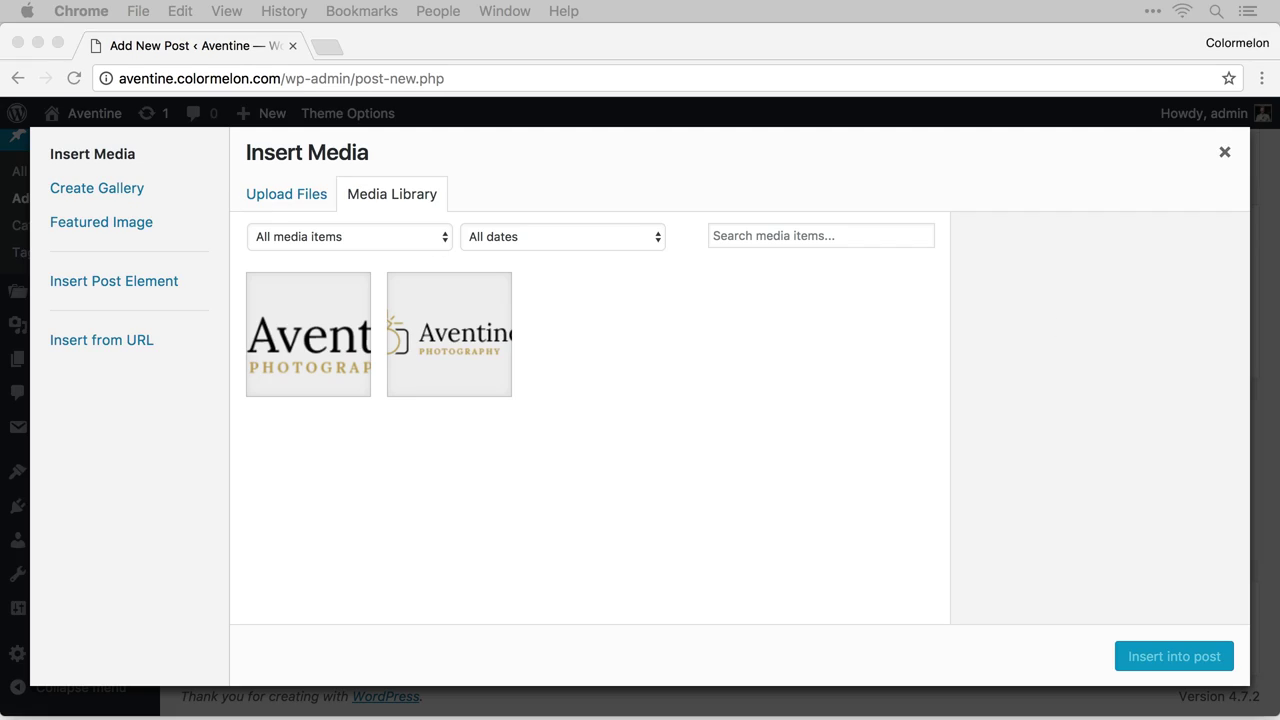
pyautogui.moveTo(0, 600); pyautogui.dragTo(595, 508)
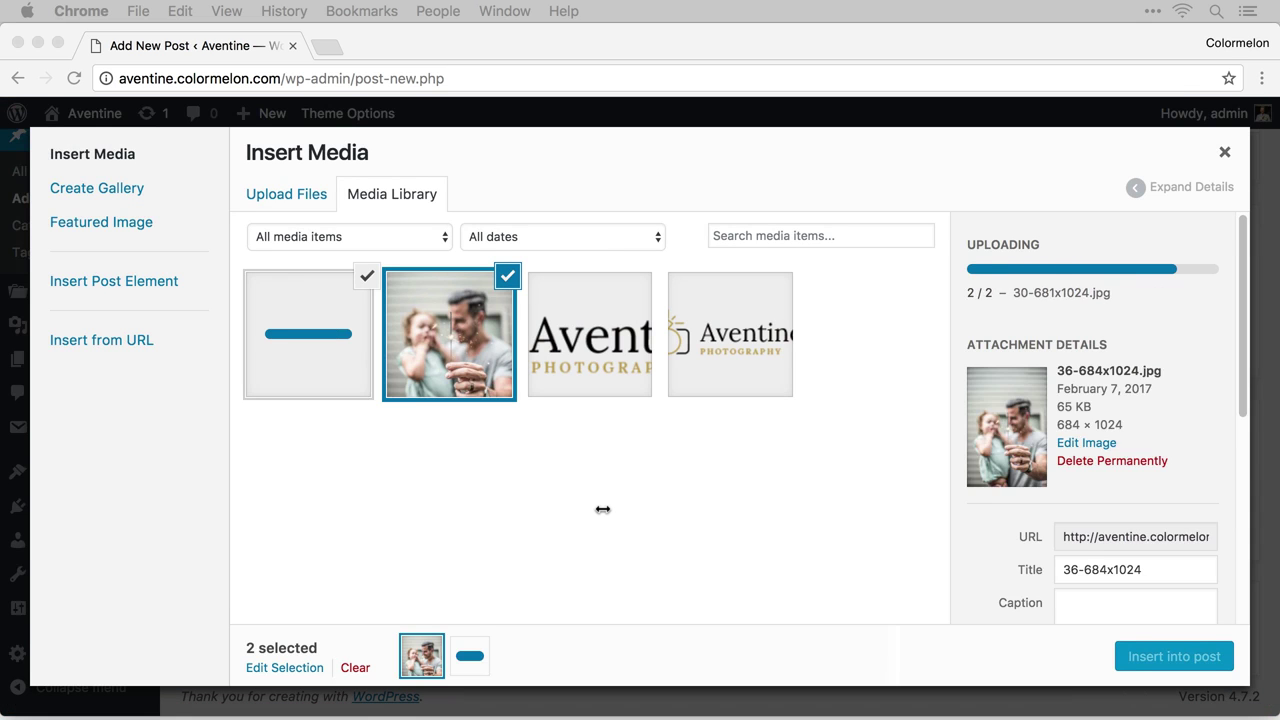
pyautogui.moveTo(150, 565); pyautogui.dragTo(520, 535)
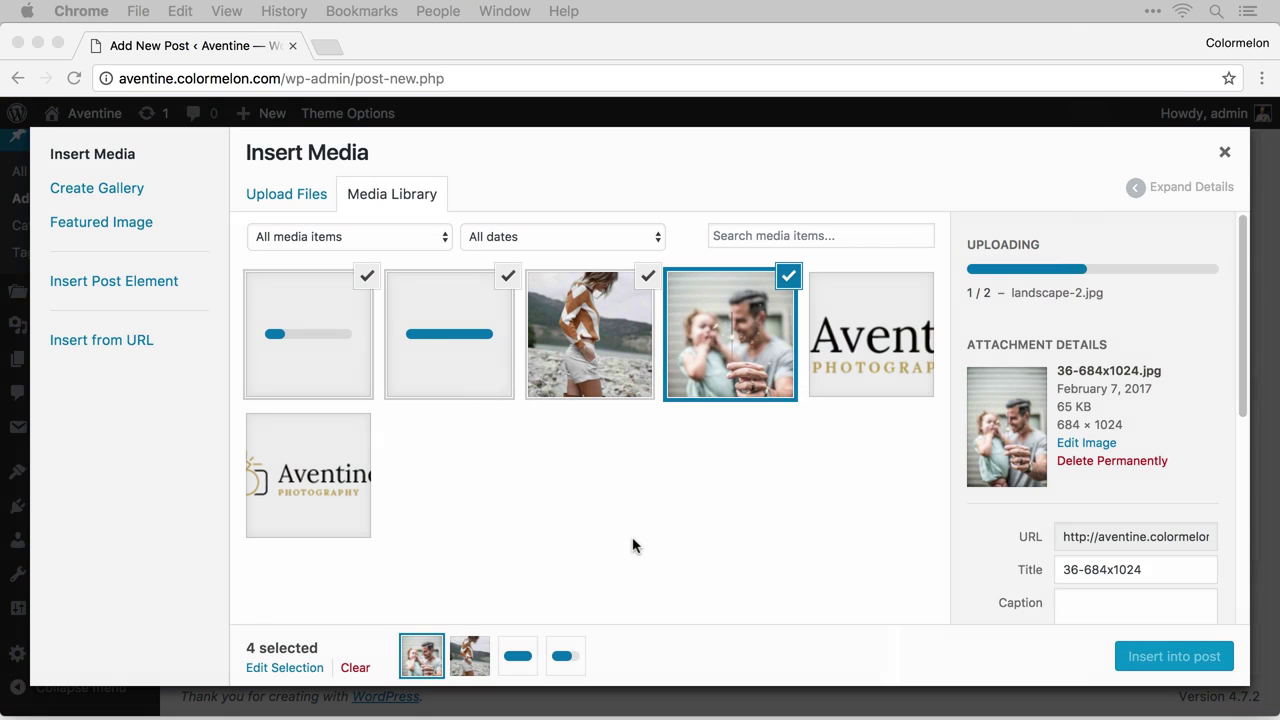
pyautogui.click(636, 540)
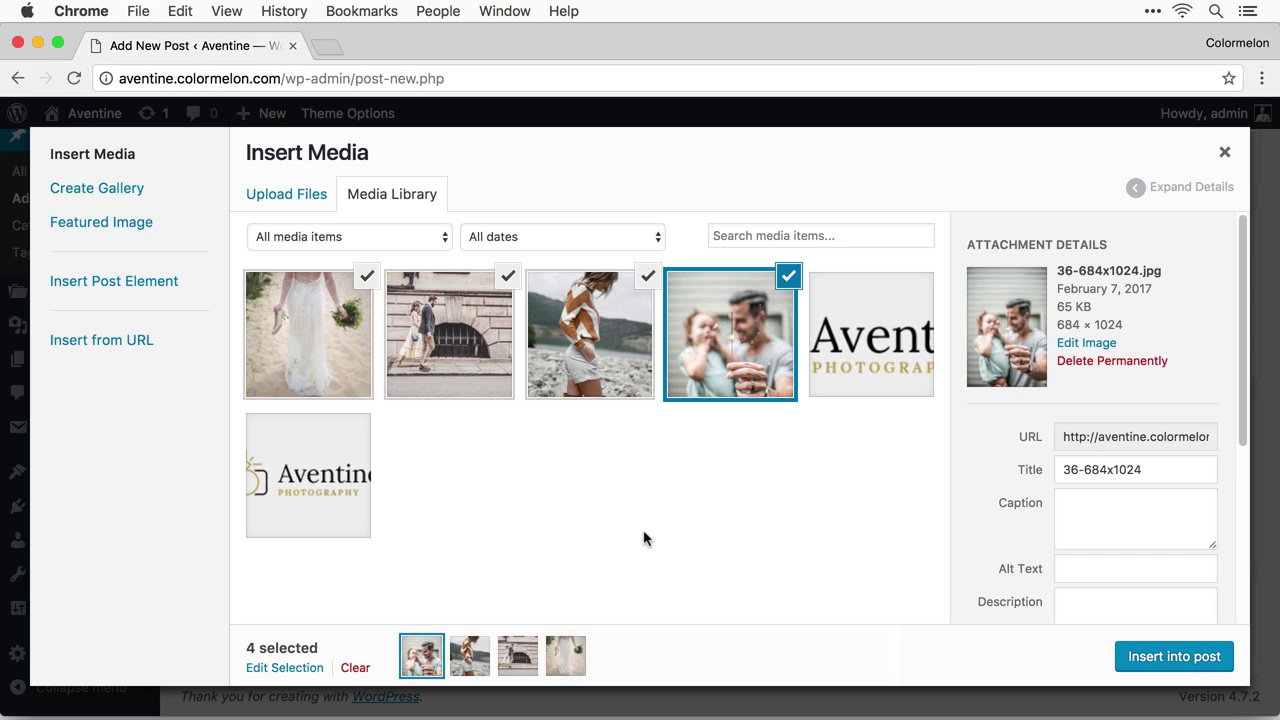
# Insert only landscape-1.jpg after the first paragraph, at Full Size (1024 × 576) with Center alignment.
pyautogui.click(309, 353)
pyautogui.click(313, 352)
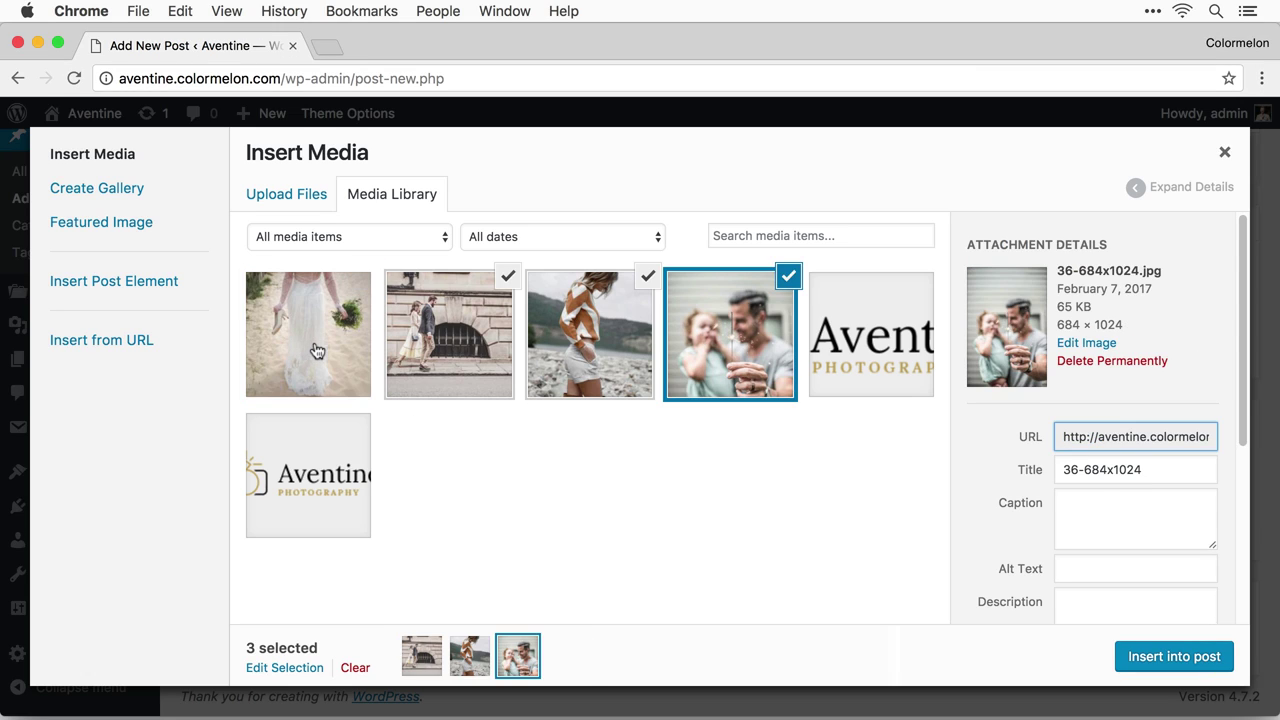
pyautogui.click(332, 362)
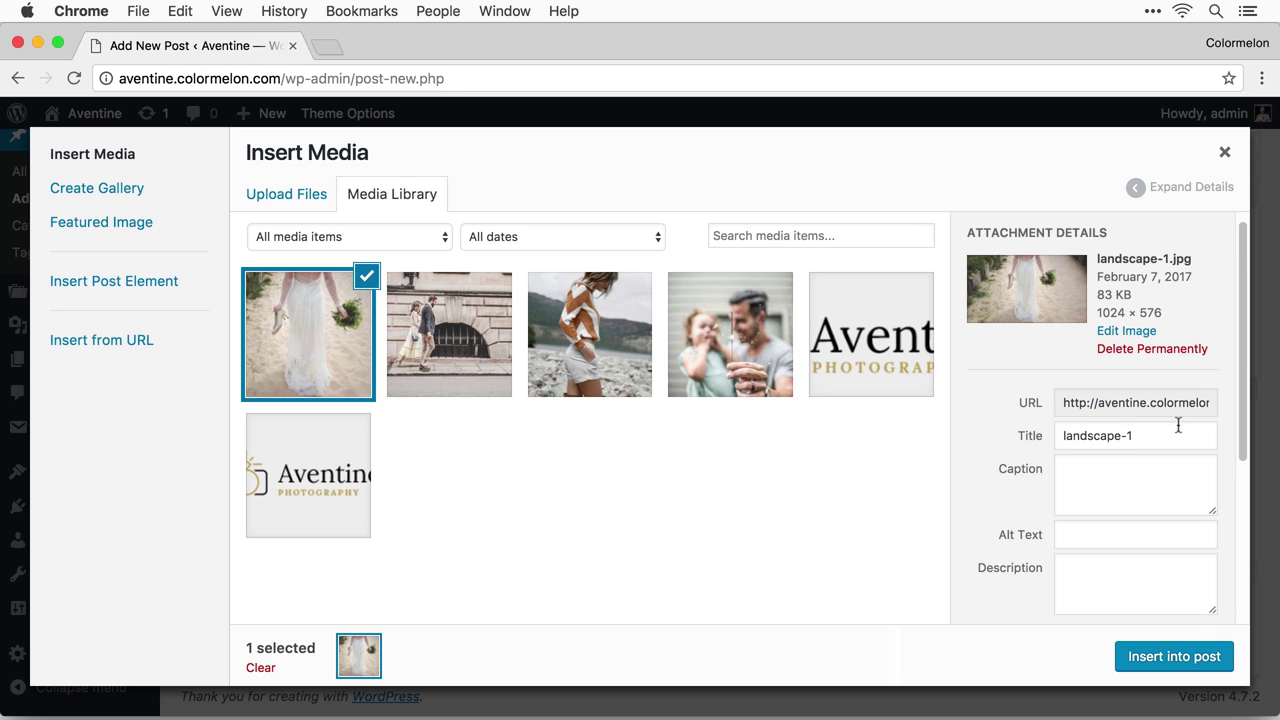
pyautogui.scroll(-5, 1175, 420)
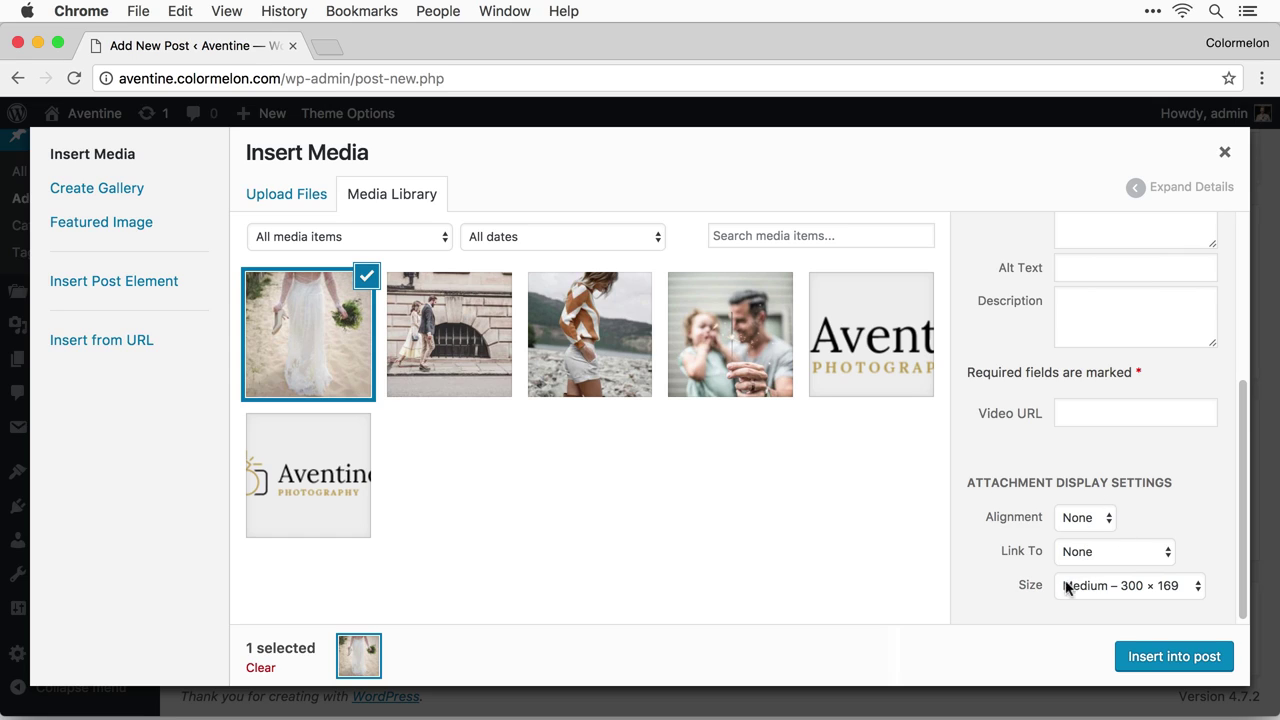
pyautogui.click(1112, 588)
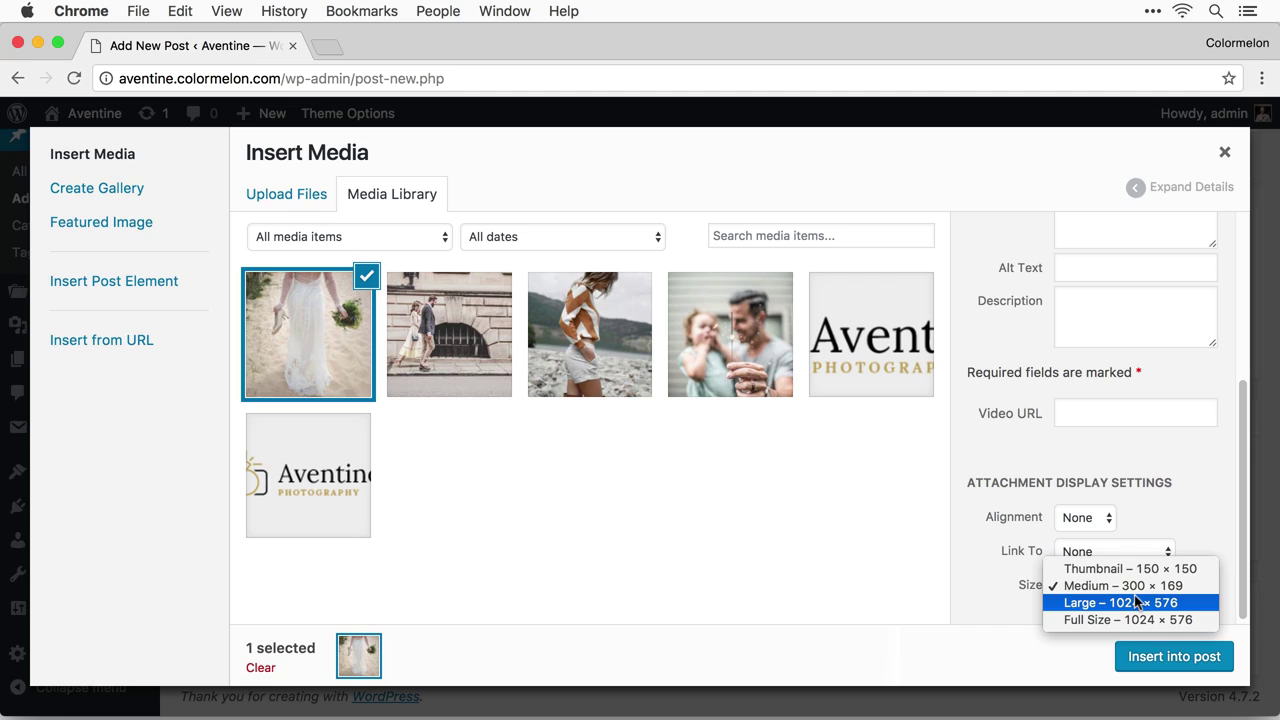
pyautogui.click(1196, 620)
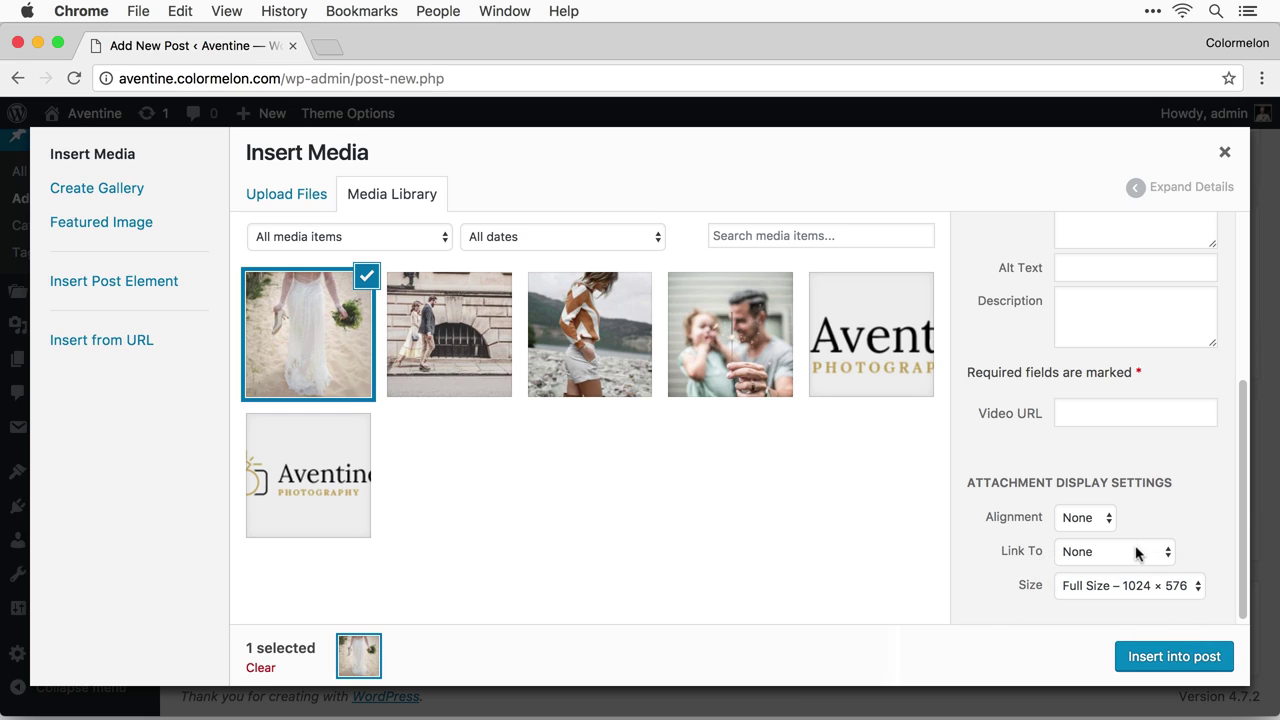
pyautogui.click(1108, 518)
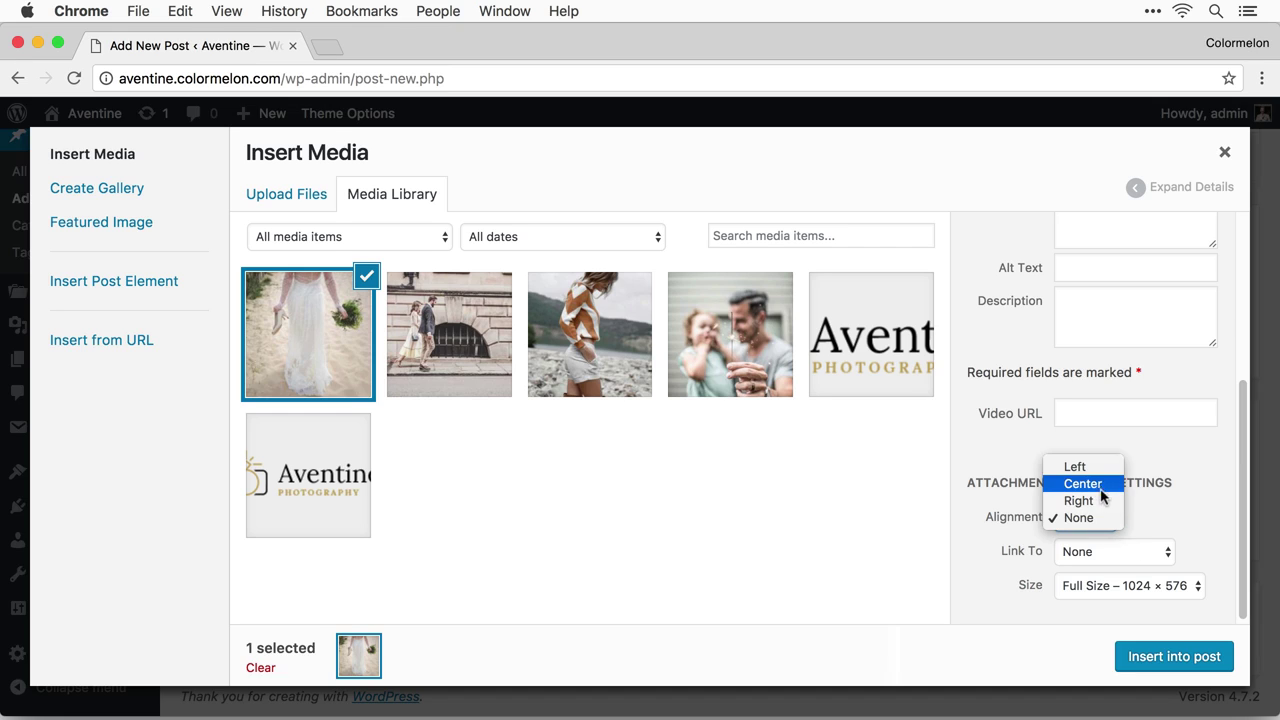
pyautogui.press('Return')
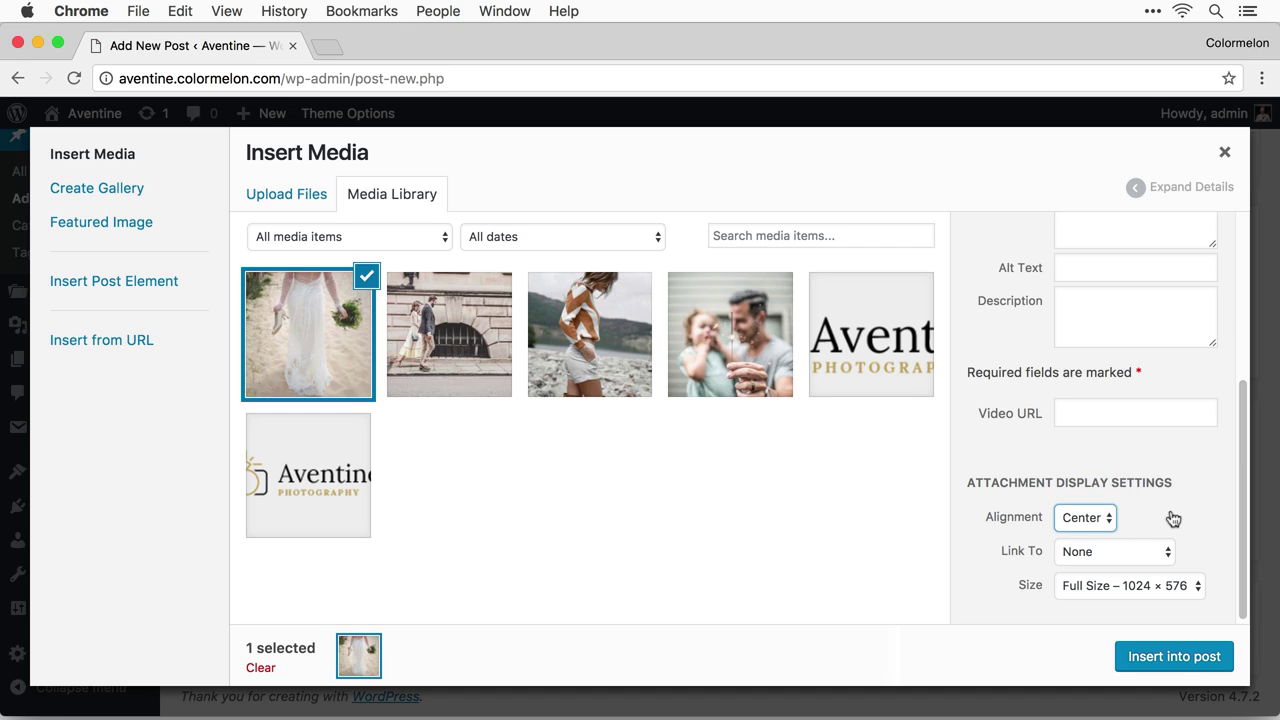
pyautogui.click(1175, 657)
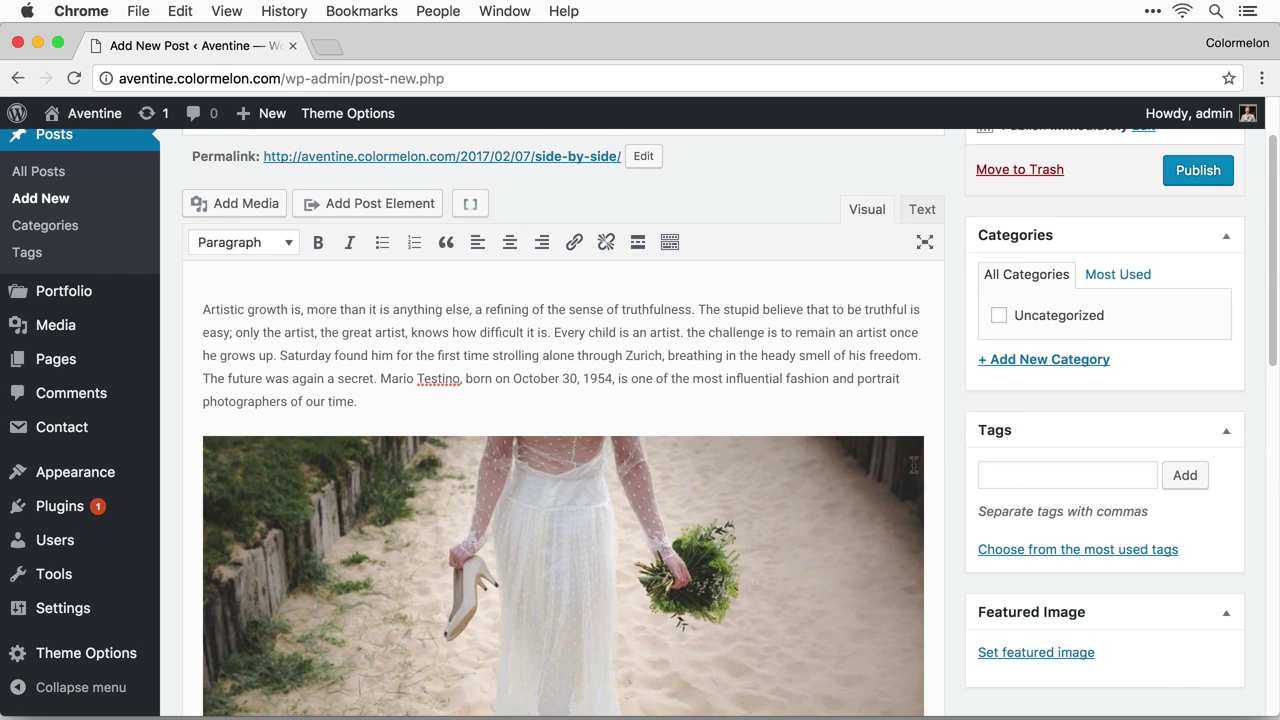
# Add an empty line in the post body after the paragraph beginning "To me, photography is an art of observation".
pyautogui.scroll(-4, 781, 416)
pyautogui.scroll(-2, 781, 416)
pyautogui.scroll(4, 781, 416)
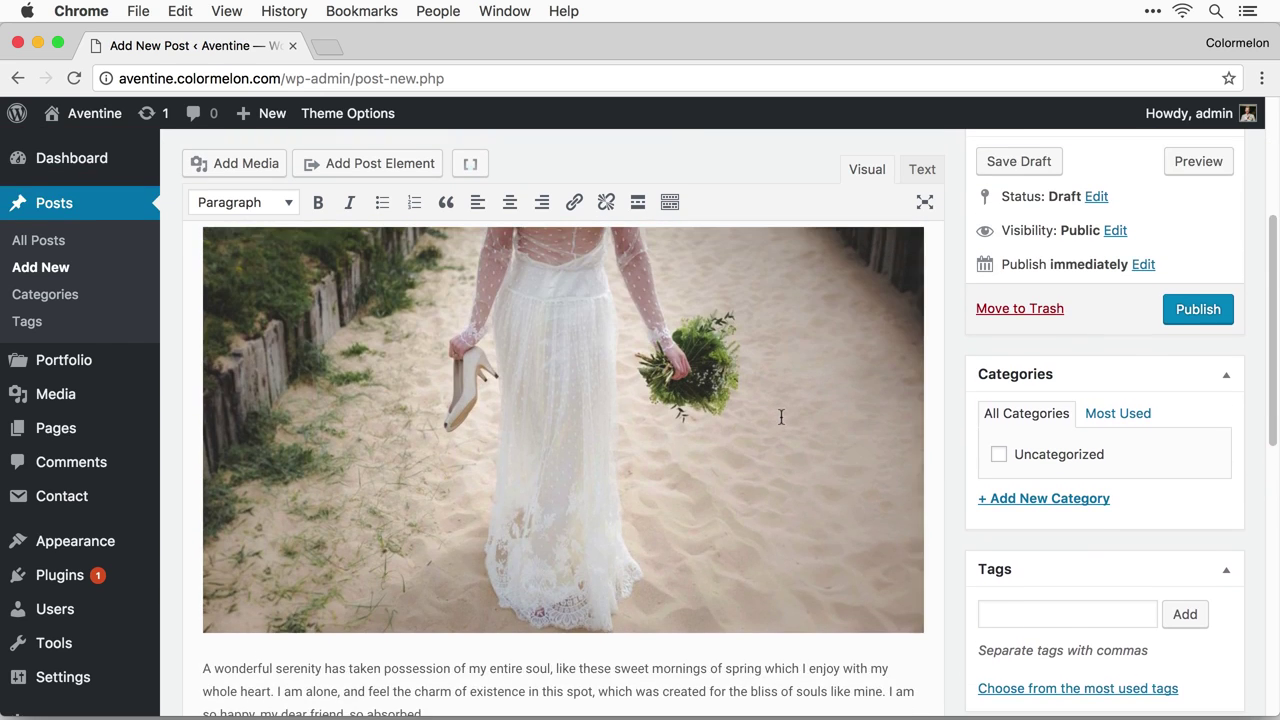
pyautogui.scroll(-1, 797, 434)
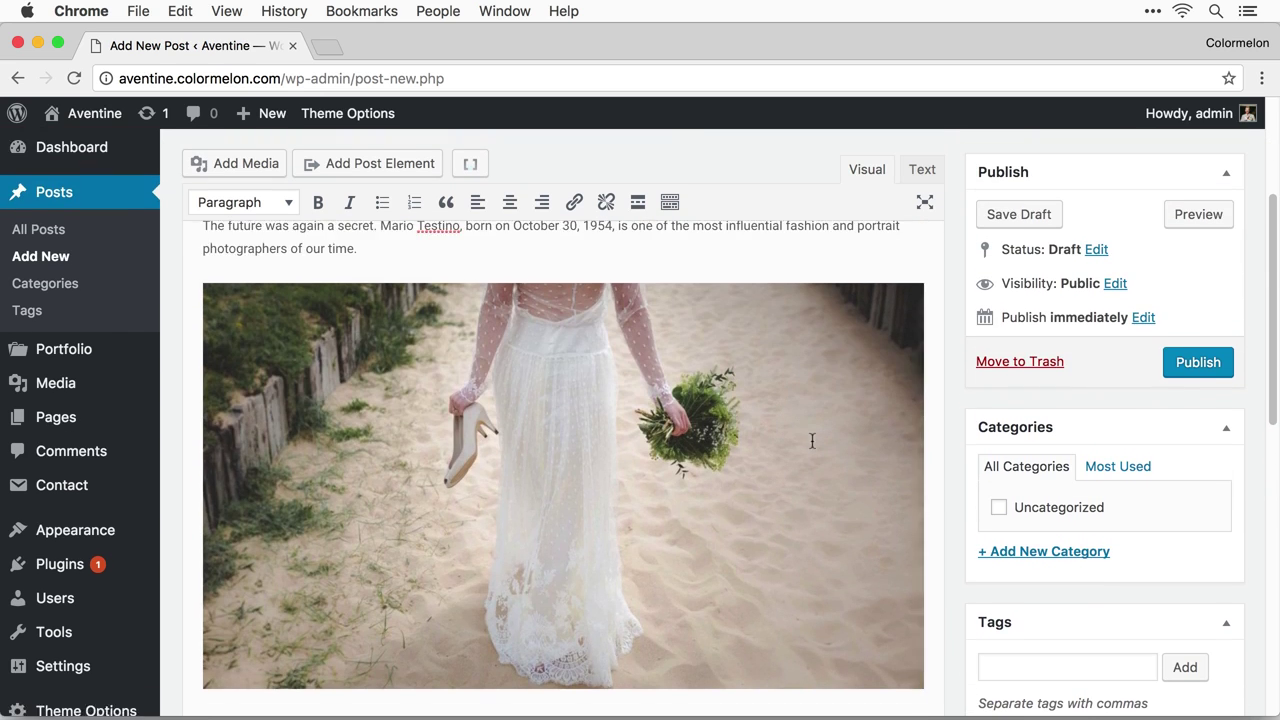
pyautogui.scroll(-3, 812, 441)
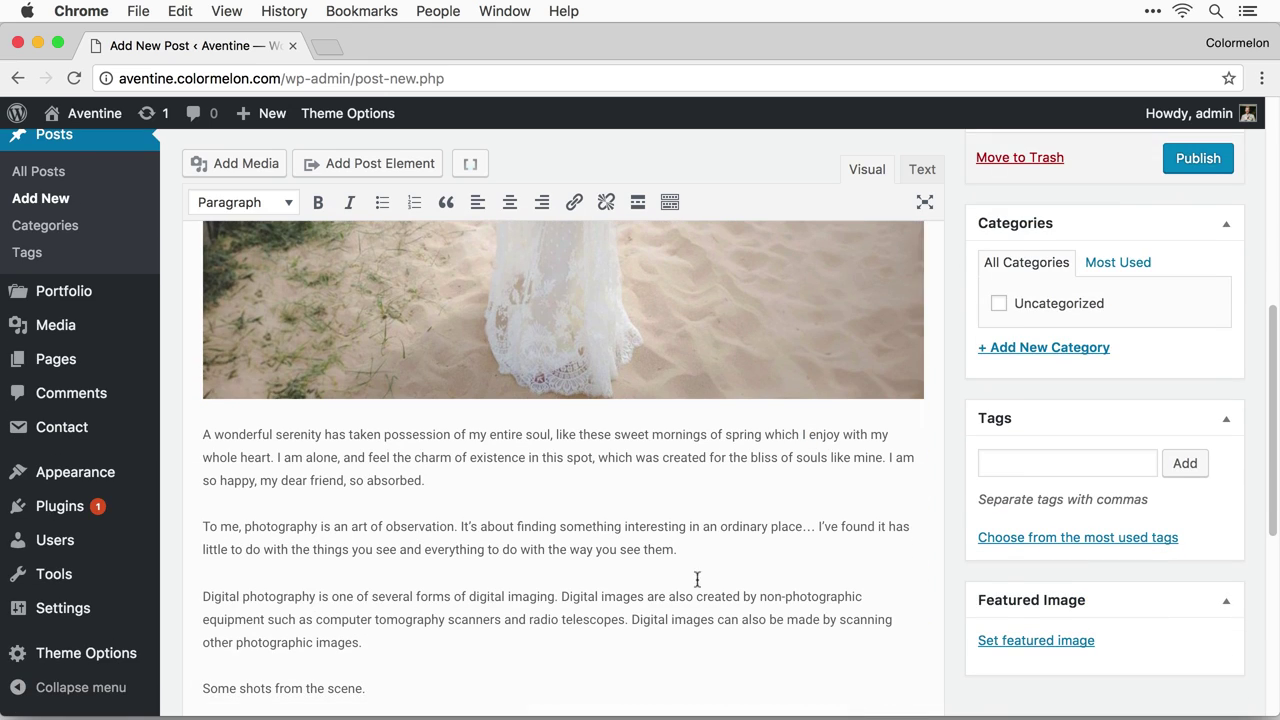
pyautogui.press('Return')
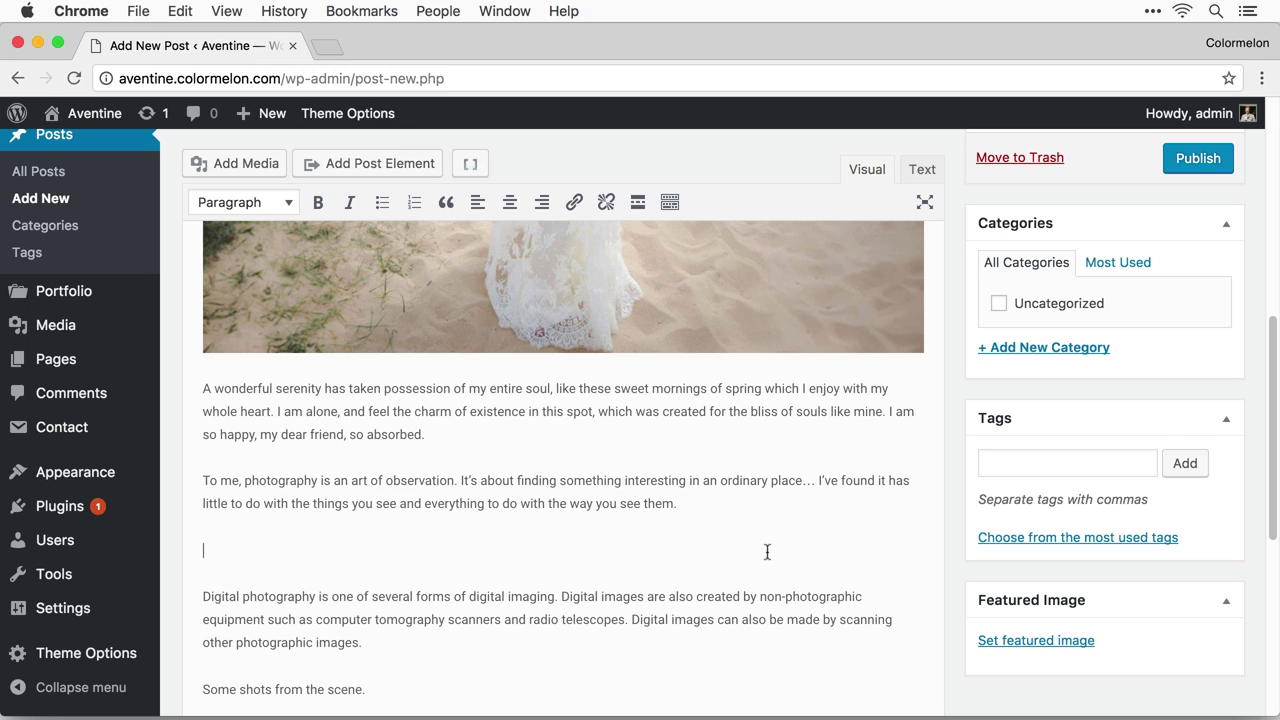
# Create a new gallery at the empty line from the images 30-681x1024.jpg and 36-684x1024.jpg.
pyautogui.click(258, 165)
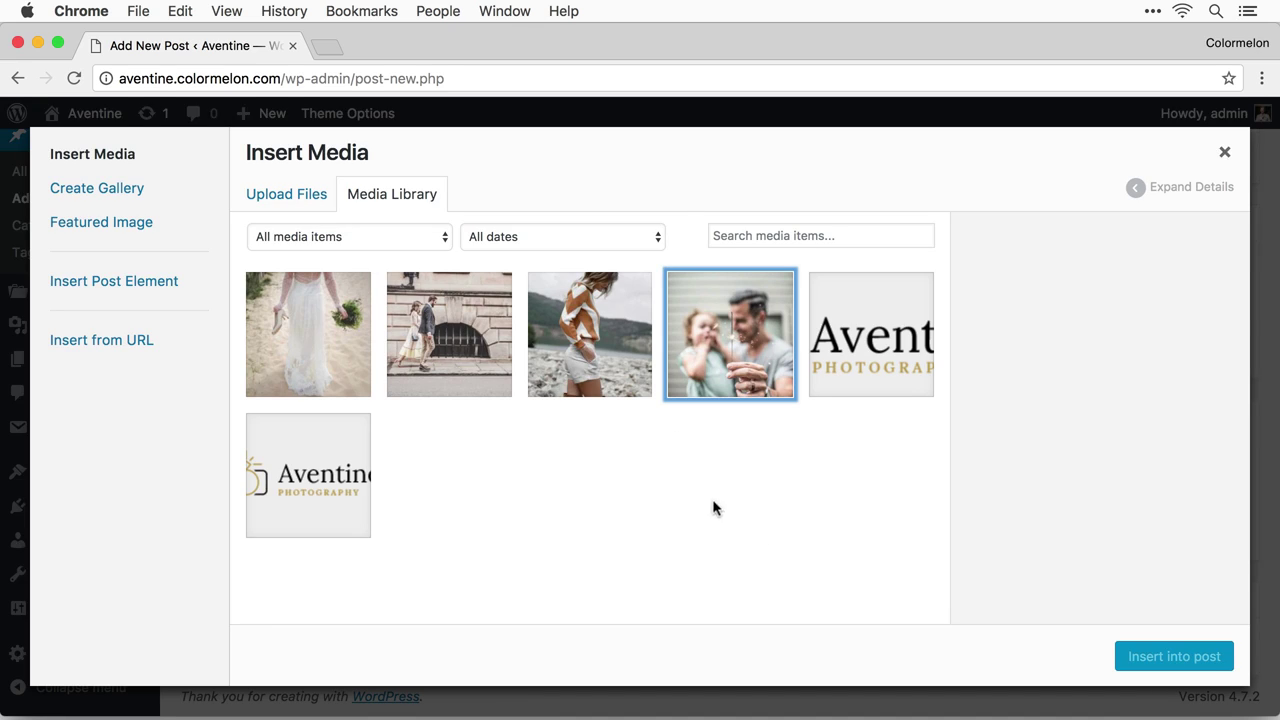
pyautogui.click(133, 193)
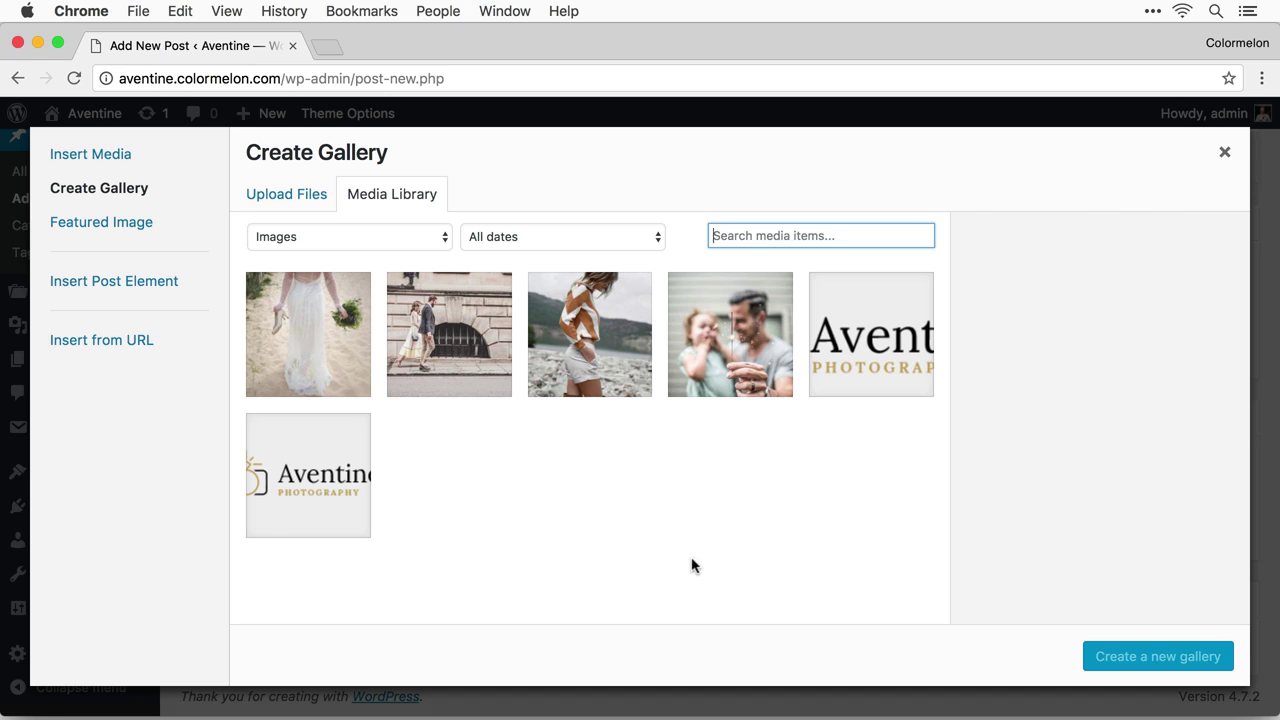
pyautogui.click(585, 338)
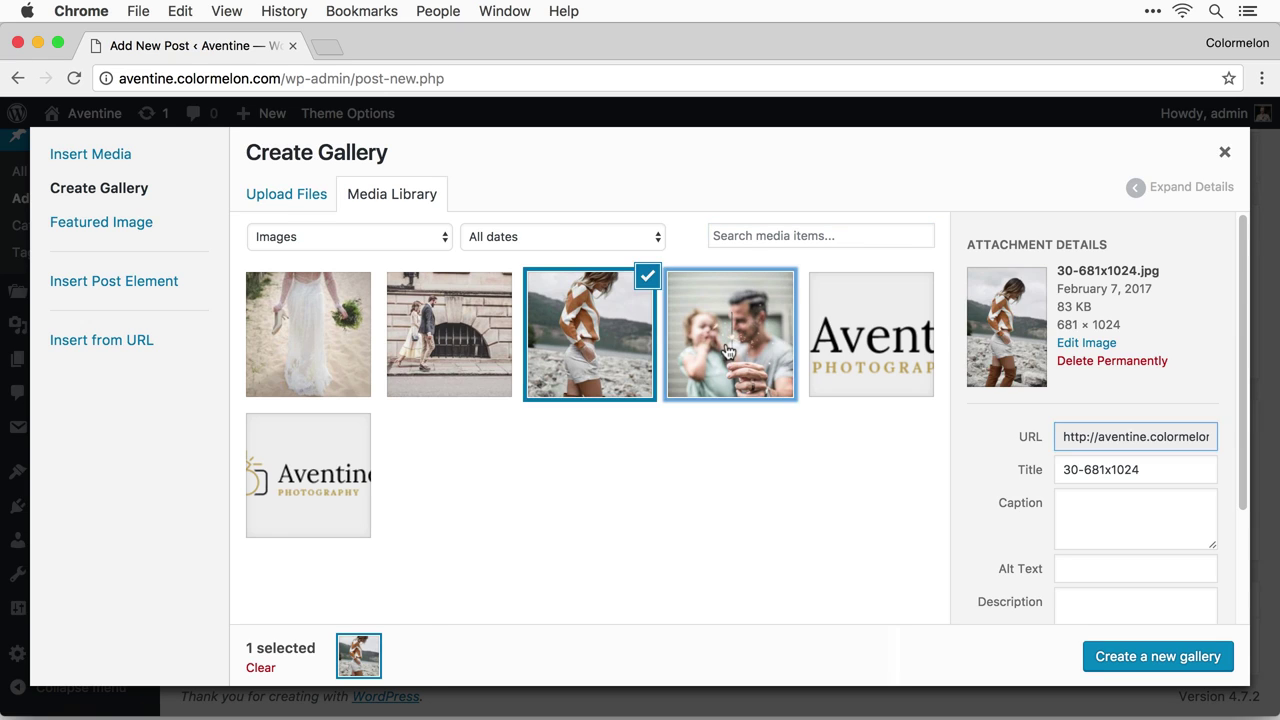
pyautogui.click(712, 376)
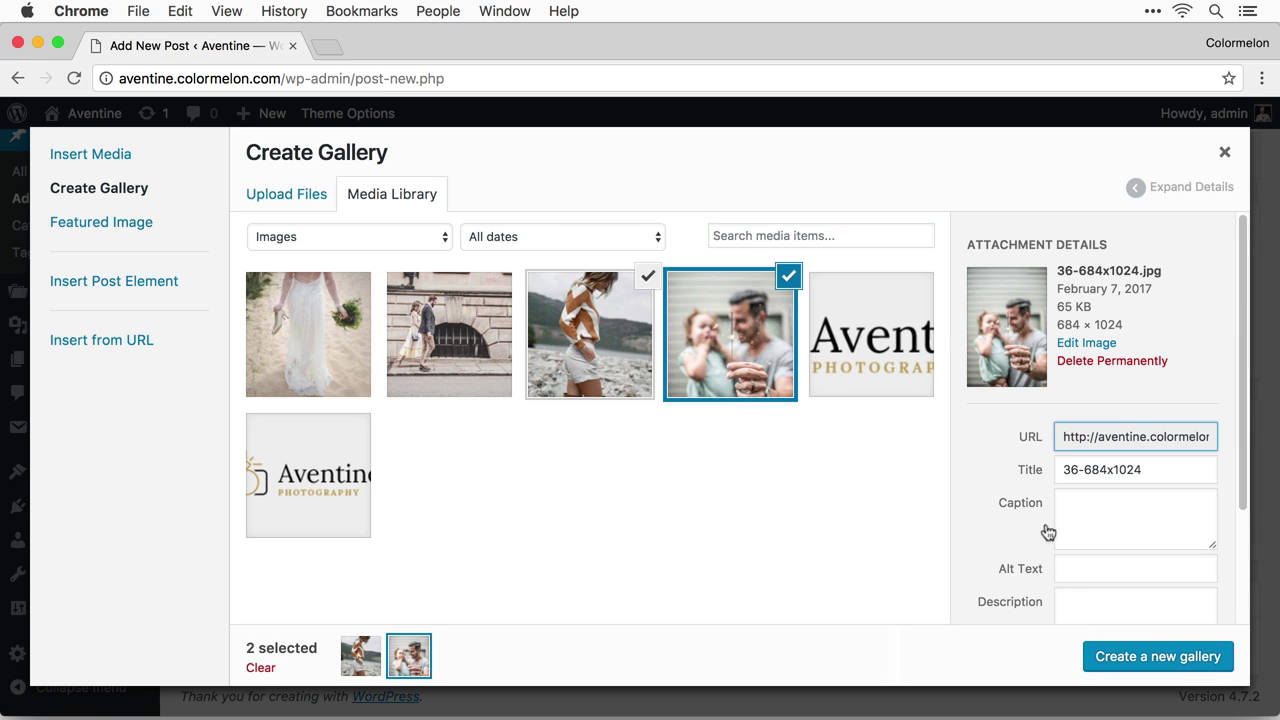
pyautogui.click(1177, 668)
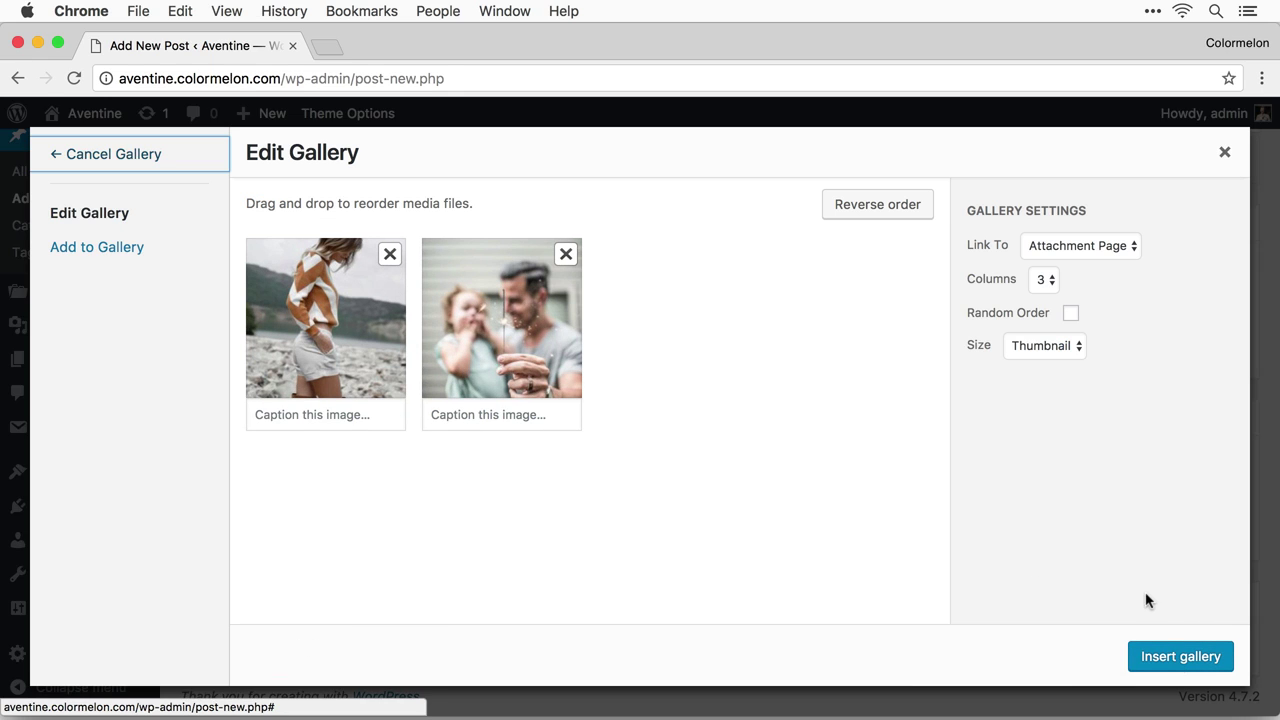
# Set the gallery's Link To to None and its columns to 2, keep the Thumbnail size, and insert it into the post.
pyautogui.click(1089, 254)
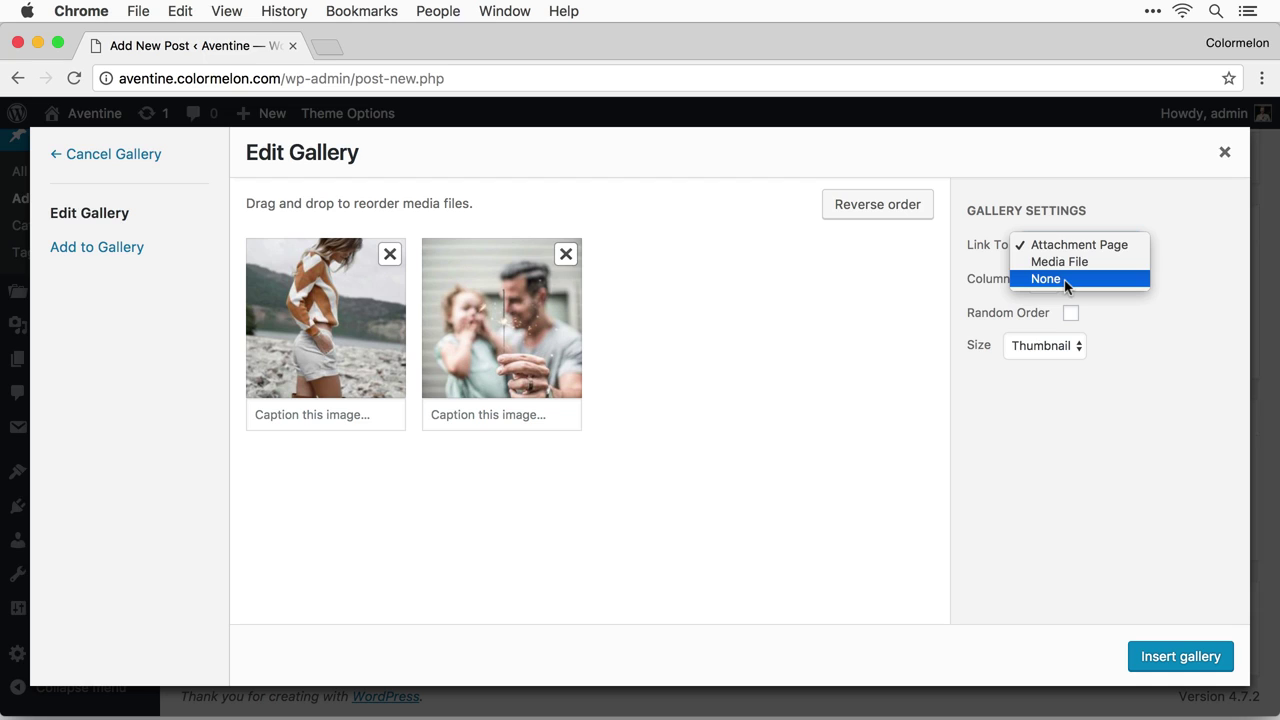
pyautogui.click(1066, 287)
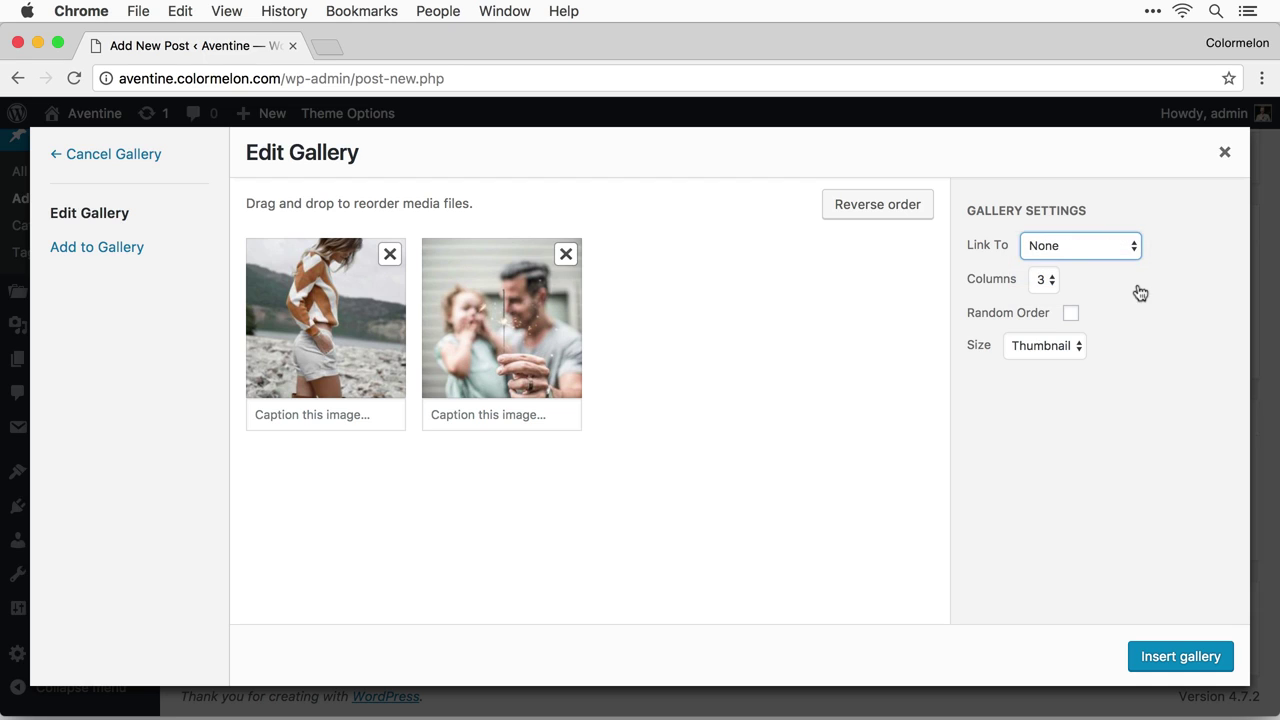
pyautogui.click(1053, 287)
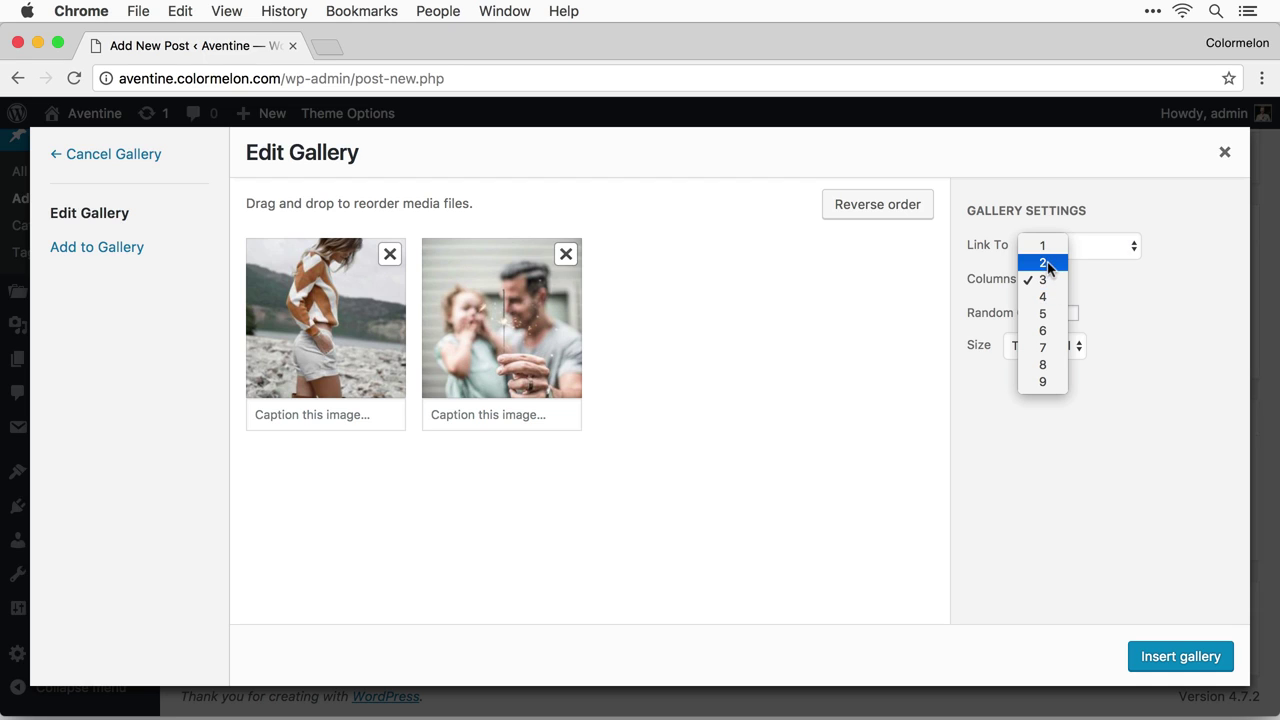
pyautogui.click(1046, 263)
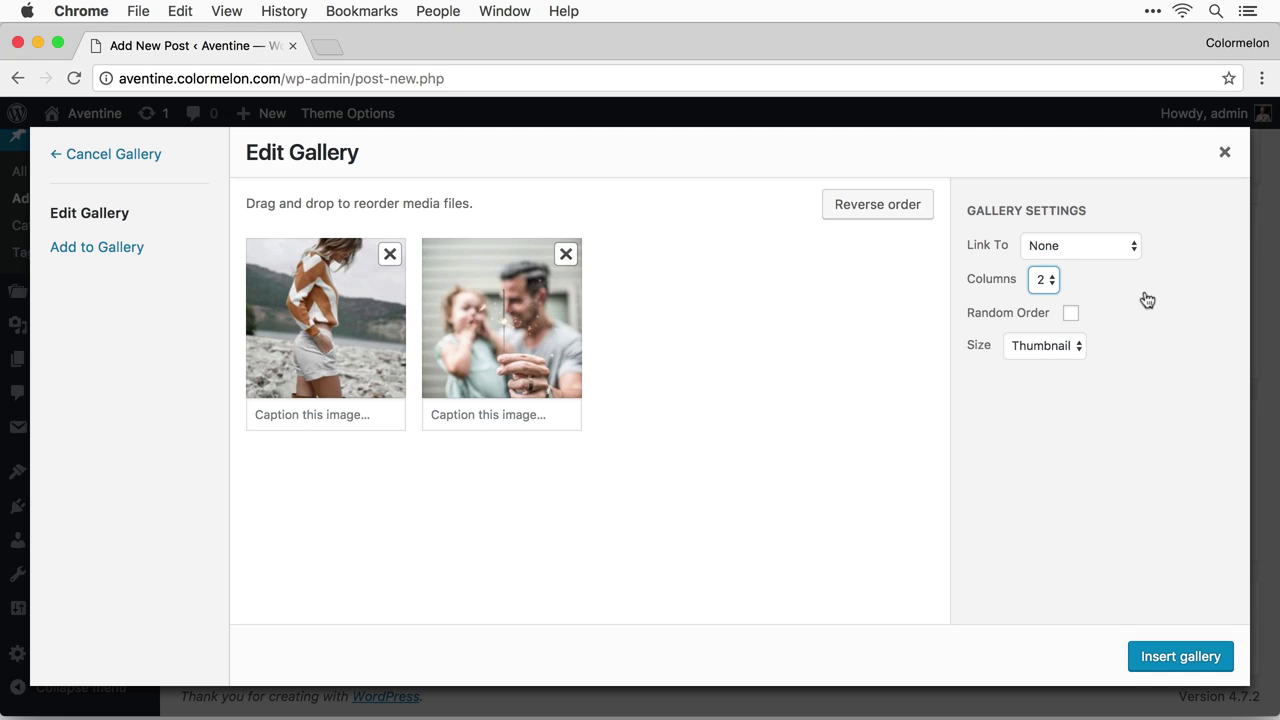
pyautogui.click(1064, 349)
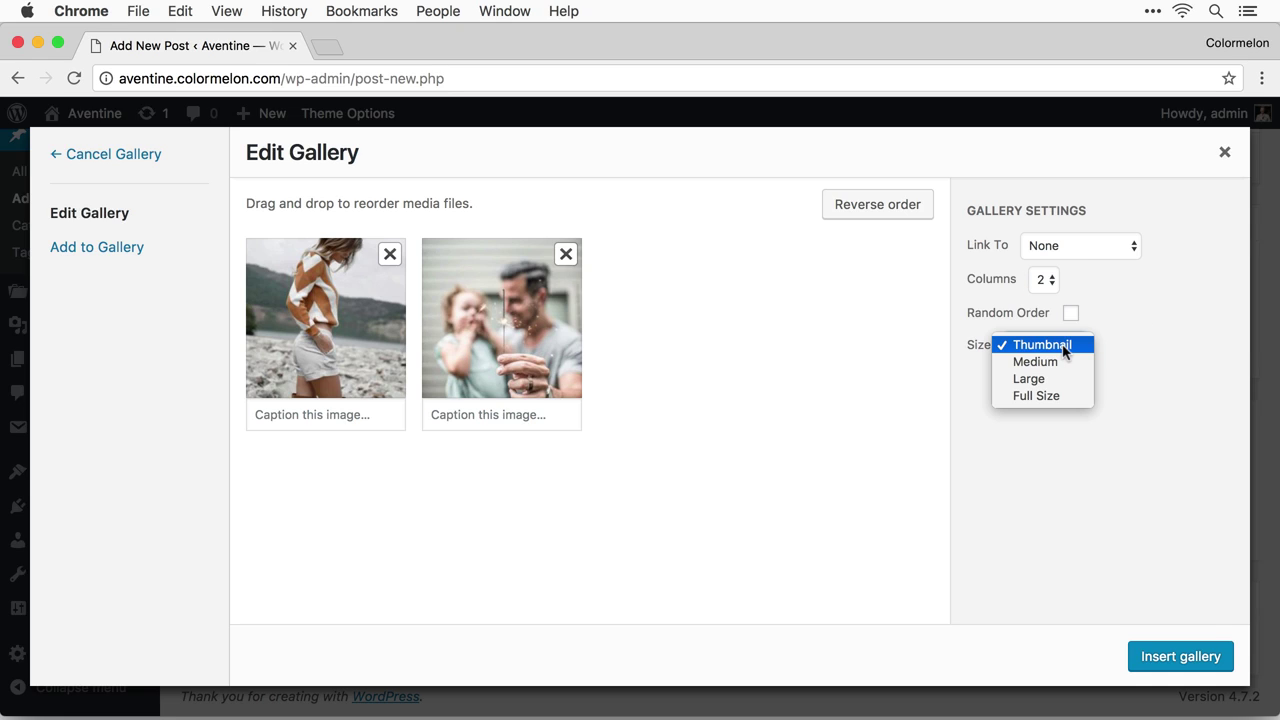
pyautogui.click(1066, 396)
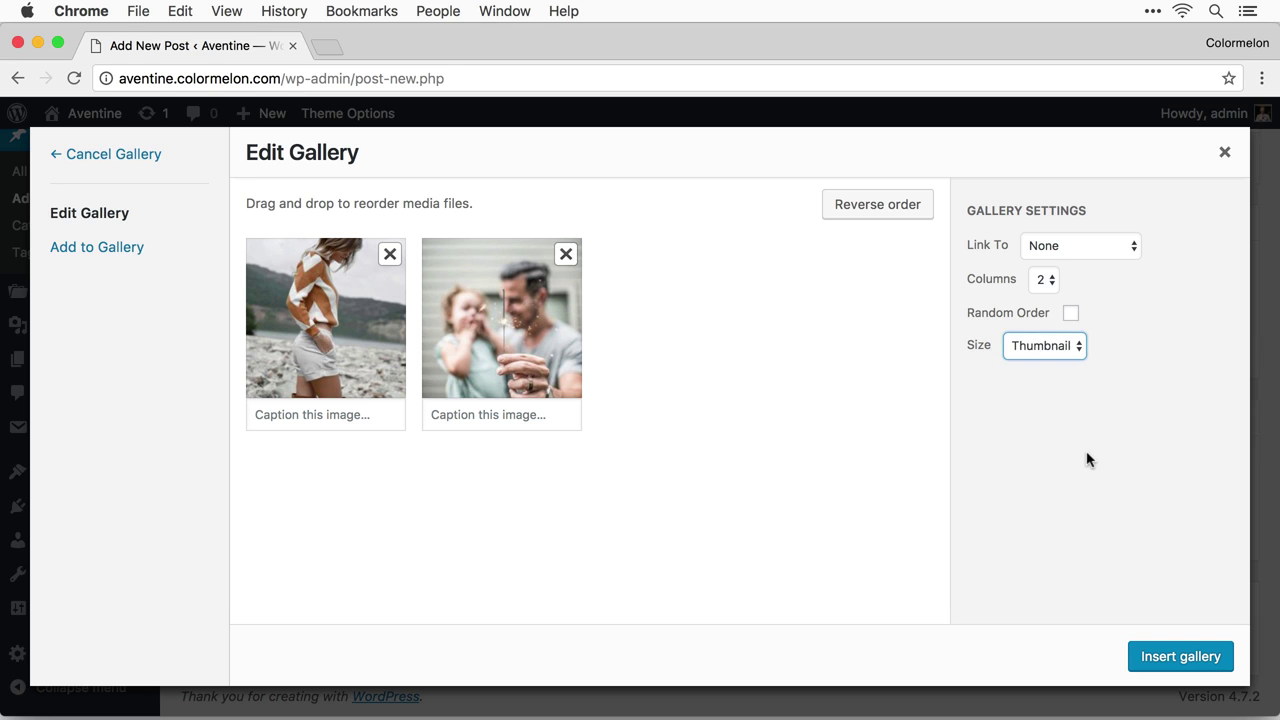
pyautogui.click(1176, 656)
# Review the inserted gallery in the "Side by Side" post and publish the post.
pyautogui.scroll(-5, 856, 457)
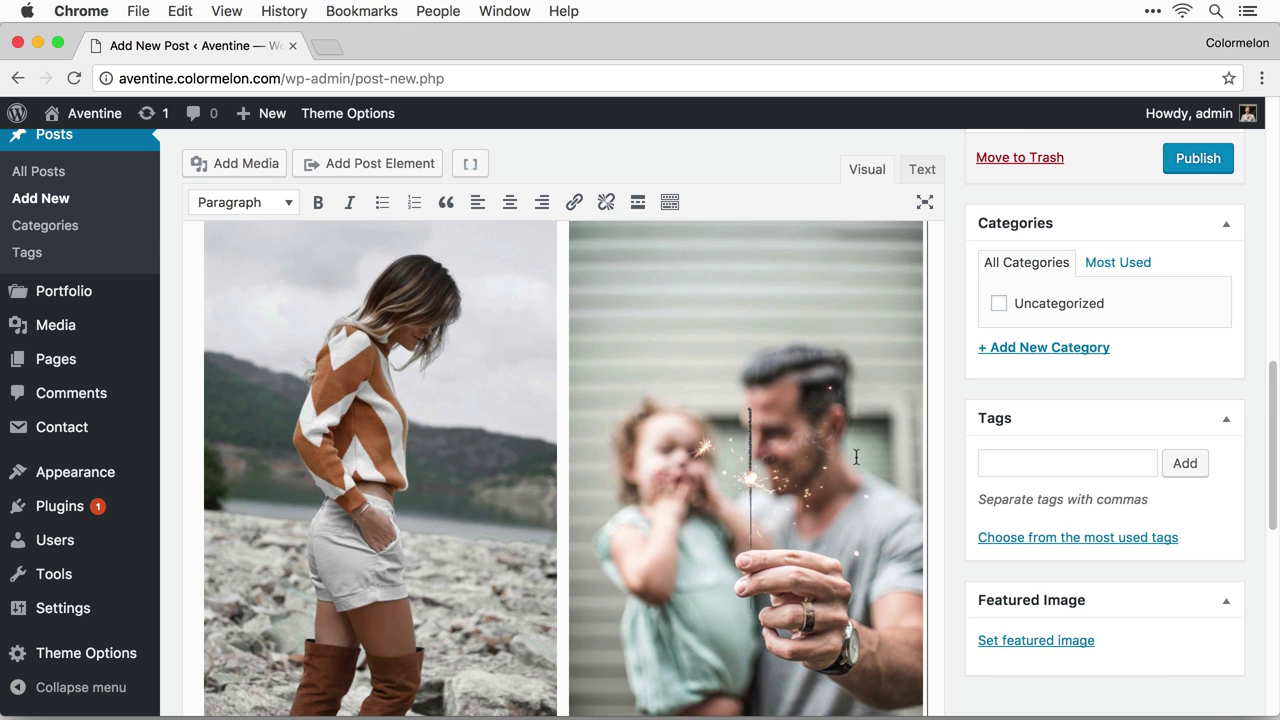
pyautogui.scroll(-1, 790, 500)
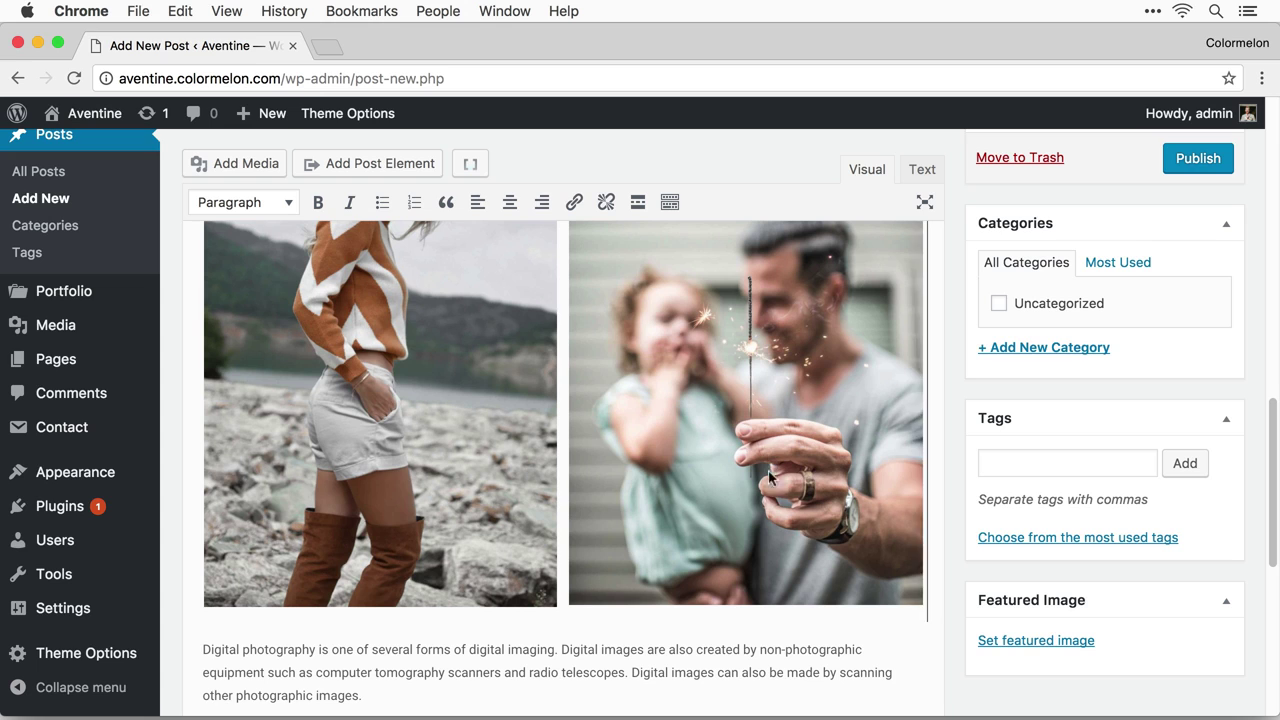
pyautogui.scroll(5, 807, 533)
pyautogui.scroll(3, 807, 532)
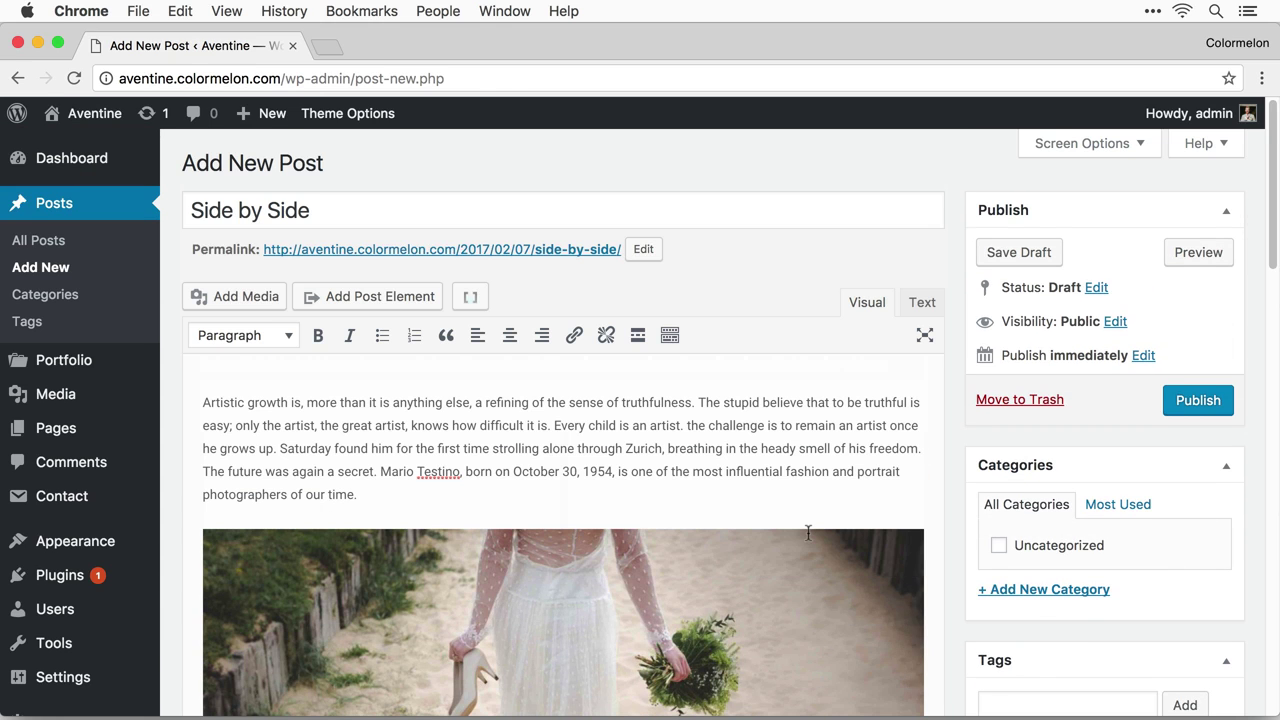
pyautogui.click(1208, 405)
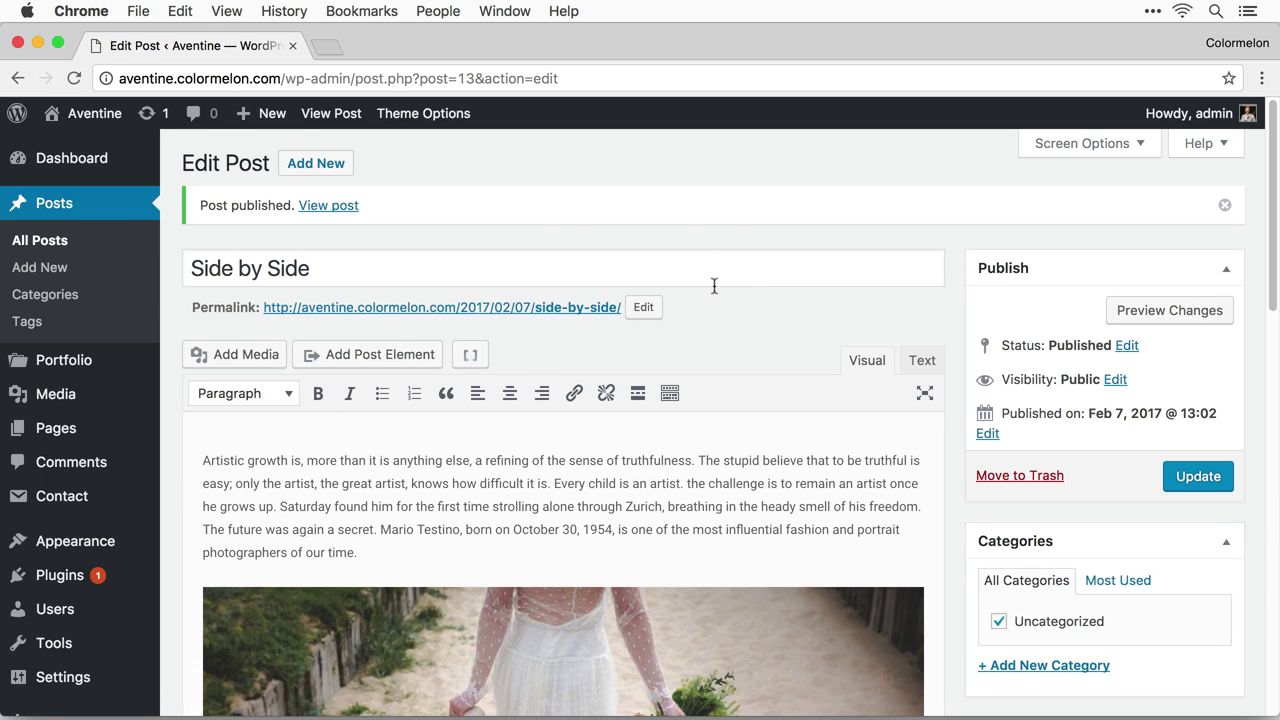
# Open the published "Side by Side" post in a new tab, examine its layout down to the footer and return to the editor.
pyautogui.keyDown('super'); pyautogui.click(543, 308); pyautogui.keyUp('super')
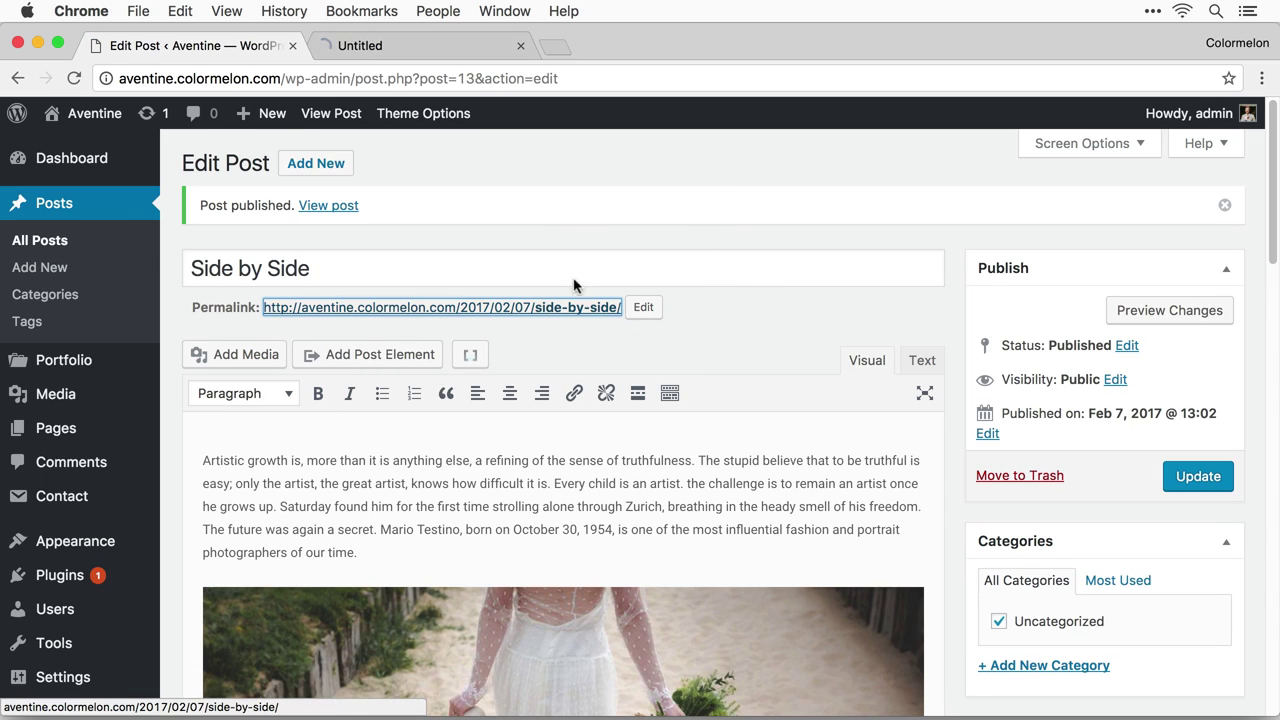
pyautogui.click(423, 46)
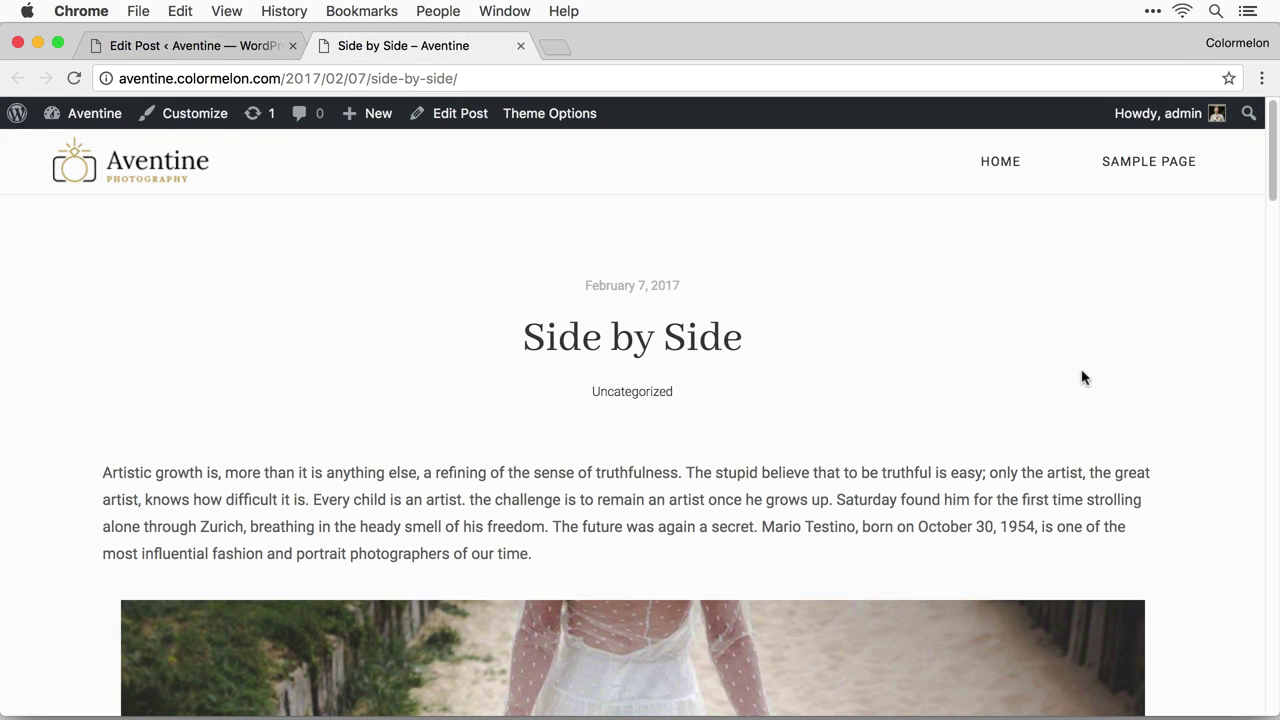
pyautogui.scroll(-10, 1115, 385)
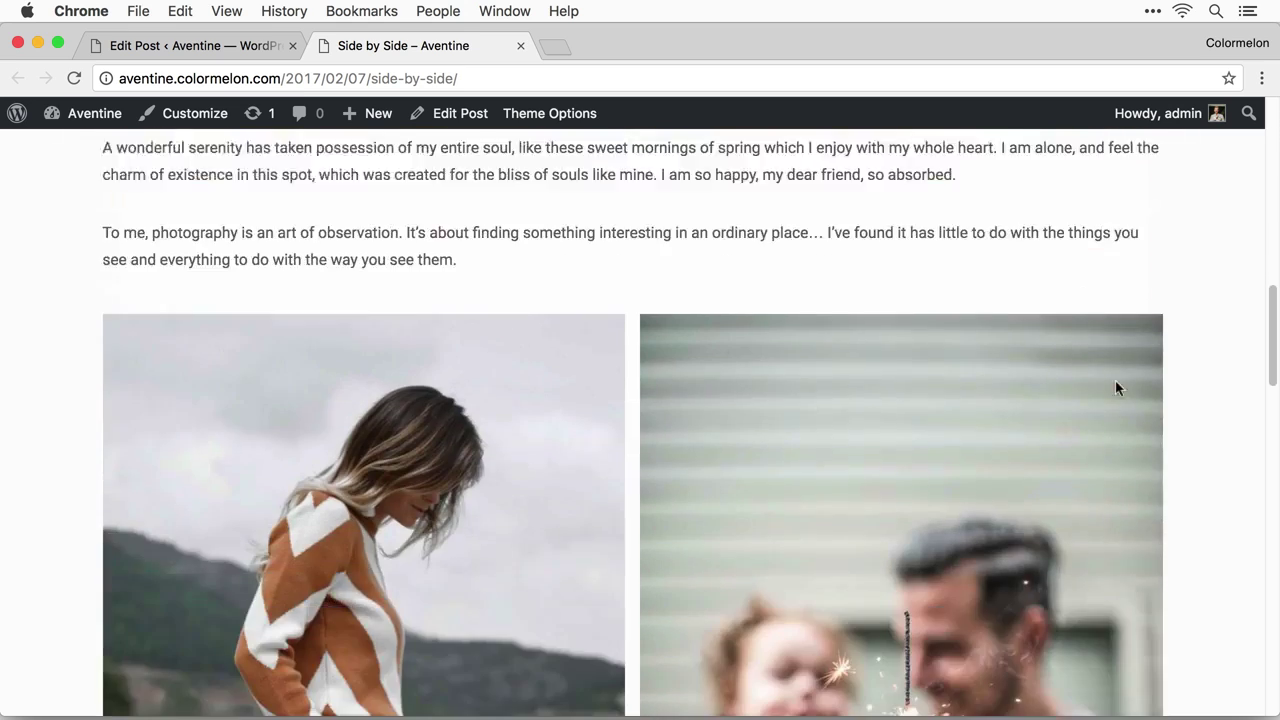
pyautogui.scroll(-9, 1115, 387)
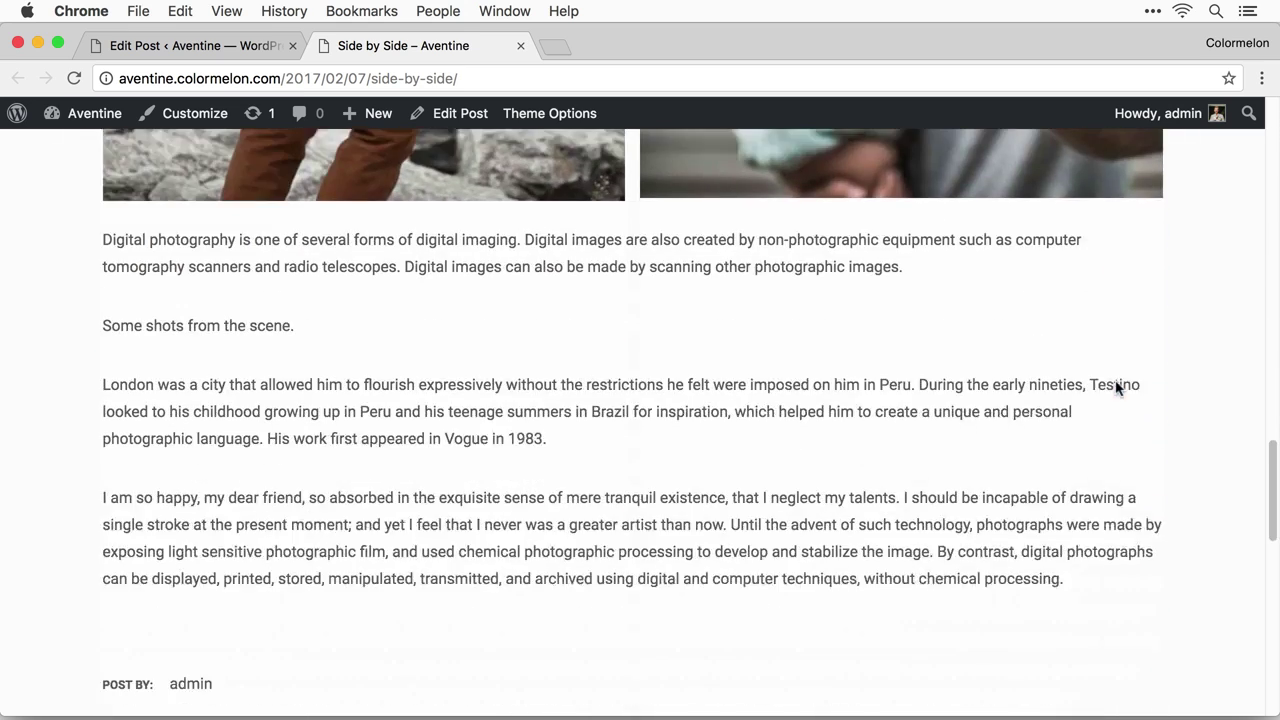
pyautogui.scroll(-10, 1117, 387)
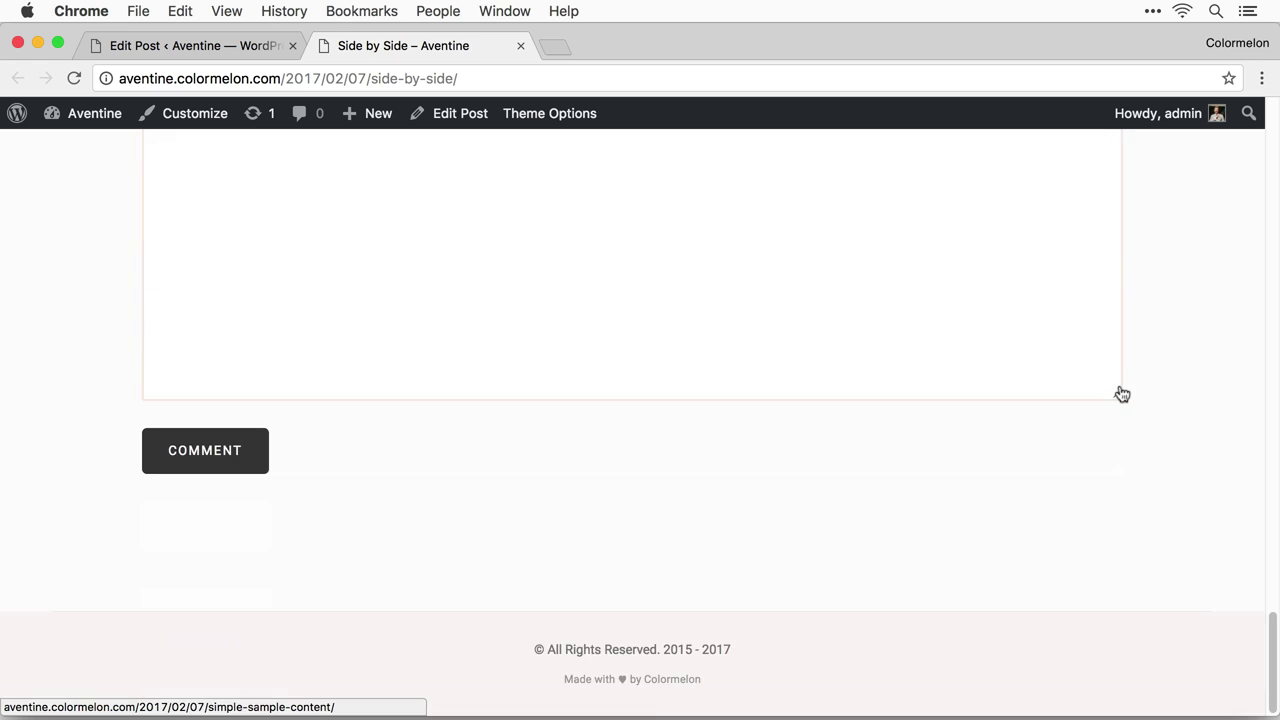
pyautogui.scroll(20, 1125, 400)
pyautogui.press('super+w')
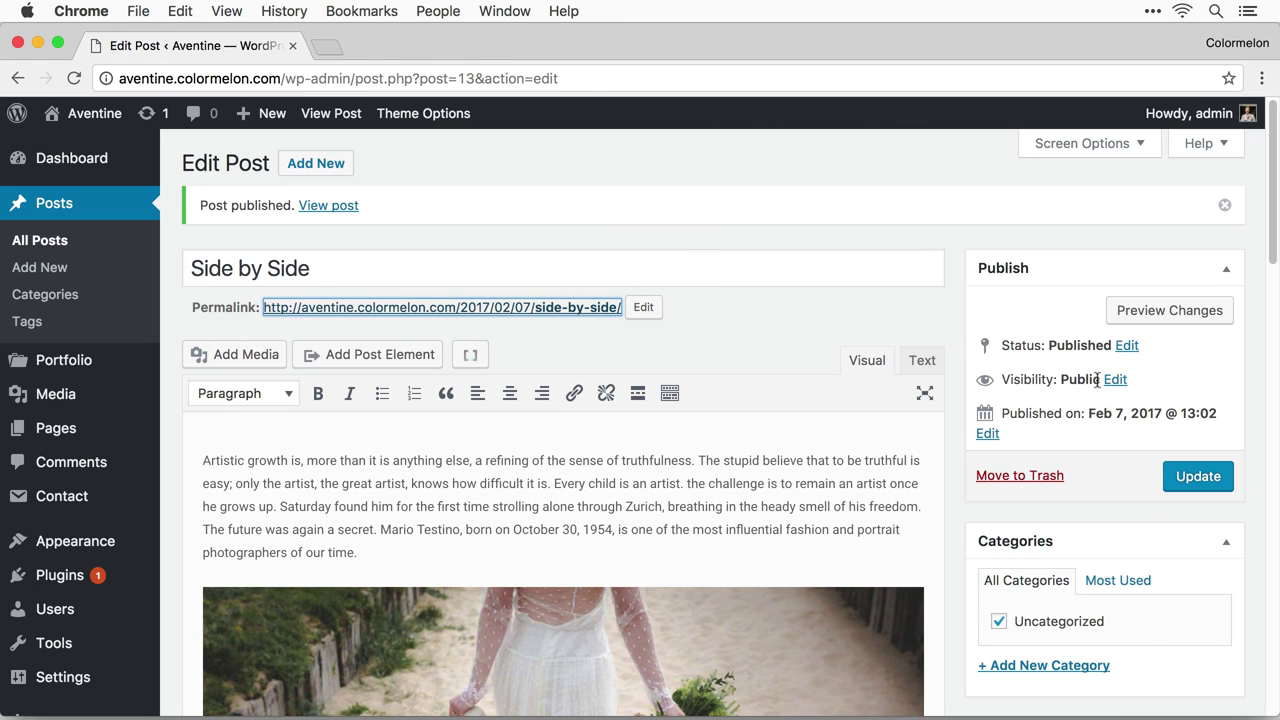
pyautogui.click(747, 346)
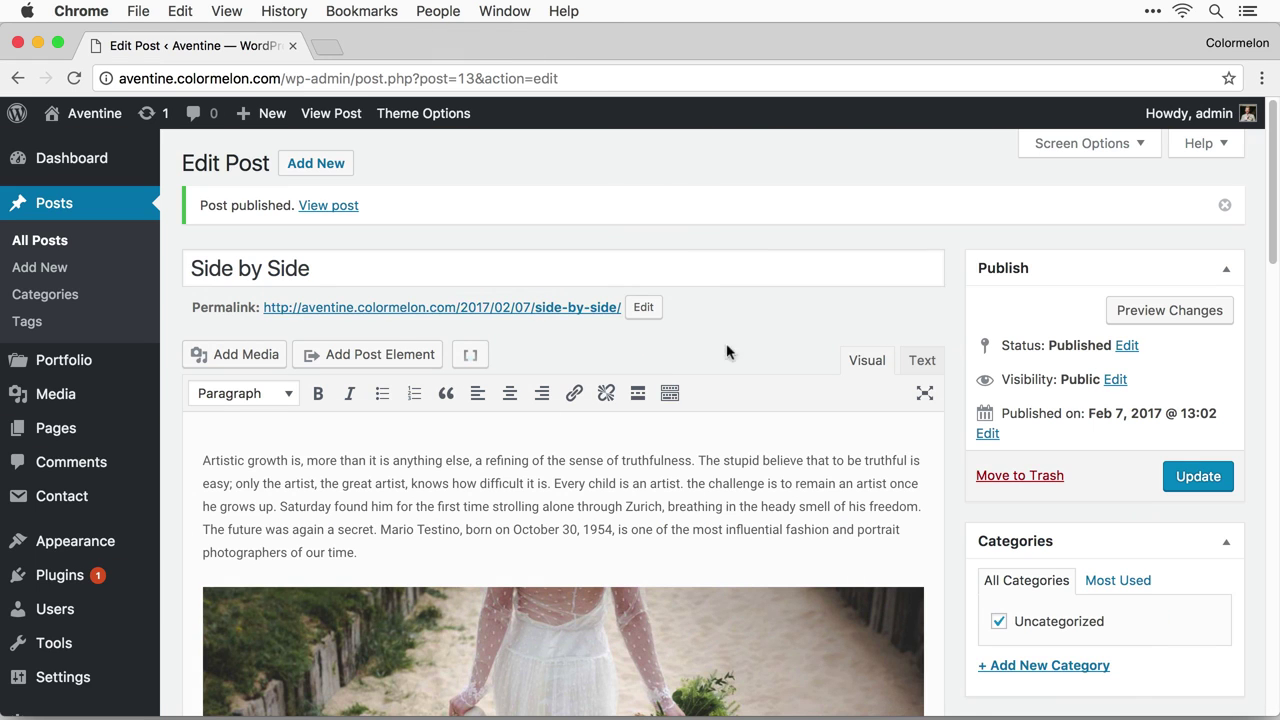
# Start a new post titled "Masonry Gallery" and paste the copied sample text into its body.
pyautogui.click(55, 268)
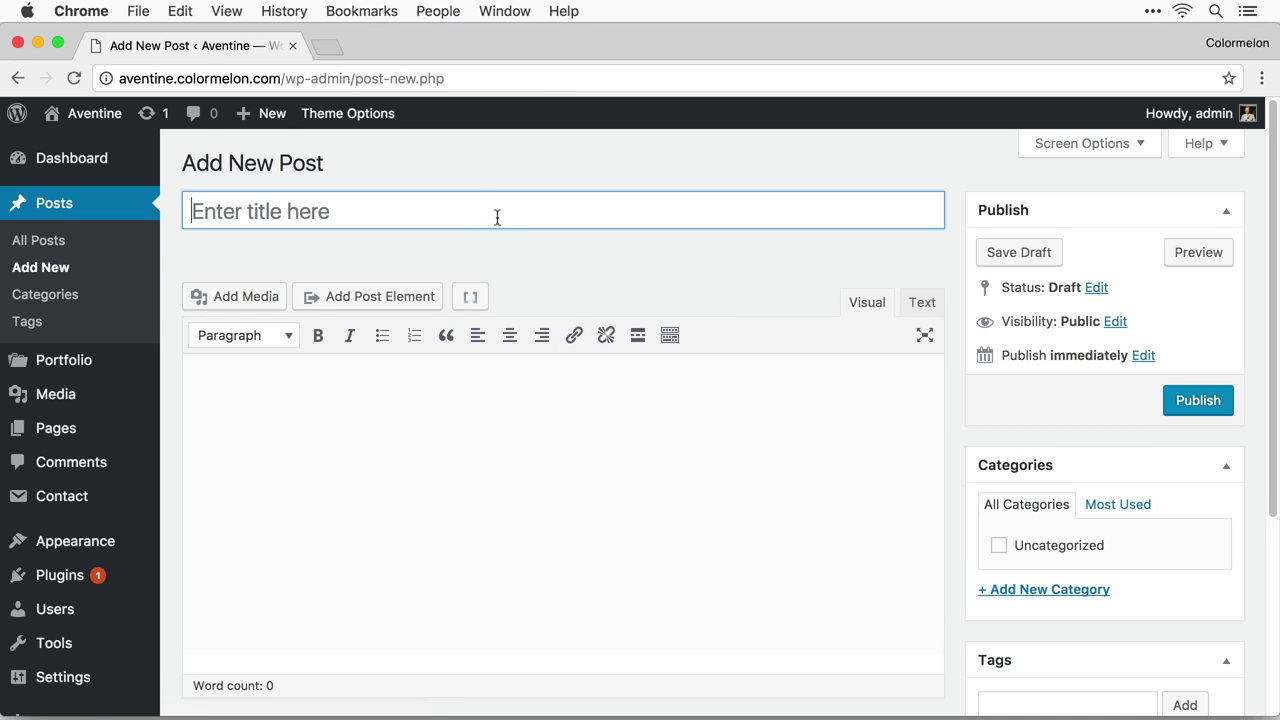
pyautogui.scroll(-1, 498, 218)
pyautogui.scroll(1, 498, 220)
pyautogui.click(494, 215)
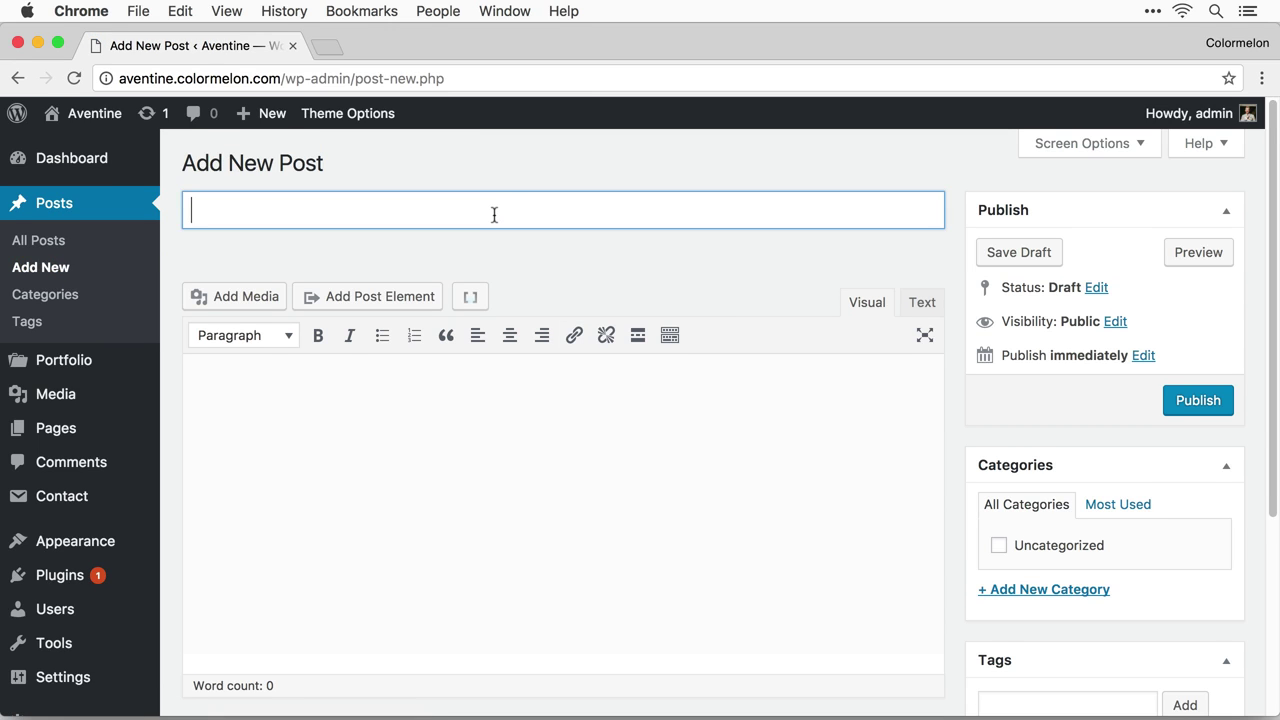
pyautogui.write('Masonry Gallery')
pyautogui.click(492, 455)
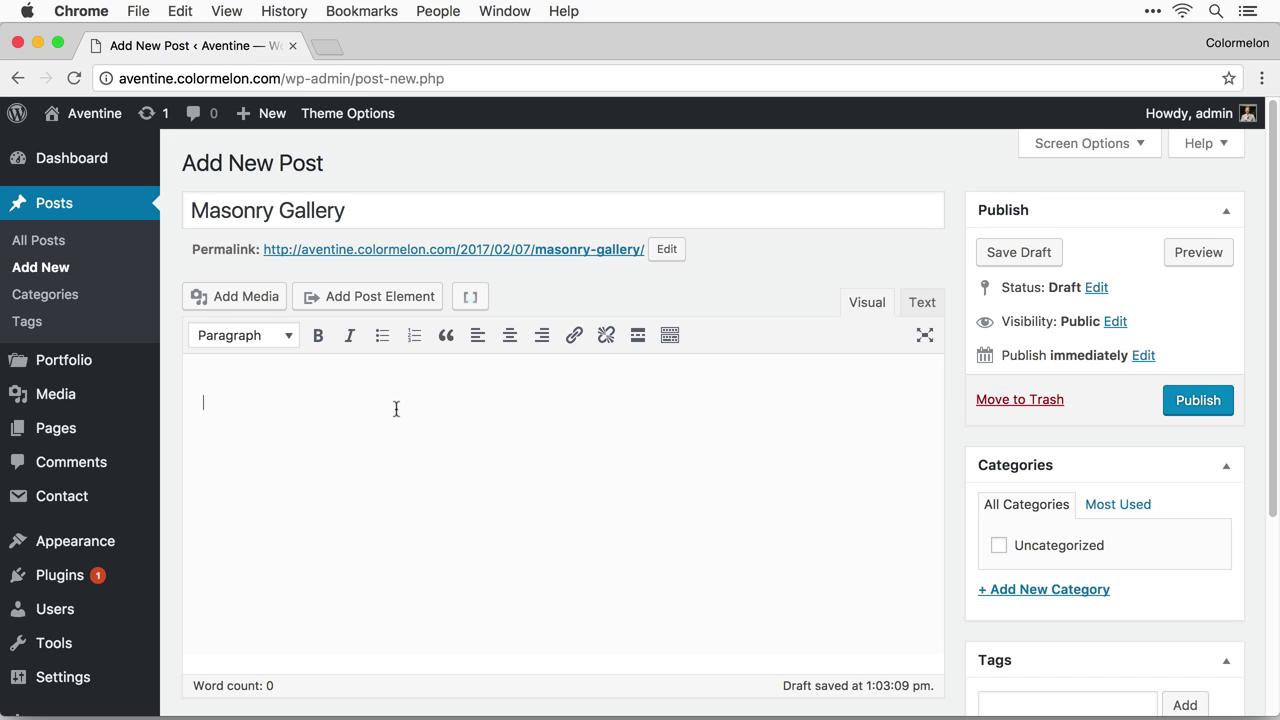
pyautogui.press('super+v')
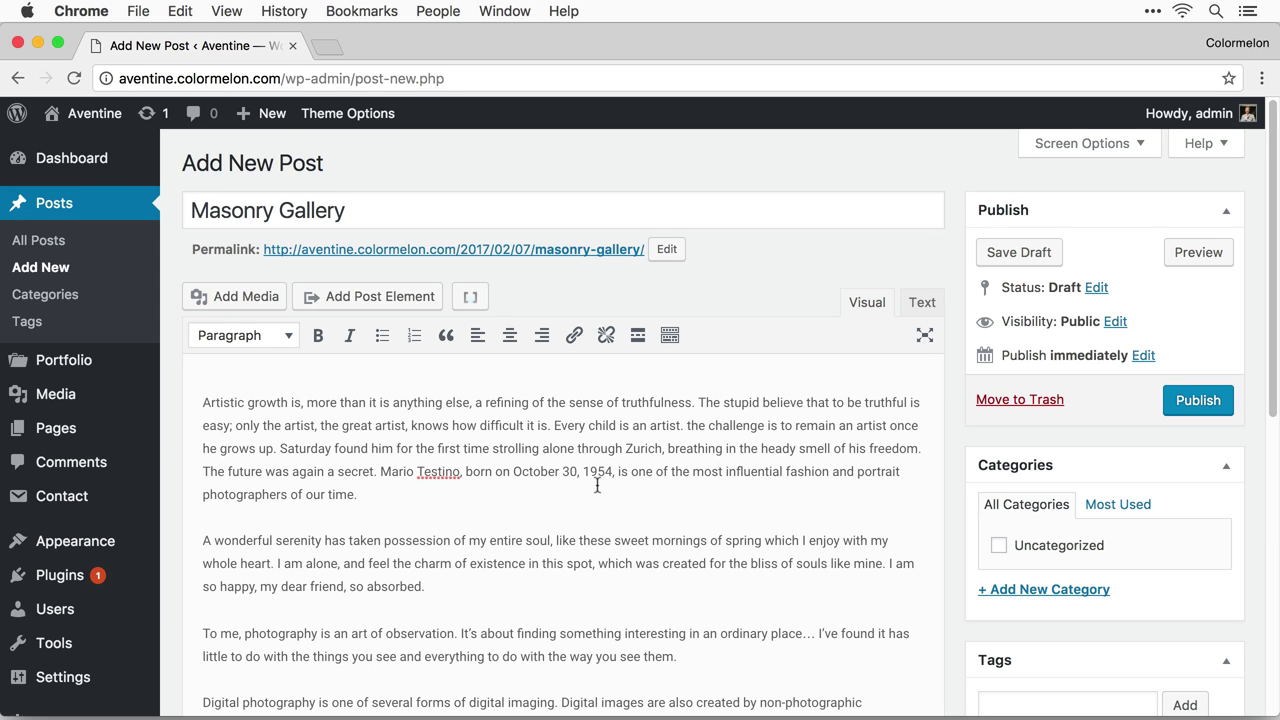
# Add an empty line after the second paragraph of the "Masonry Gallery" post.
pyautogui.scroll(-3, 580, 502)
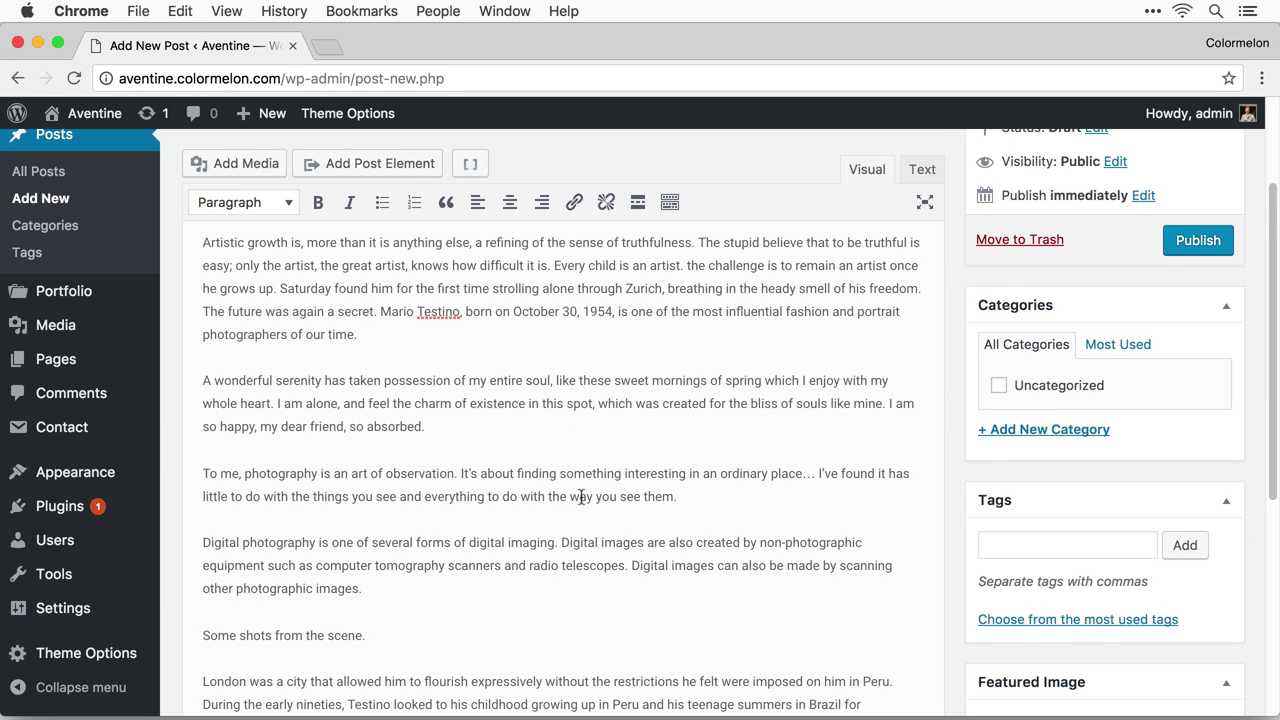
pyautogui.click(530, 425)
pyautogui.press('Return')
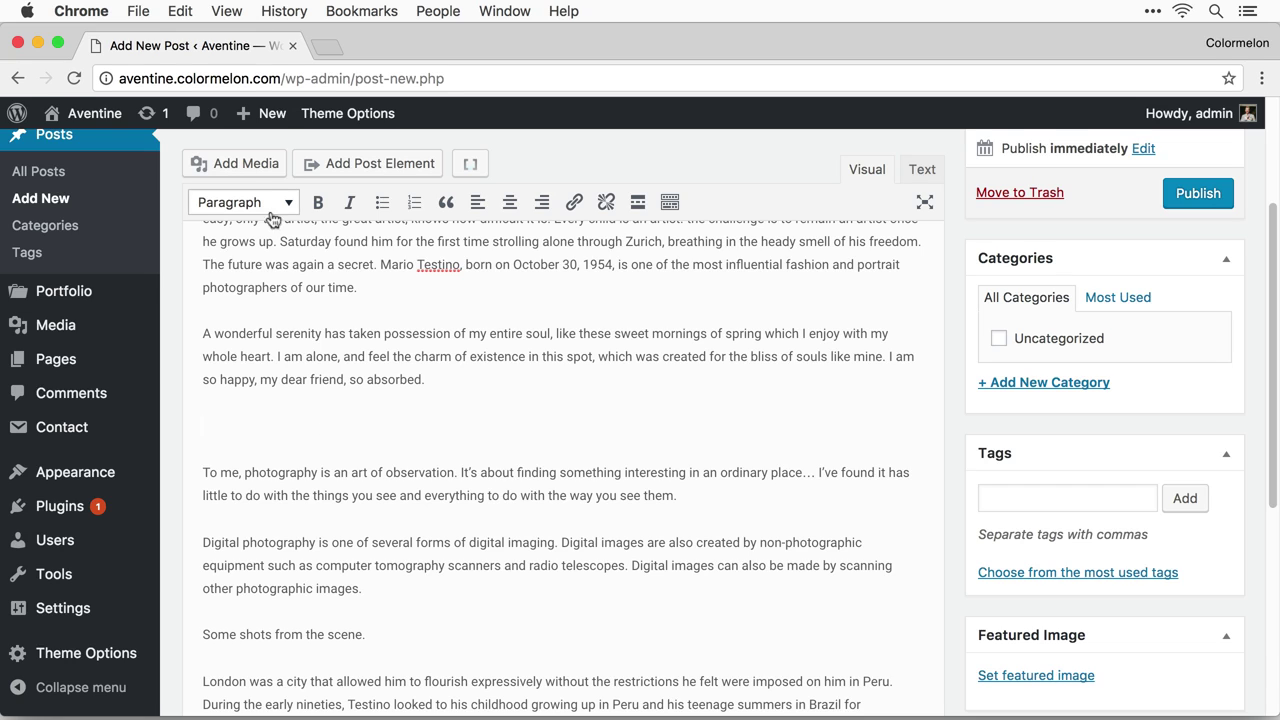
# Start creating a gallery at the empty line and upload seven new photos for it, including 1.jpg, to the media library.
pyautogui.click(247, 172)
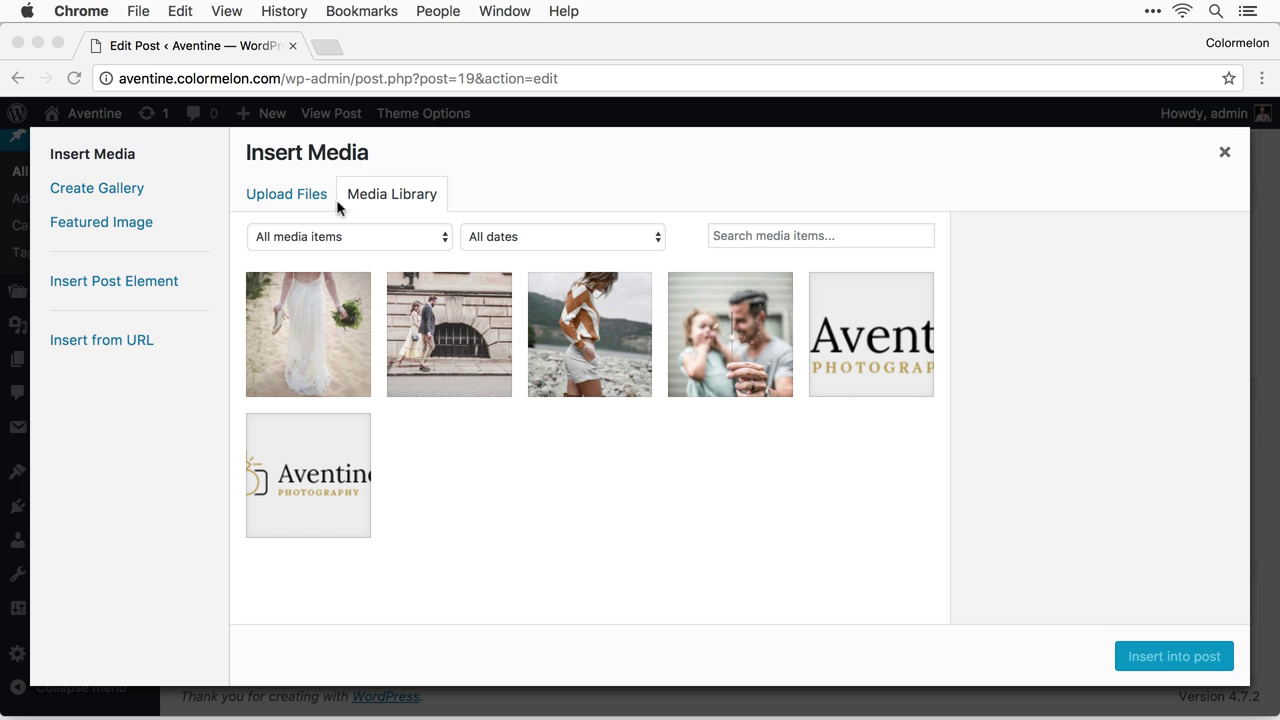
pyautogui.click(137, 189)
pyautogui.click(112, 188)
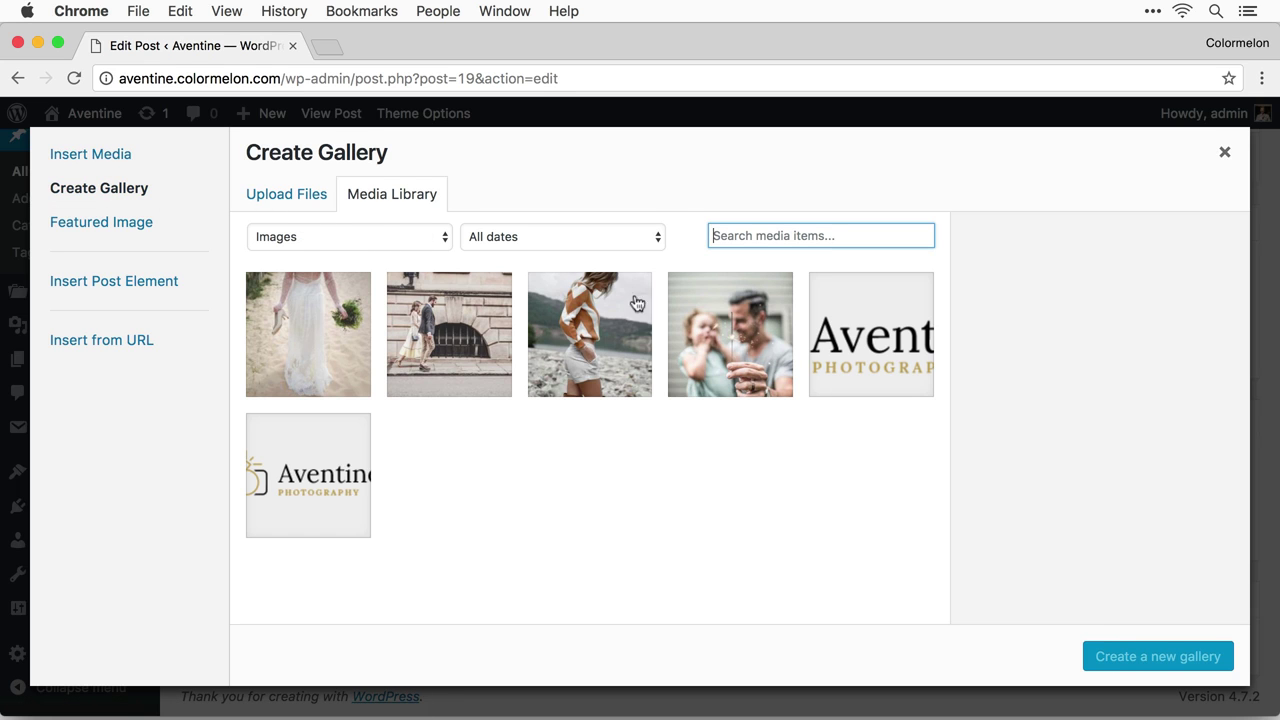
pyautogui.moveTo(514, 520); pyautogui.dragTo(627, 489)
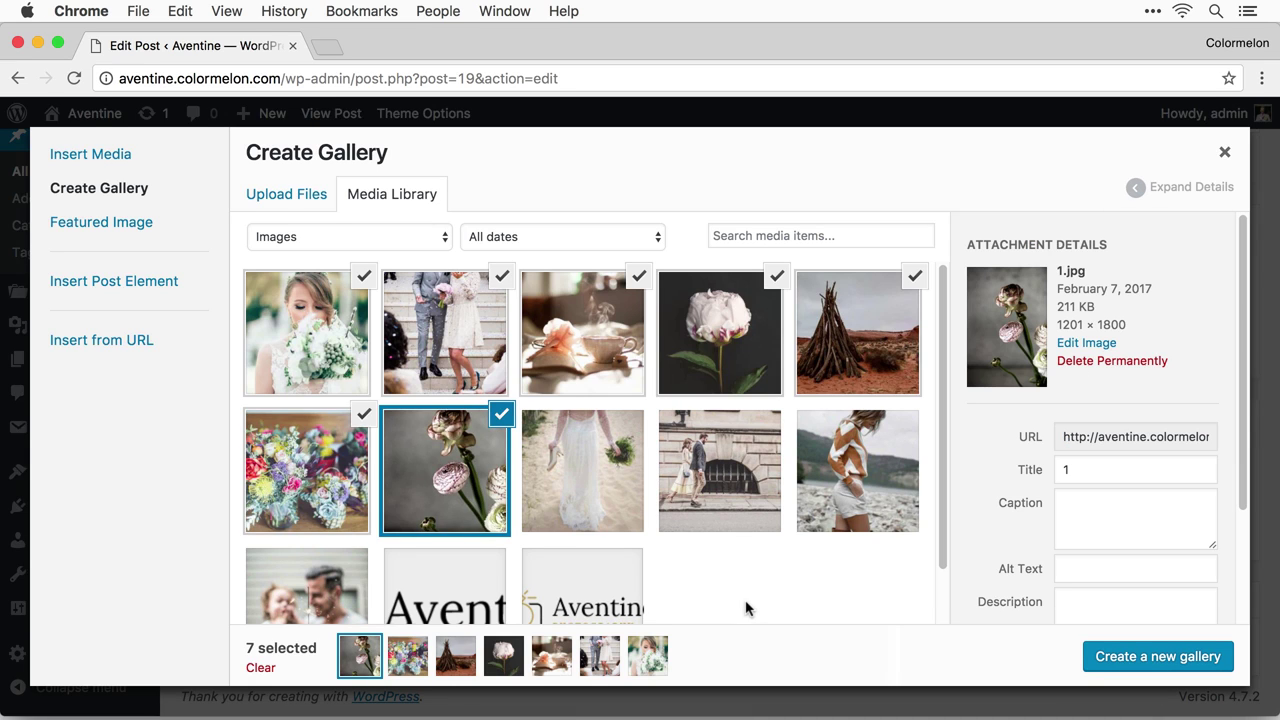
# Insert the seven selected photos as a gallery linked to Media File at Large size, and save the "Masonry Gallery" post draft.
pyautogui.click(1110, 658)
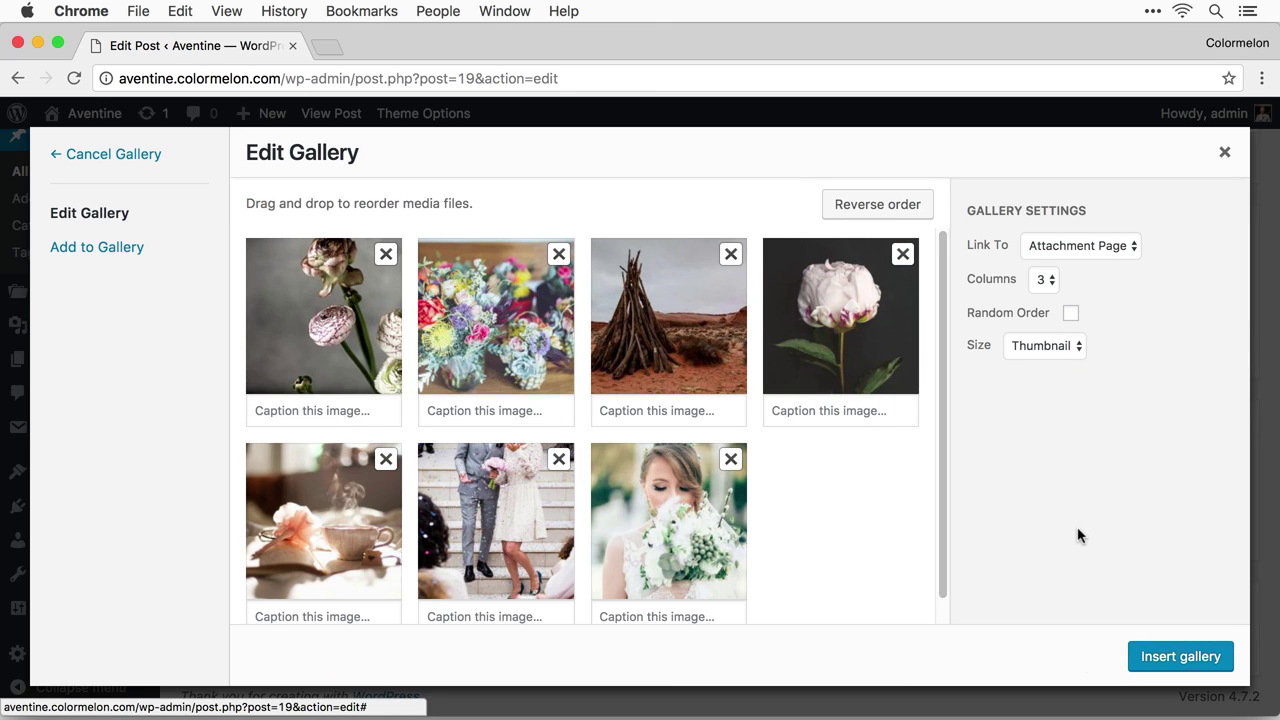
pyautogui.click(1074, 248)
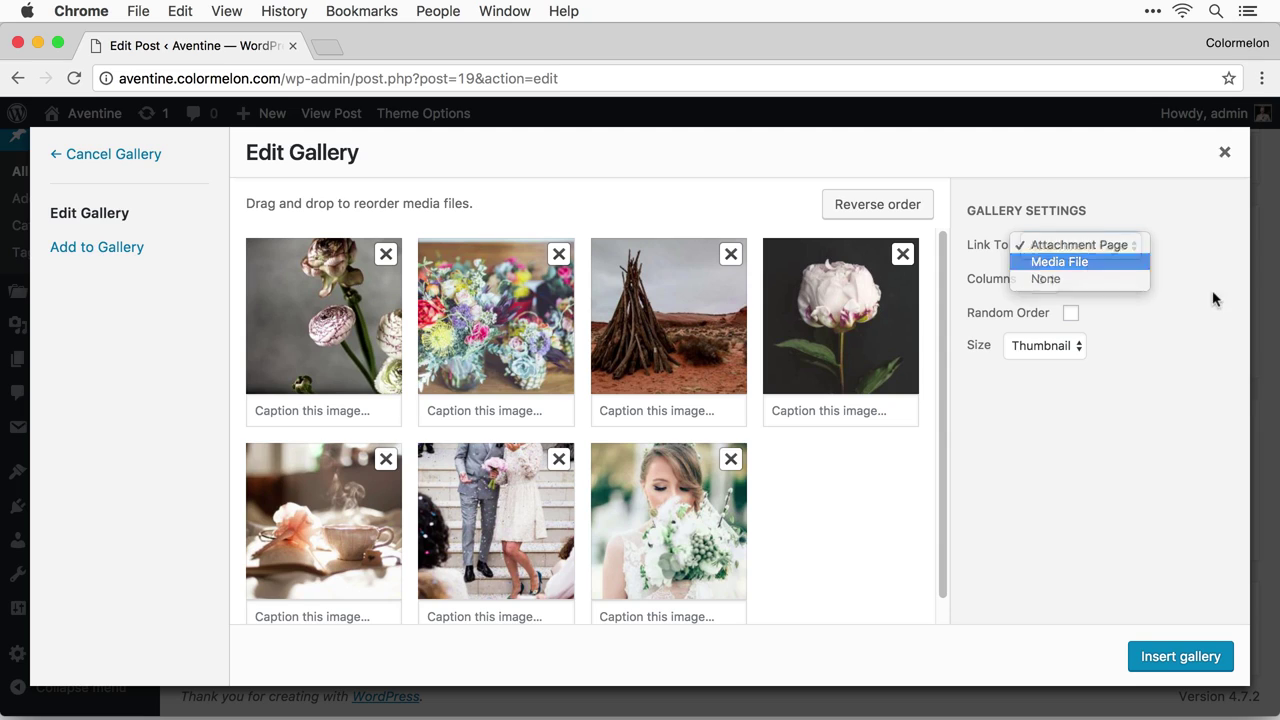
pyautogui.click(1091, 263)
pyautogui.click(1081, 348)
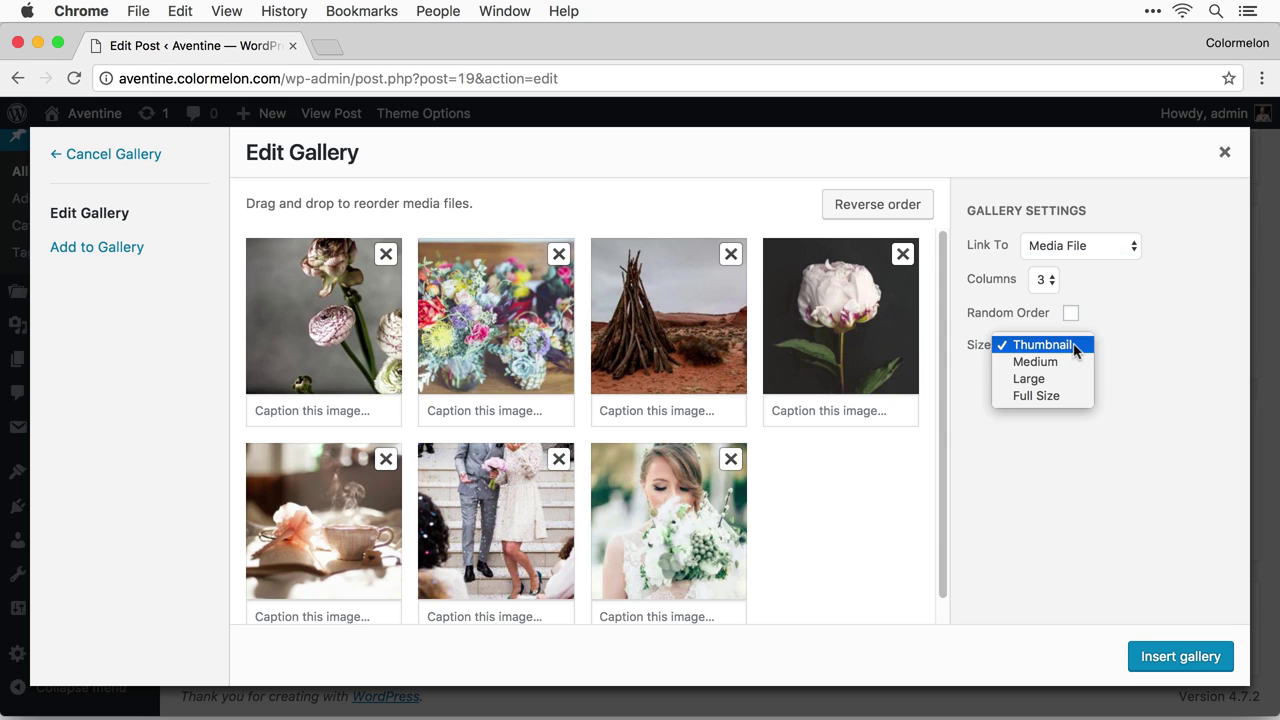
pyautogui.click(1217, 363)
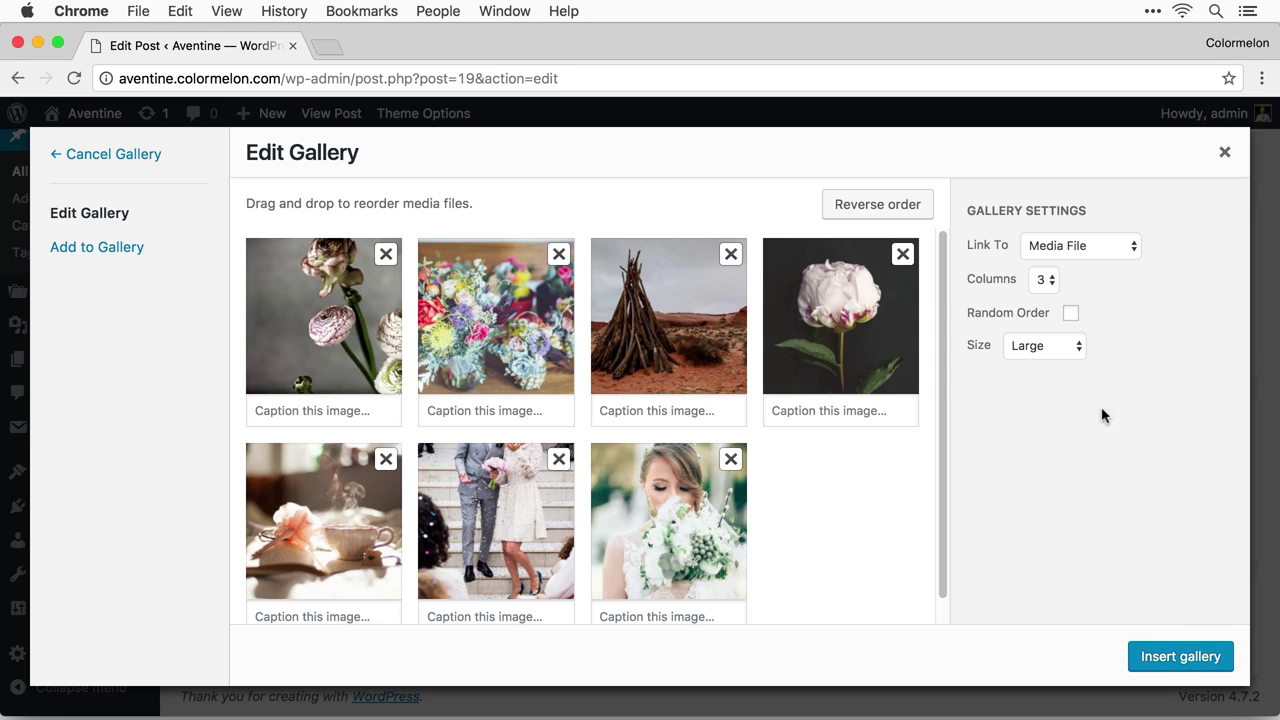
pyautogui.click(1181, 657)
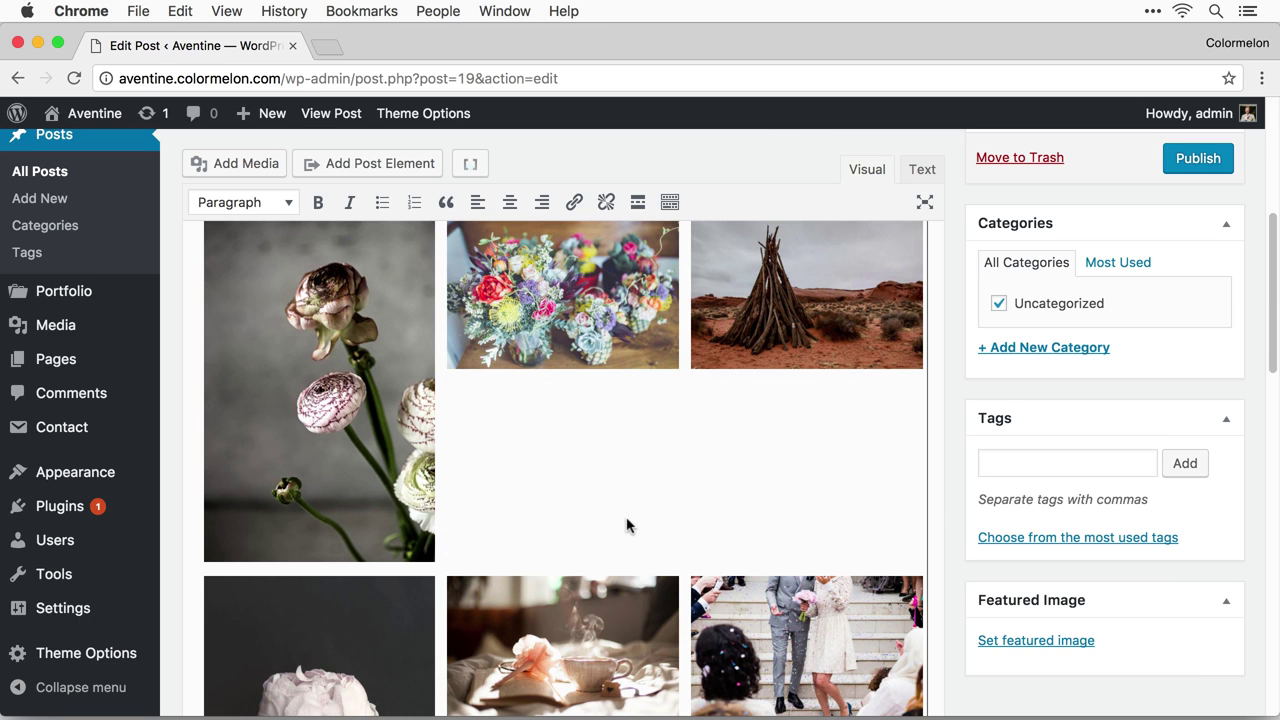
pyautogui.scroll(-2, 751, 531)
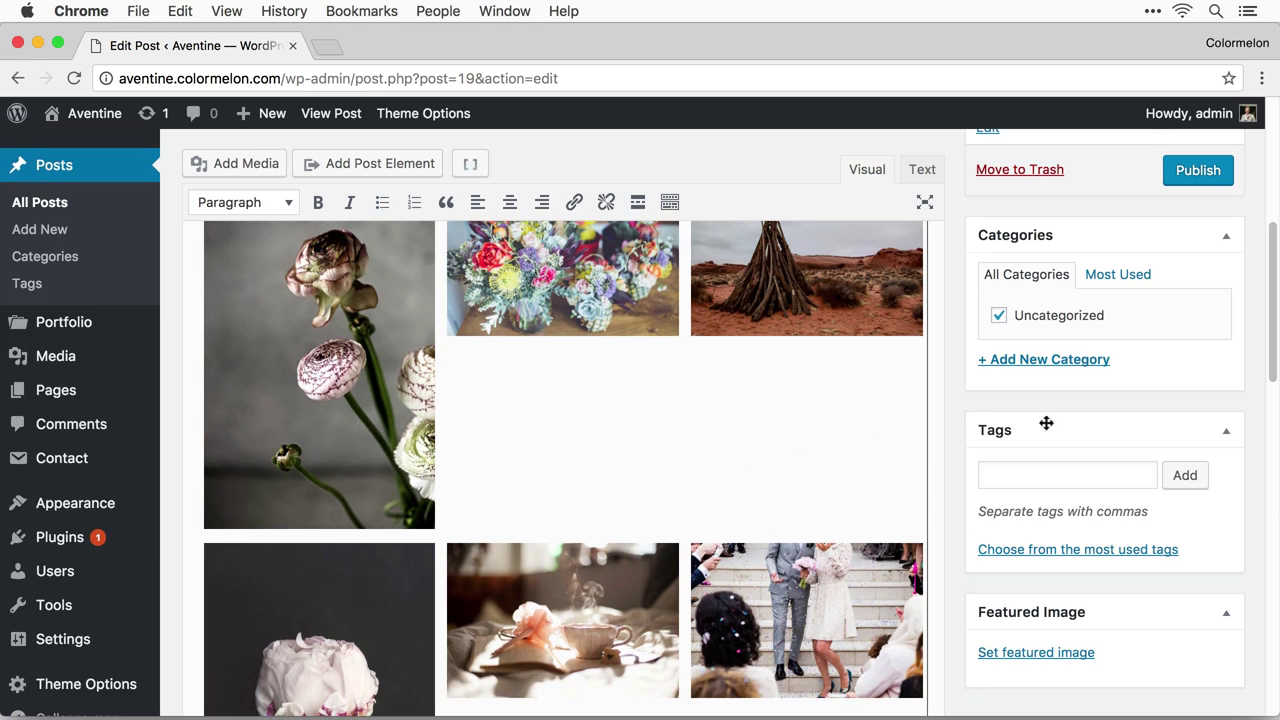
pyautogui.click(1191, 178)
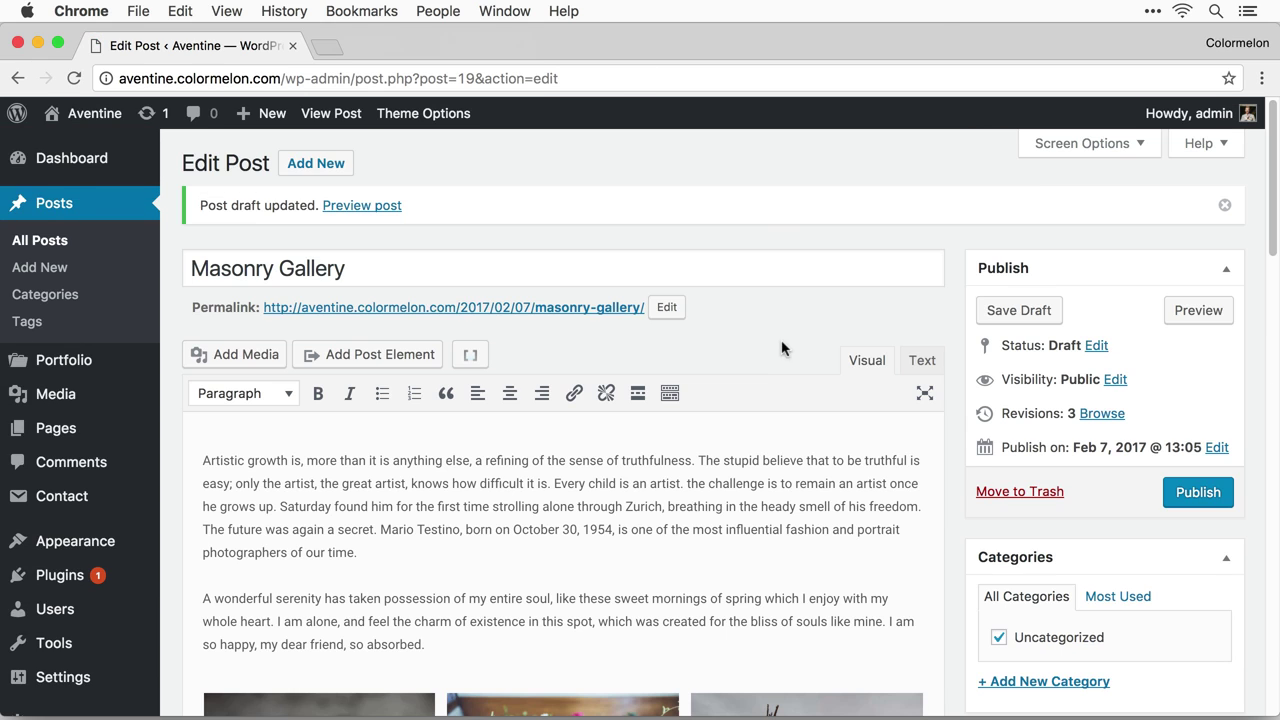
# Preview the "Masonry Gallery" post in a new tab, examine the gallery layout and surrounding text, and return to the editor.
pyautogui.rightClick(600, 308)
pyautogui.click(640, 318)
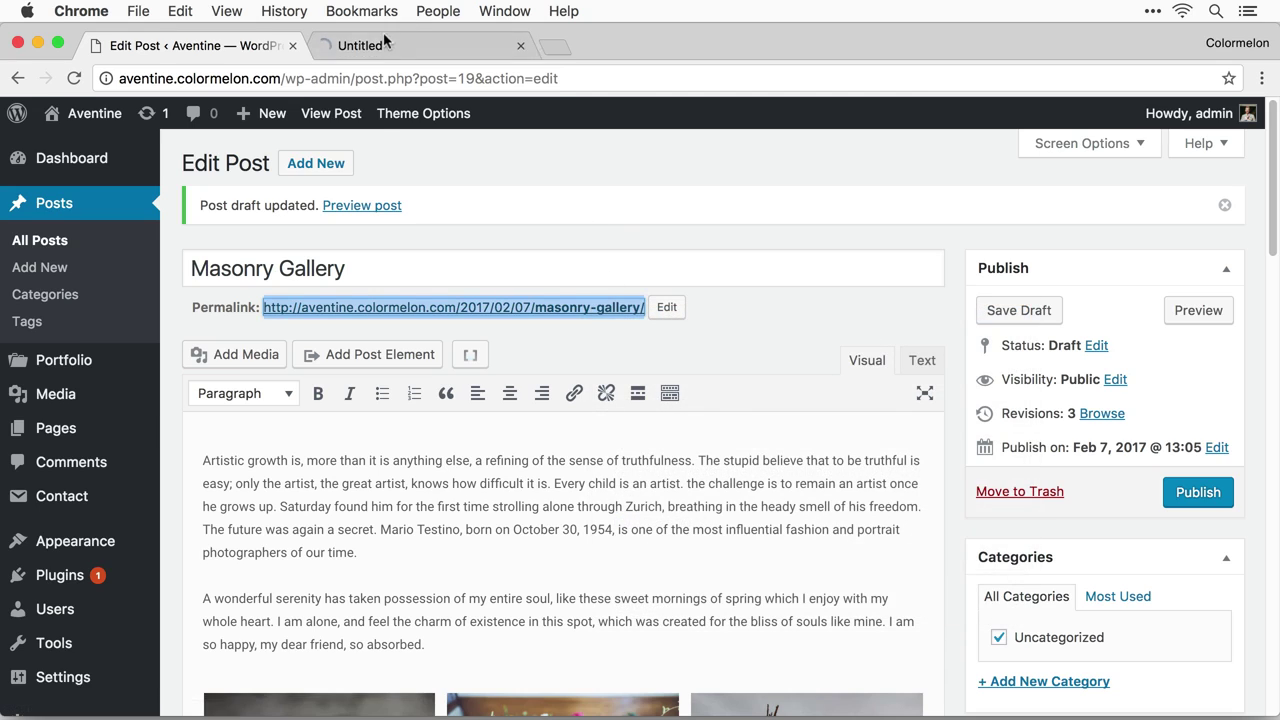
pyautogui.click(384, 38)
pyautogui.scroll(-3, 1017, 360)
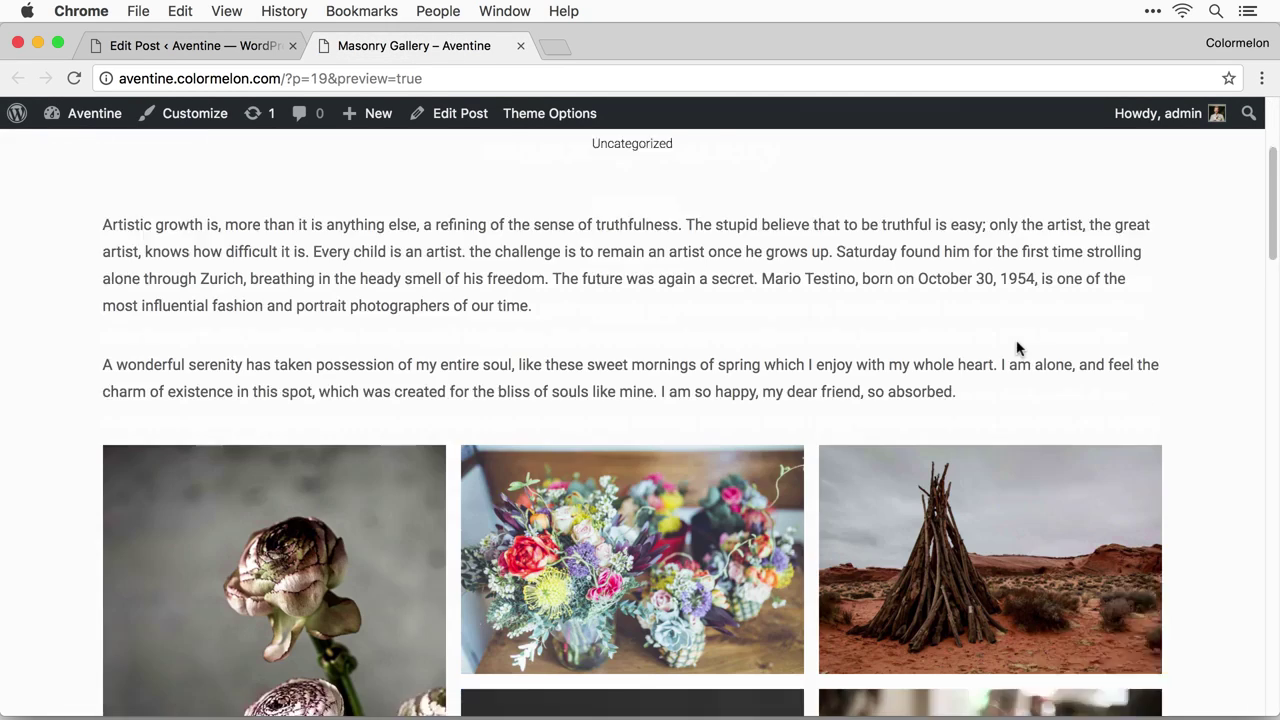
pyautogui.scroll(-10, 1017, 350)
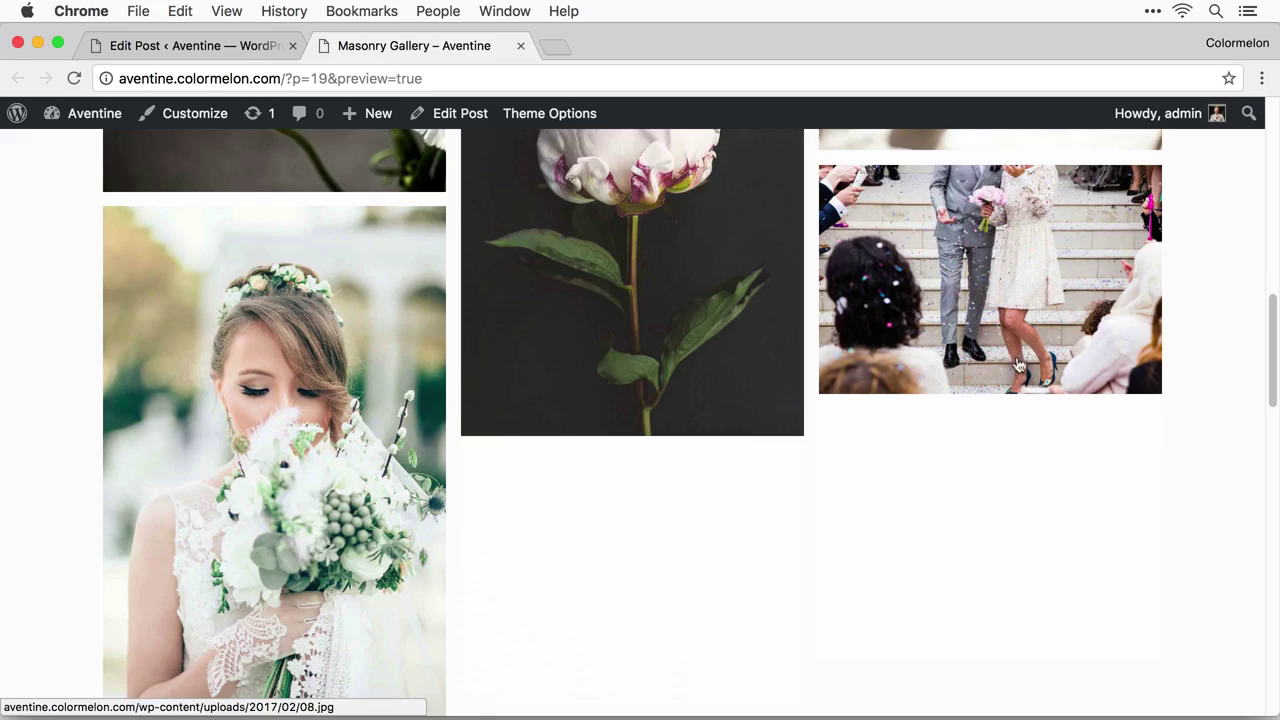
pyautogui.scroll(-8, 1017, 363)
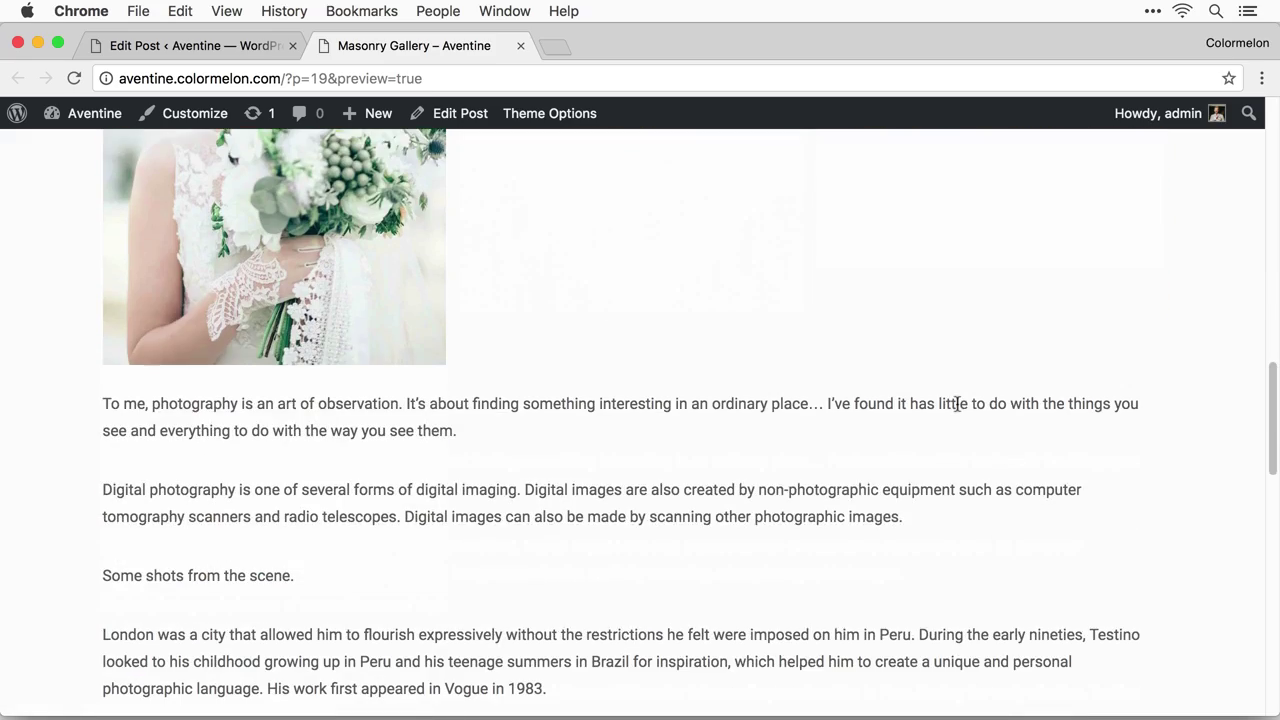
pyautogui.scroll(15, 954, 420)
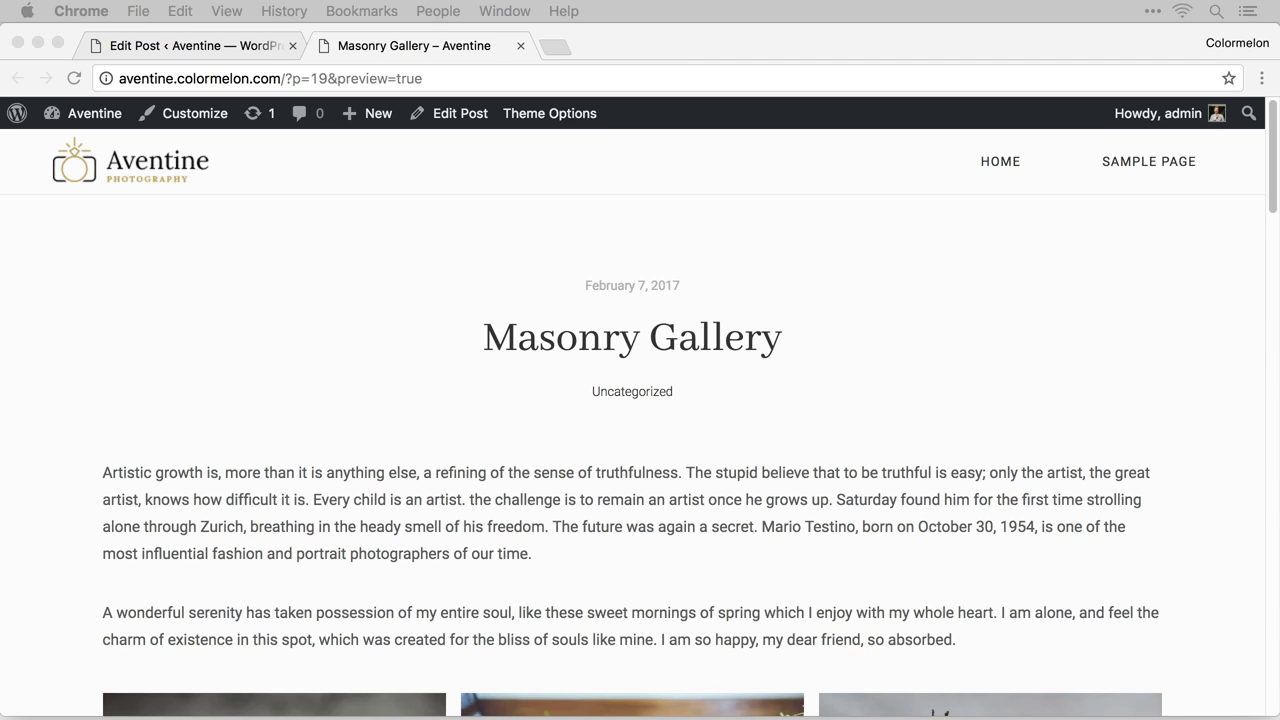
pyautogui.click(984, 280)
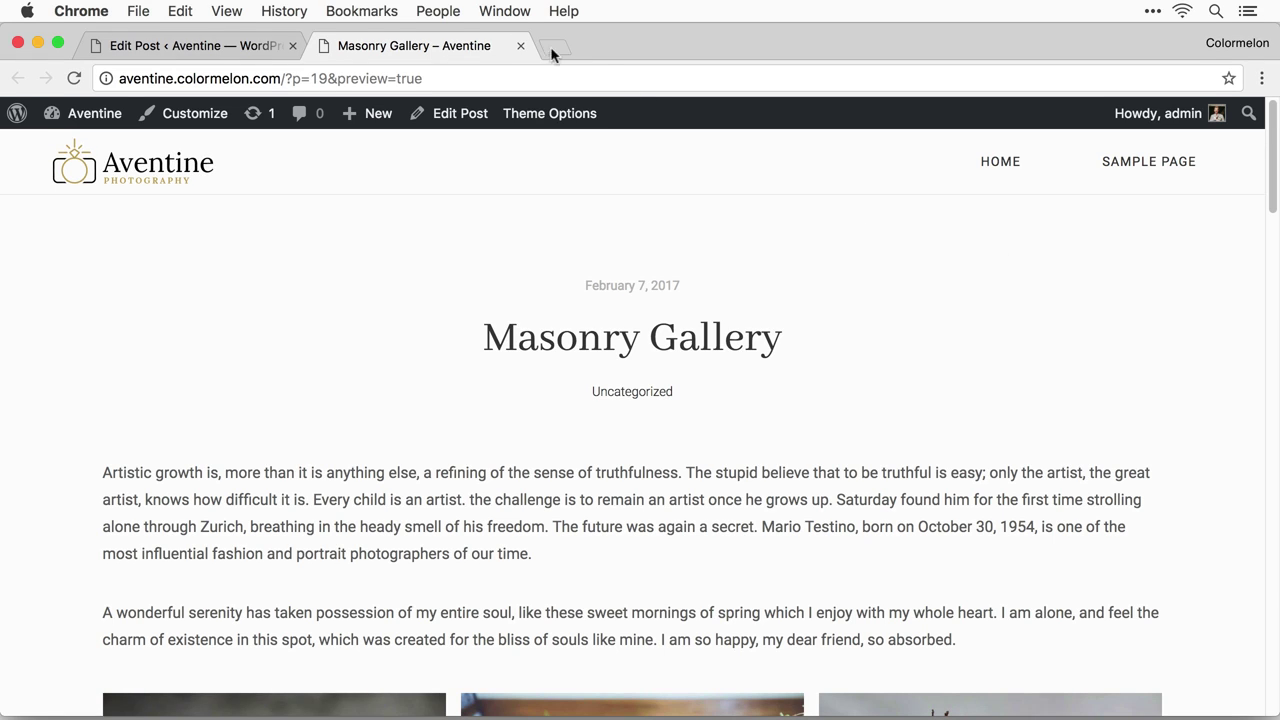
pyautogui.click(520, 45)
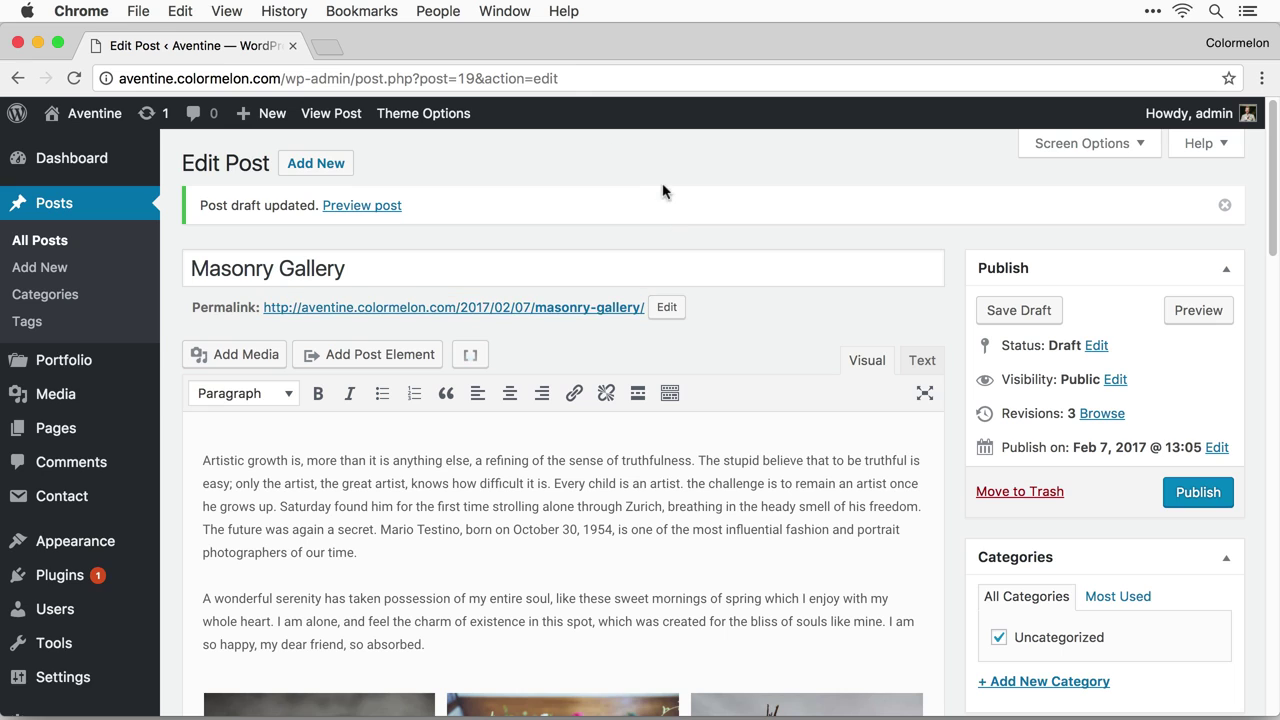
# Start a new page titled "About Me" and paste the copied sample text into its body.
pyautogui.moveTo(90, 428)
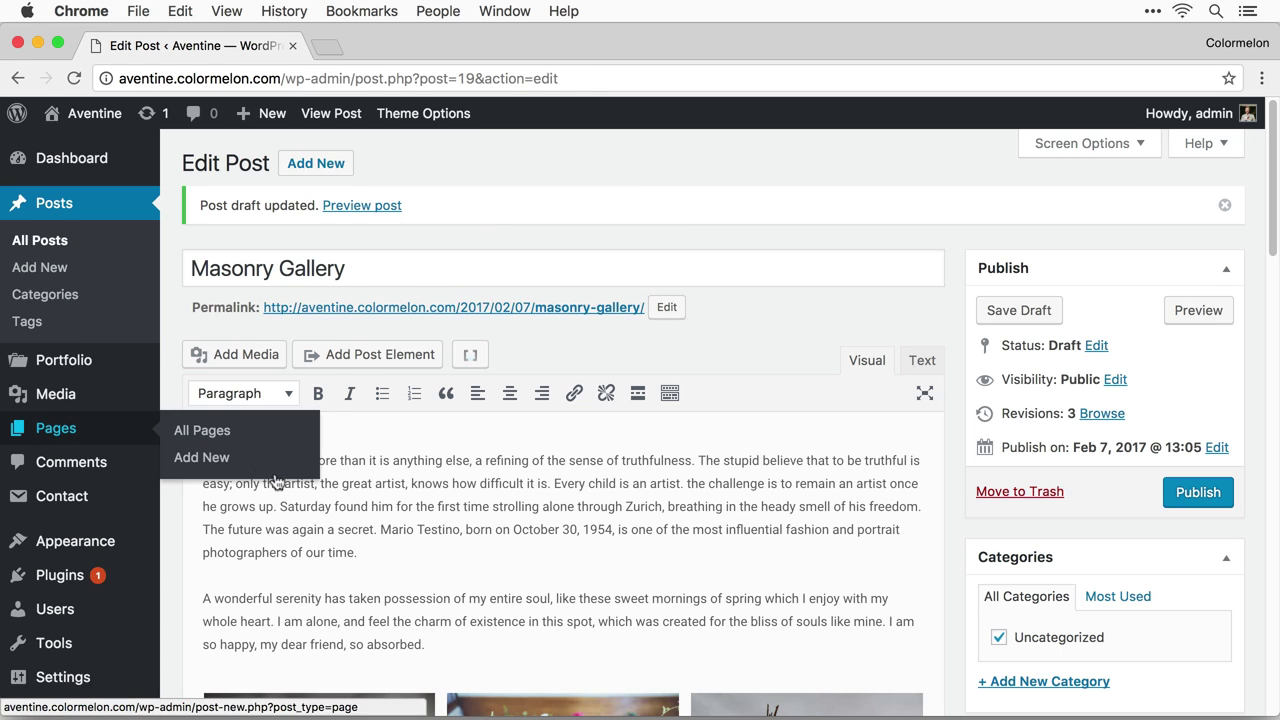
pyautogui.click(240, 457)
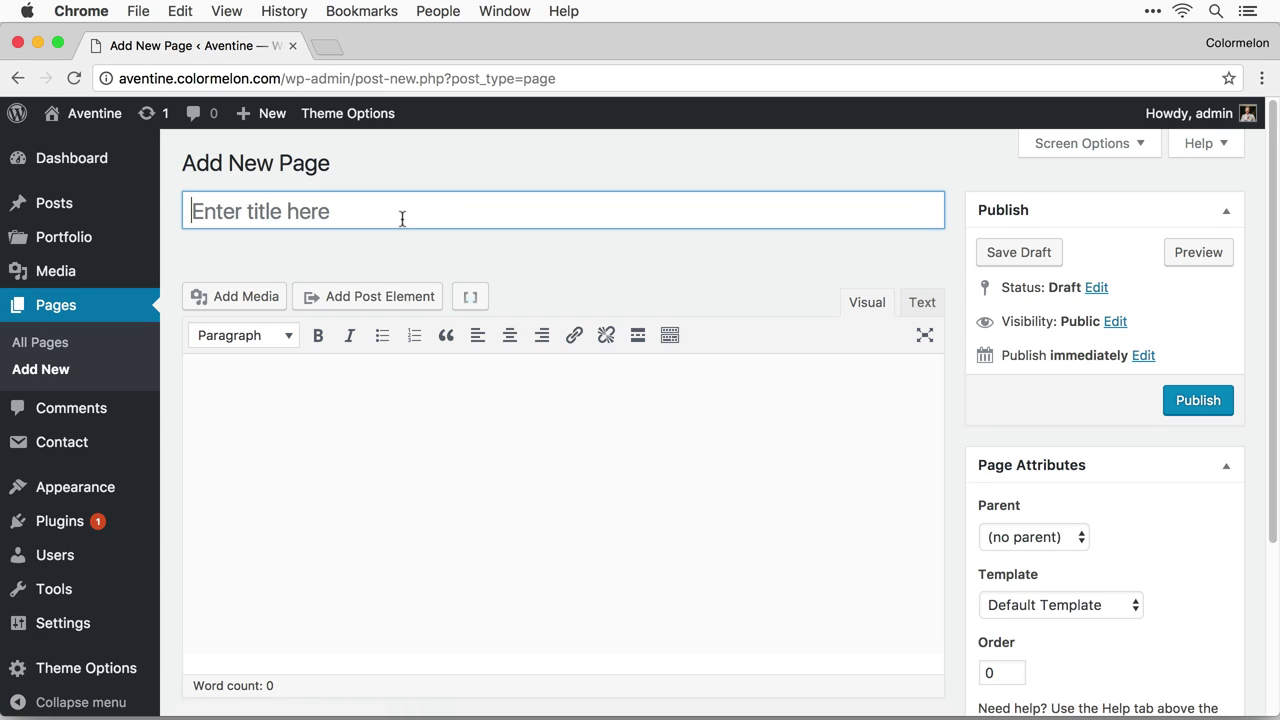
pyautogui.write('About ')
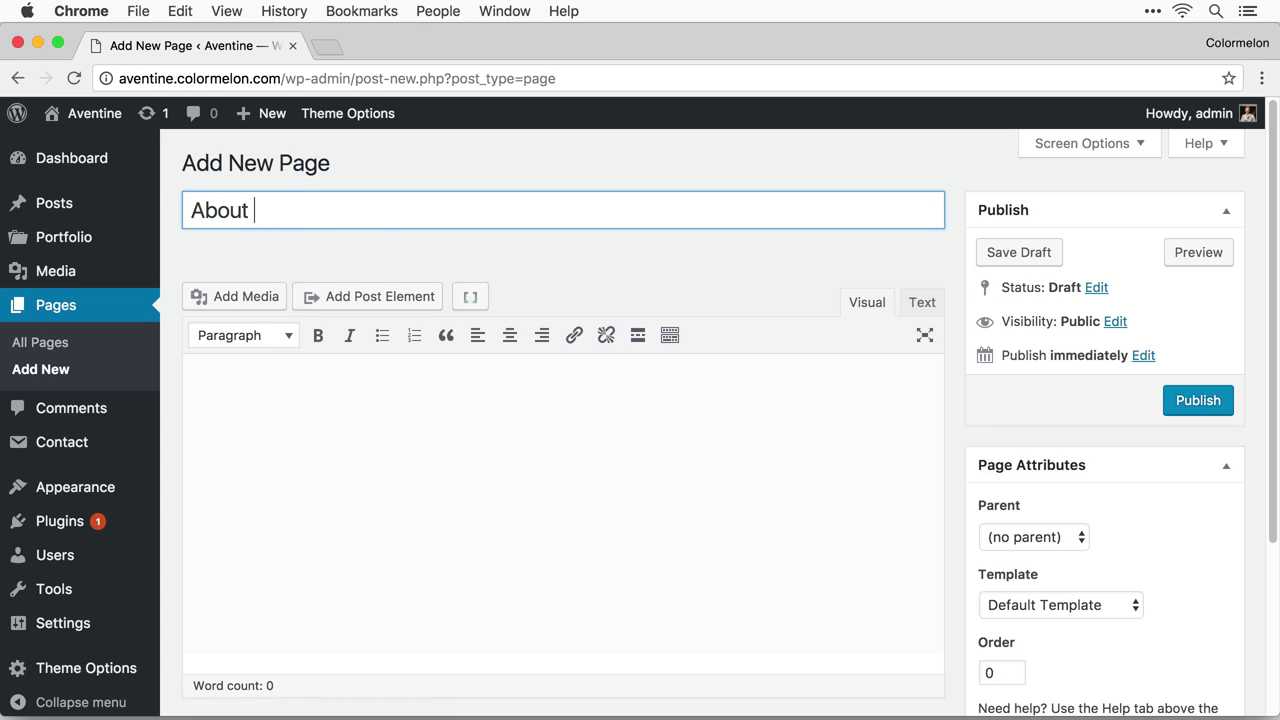
pyautogui.write('Me')
pyautogui.press('Tab')
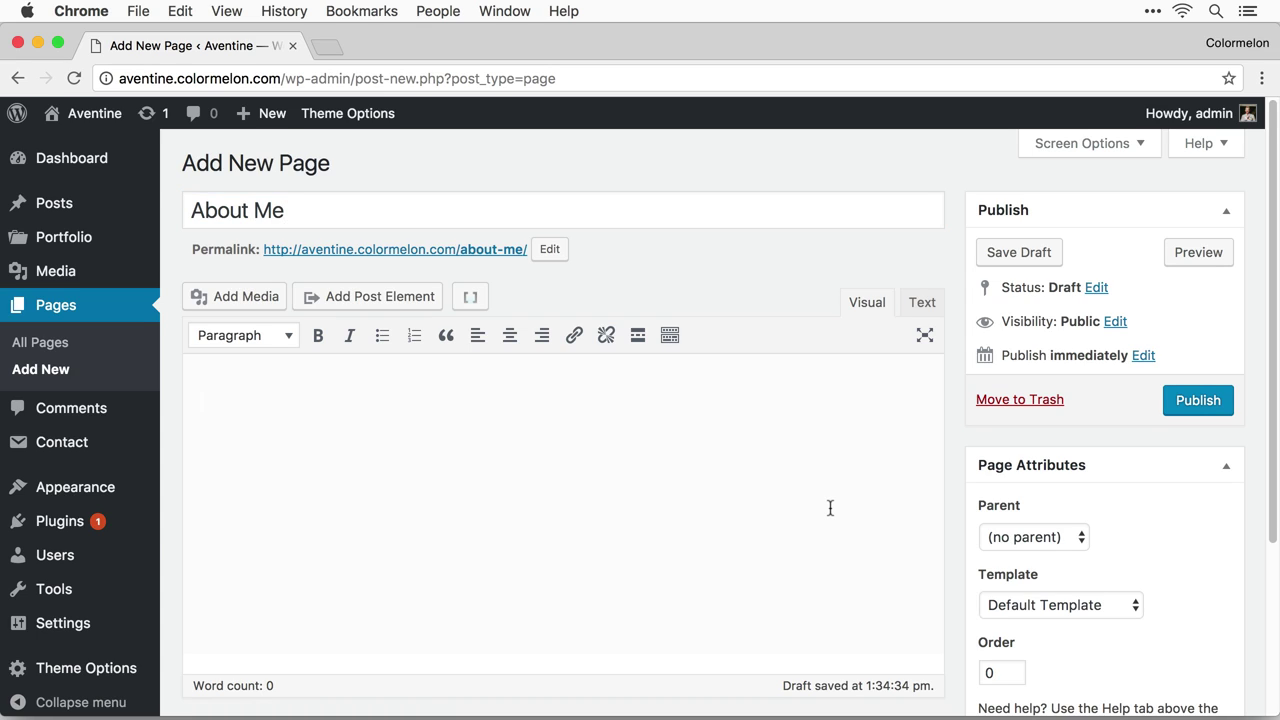
pyautogui.write('Artistic growth is, more than it is anything else, a refining of the sense of truthfulness. The stupid believe that to be truthful is easy; only the artist, the great artist, knows how difficult it is. Every child is an artist. the challenge is to remain an artist once he grows up. Saturday found him for the first time strolling alone through Zurich, breathing in the heady smell of his freedom. The future was again a secret. Mario Testino, born on October 30, 1954, is one of the most influential fashion and portrait photographers of our time. A wonderful serenity has taken possession of my entire soul, like these sweet mornings of spring which I enjoy with my whole heart. I am alone, and feel the charm of existence in this spot, which was created for the bliss of souls like mine. I am so happy, my dear friend, so absorbed.')
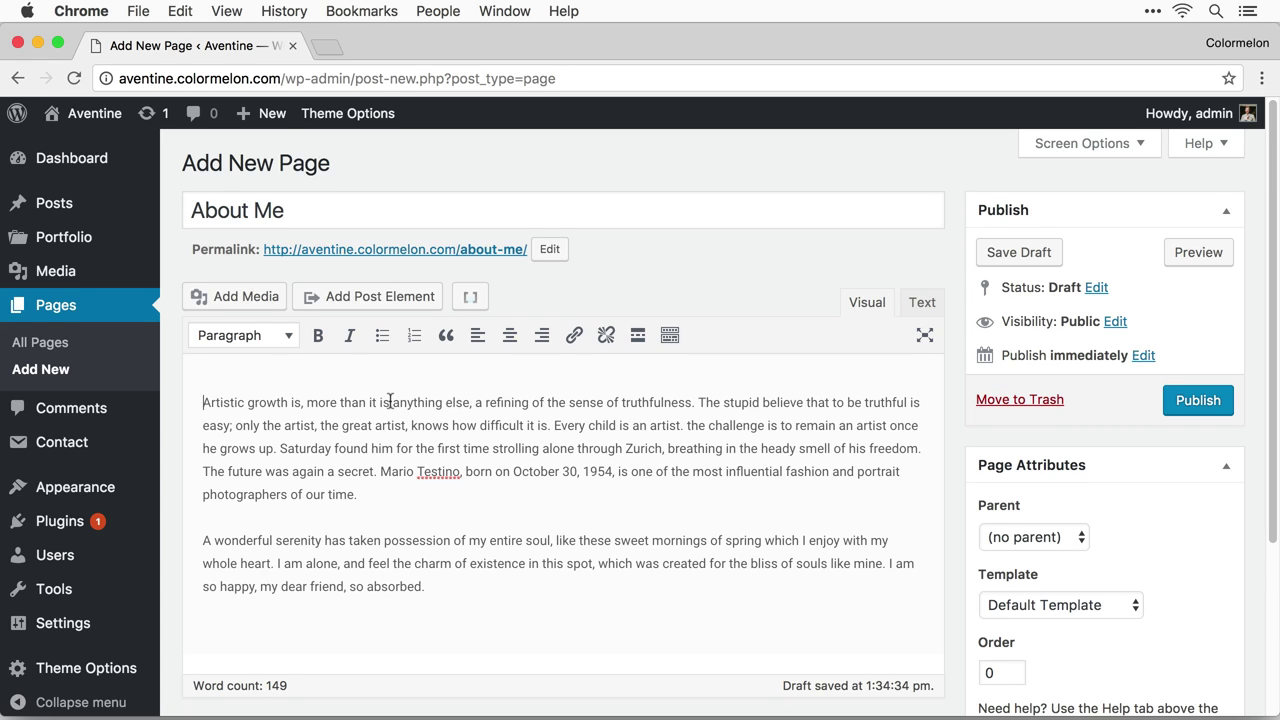
# Upload about-real-me.jpg, insert it above the text of the "About Me" page and publish the page.
pyautogui.press('Return')
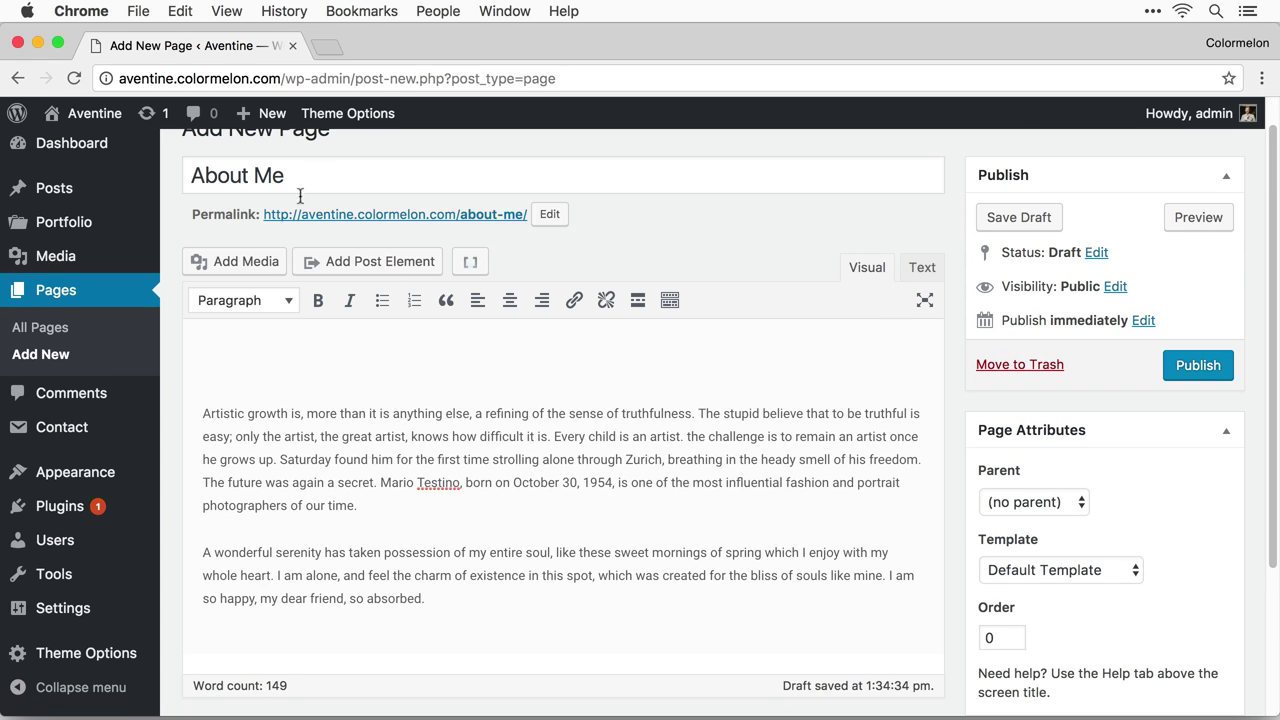
pyautogui.click(205, 261)
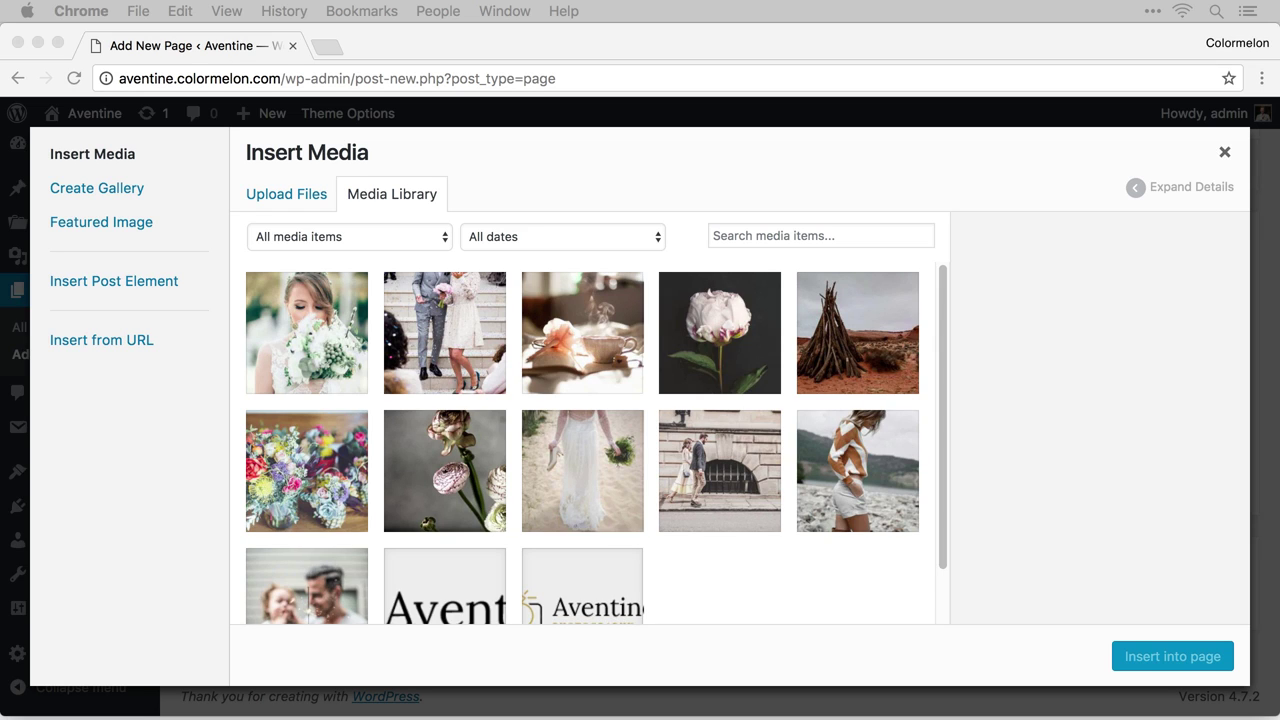
pyautogui.moveTo(890, 470); pyautogui.dragTo(691, 375)
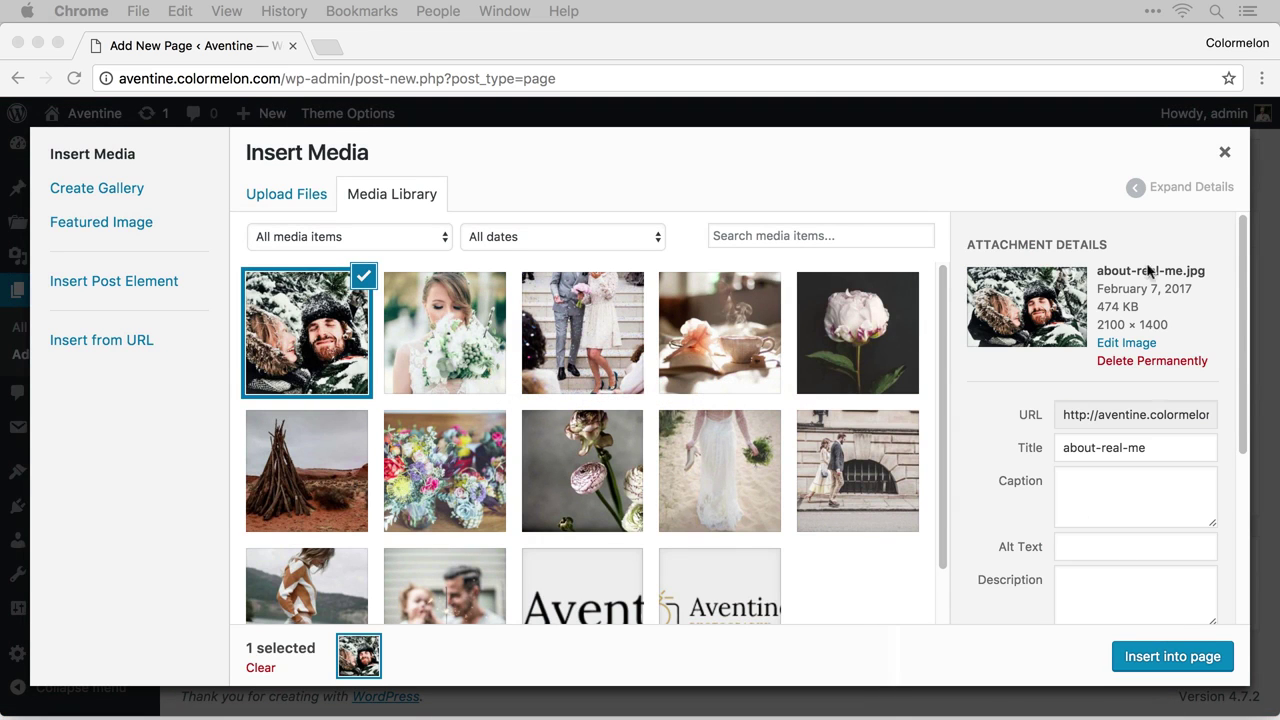
pyautogui.click(1197, 664)
pyautogui.click(1126, 655)
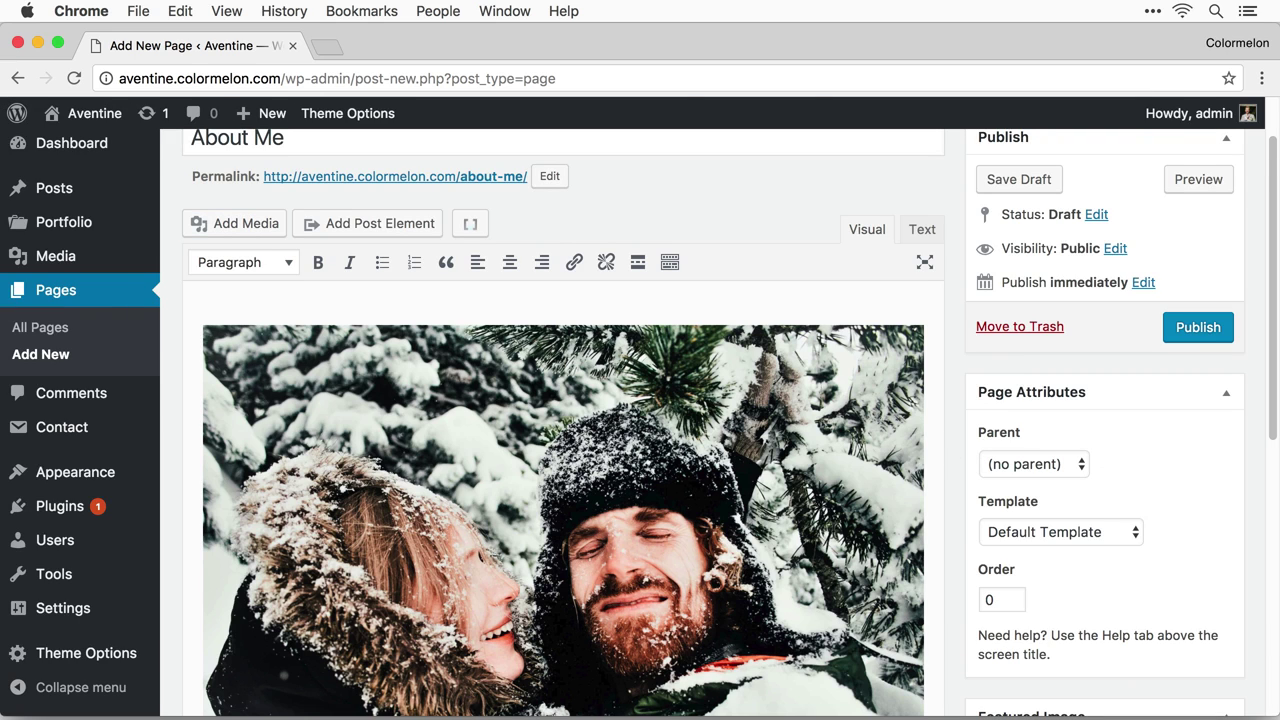
pyautogui.scroll(2, 905, 482)
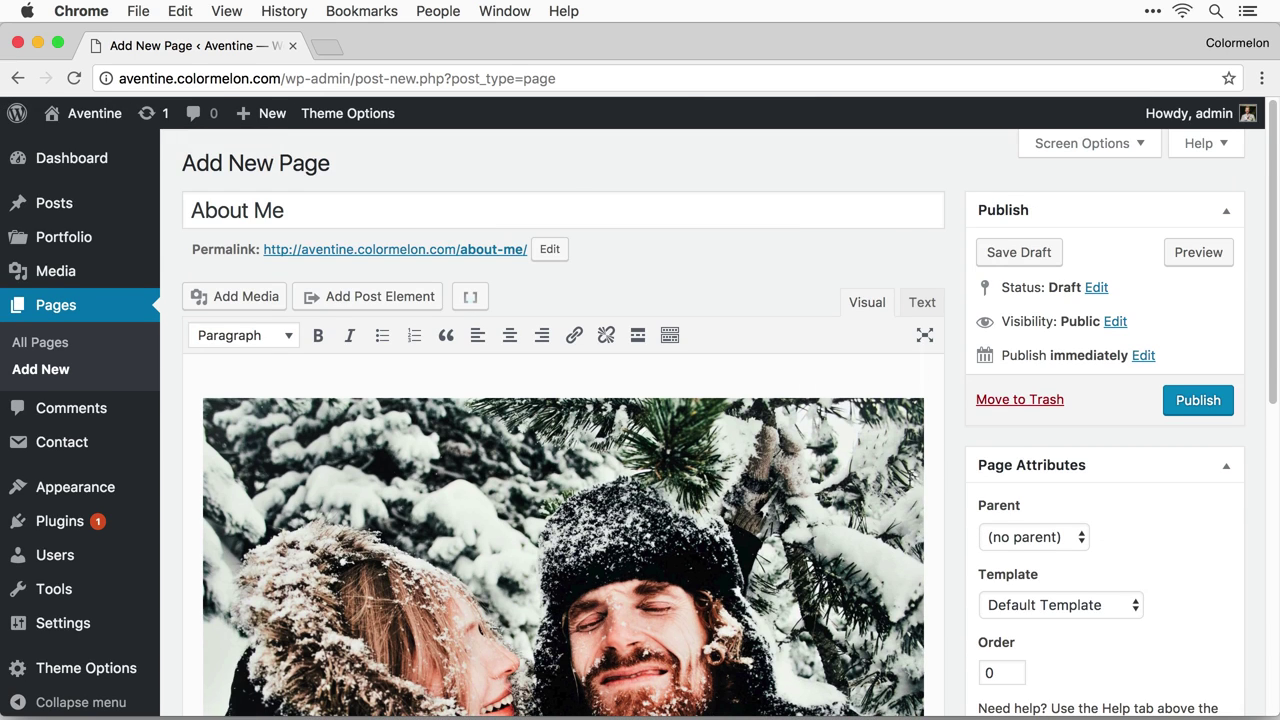
pyautogui.click(1215, 408)
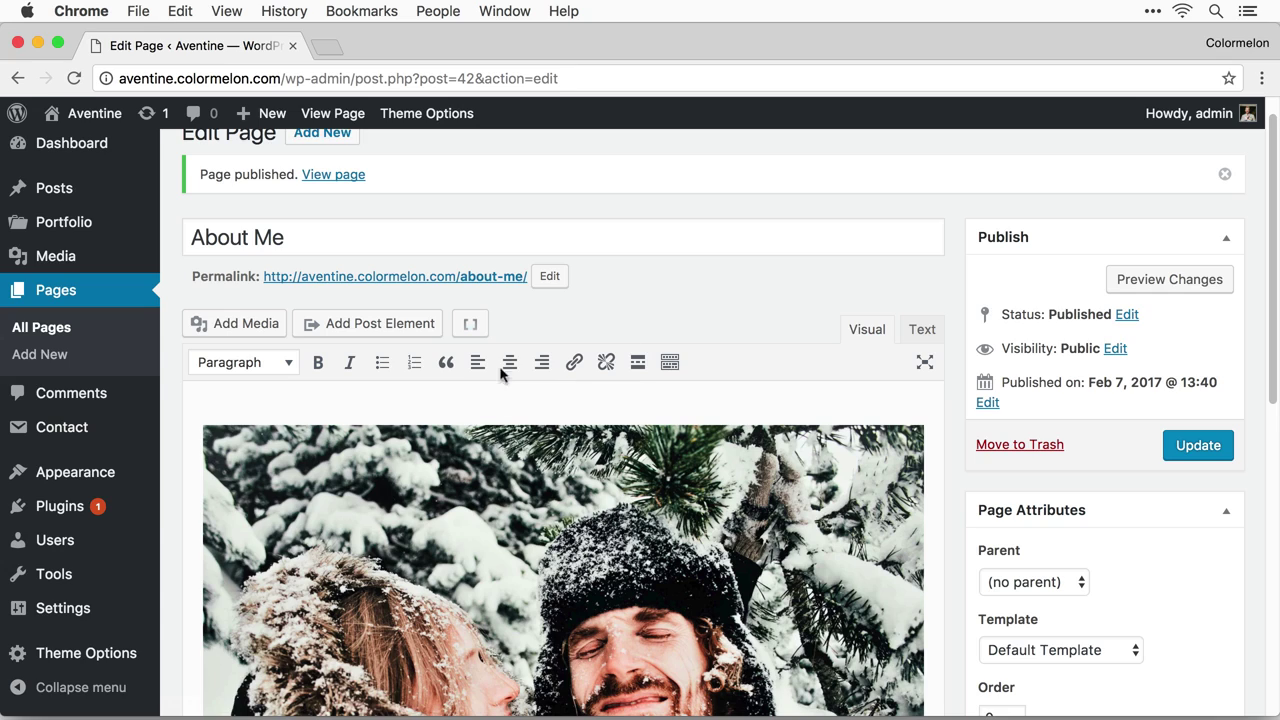
# Start a new page titled "Contact Me" and add the introductory text beginning "I would love to capture your love story".
pyautogui.click(40, 354)
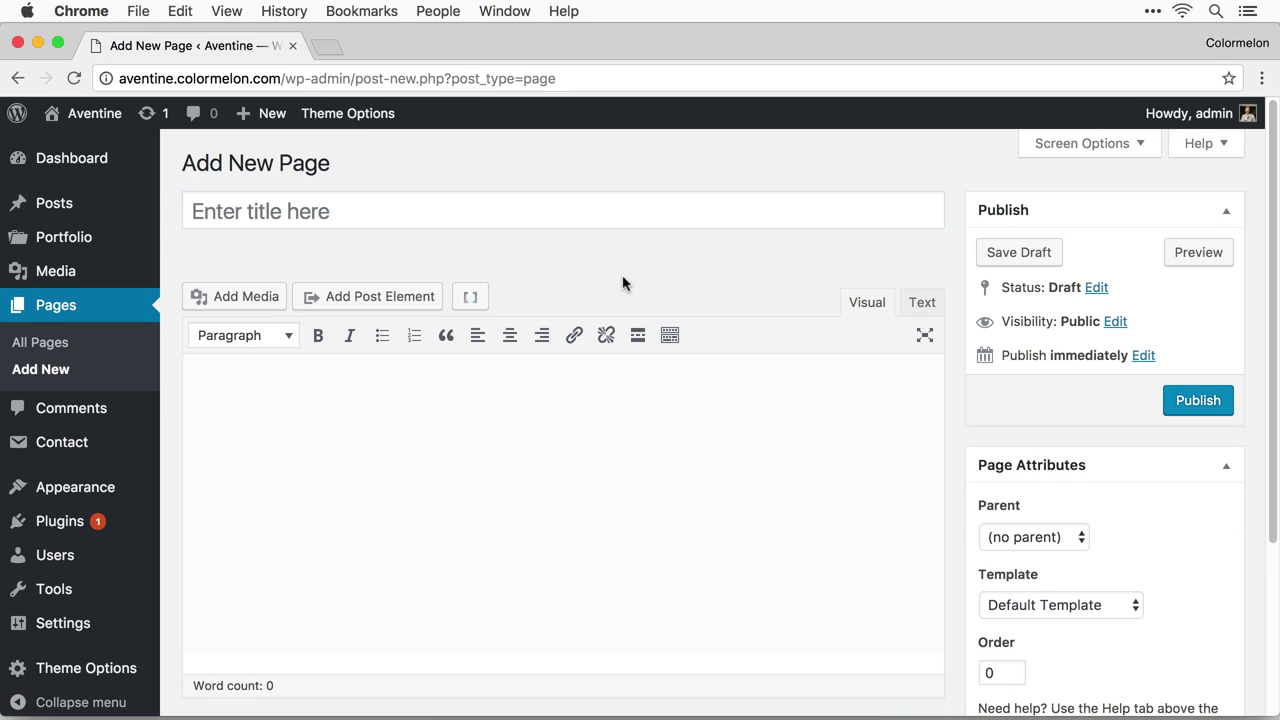
pyautogui.click(577, 212)
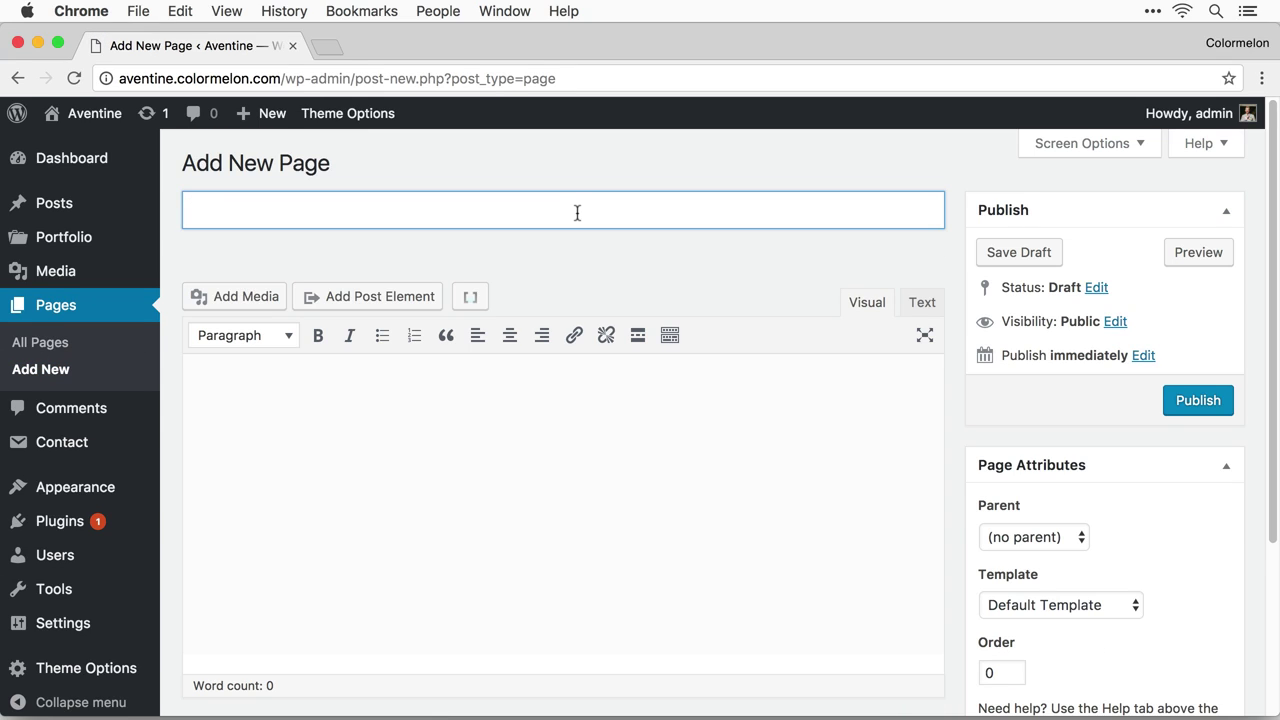
pyautogui.write('Contact Me')
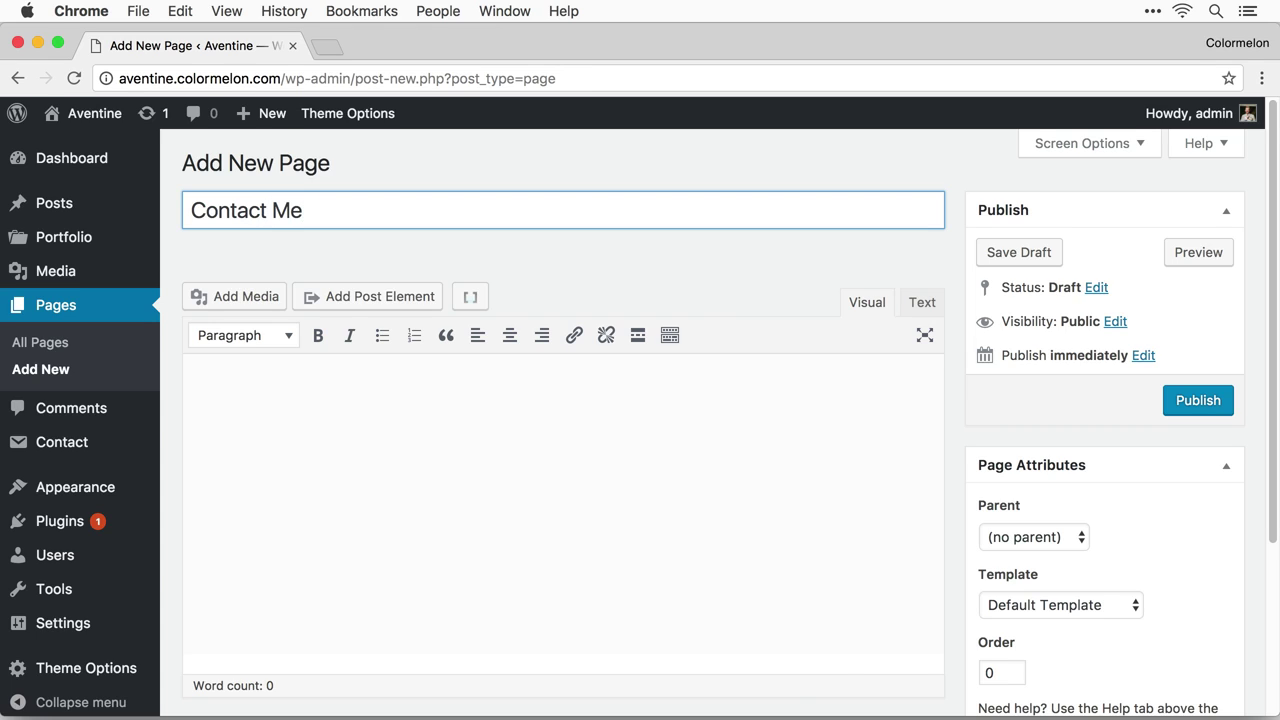
pyautogui.press('Tab')
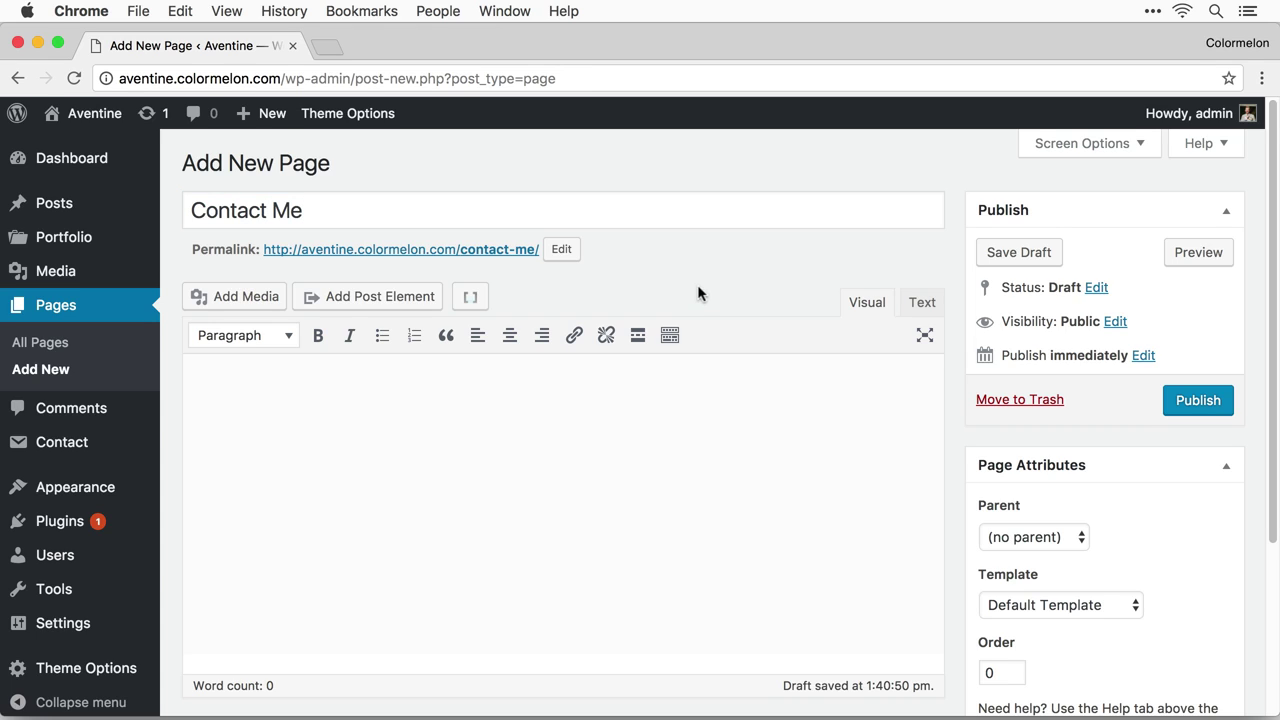
pyautogui.click(626, 222)
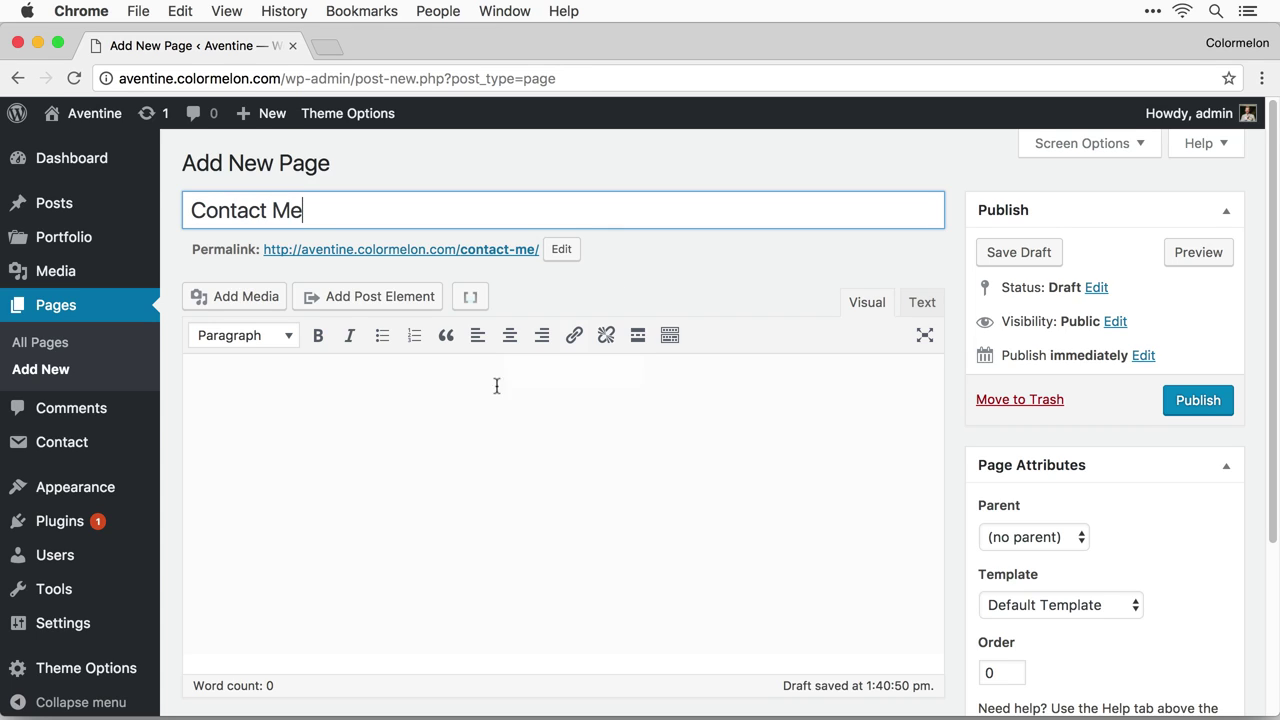
pyautogui.click(344, 379)
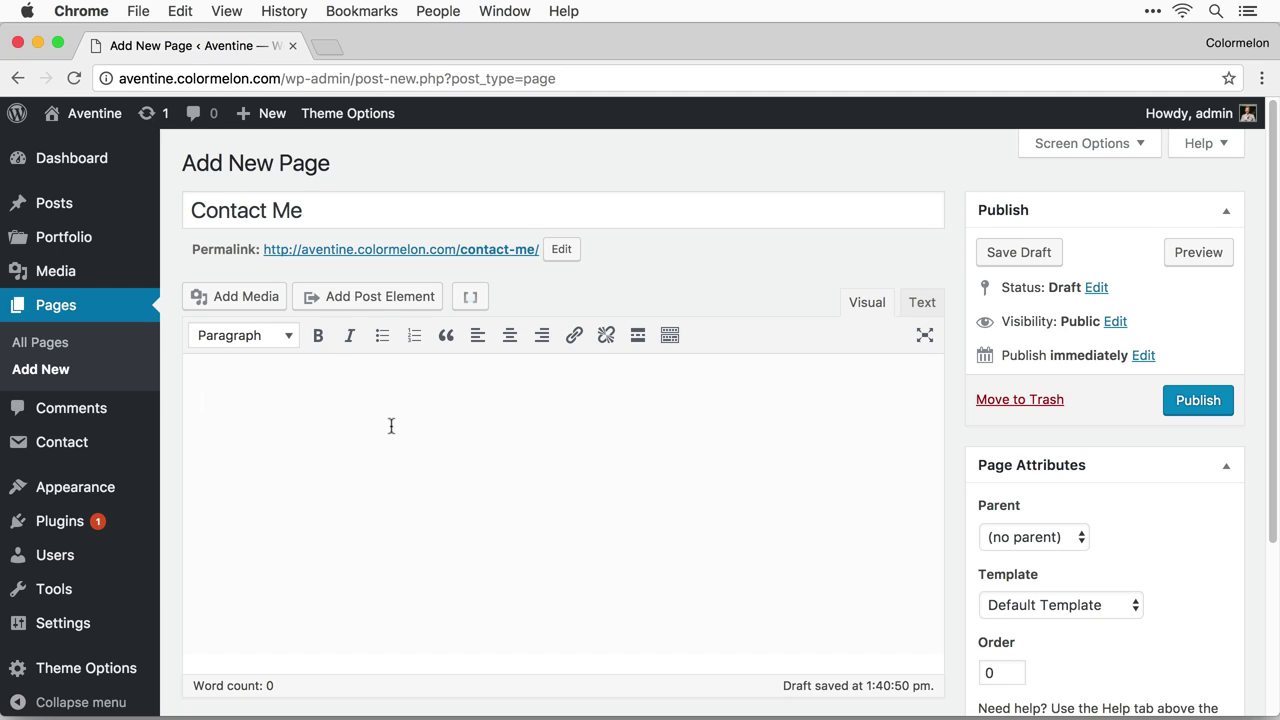
pyautogui.write('I would love to capture your love story and help you preserve some of the most precious memories of your life. Go ahead and get in touch with me and we will start planning your special event as soon as possible.')
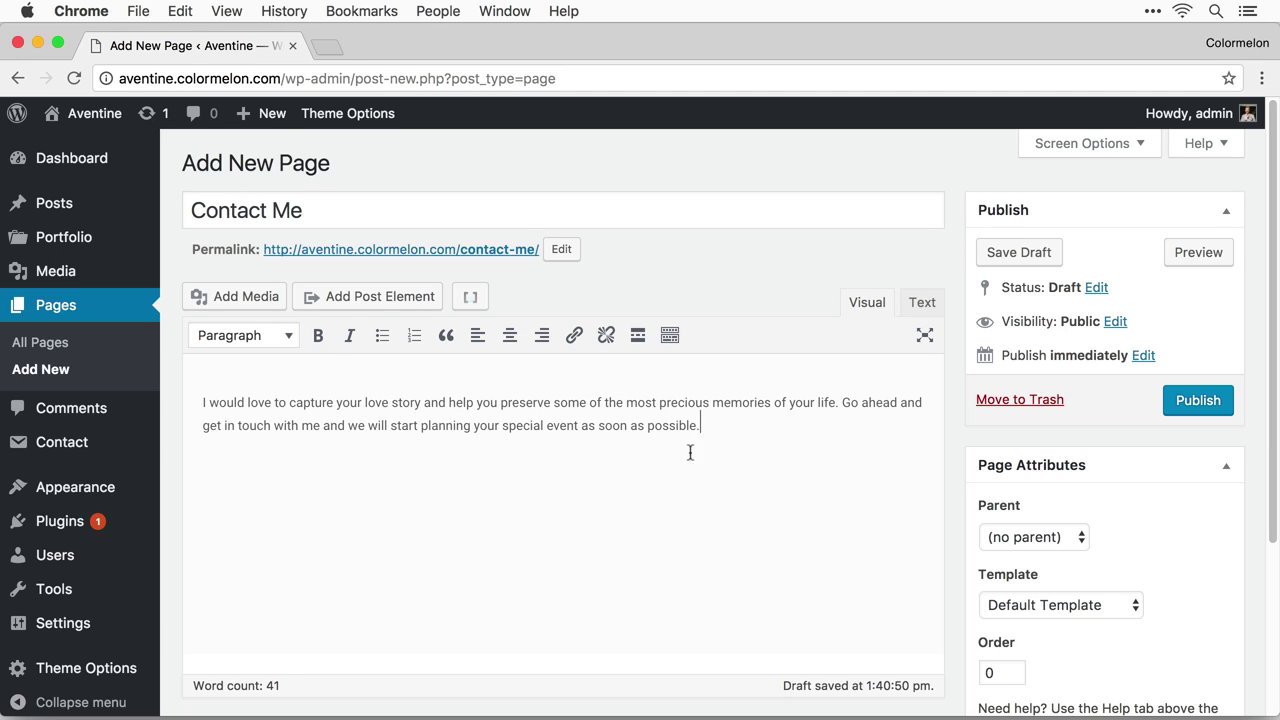
# Center the "Contact Me" introductory text and insert a one half column shortcode below it.
pyautogui.press('super+a')
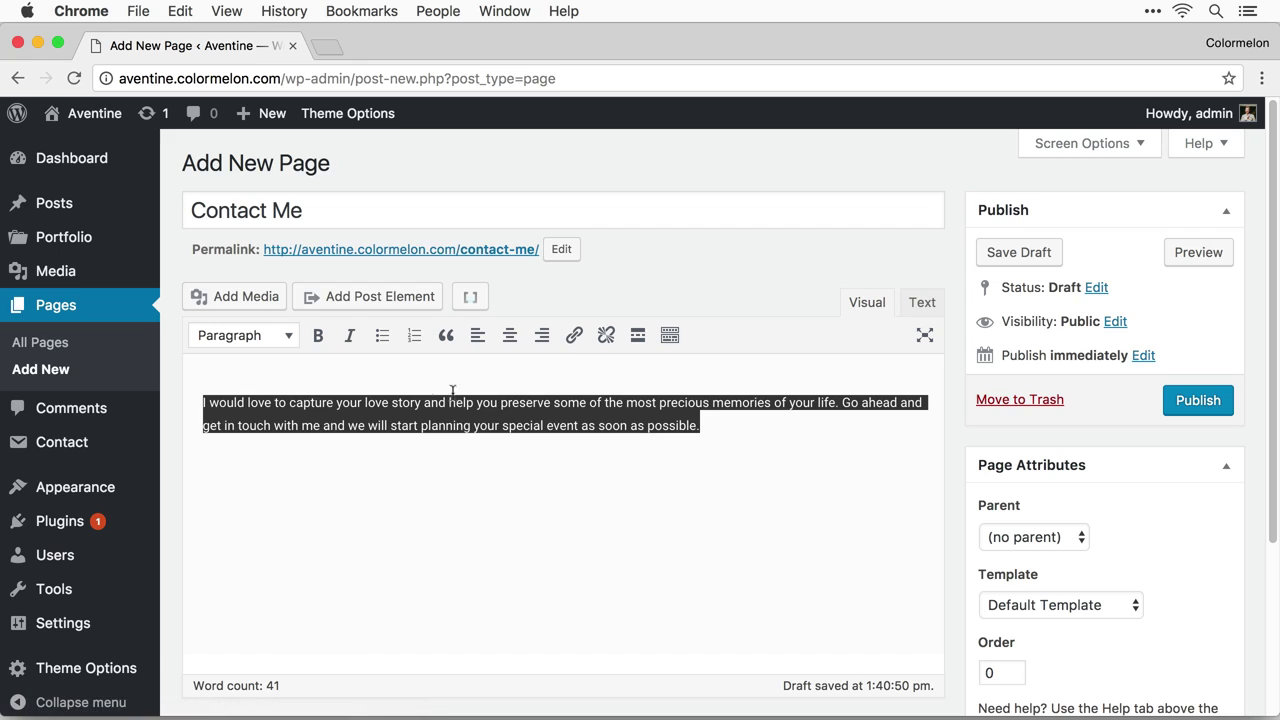
pyautogui.click(510, 337)
pyautogui.click(855, 452)
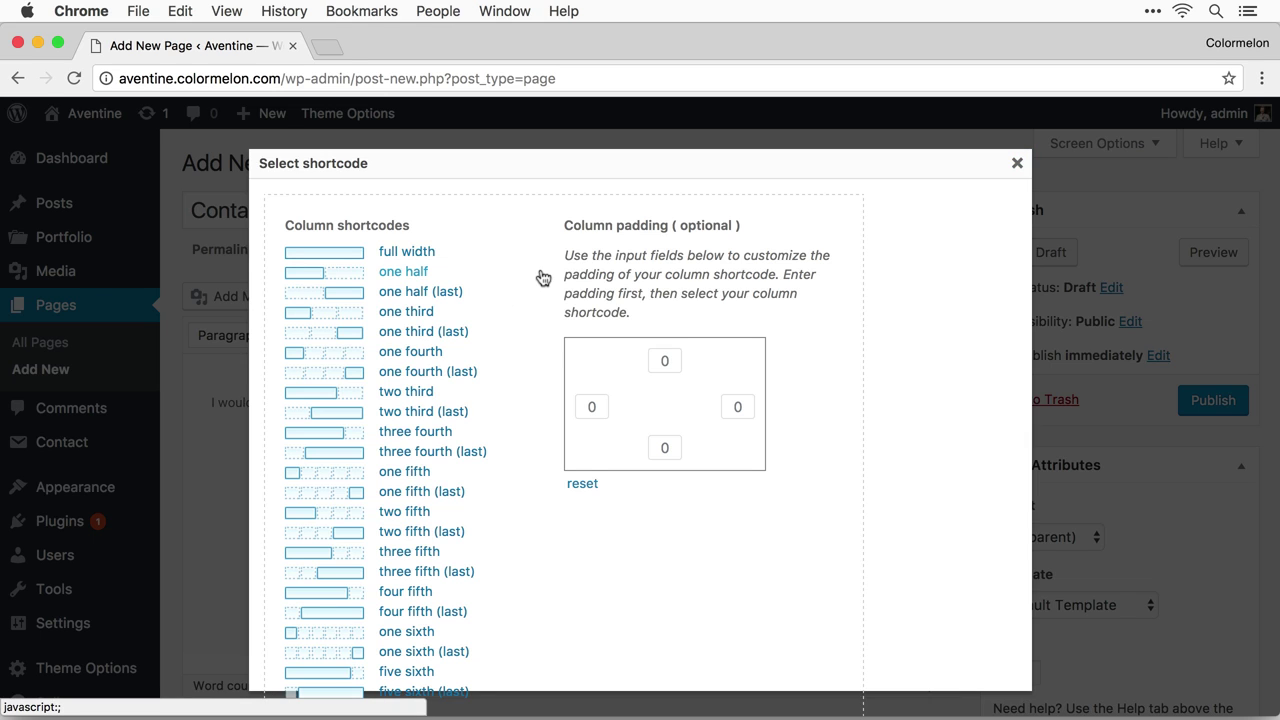
pyautogui.click(405, 271)
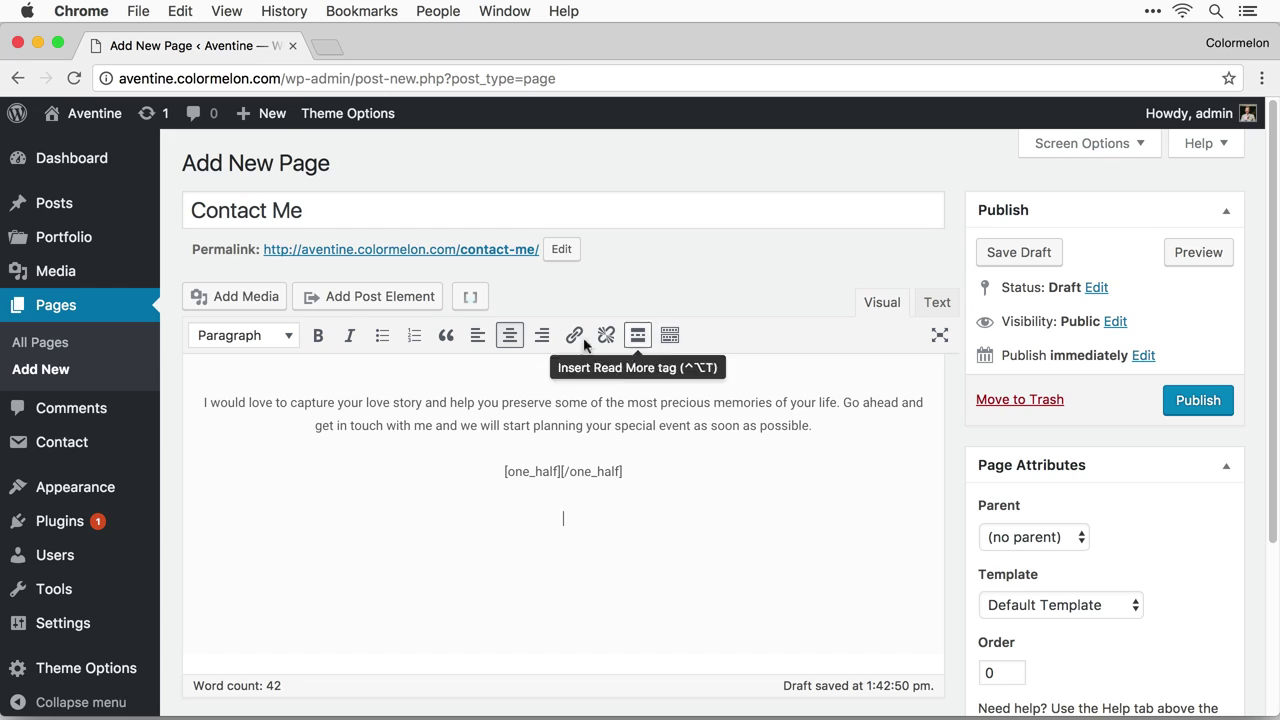
# Insert a one half (last) column shortcode and break both column shortcodes so opening and closing tags sit on separate lines.
pyautogui.click(470, 296)
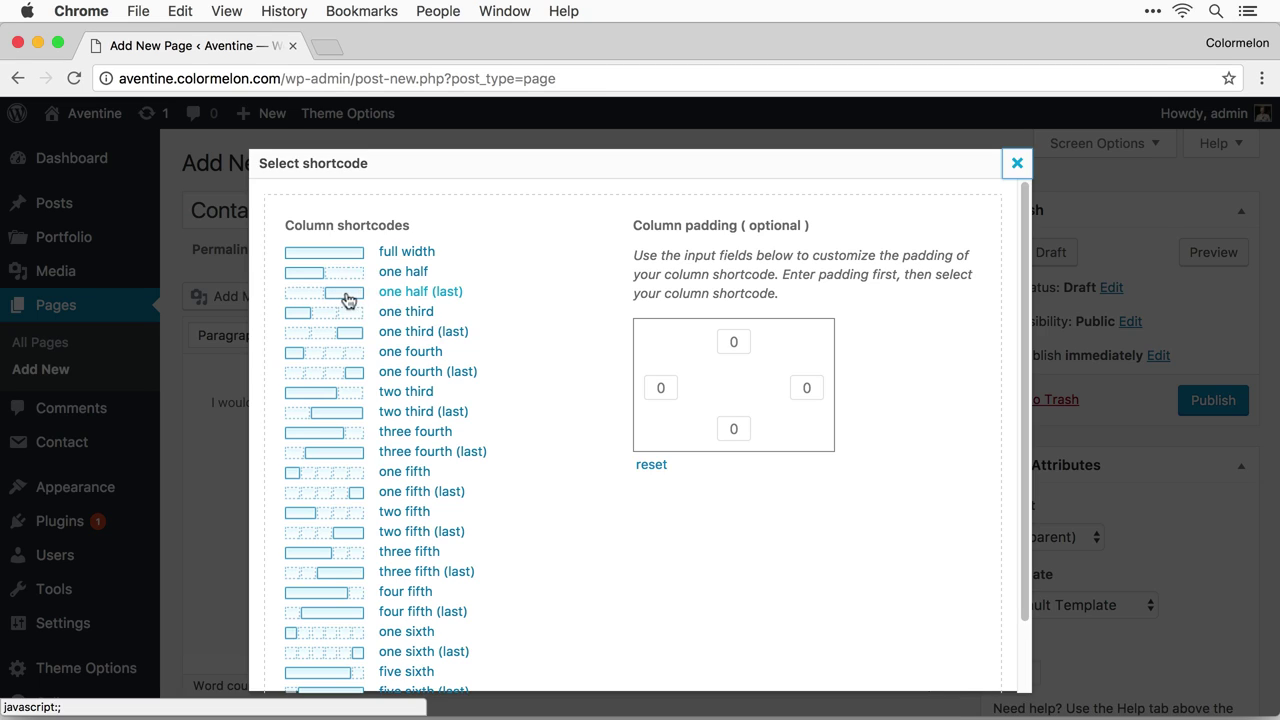
pyautogui.click(446, 292)
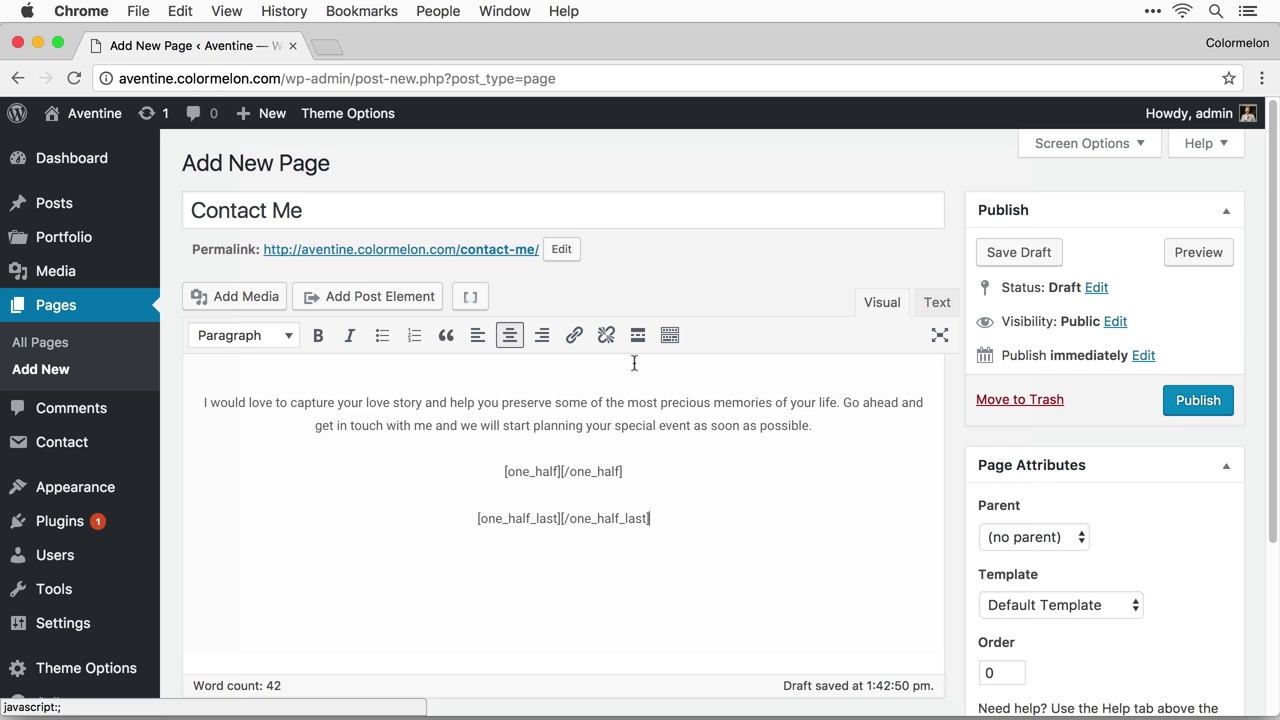
pyautogui.click(560, 517)
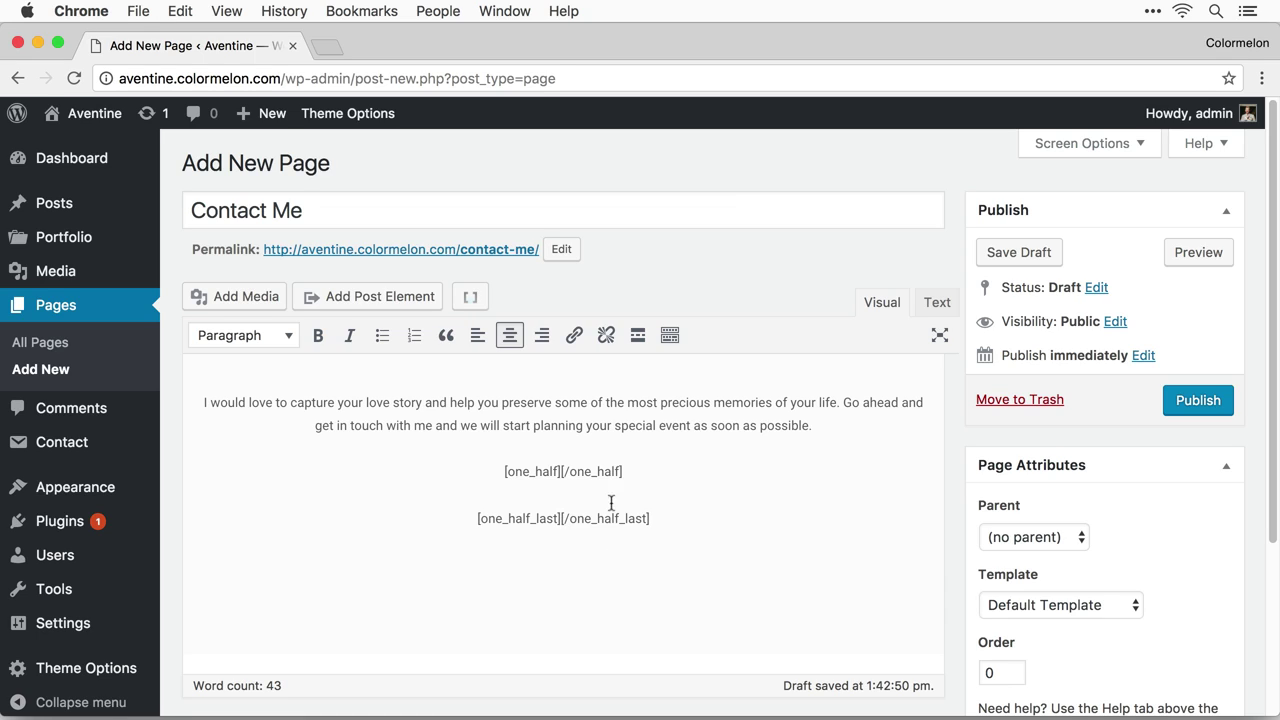
pyautogui.press('Return')
pyautogui.click(563, 471)
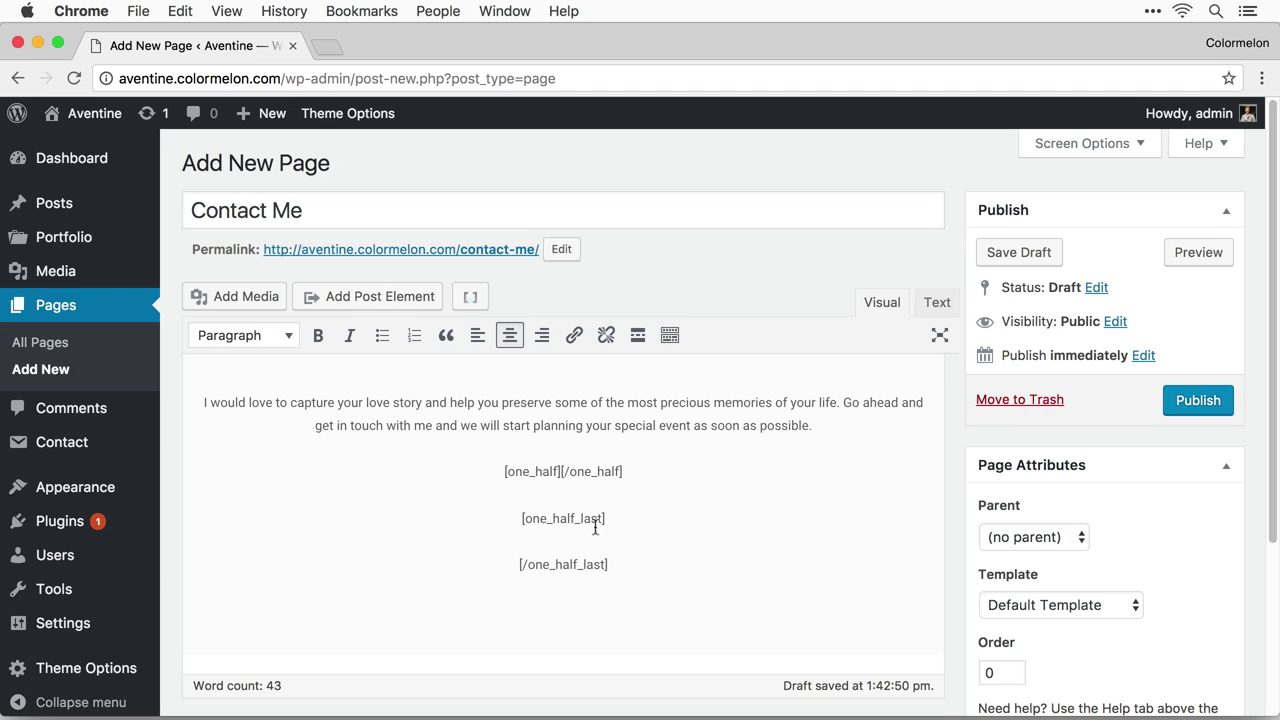
pyautogui.press('Return')
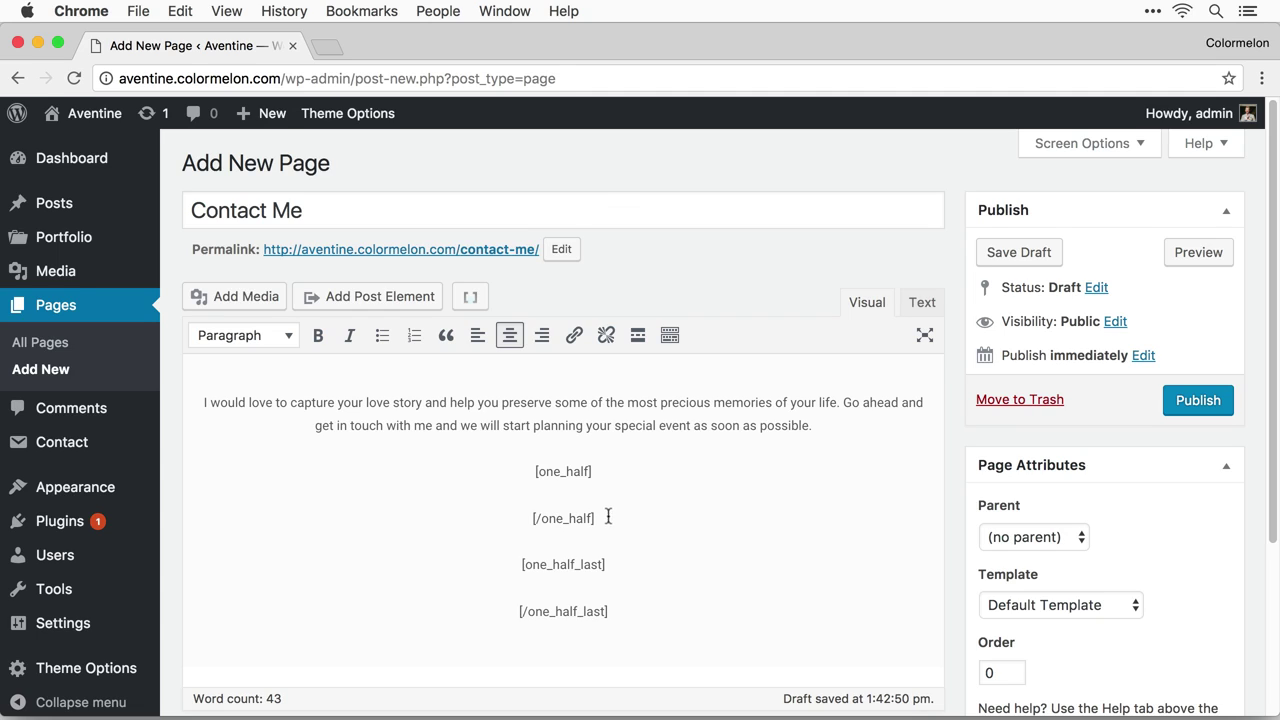
# Remove the center alignment from the four column shortcode lines below the introductory text.
pyautogui.tripleClick(620, 612)
pyautogui.moveTo(530, 567); pyautogui.dragTo(457, 466)
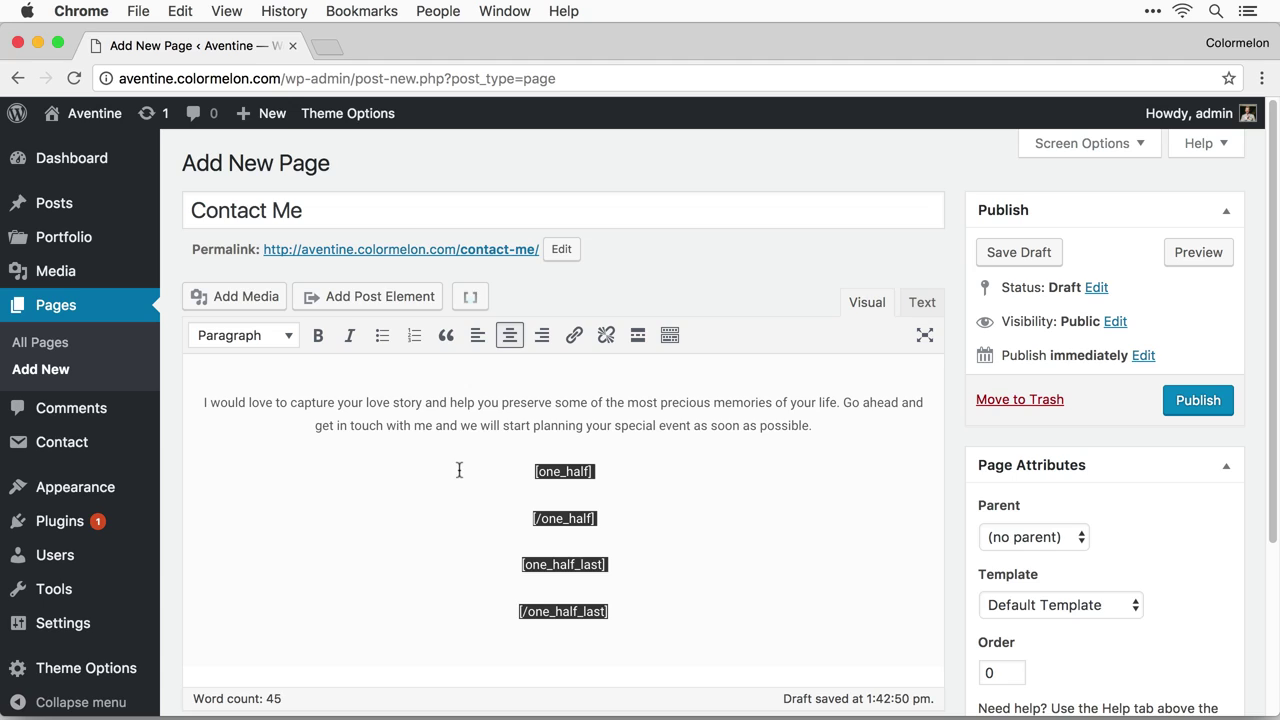
pyautogui.click(511, 337)
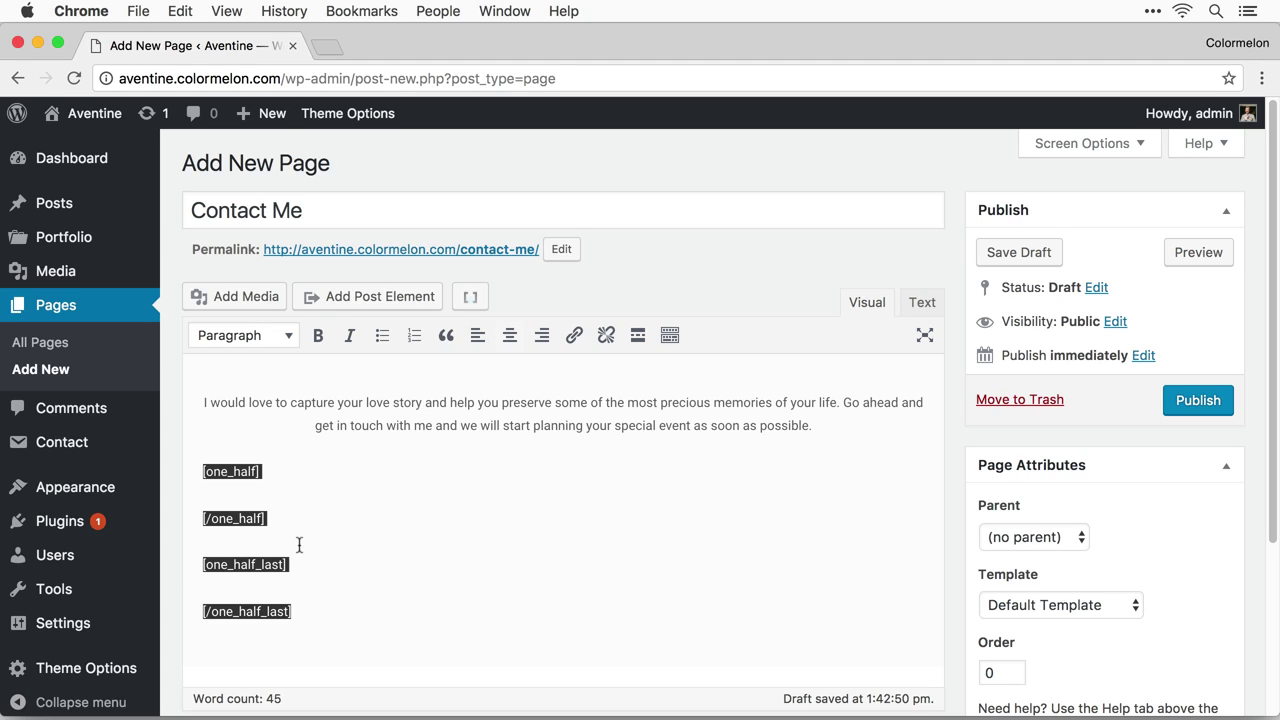
# Upload contact-form.jpg and insert it into the page between the opening and closing one_half tags.
pyautogui.click(336, 473)
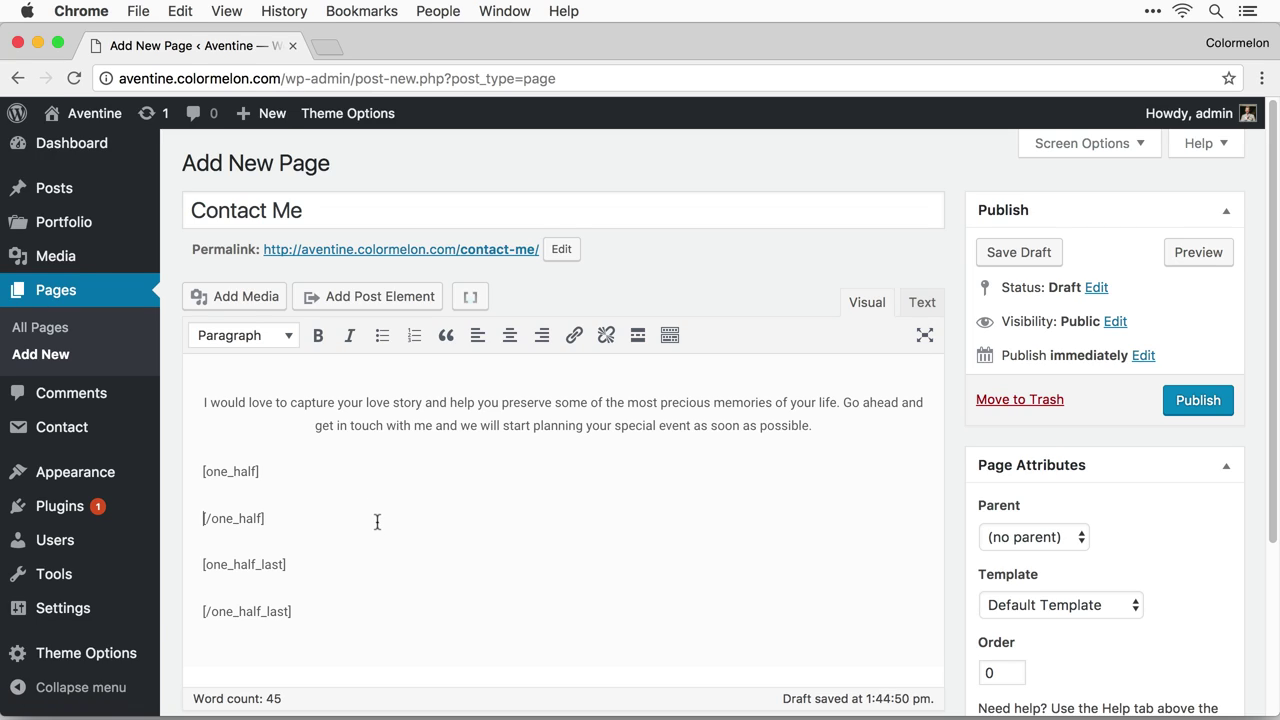
pyautogui.click(245, 297)
pyautogui.press('super+Tab')
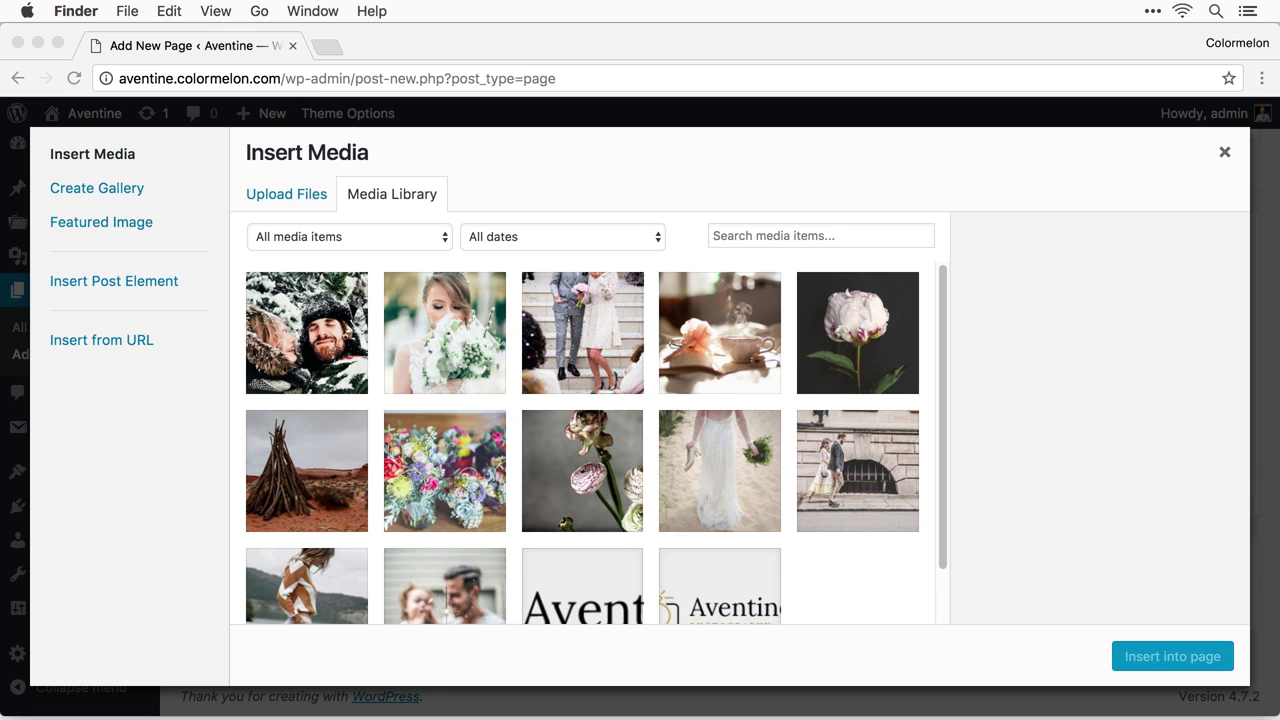
pyautogui.moveTo(1279, 457); pyautogui.dragTo(640, 390)
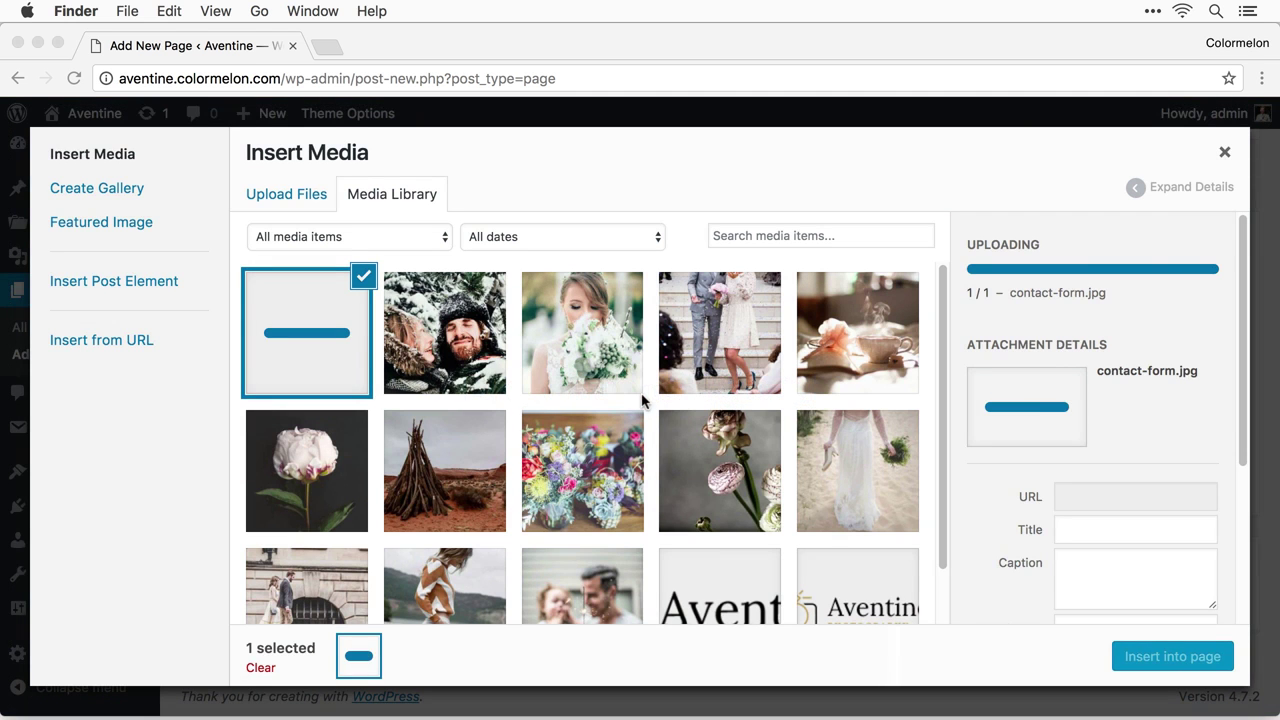
pyautogui.click(1160, 658)
pyautogui.click(1160, 658)
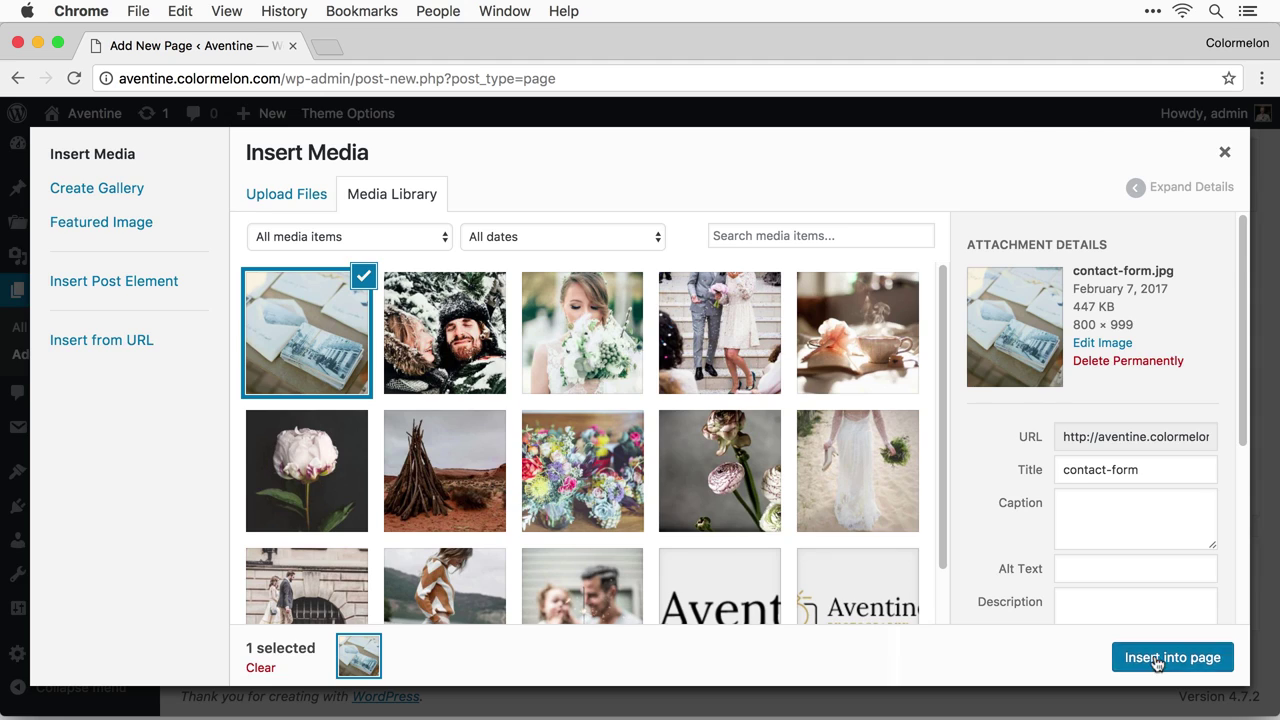
# Open the contact forms list in a new browser tab and open "Contact form 1" for editing.
pyautogui.scroll(-5, 466, 517)
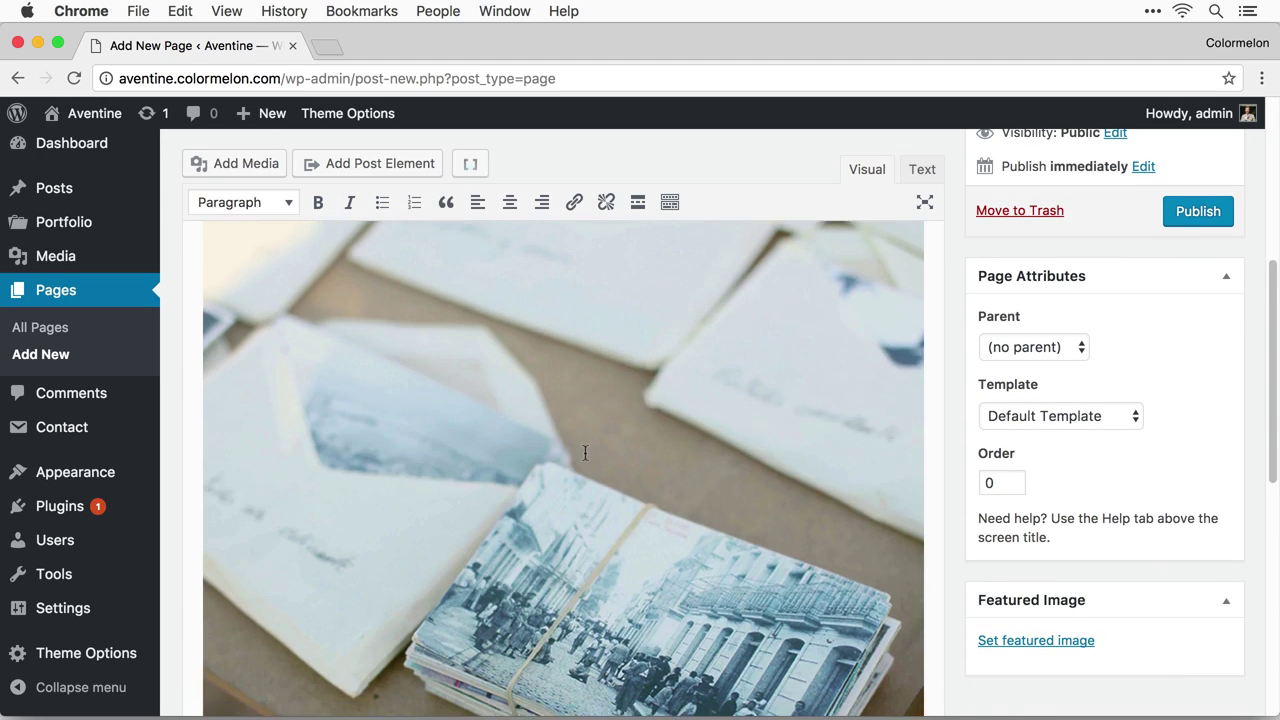
pyautogui.scroll(-2, 586, 450)
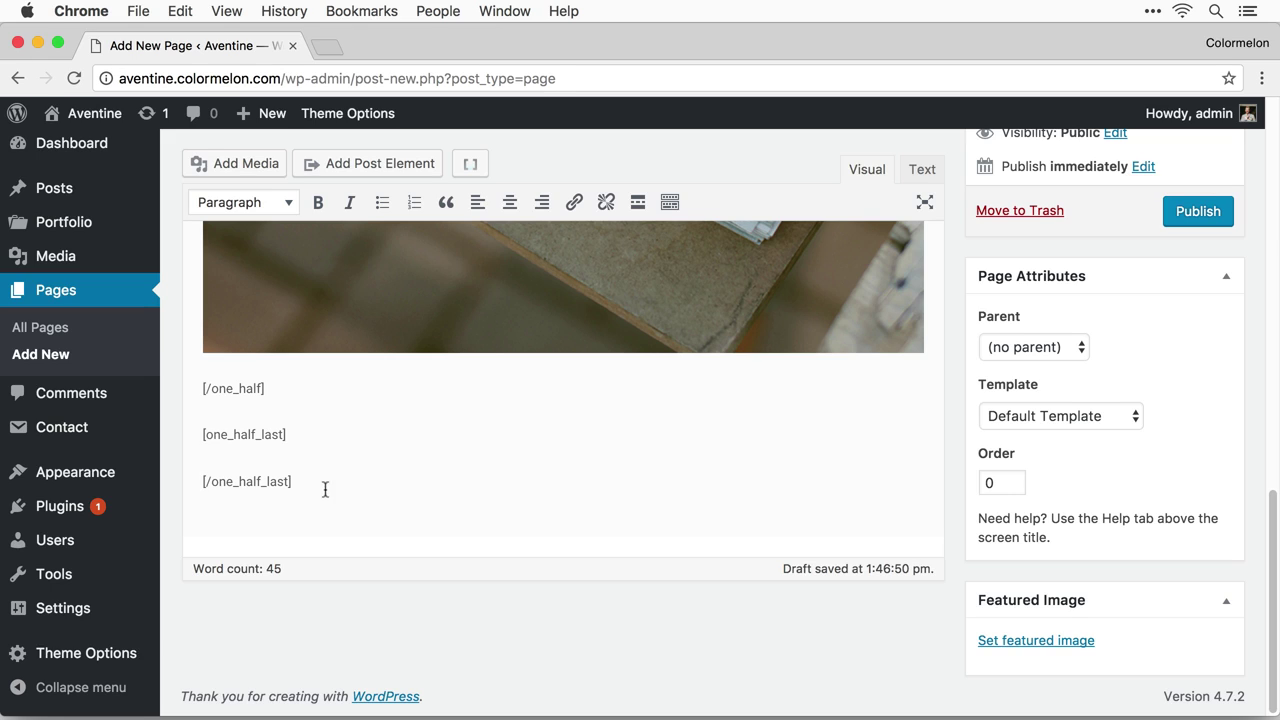
pyautogui.moveTo(85, 437)
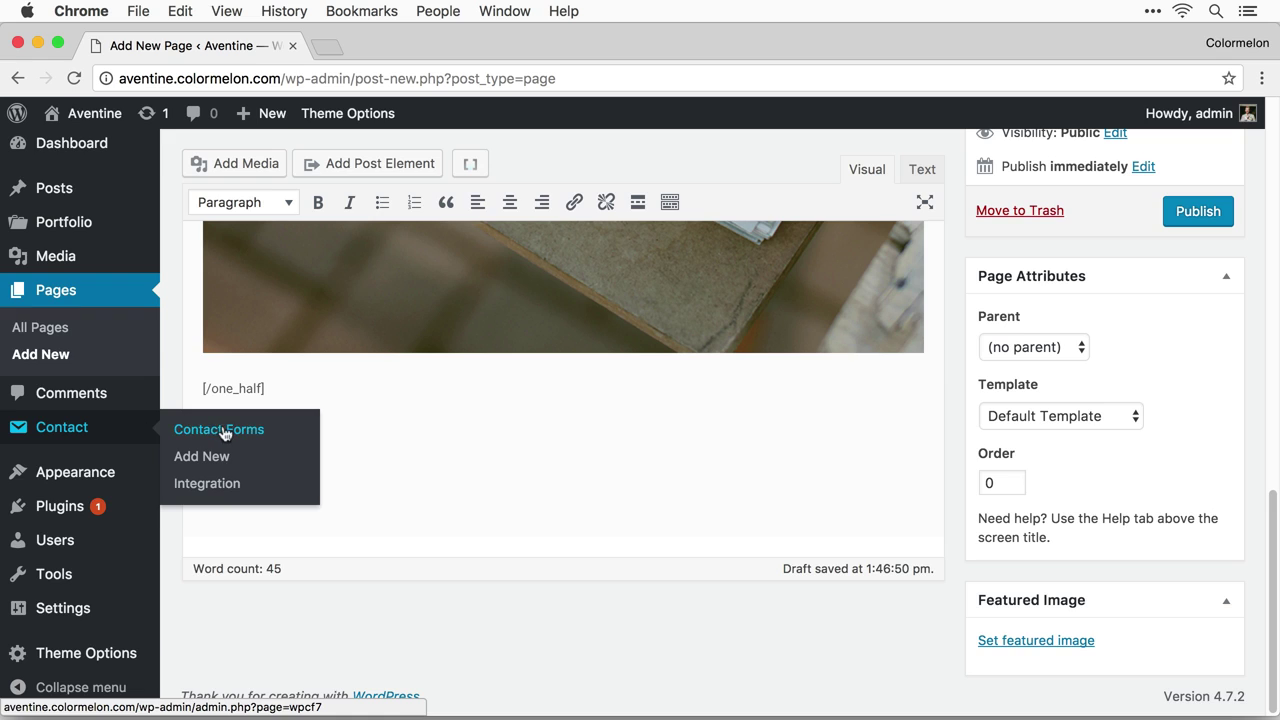
pyautogui.rightClick(226, 430)
pyautogui.click(251, 436)
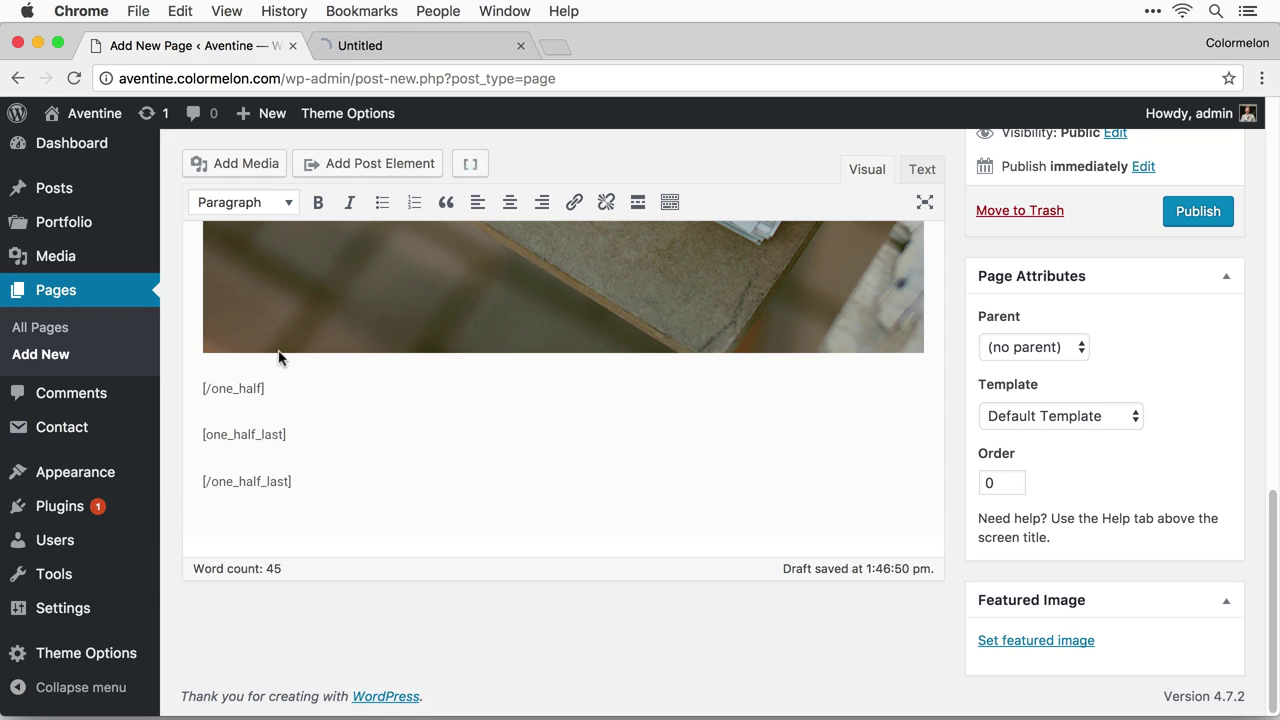
pyautogui.click(381, 47)
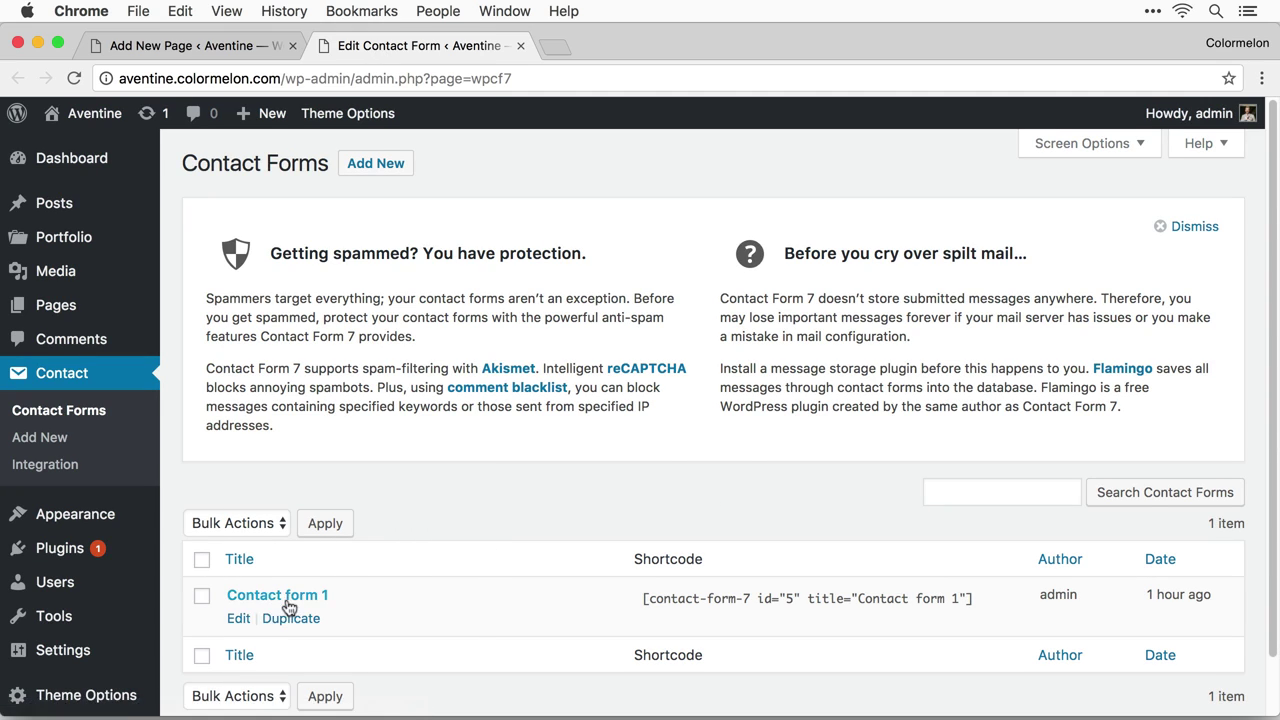
pyautogui.click(239, 619)
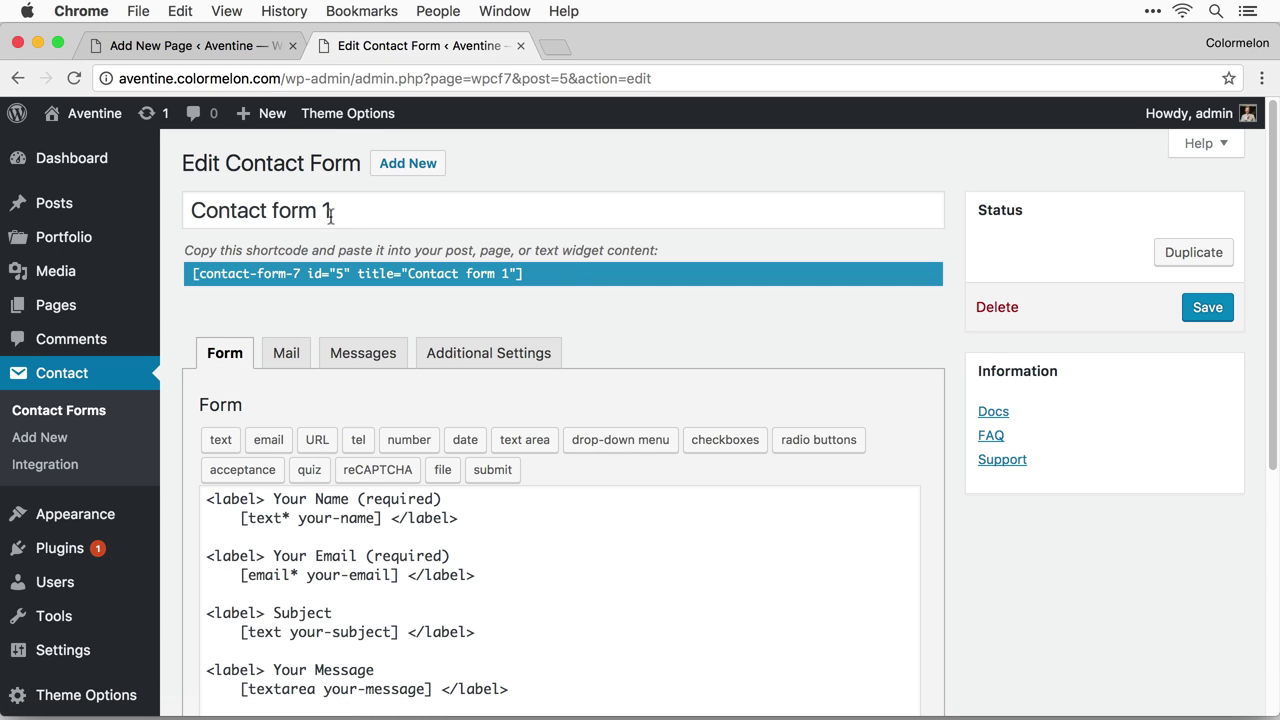
# Rename the contact form as "Contact me" and save it.
pyautogui.tripleClick(358, 212)
pyautogui.press('BackSpace')
pyautogui.write('Contact me')
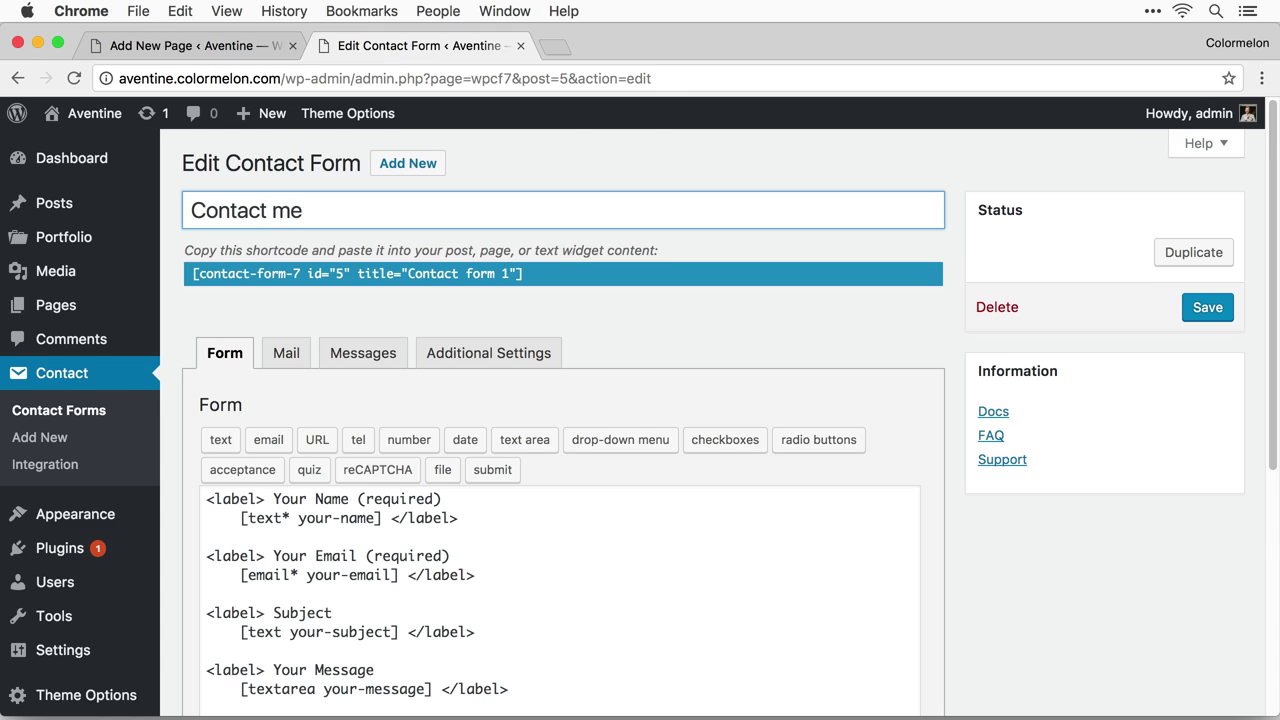
pyautogui.scroll(-2, 1021, 541)
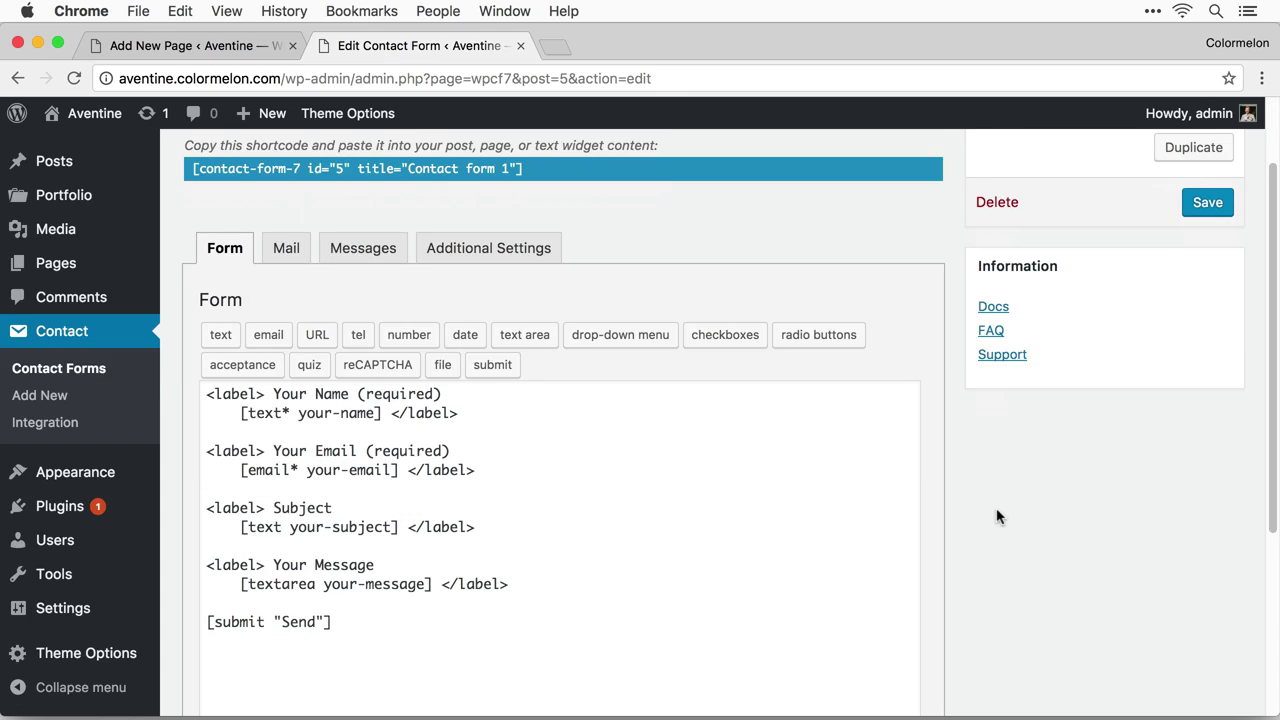
pyautogui.scroll(-2, 995, 515)
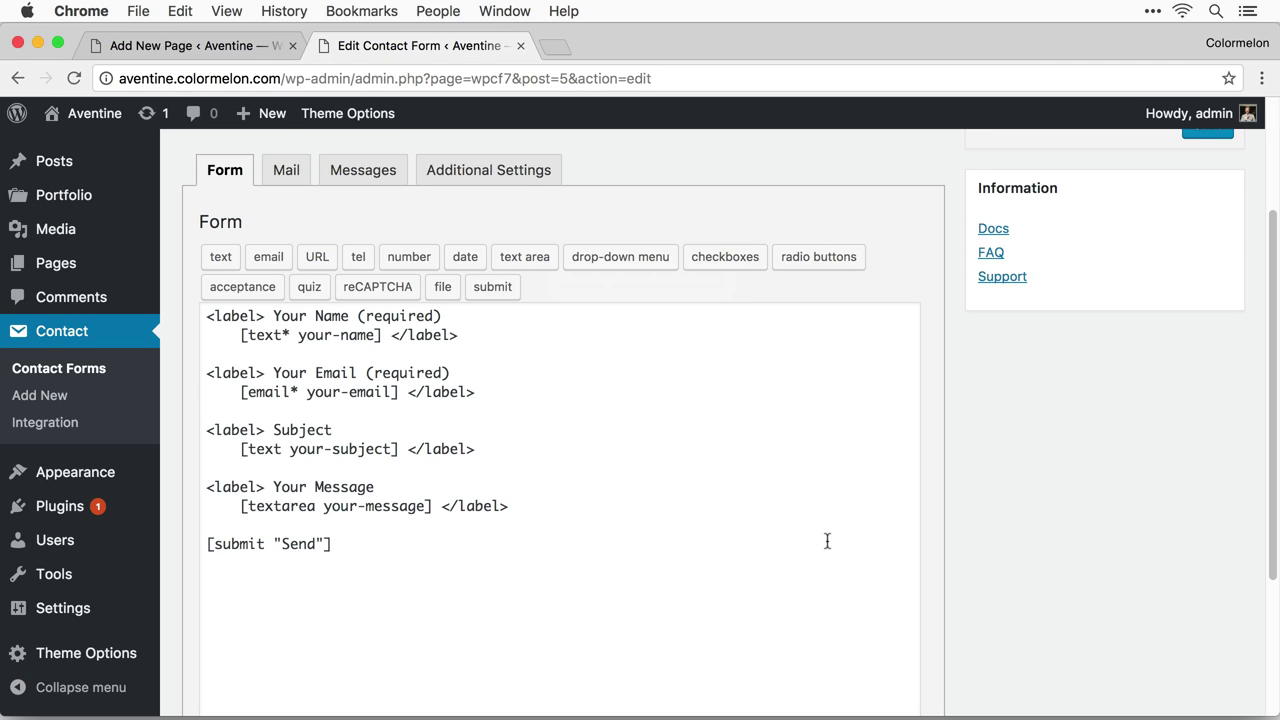
pyautogui.scroll(-4, 760, 535)
pyautogui.scroll(7, 558, 552)
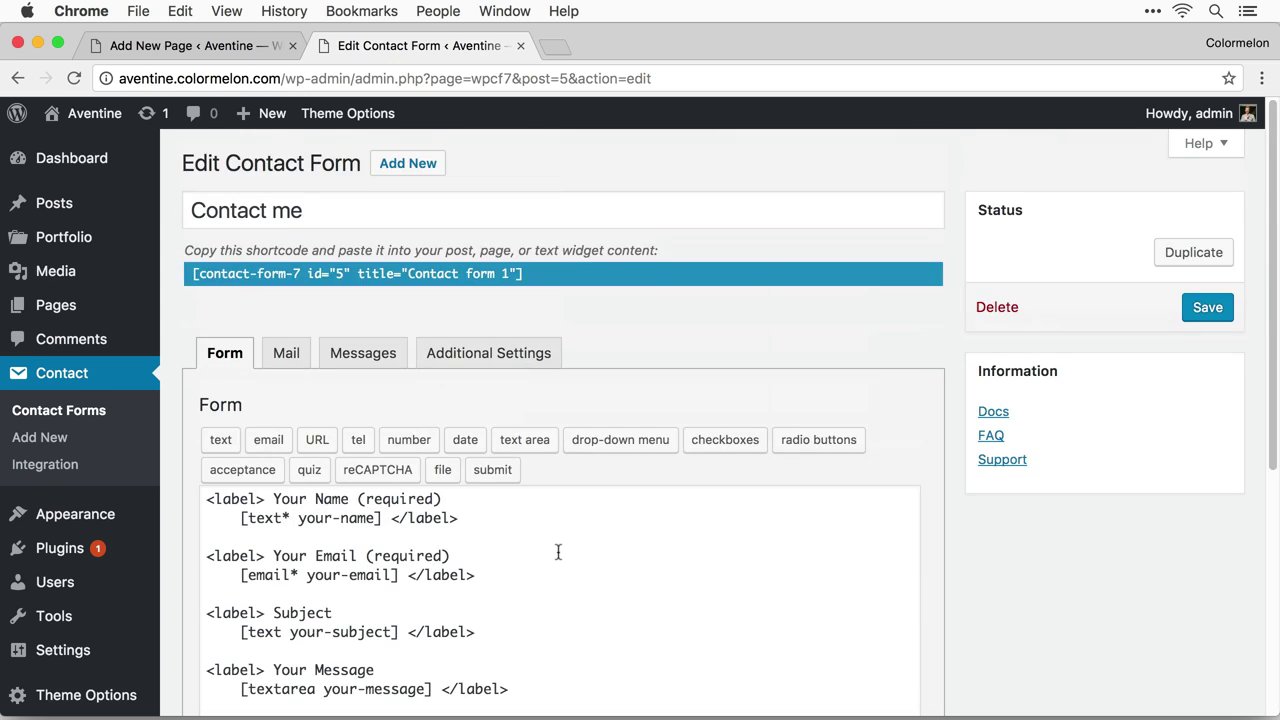
pyautogui.scroll(-5, 558, 552)
pyautogui.click(200, 618)
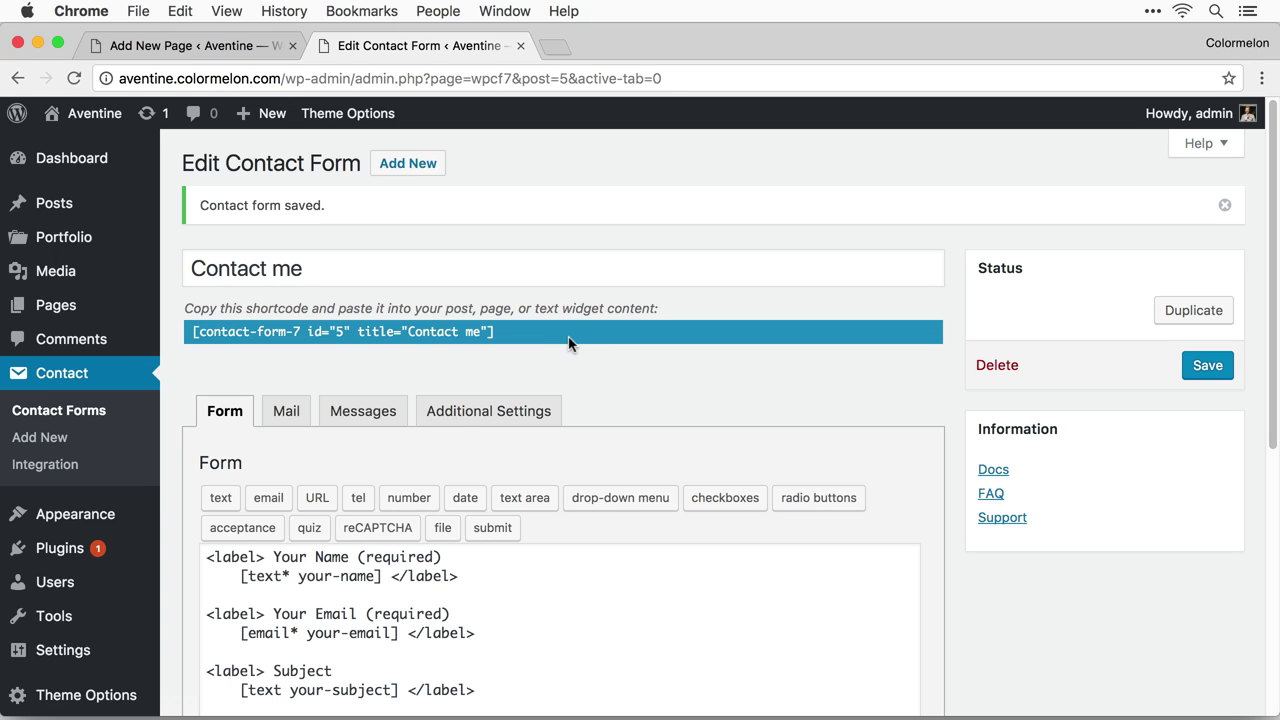
# Copy the shortcode of the "Contact me" form.
pyautogui.click(513, 335)
pyautogui.press('super+c')
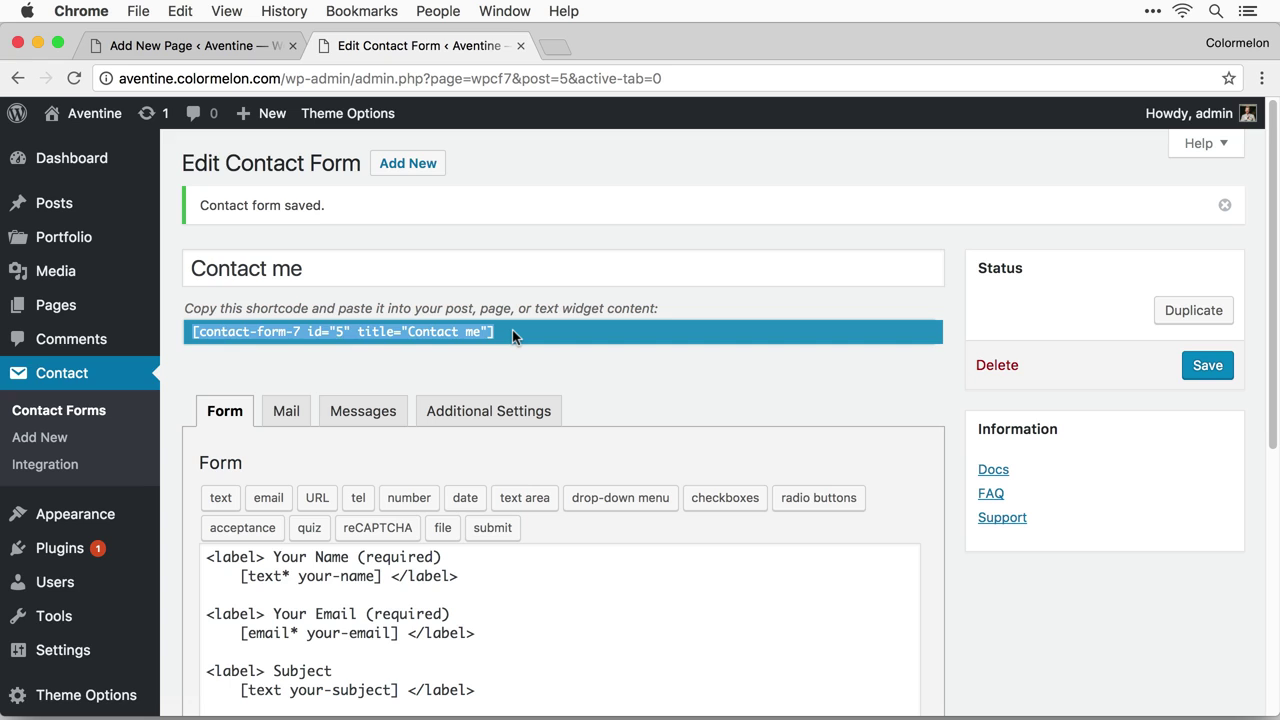
pyautogui.click(504, 373)
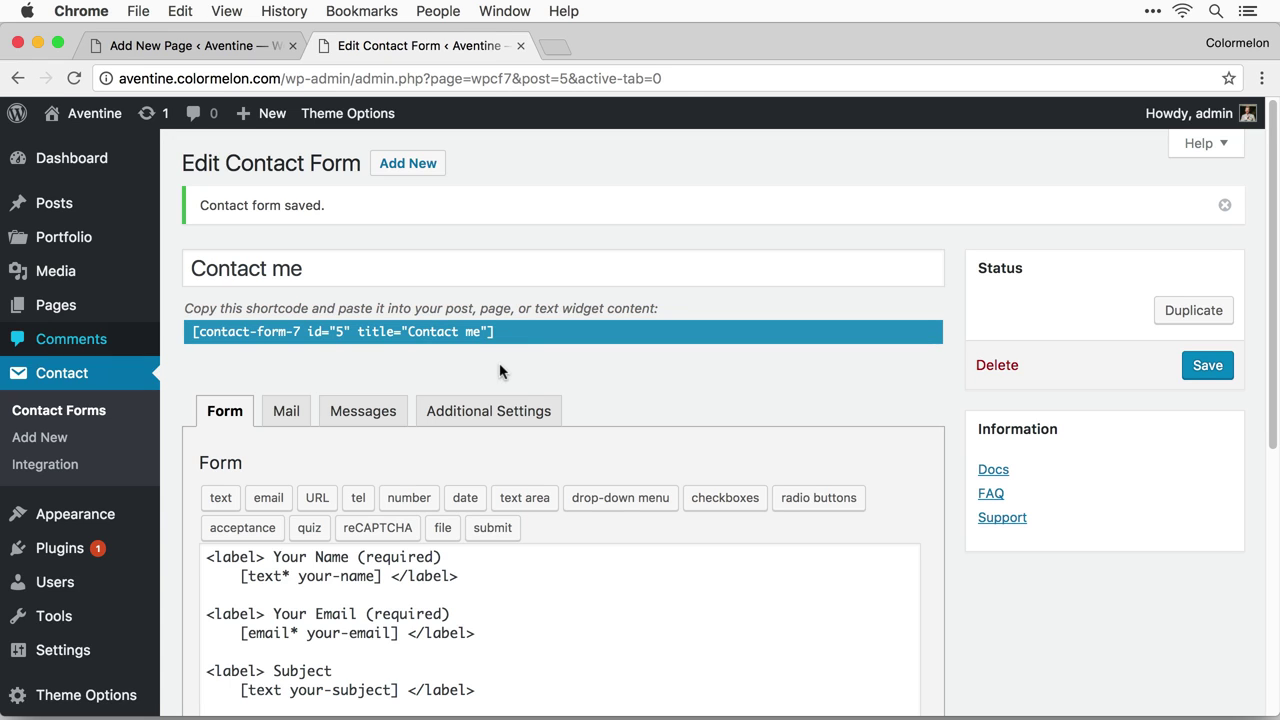
# Paste the form shortcode between the one_half_last tags on the "Contact Me" page, keeping them on one line, and publish the page.
pyautogui.click(213, 47)
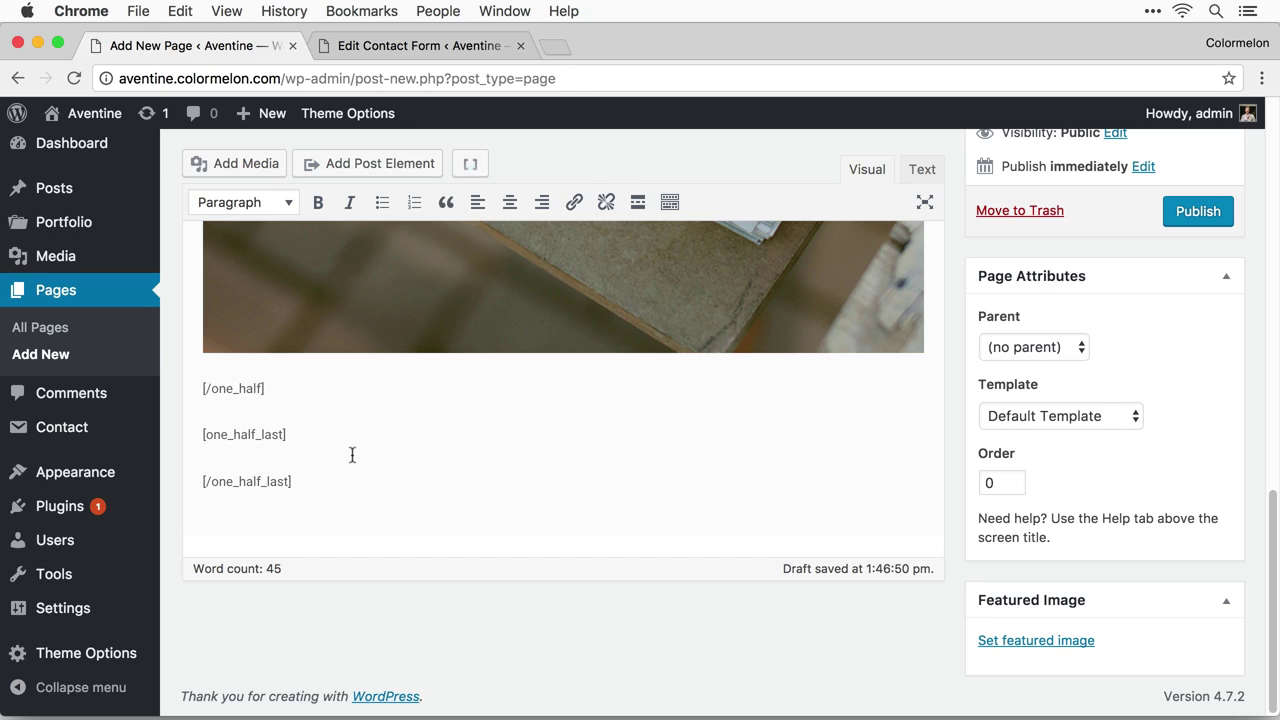
pyautogui.press('super+v')
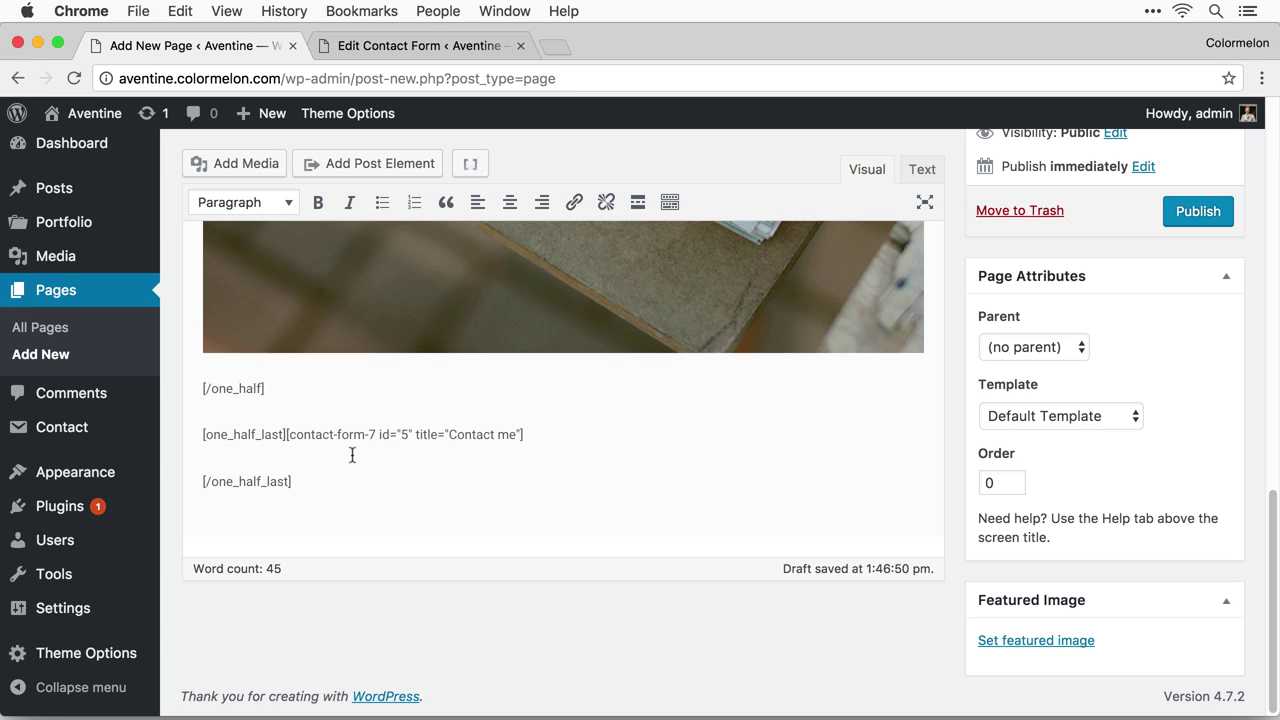
pyautogui.press('Delete')
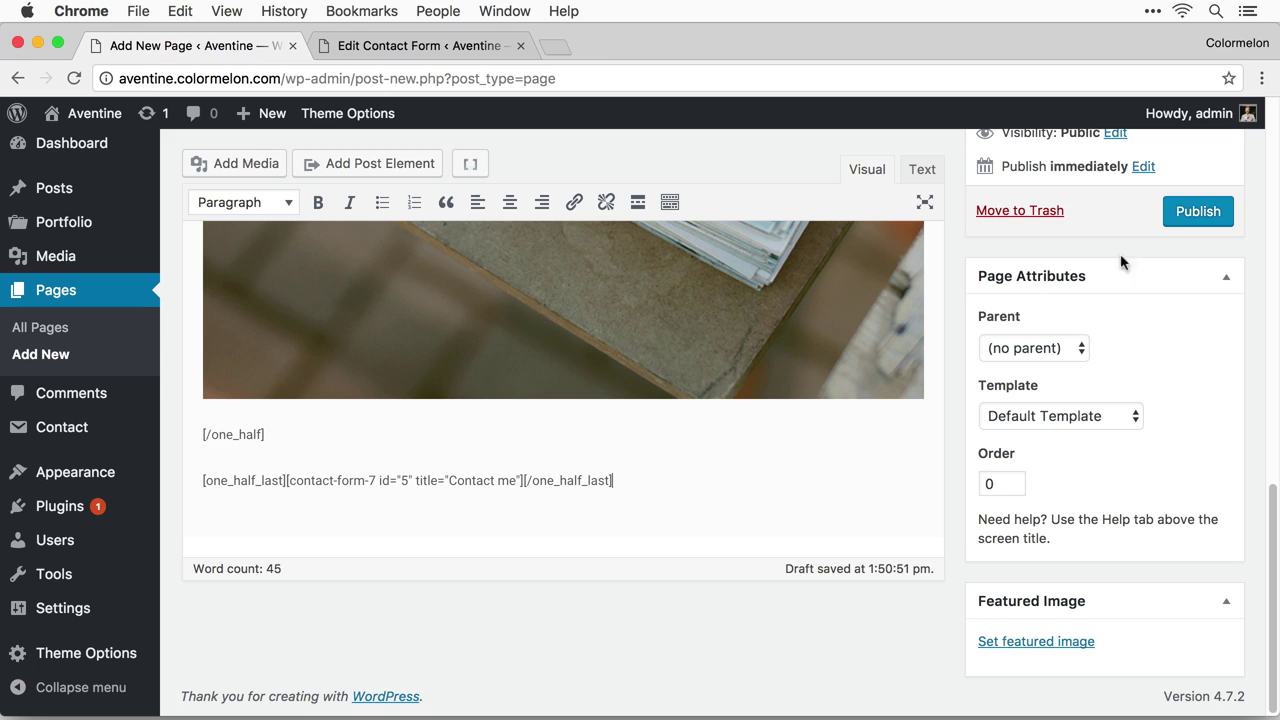
pyautogui.click(1190, 222)
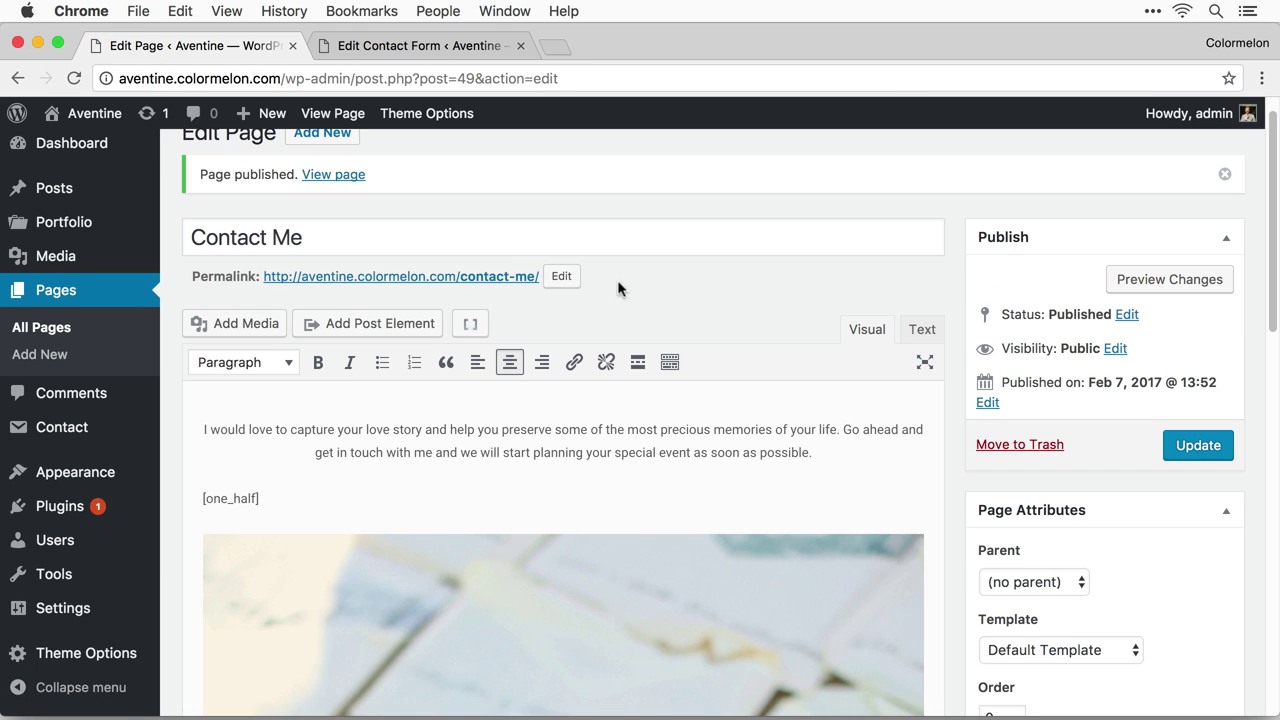
# View the published "Contact Me" page in a new tab, check its image and form layout, and close the tab.
pyautogui.click(498, 280)
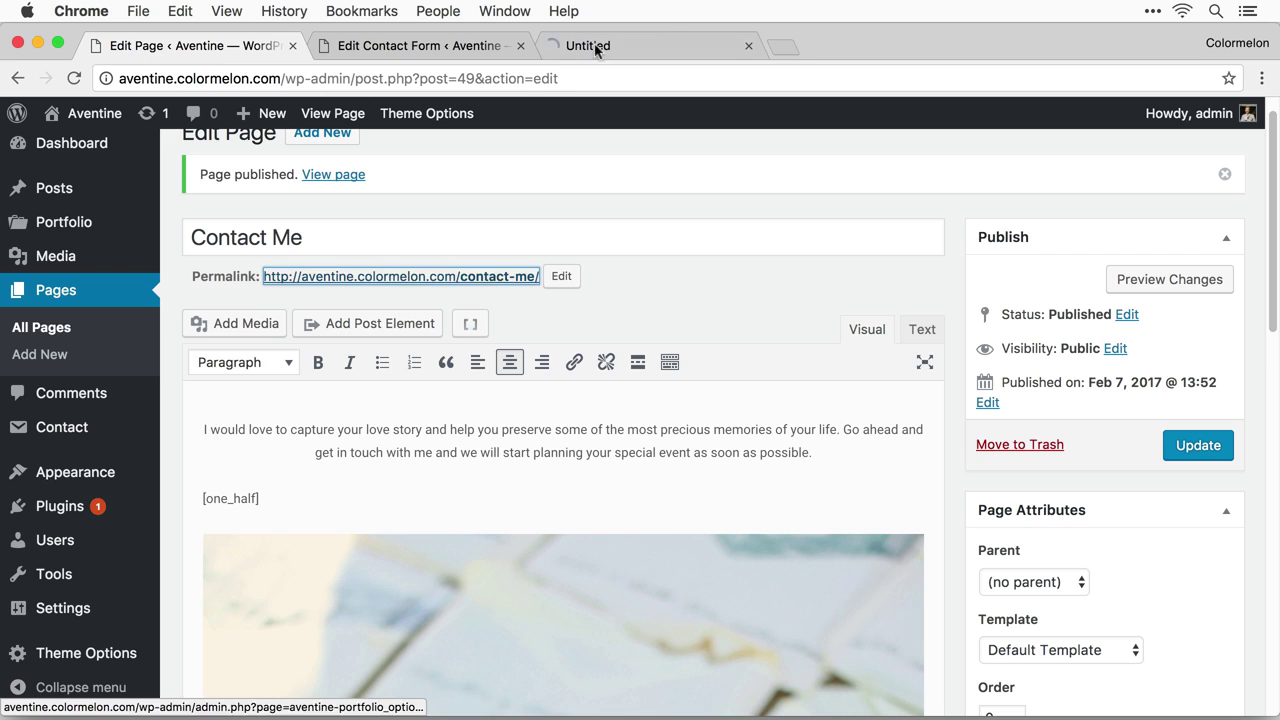
pyautogui.click(676, 47)
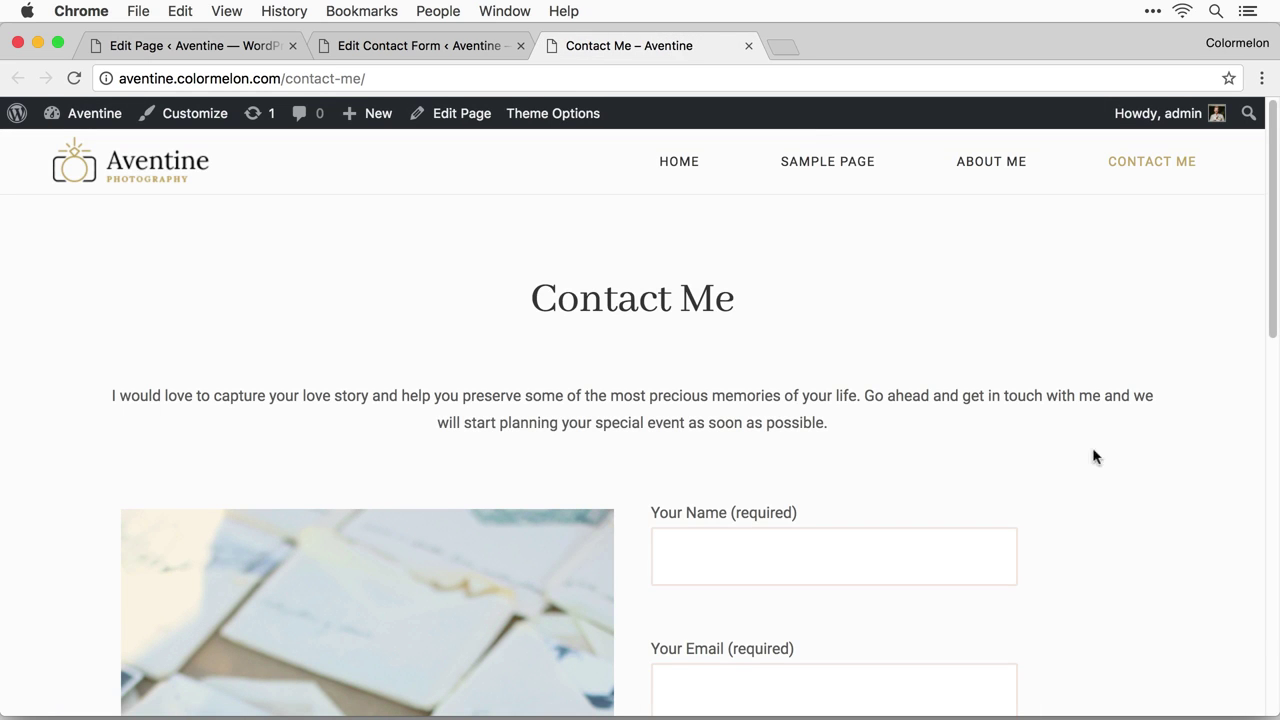
pyautogui.scroll(-5, 816, 357)
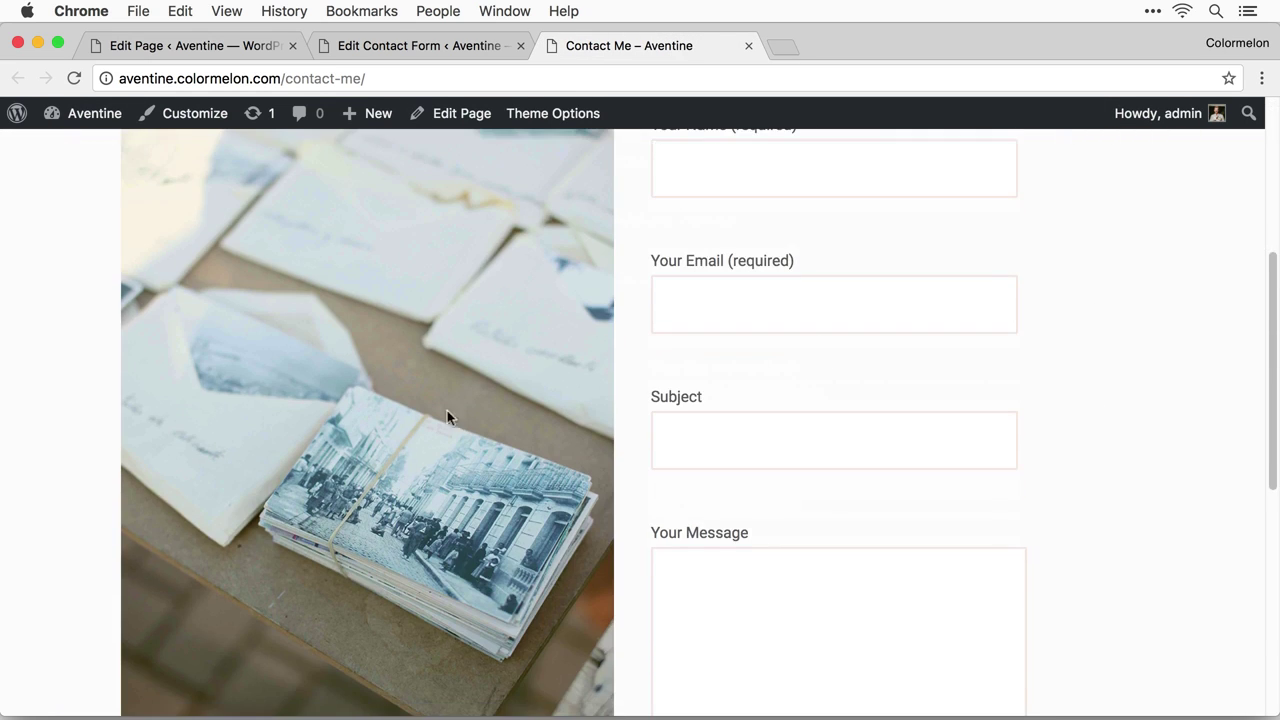
pyautogui.scroll(2, 450, 455)
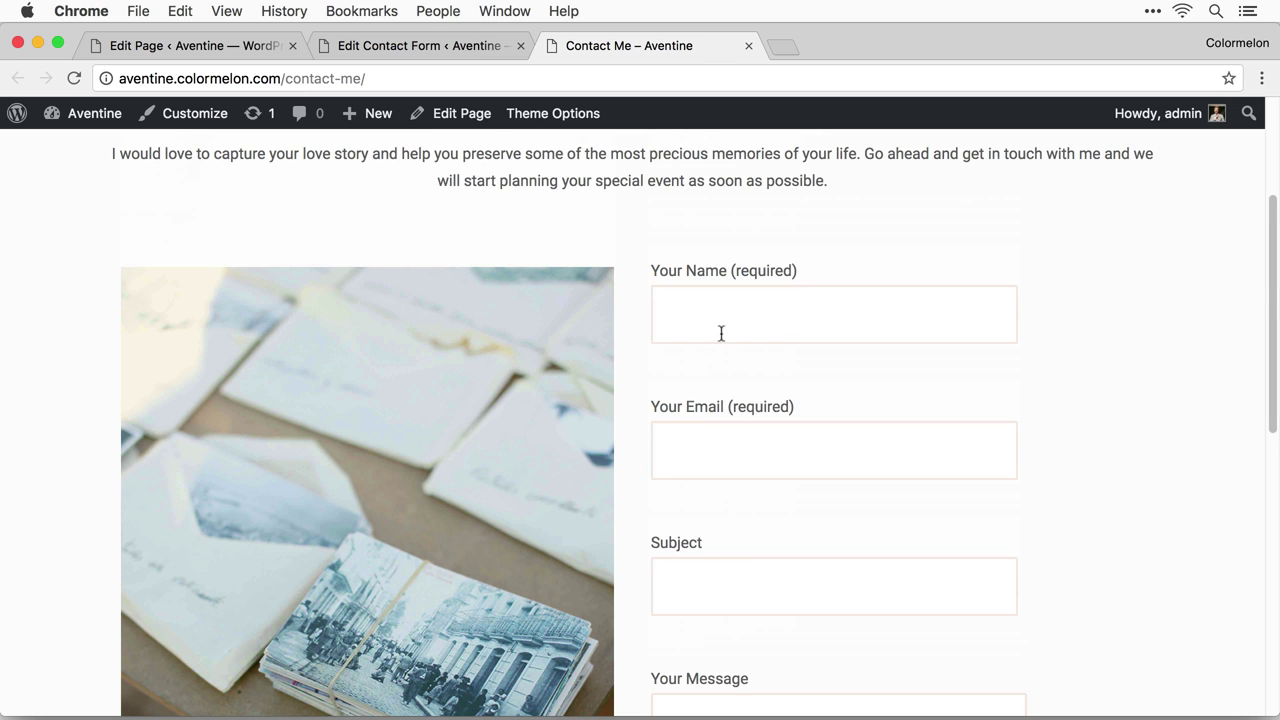
pyautogui.scroll(-7, 1063, 457)
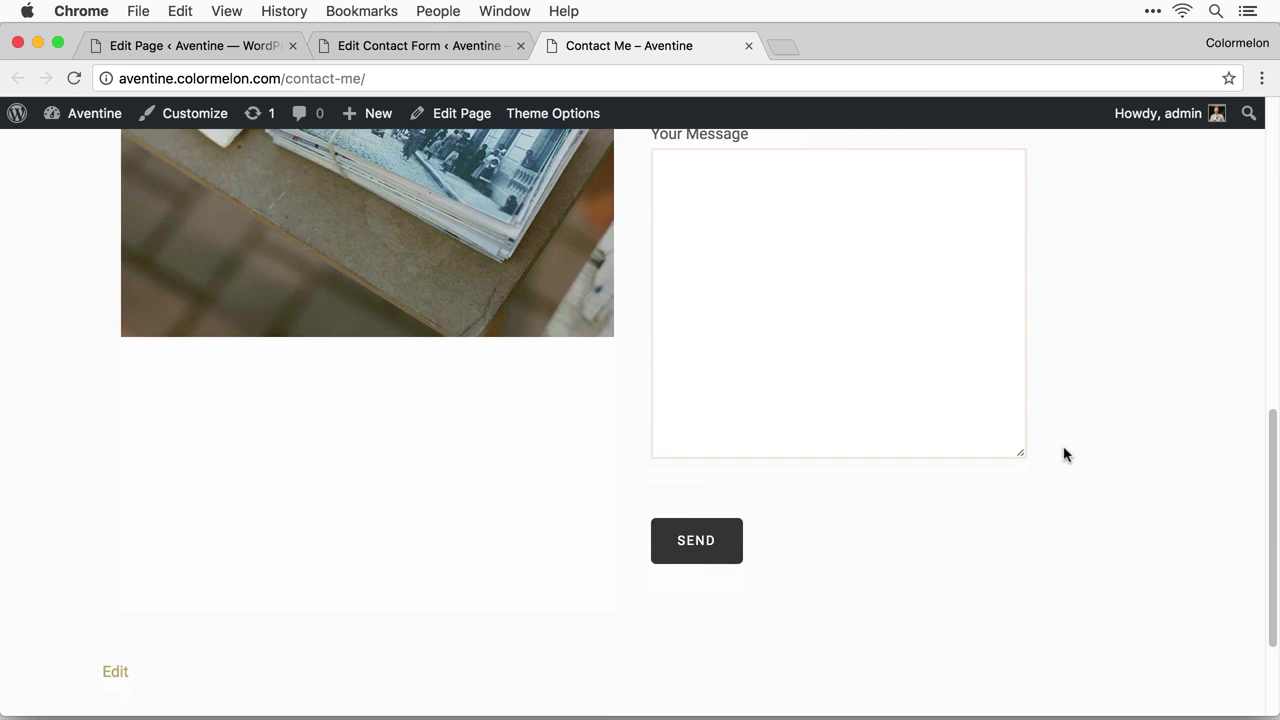
pyautogui.scroll(-2, 1063, 455)
pyautogui.scroll(12, 1063, 455)
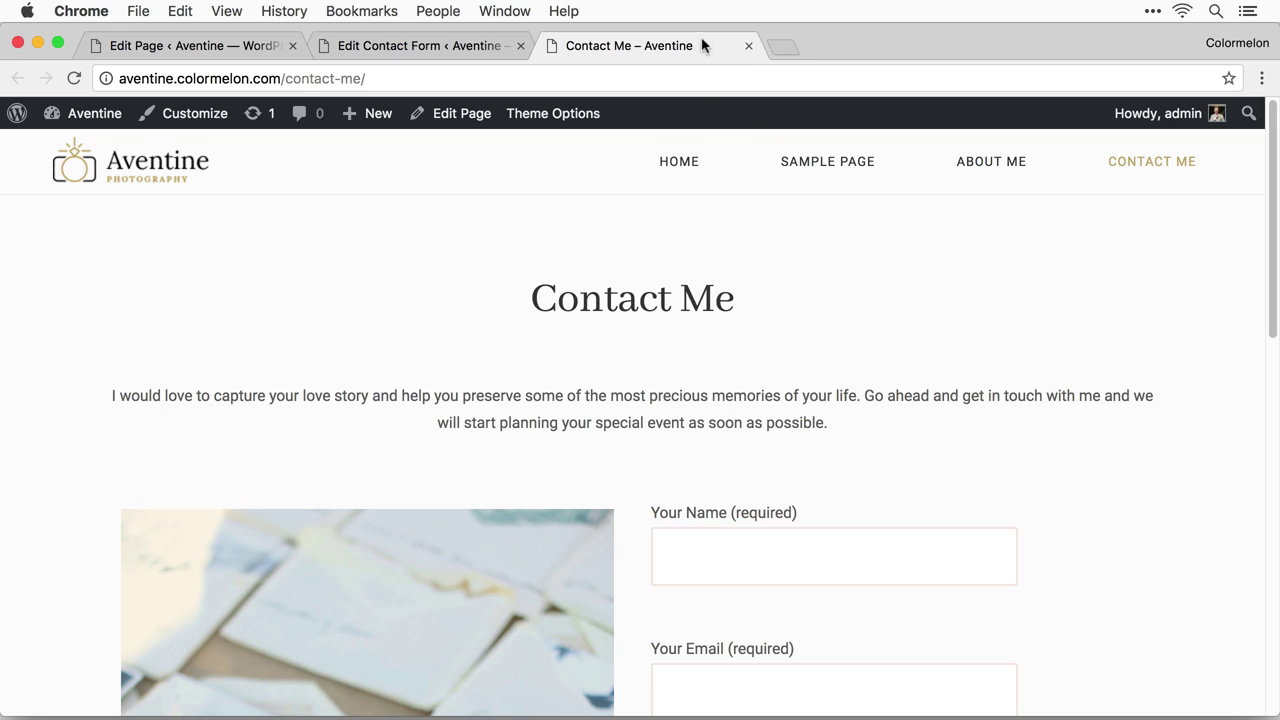
pyautogui.click(748, 45)
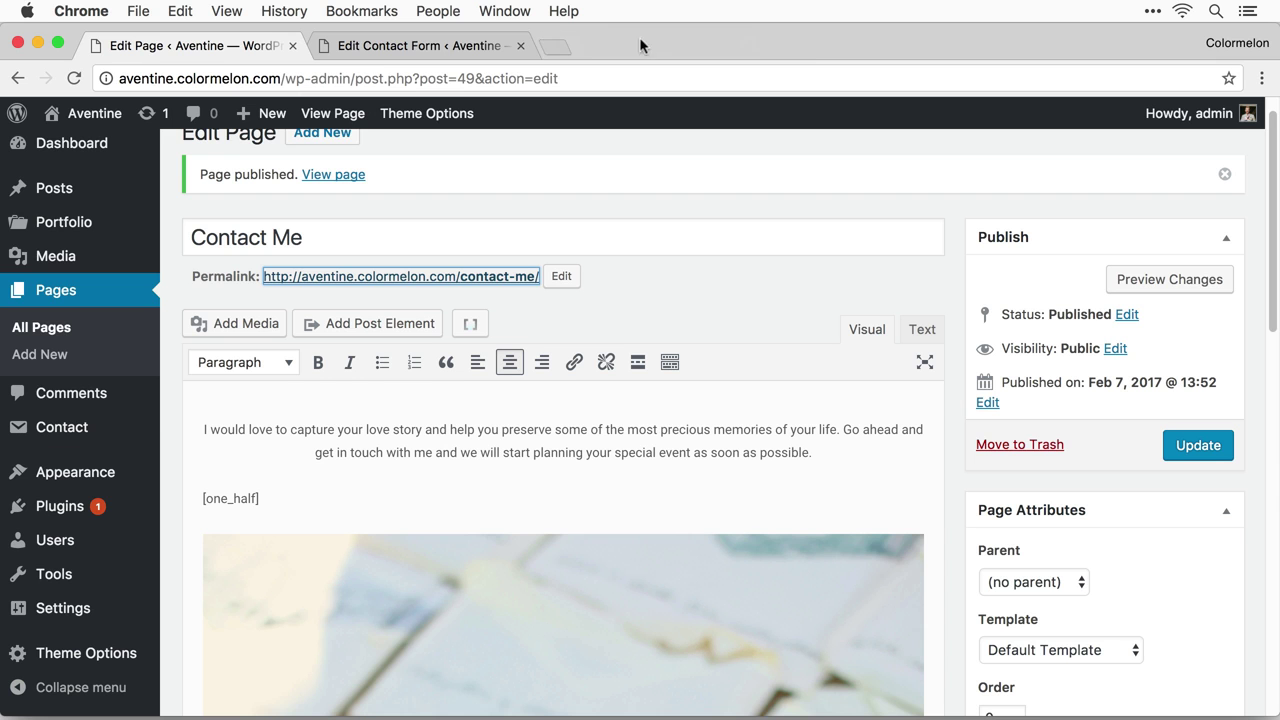
# Close the contact form's tab and create a page titled "Services" with an intro paragraph beginning "I am so happy, my dear friend".
pyautogui.click(520, 46)
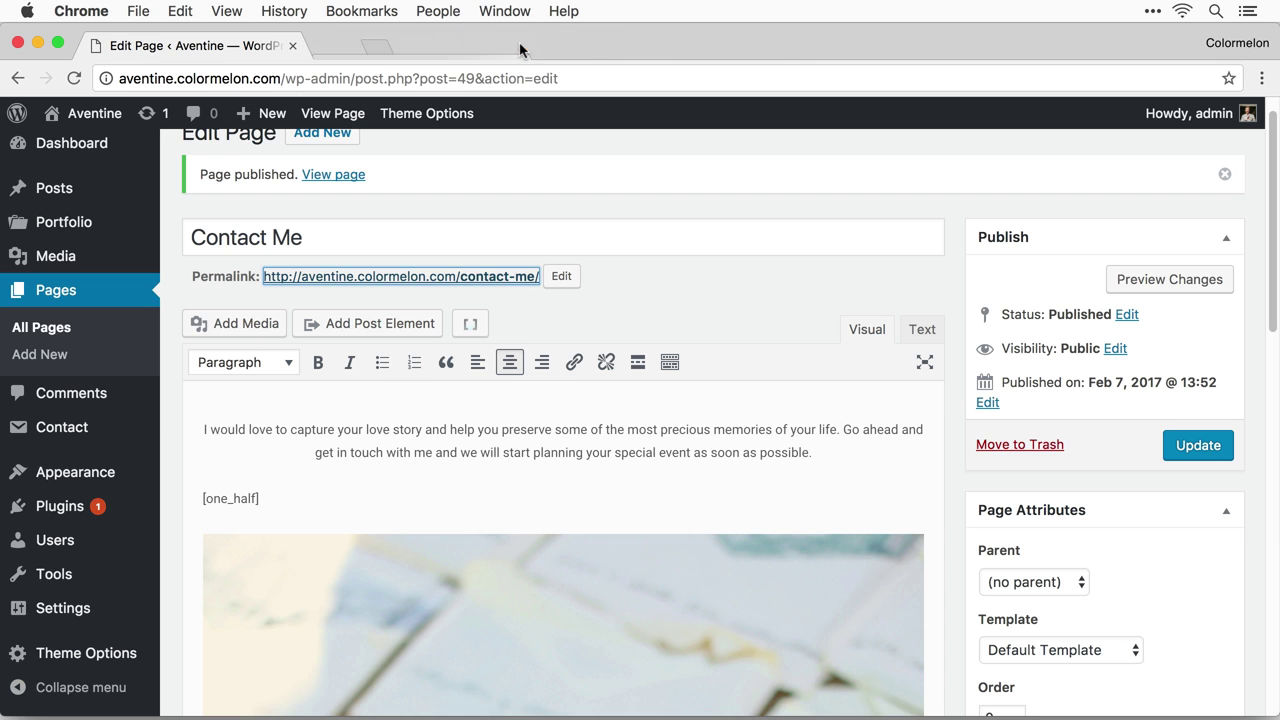
pyautogui.click(66, 362)
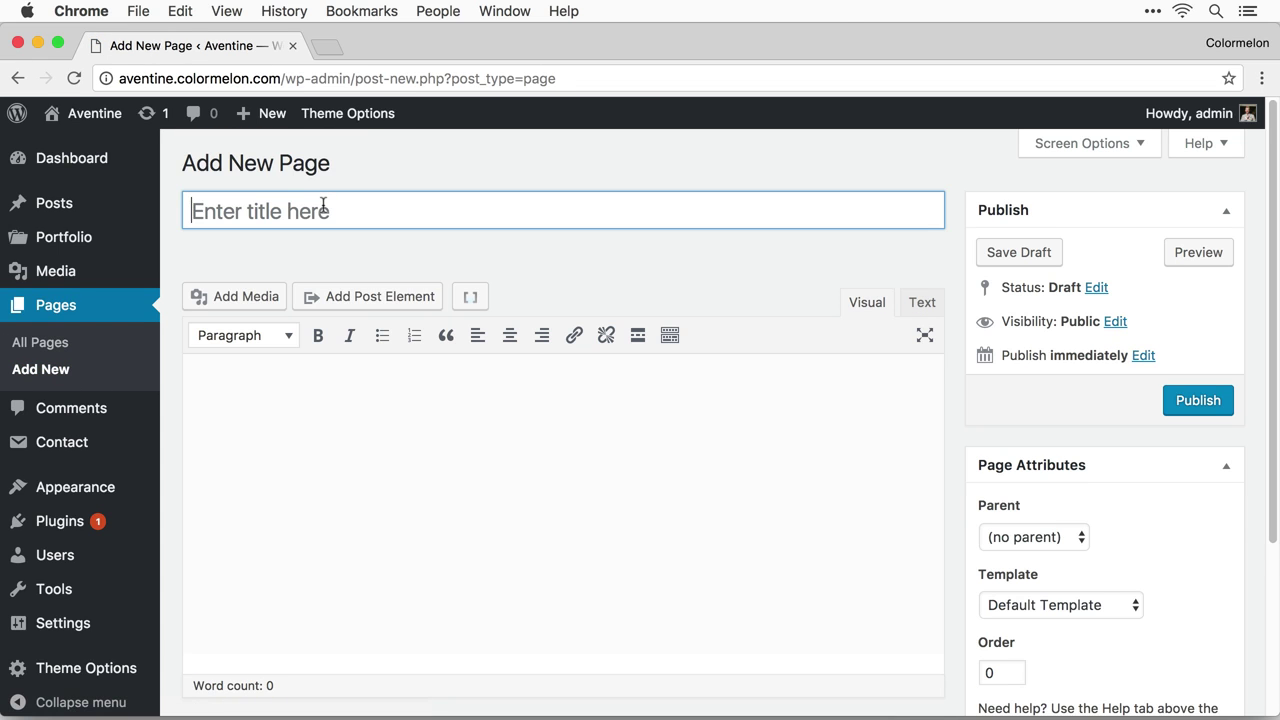
pyautogui.click(323, 210)
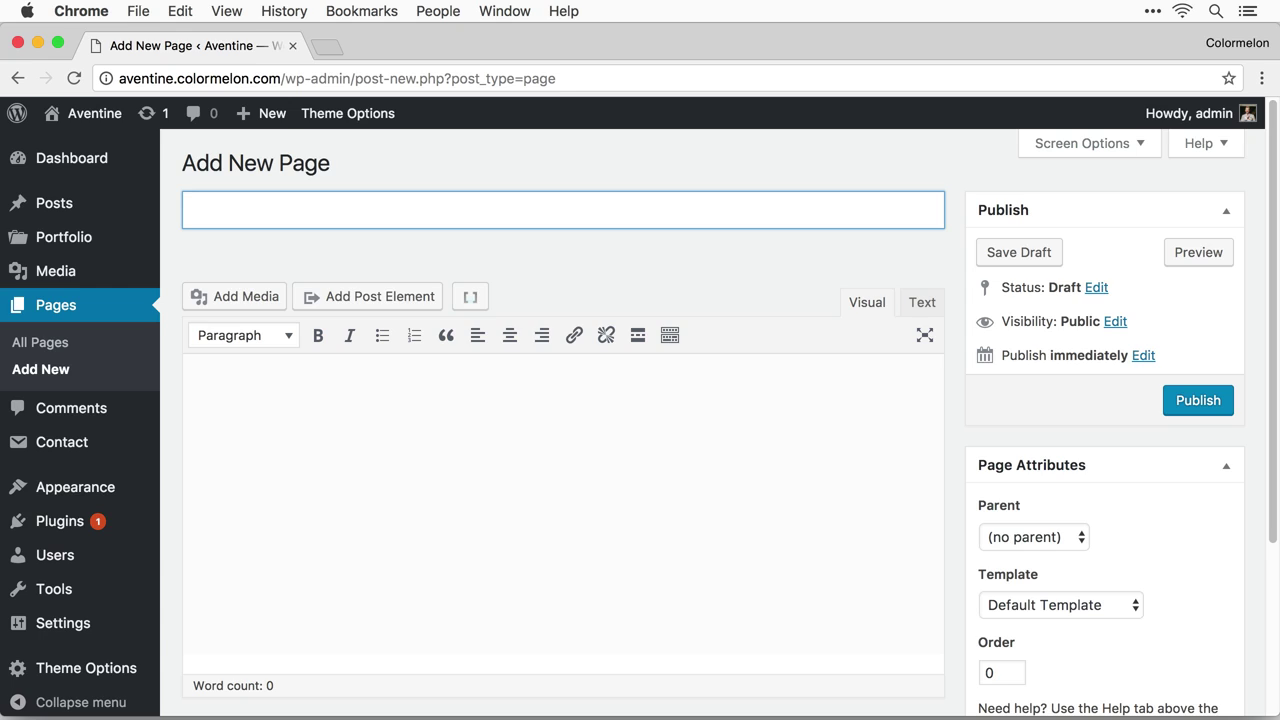
pyautogui.write('Services')
pyautogui.click(617, 438)
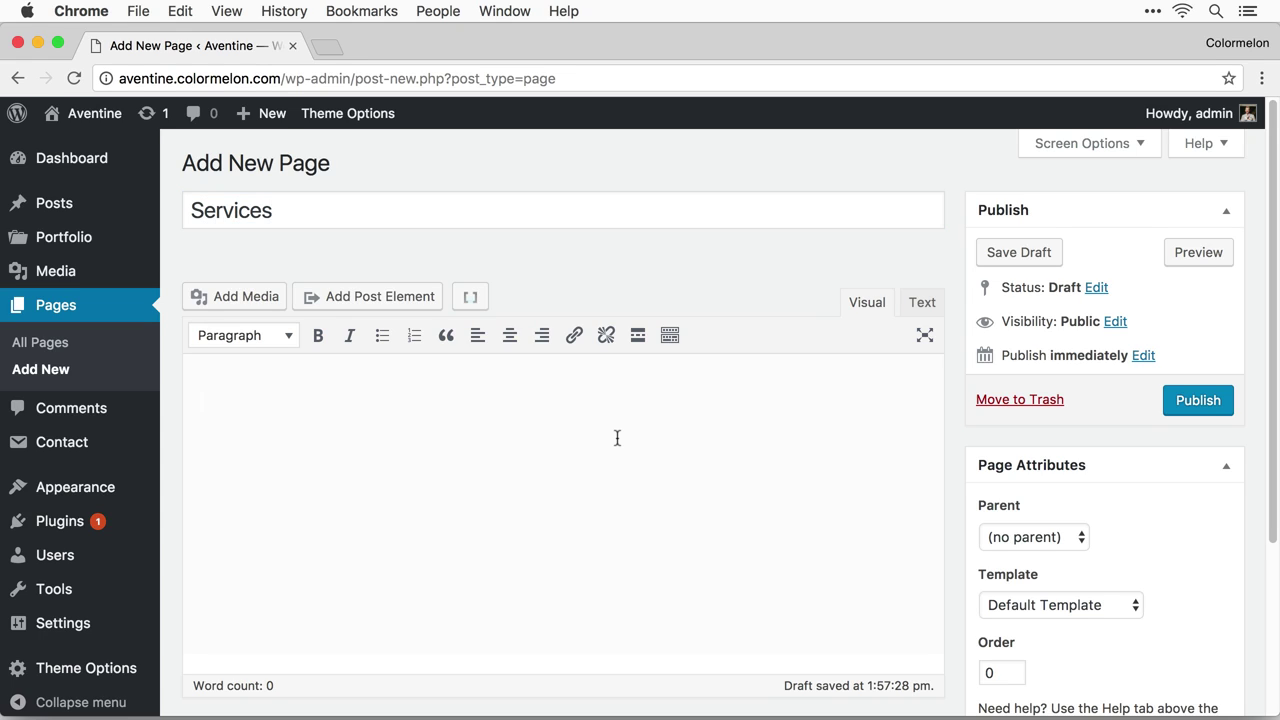
pyautogui.write('I am so happy, my dear friend, so absorbed in the exquisite sense of mere tranquil existence, that I neglect my talents. I should be incapable of drawing a single stroke at the present moment; and yet I feel that I never was a greater artist than now. Until the advent of such technology, photographs were made by exposing light sensitive photographic film, and used chemical photographic processing to develop and stabilize the image. By contrast, digital photographs can be displayed, printed, stored, manipulated, transmitted, and archived using digital and computer techniques, without chemical processing.')
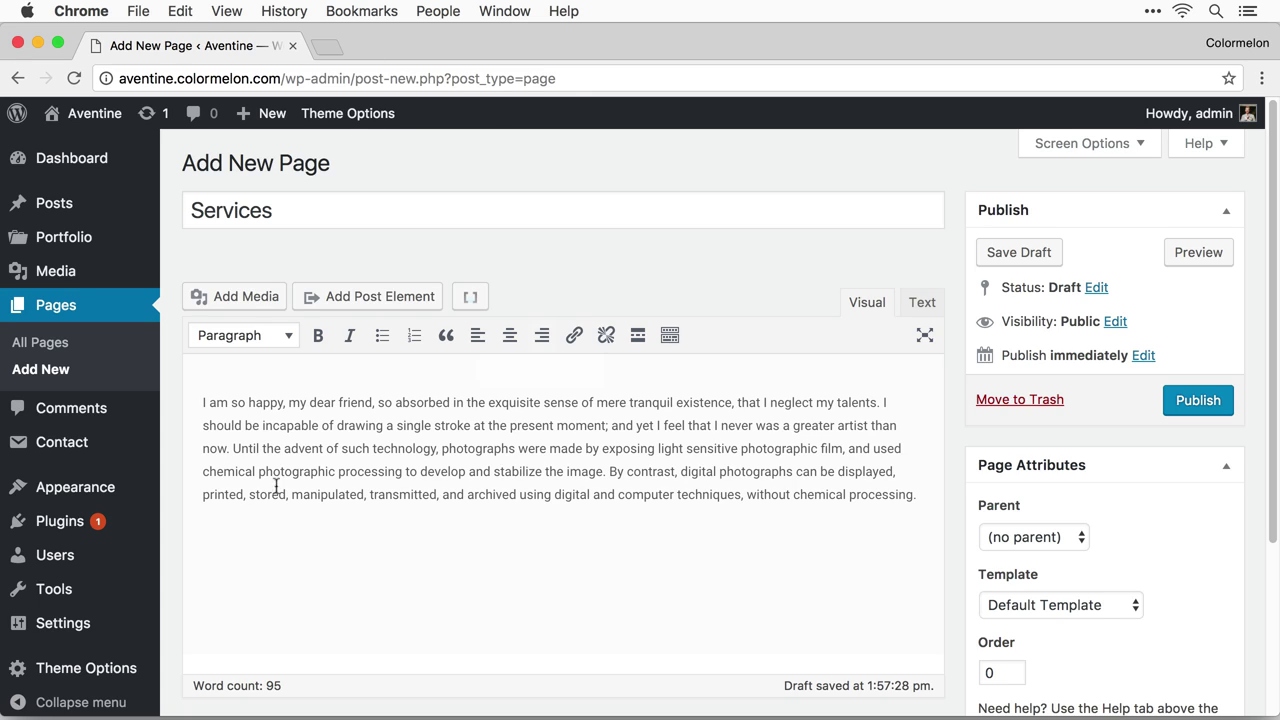
# Start a Services Block post element below the intro paragraph, with content beginning "London was a city that allowed him to flourish expressively".
pyautogui.click(395, 300)
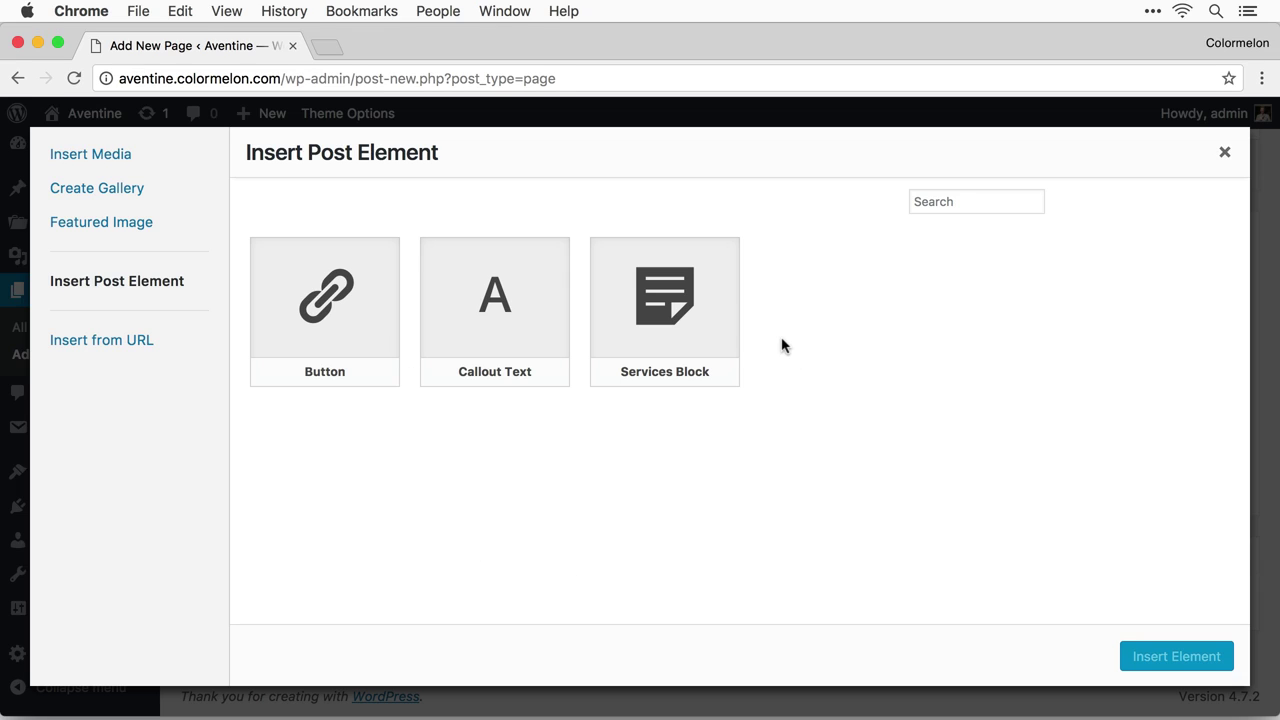
pyautogui.click(663, 310)
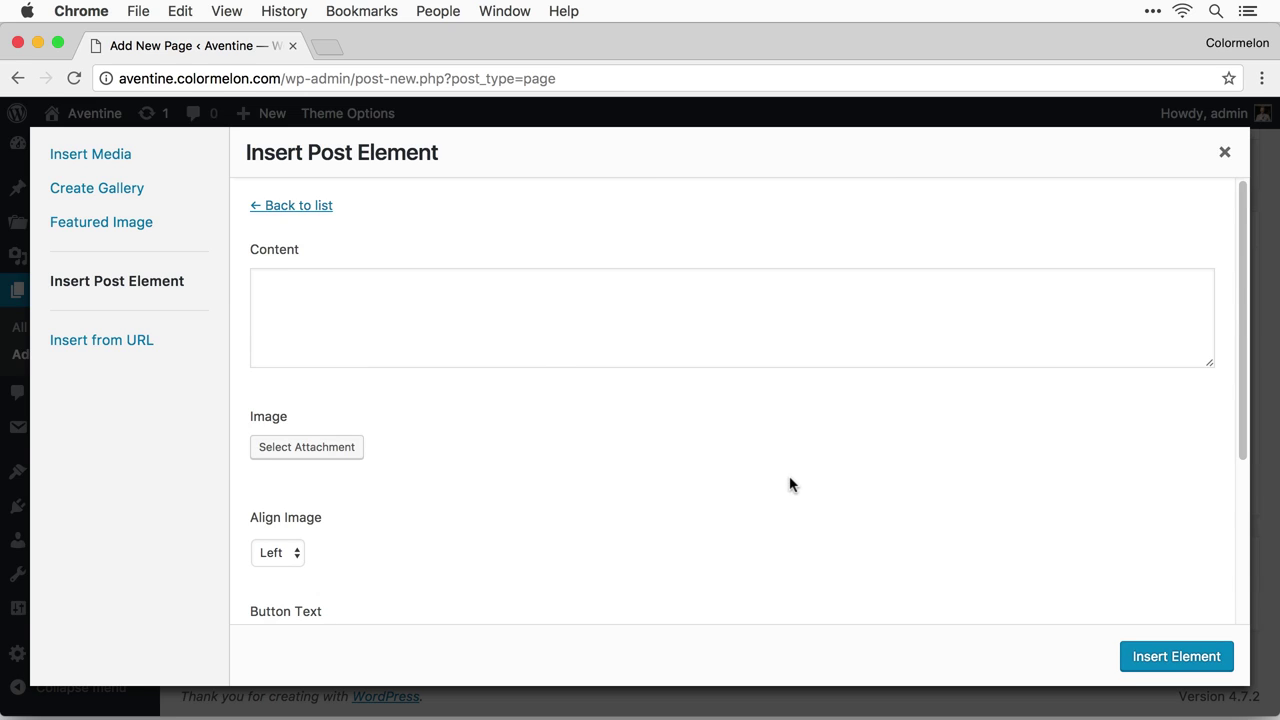
pyautogui.click(448, 320)
pyautogui.write('London was a city that allowed him to flourish expressively without the restrictions he felt were imposed on him in Peru. During the early nineties, Testino looked to his childhood growing up in Peru and his teenage summers in Brazil for inspiration, which helped him to create a unique and personal photographic language. His work first appeared in Vogue in 1983.')
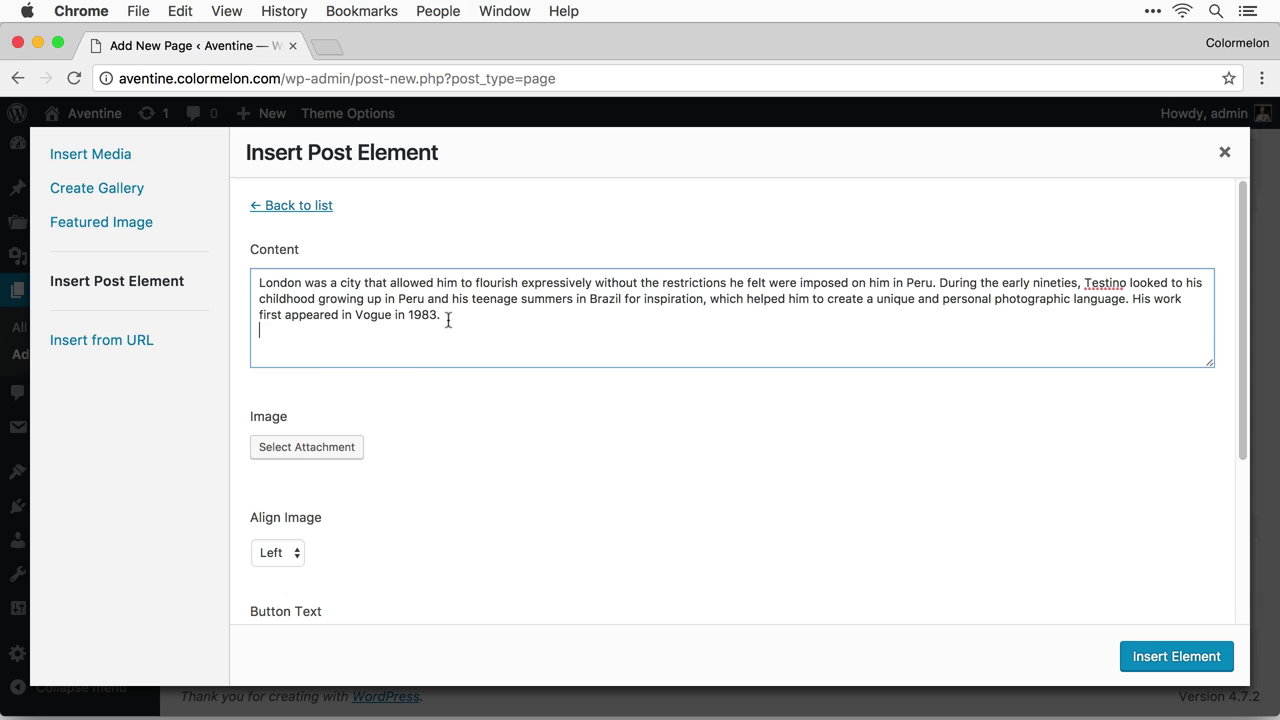
pyautogui.click(490, 506)
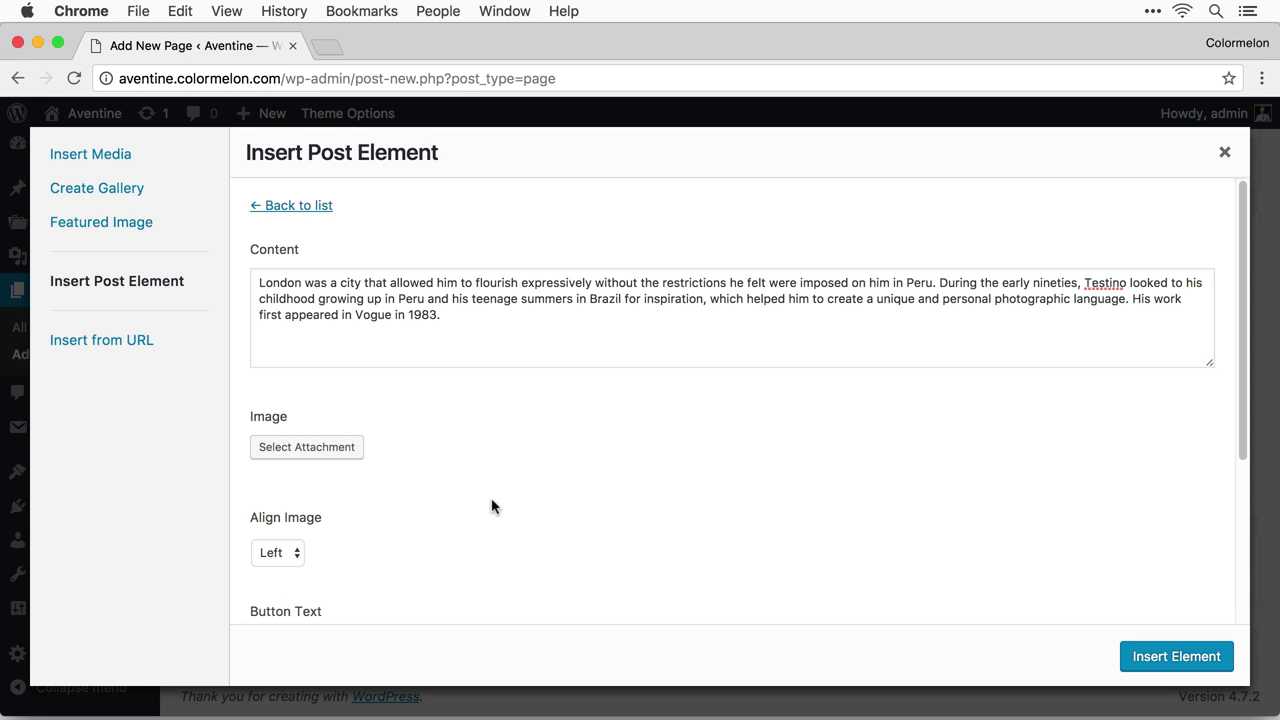
# Choose 09.jpg from the media library as the block's image, leave the button fields empty, and insert the element.
pyautogui.click(307, 450)
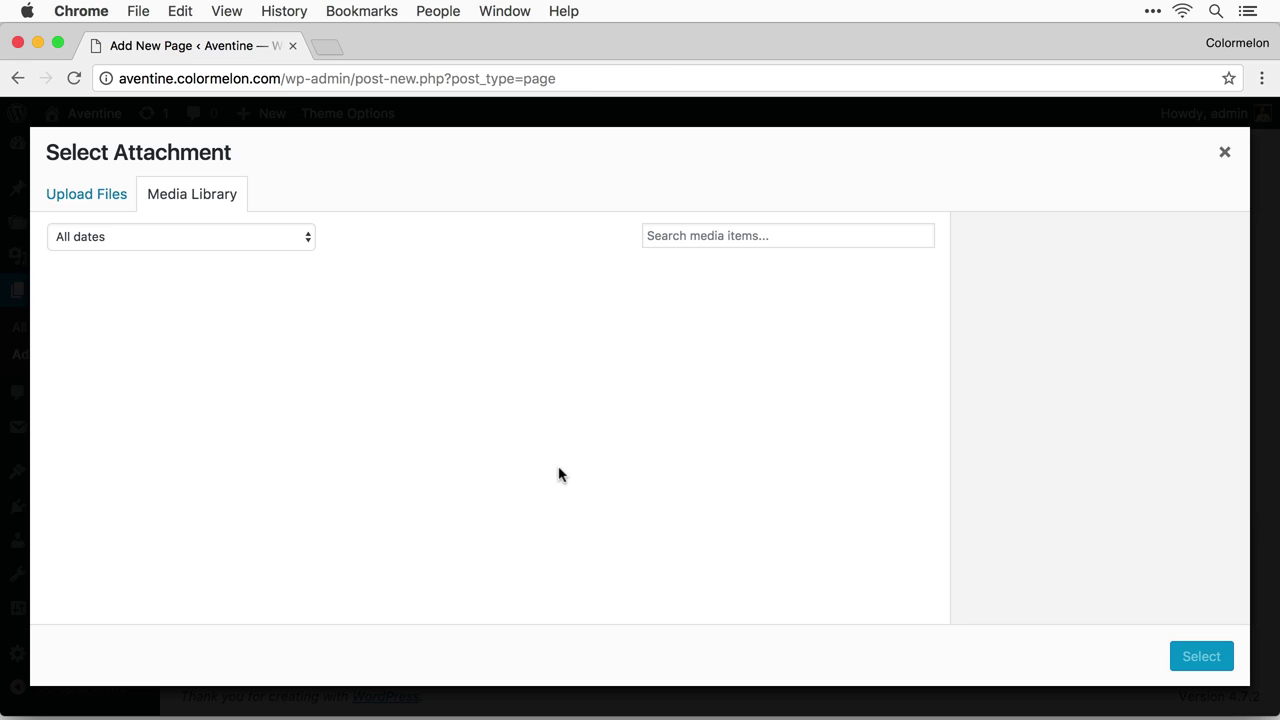
pyautogui.click(410, 372)
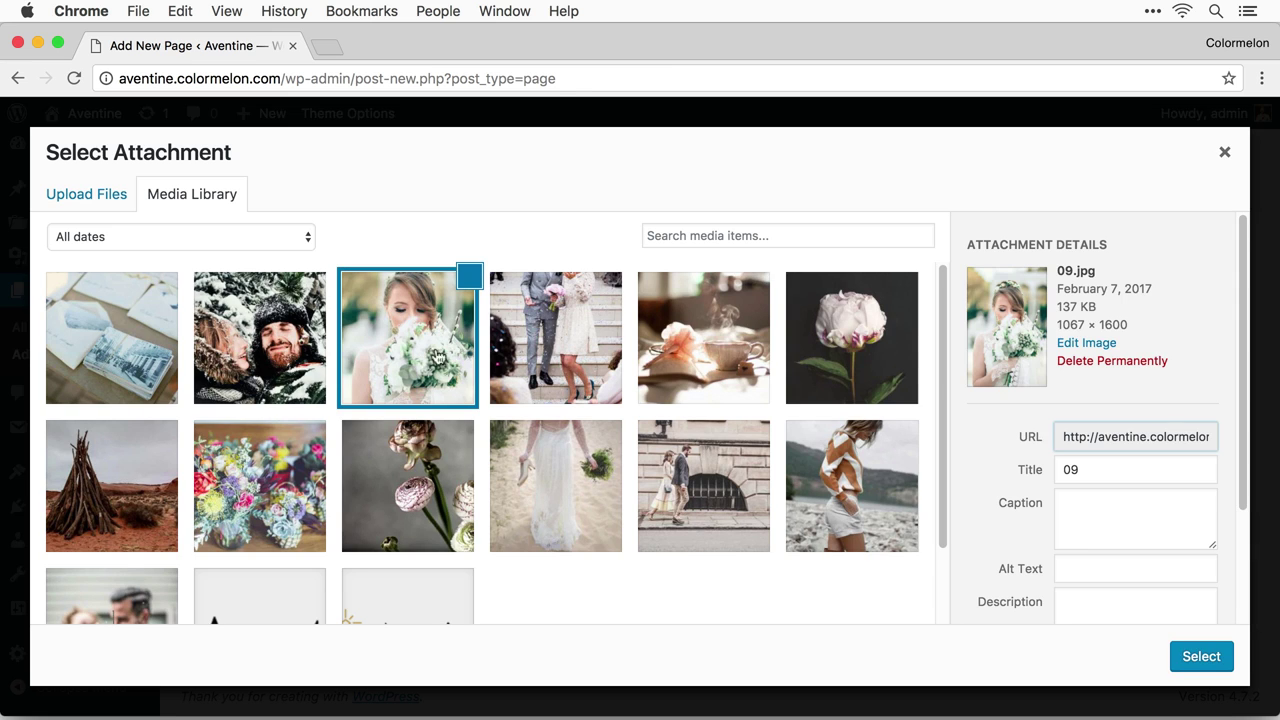
pyautogui.click(1200, 656)
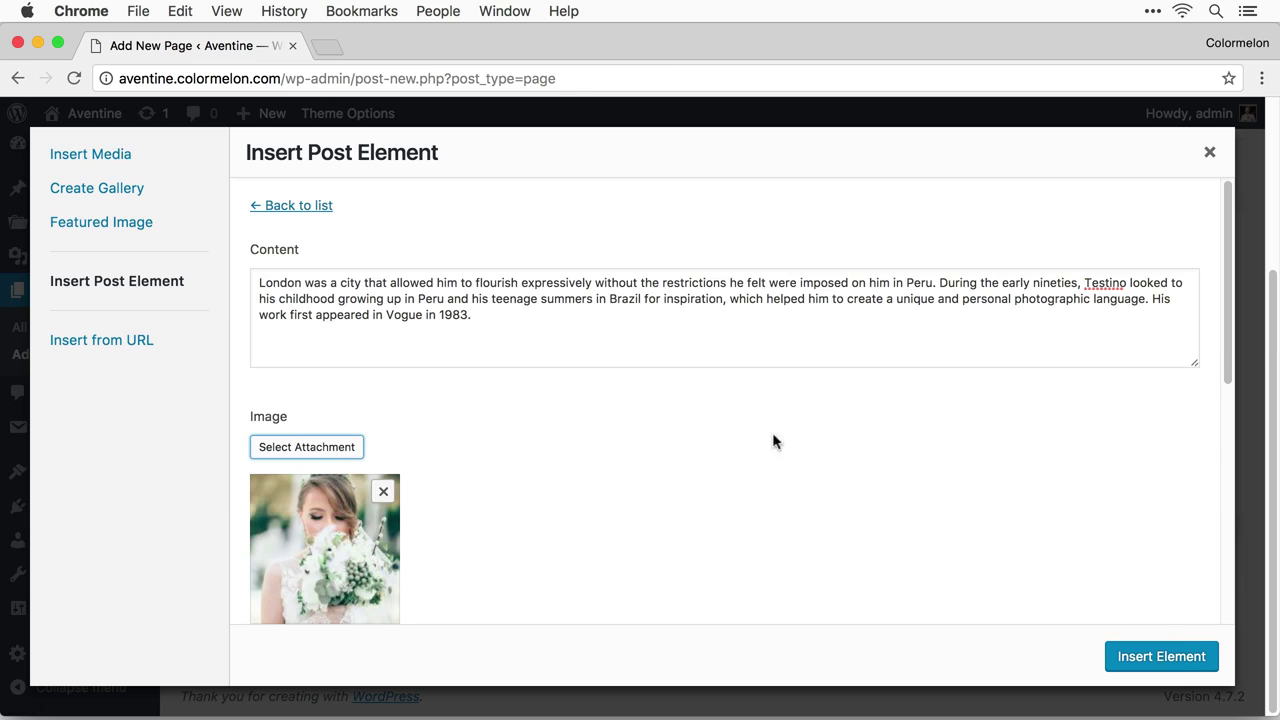
pyautogui.scroll(-4, 765, 436)
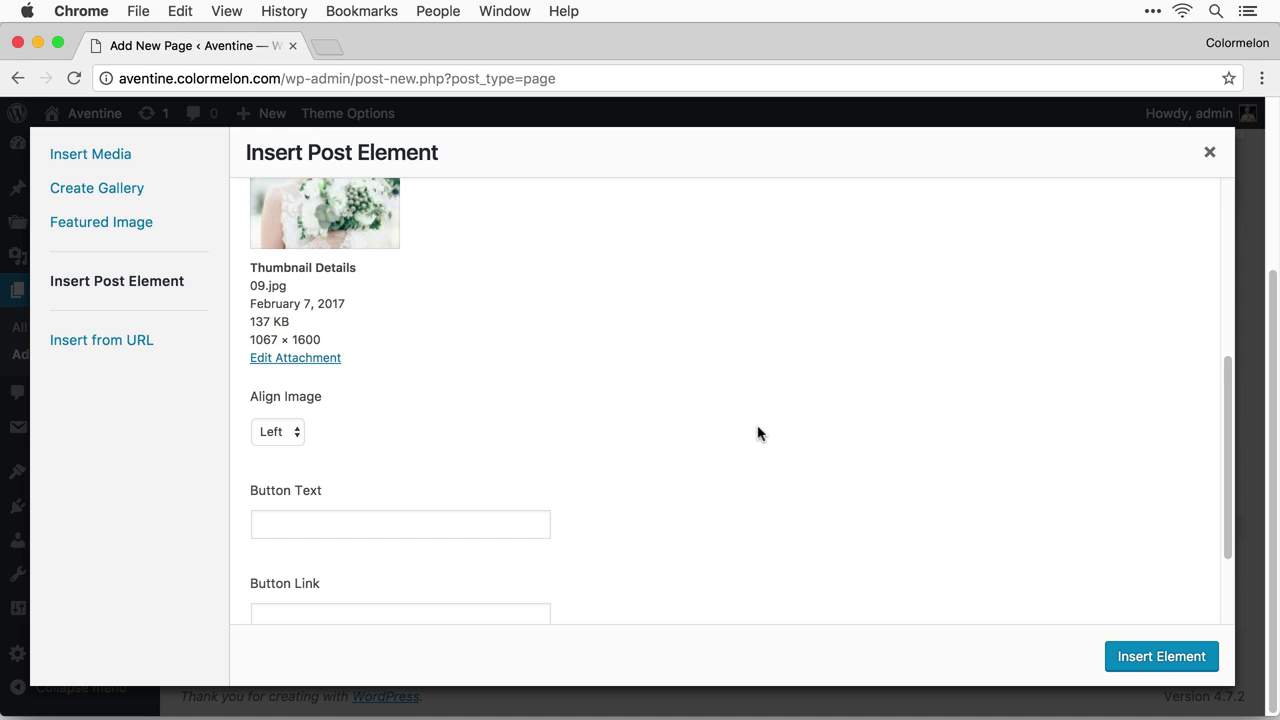
pyautogui.scroll(-1, 758, 432)
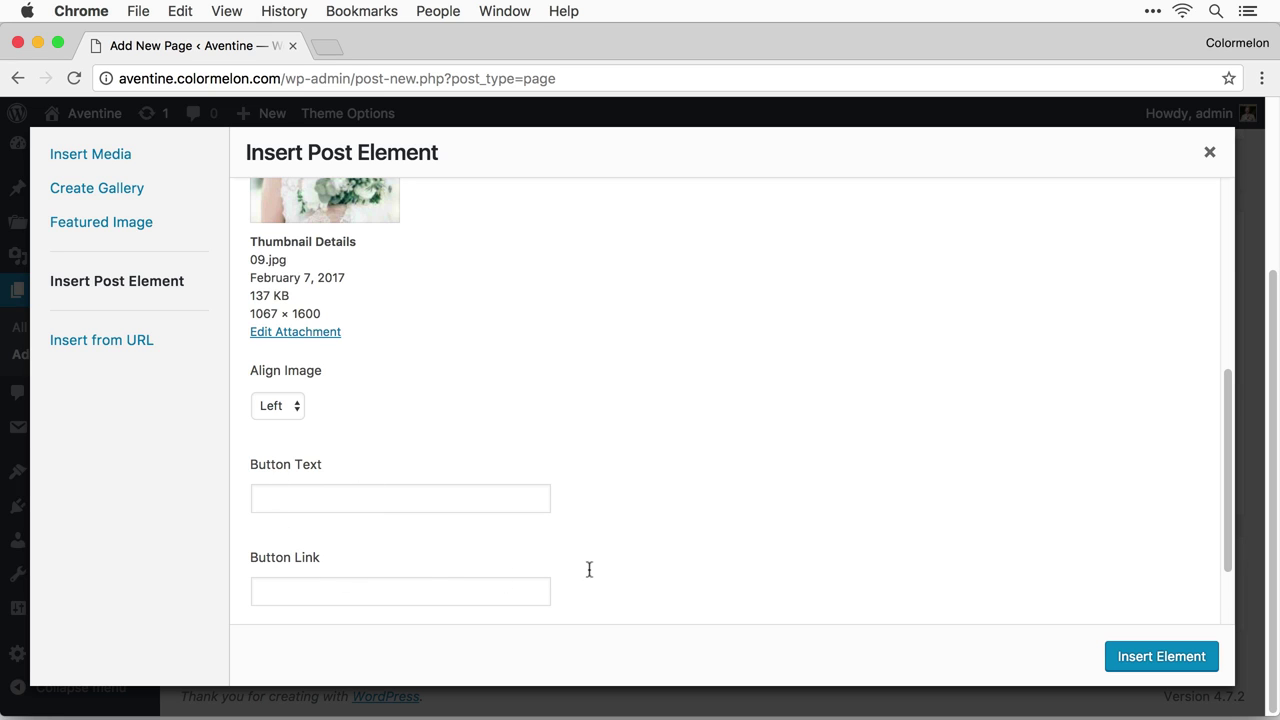
pyautogui.click(1176, 664)
# Examine the inserted Services Block in the editor, comparing its layout at 90% and 80% browser zoom, and restore the default zoom.
pyautogui.scroll(-4, 721, 494)
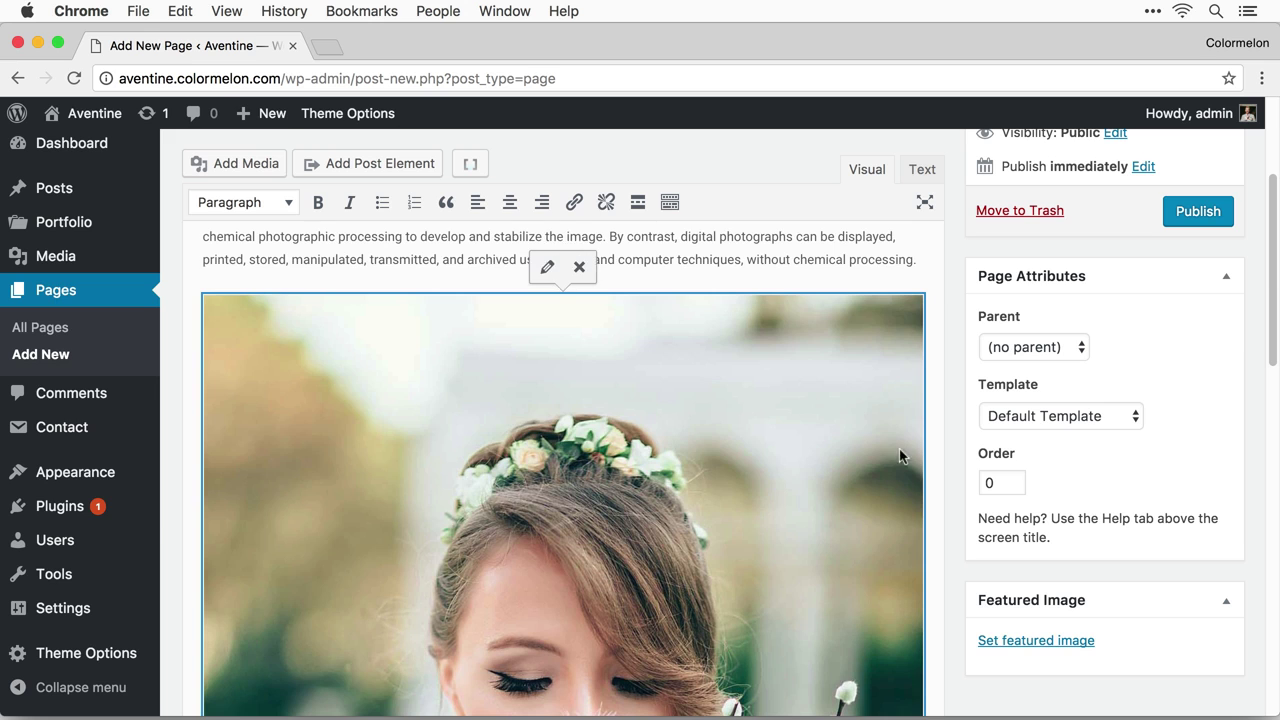
pyautogui.scroll(3, 875, 465)
pyautogui.scroll(-8, 875, 465)
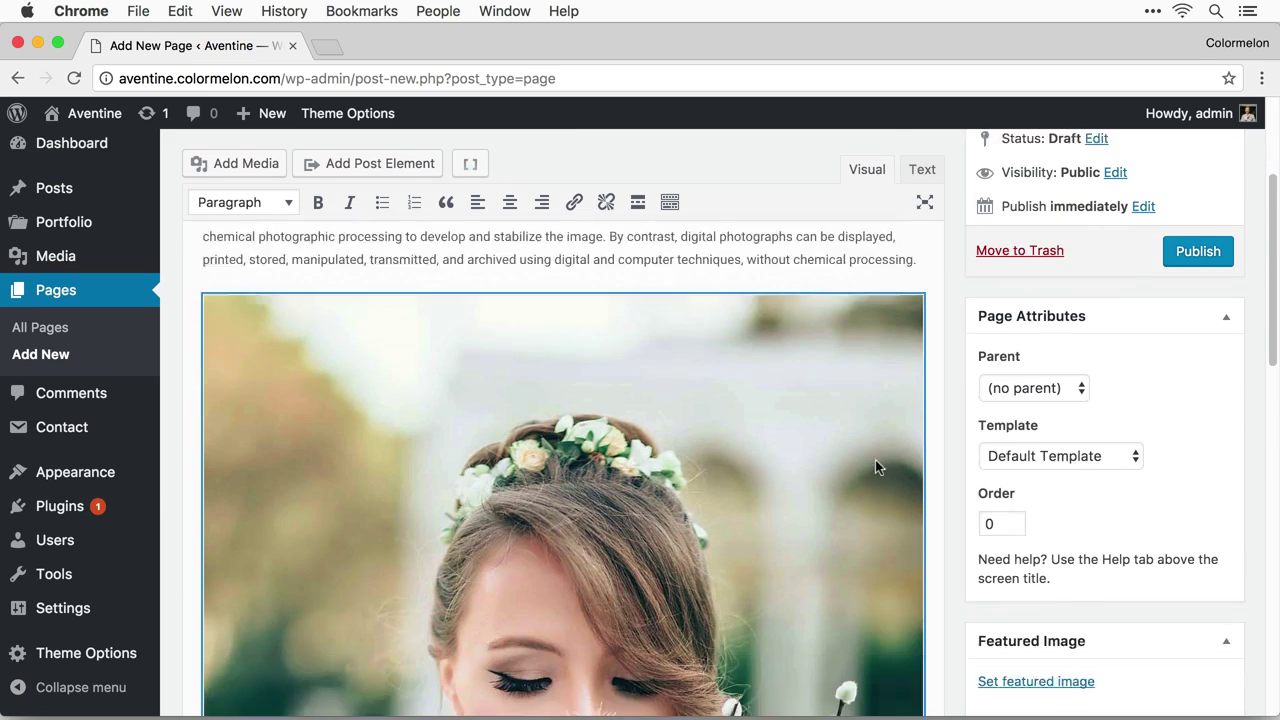
pyautogui.scroll(3, 876, 465)
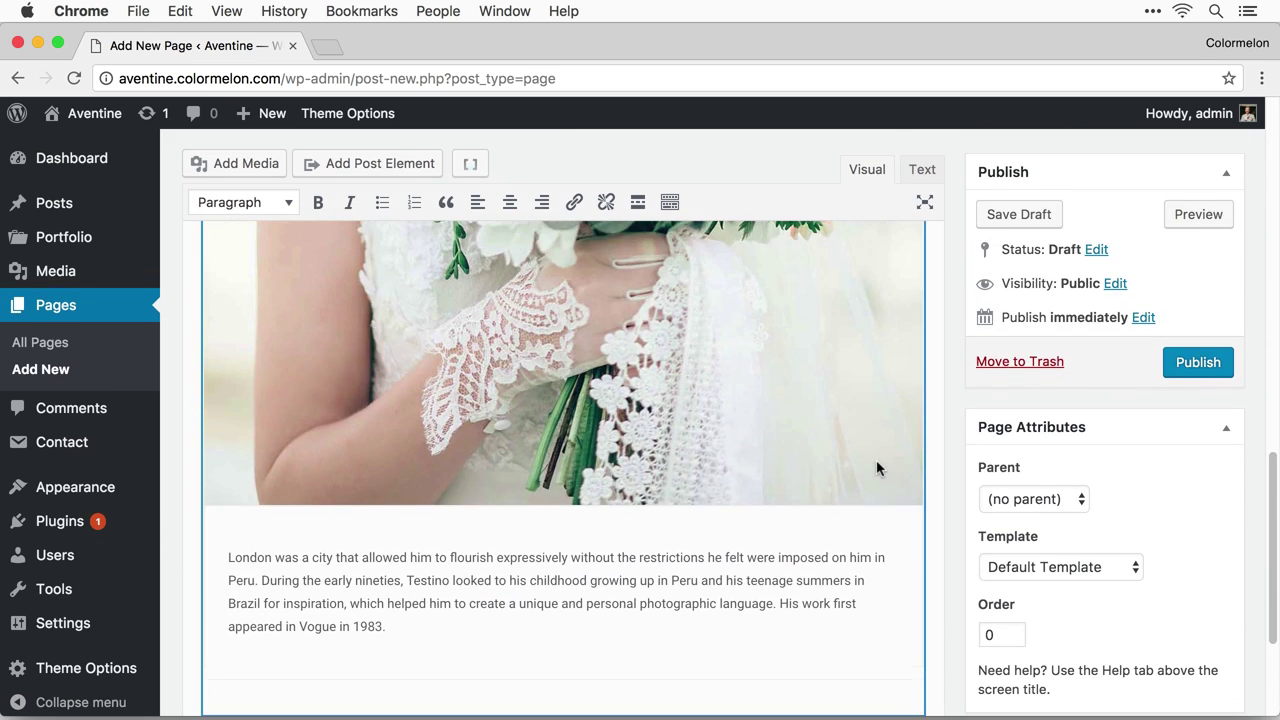
pyautogui.scroll(-2, 830, 550)
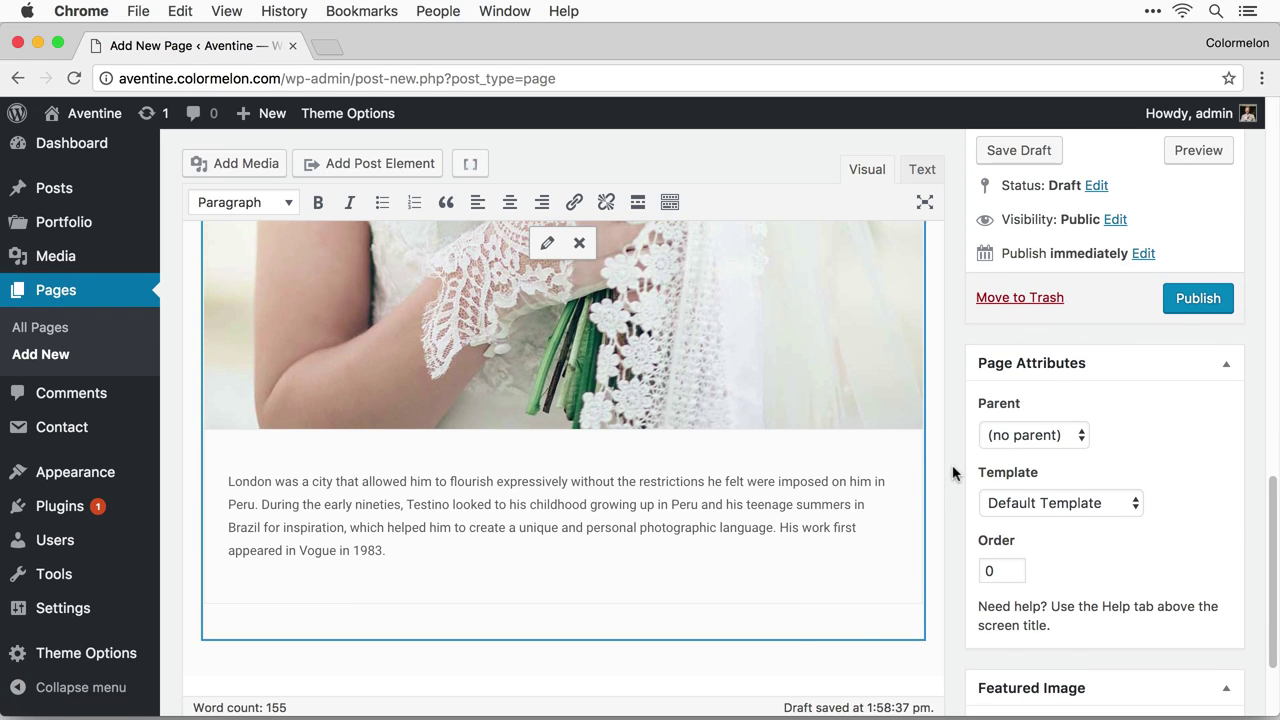
pyautogui.press('super+minus')
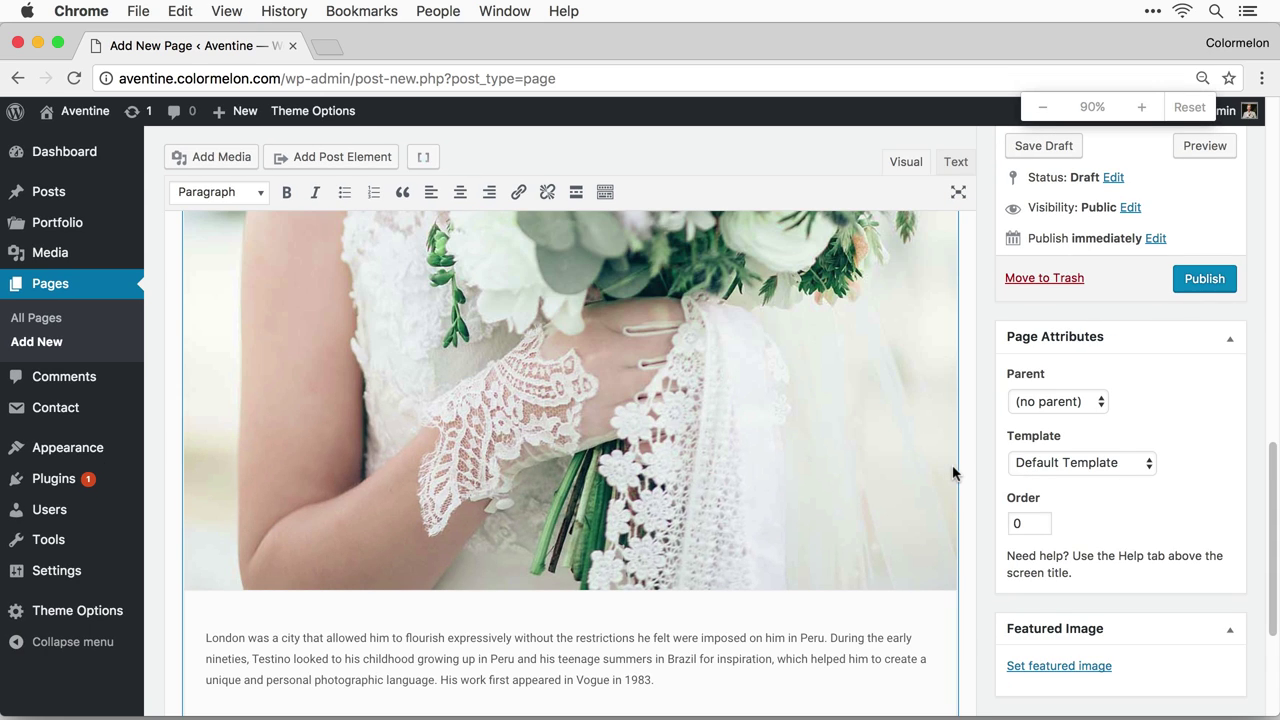
pyautogui.press('super+minus')
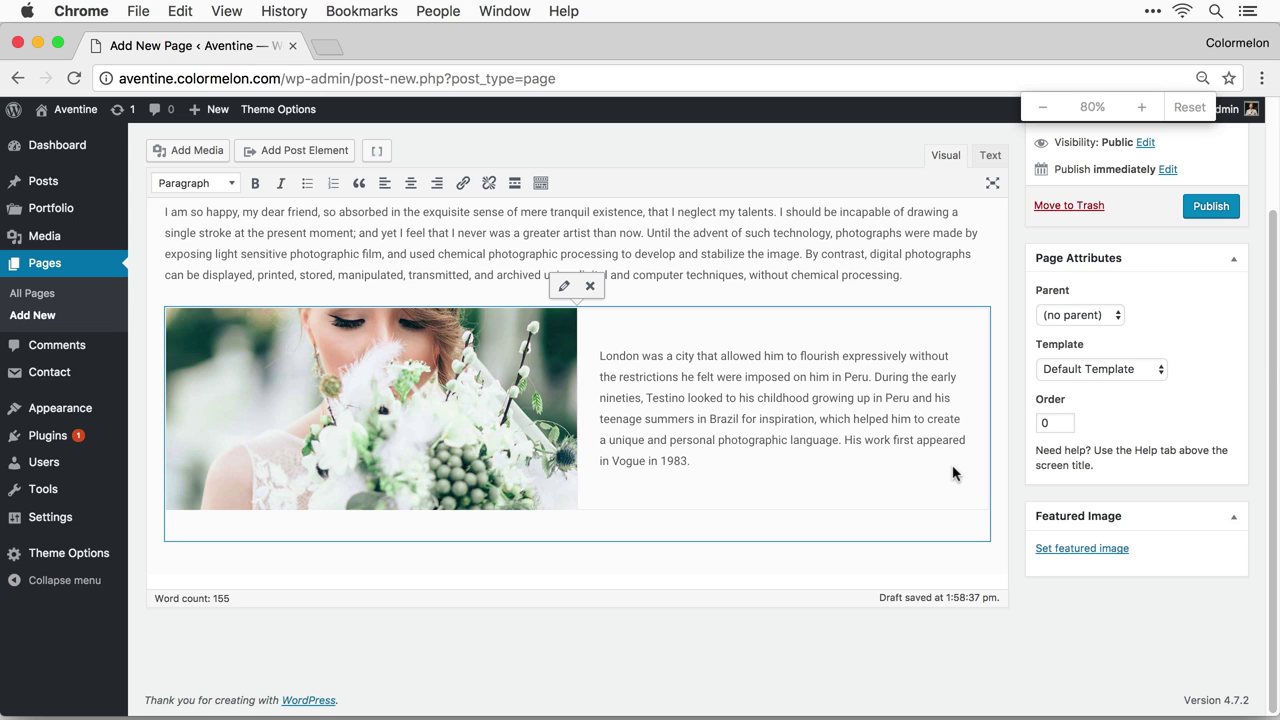
pyautogui.press('super+0')
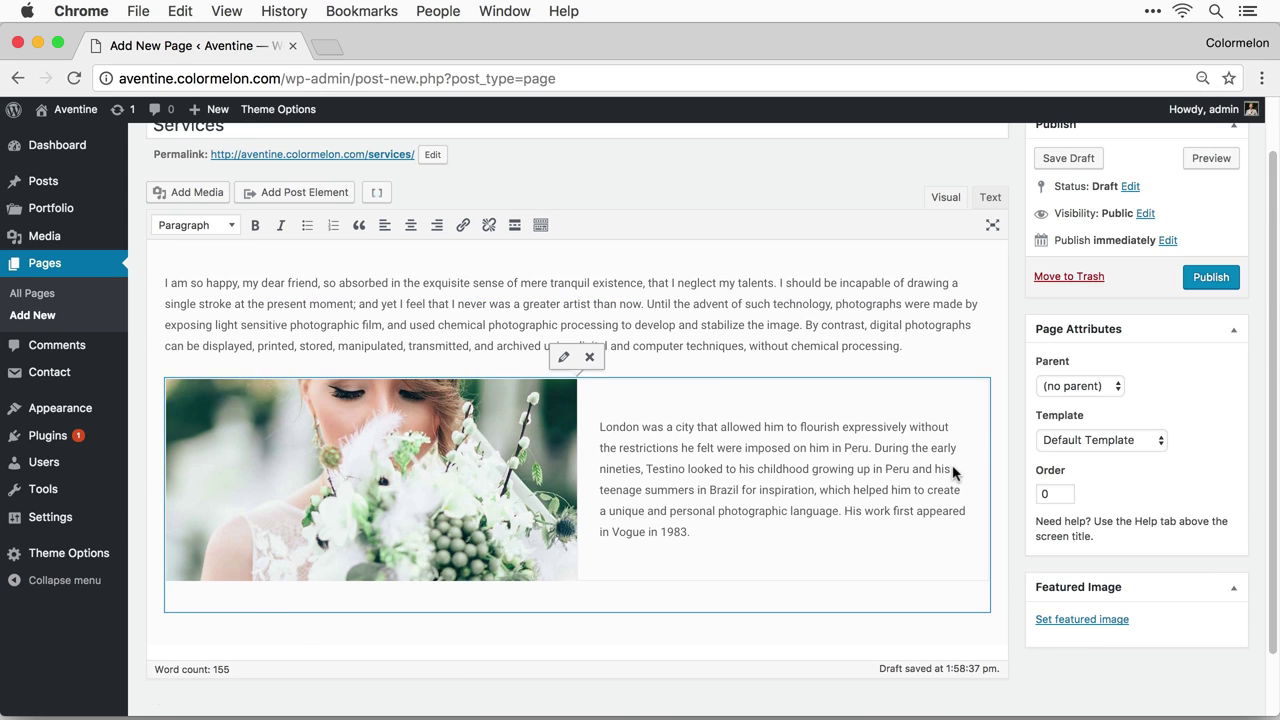
# Start a second Services Block on a new line below the first one and change its image alignment.
pyautogui.scroll(-10, 766, 493)
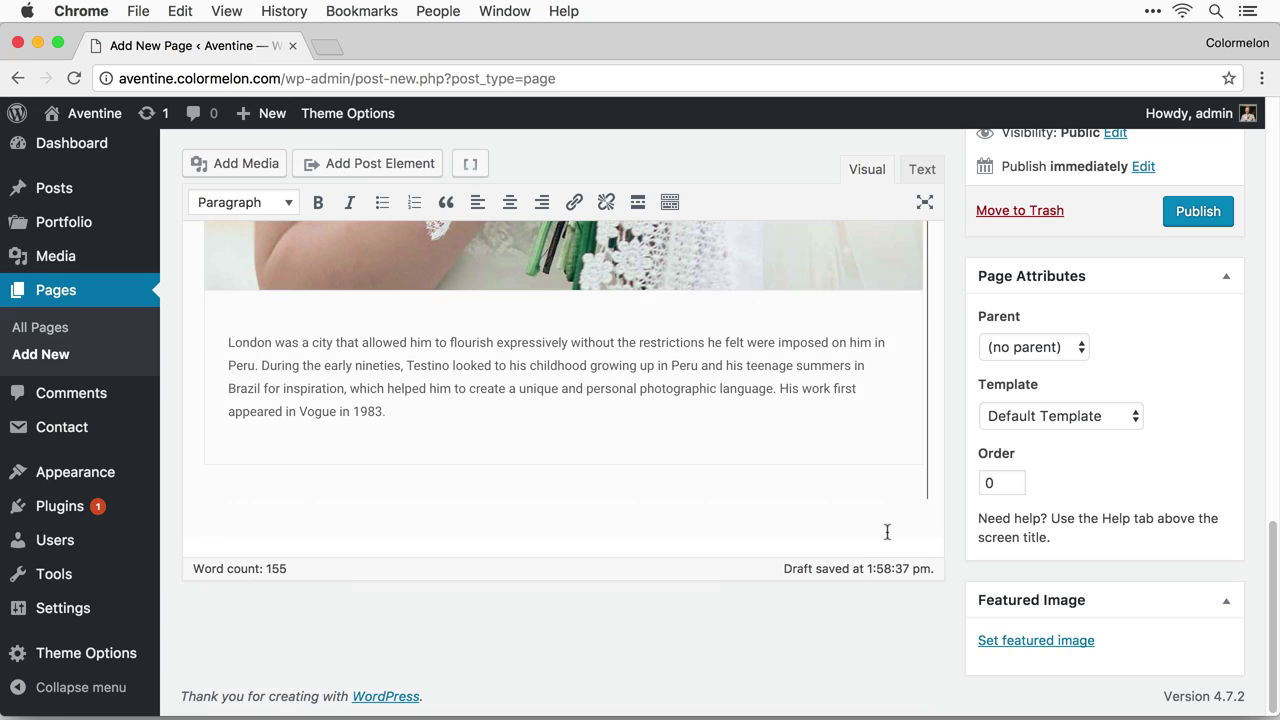
pyautogui.press('Return')
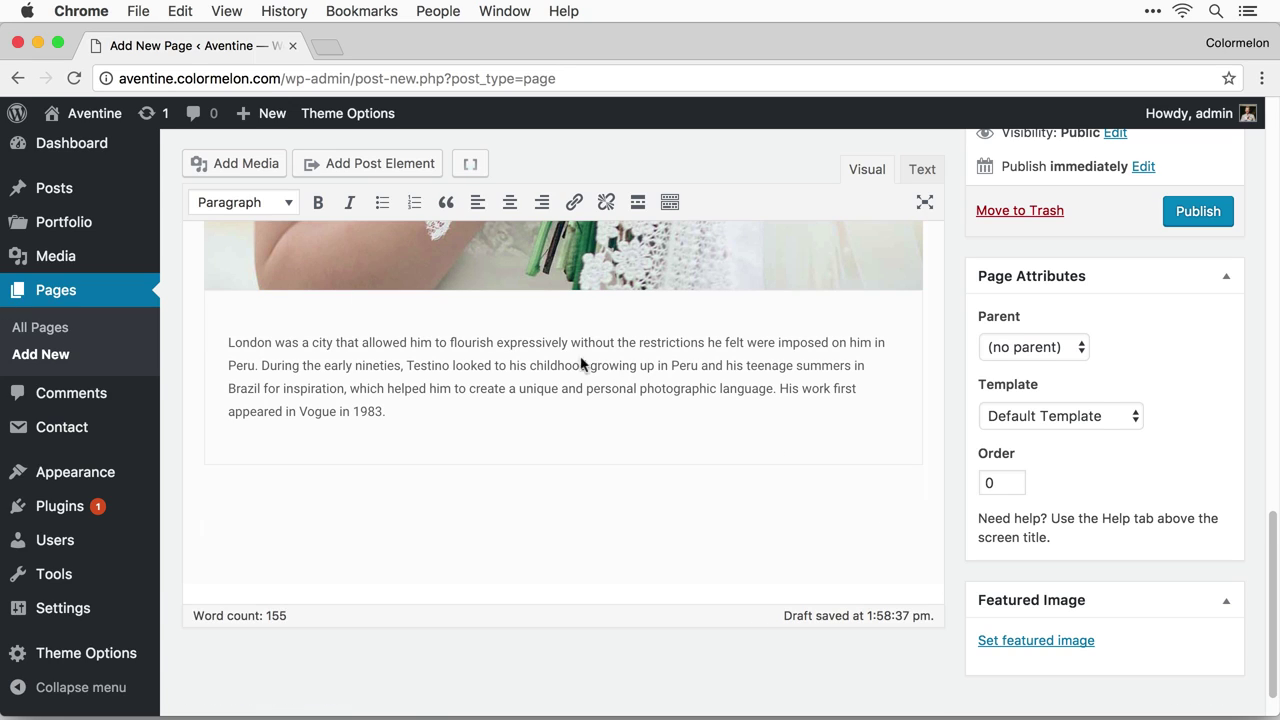
pyautogui.click(369, 163)
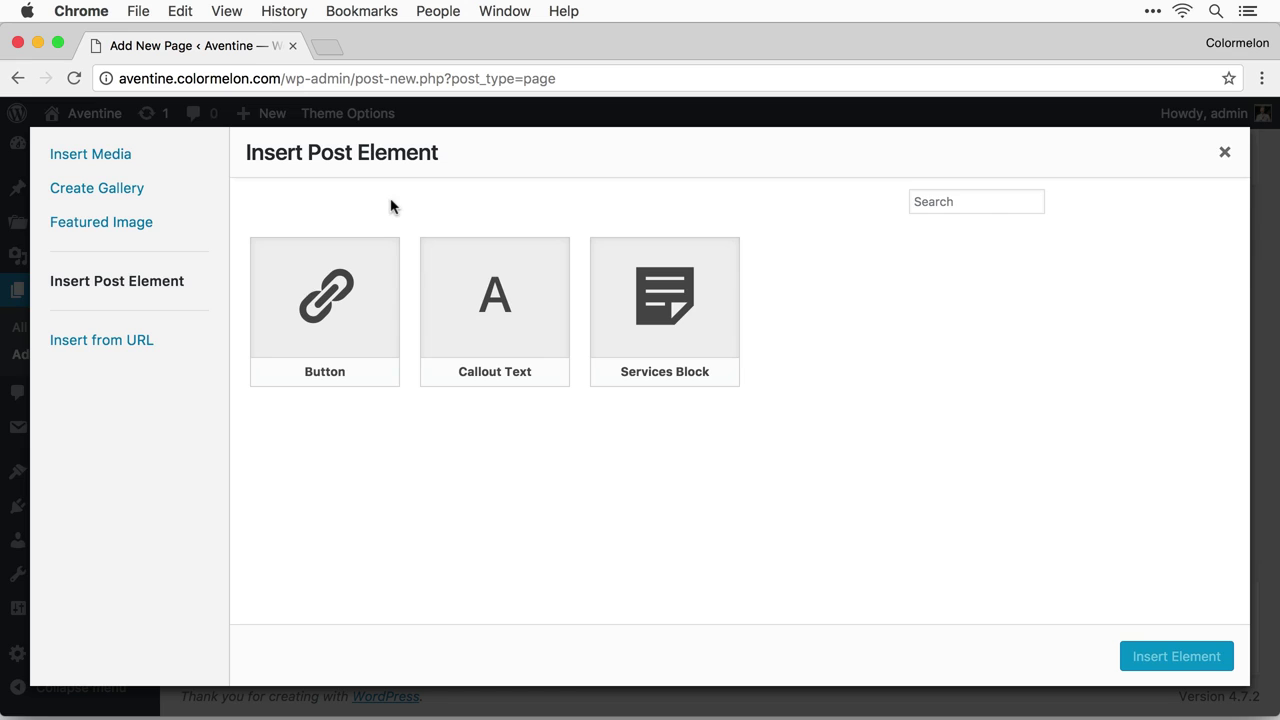
pyautogui.click(668, 292)
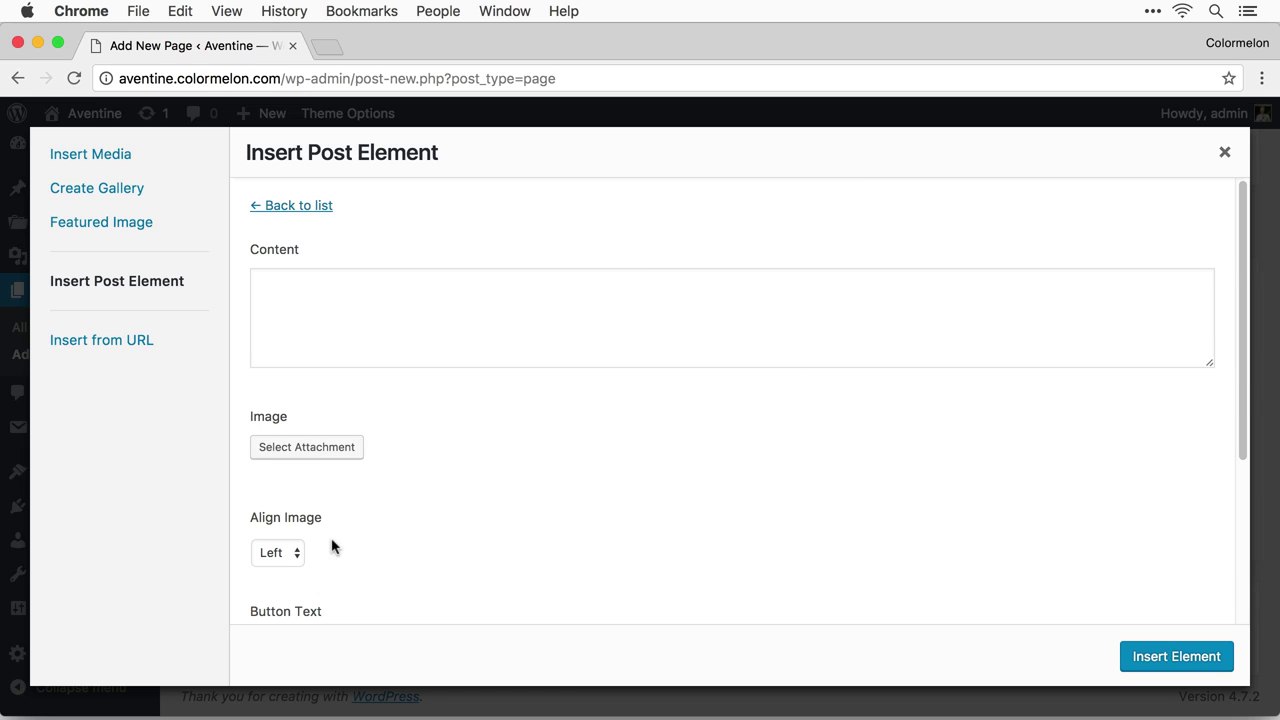
pyautogui.click(295, 557)
pyautogui.click(295, 570)
# Give the second block the image landscape-1.jpg and content beginning "A wonderful serenity has taken possession of my entire soul", and insert it.
pyautogui.click(324, 452)
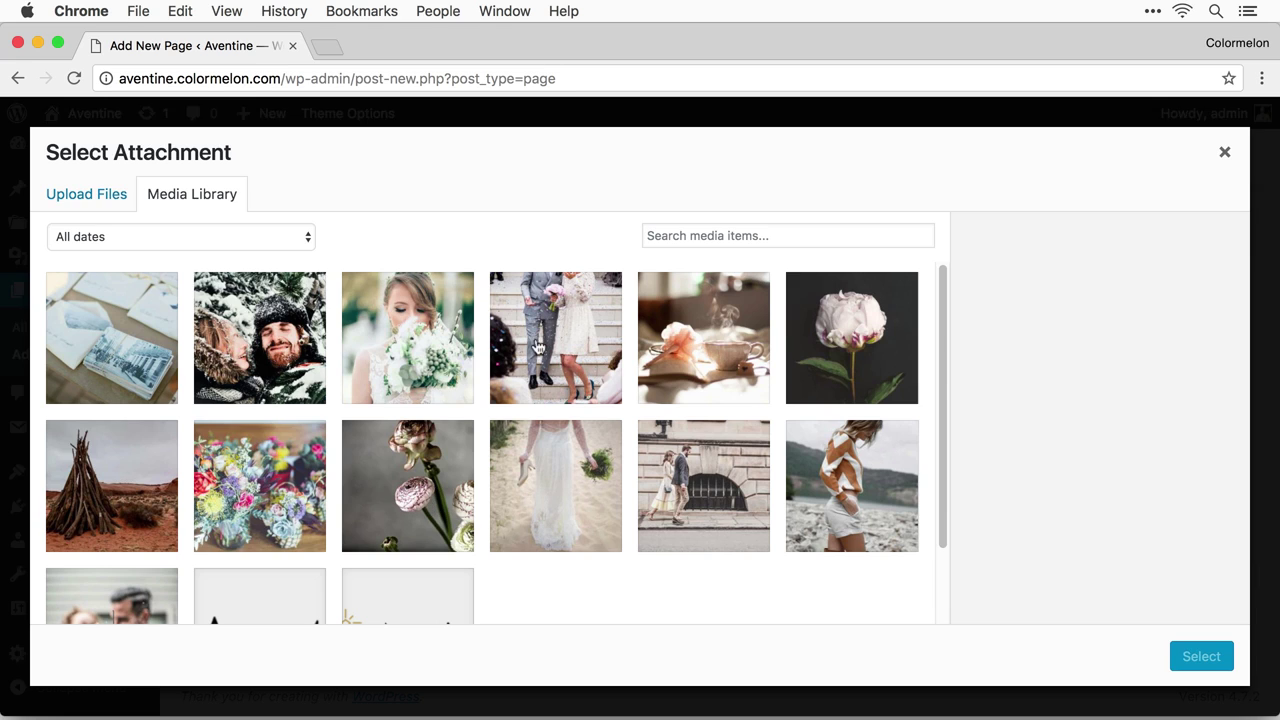
pyautogui.click(558, 438)
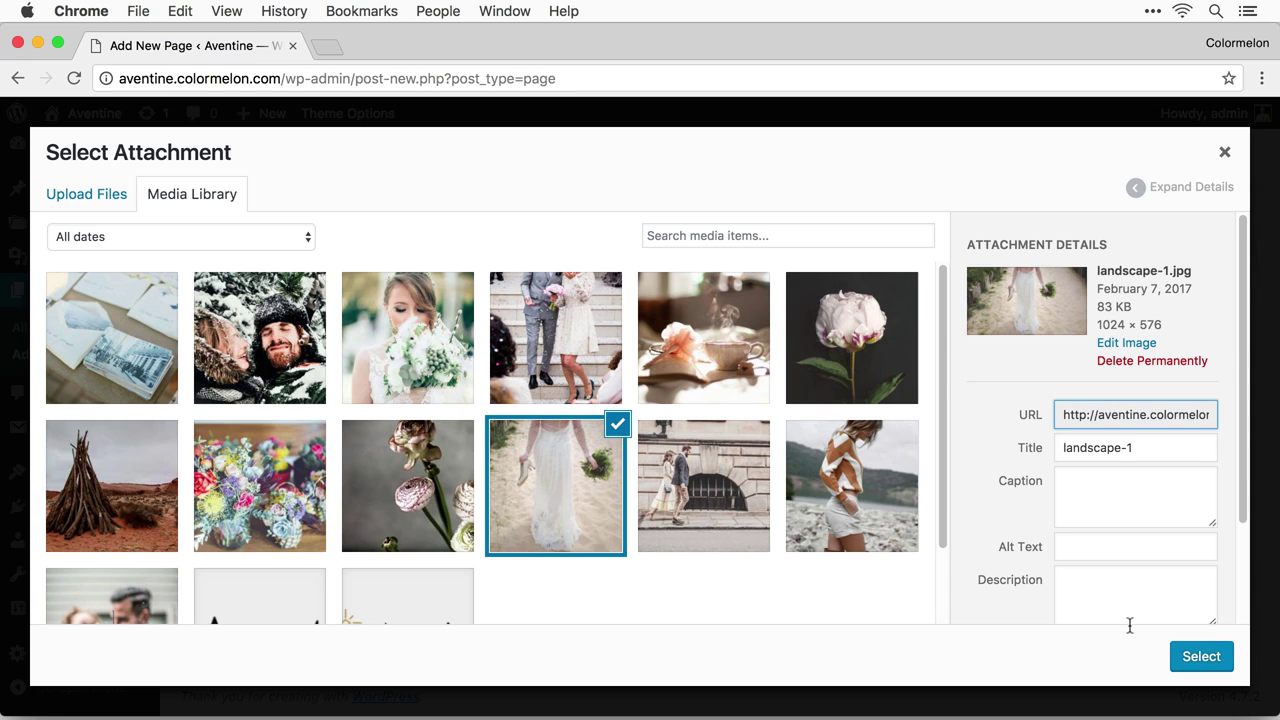
pyautogui.click(1200, 658)
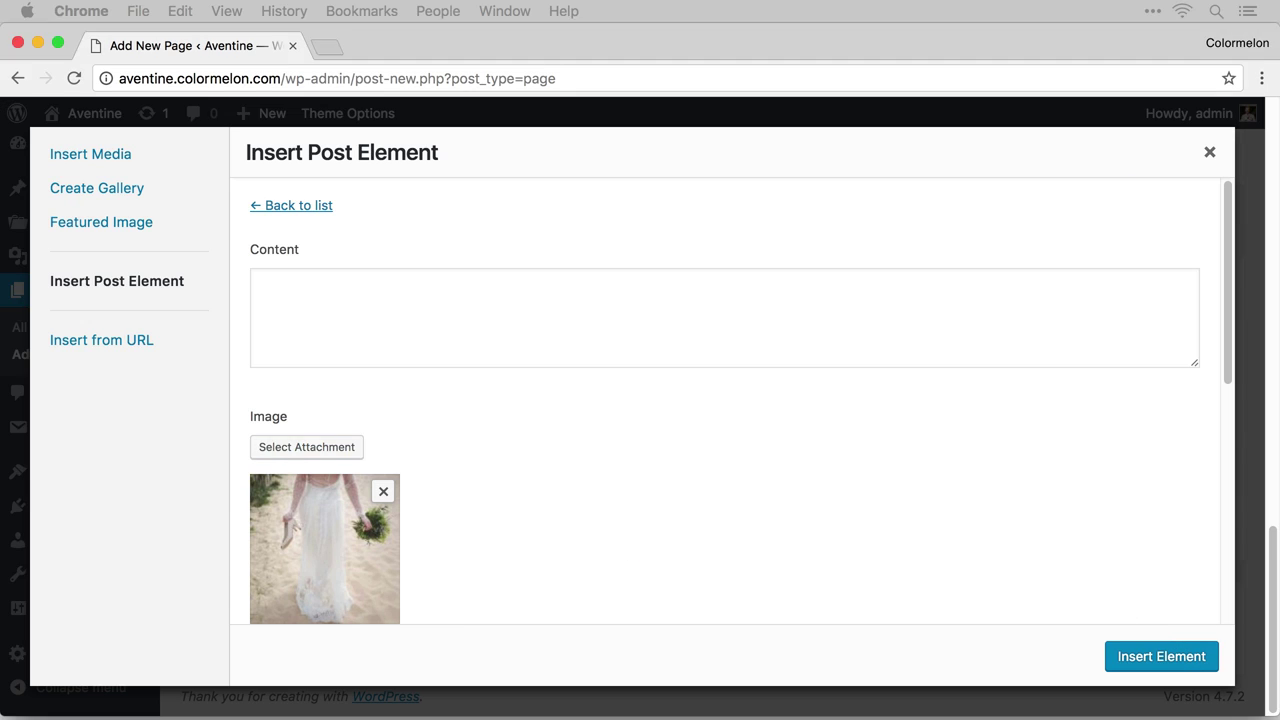
pyautogui.click(434, 320)
pyautogui.write('A wonderful serenity has taken possession of my entire soul, like these sweet mornings of spring which I enjoy with my whole heart. I am alone, and feel the charm of existence in this spot, which was created for the bliss of souls like mine. I am so happy, my dear friend, so absorbed.')
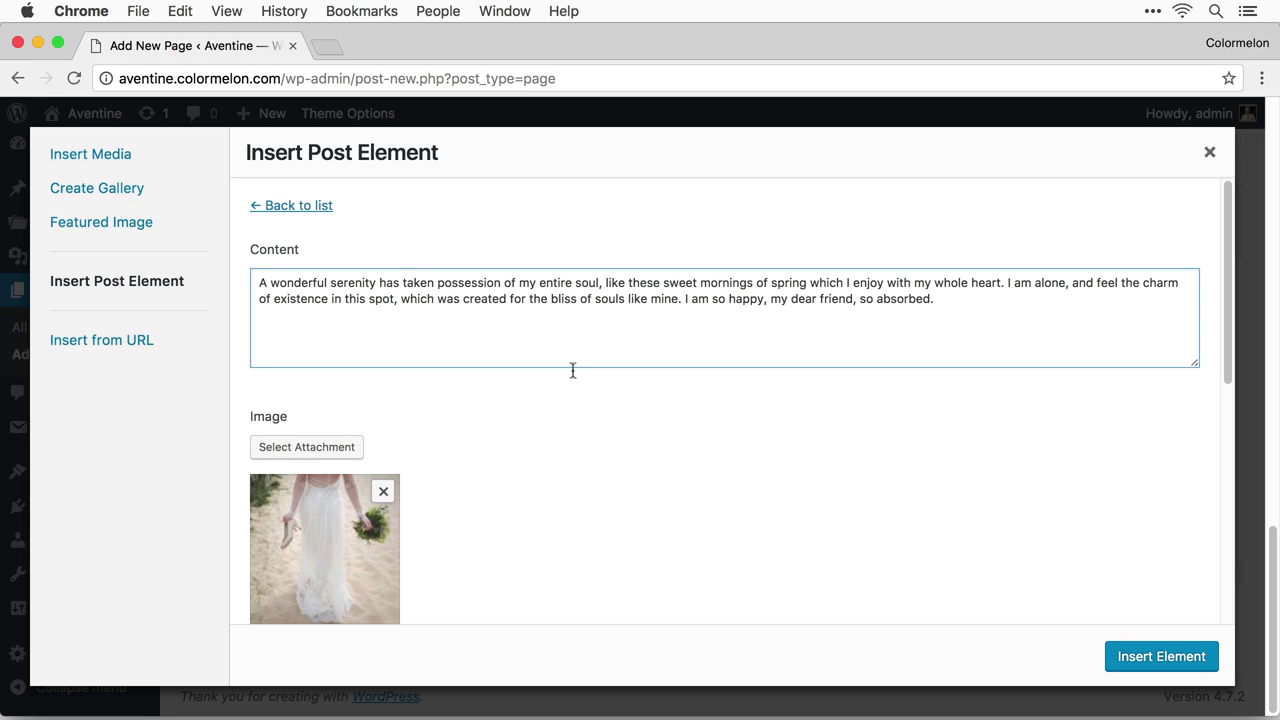
pyautogui.click(795, 530)
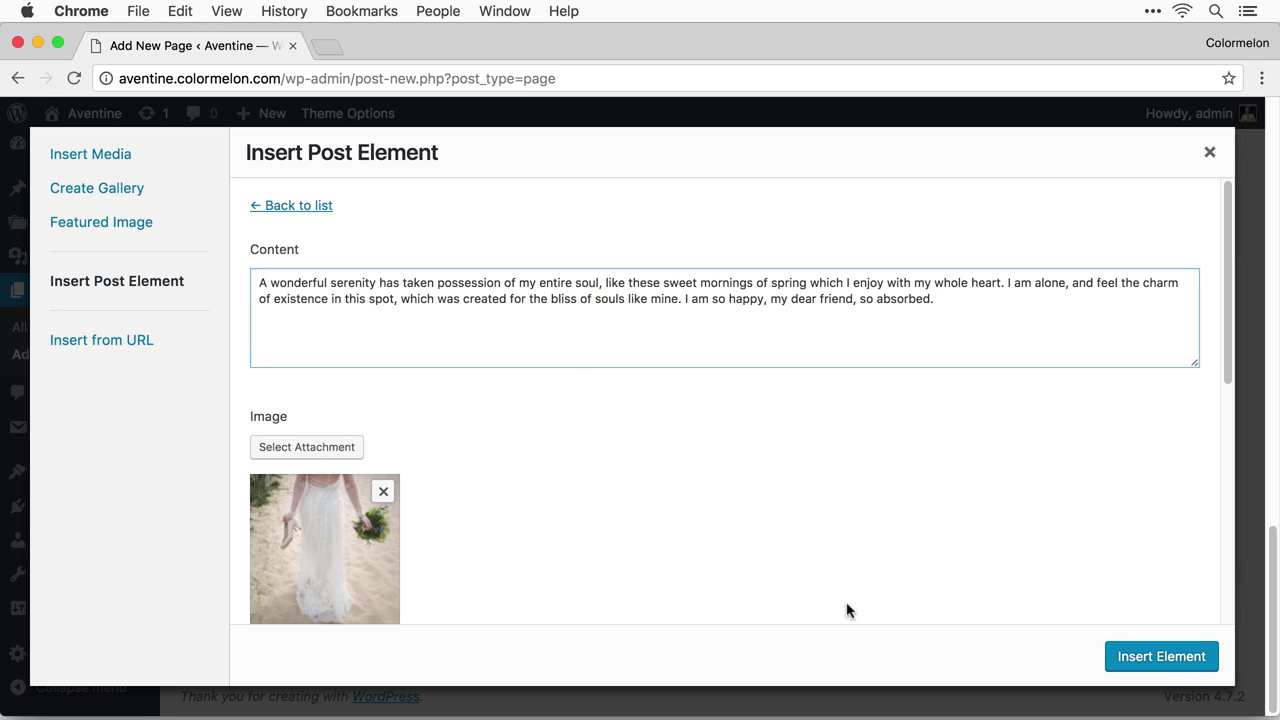
pyautogui.click(1161, 658)
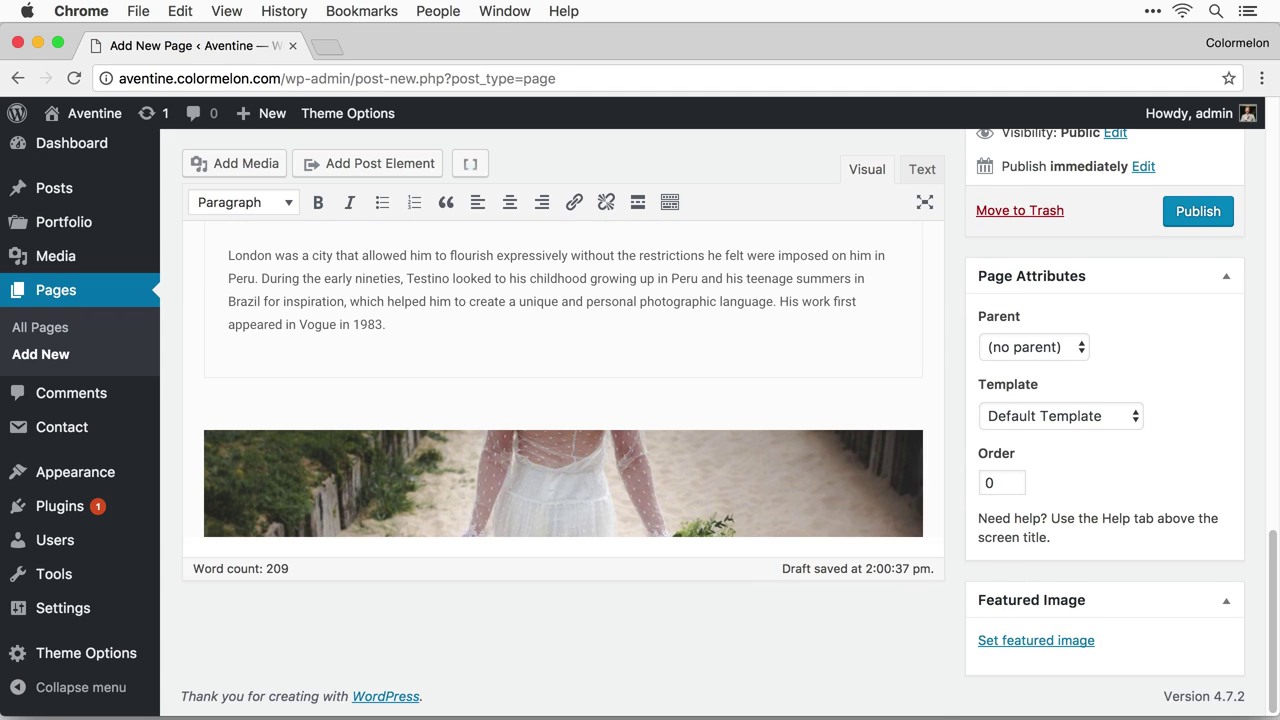
# Start a third Services Block below the second, with image 04.jpg and content beginning "Artistic growth is, more than it is anything else".
pyautogui.scroll(-4, 553, 169)
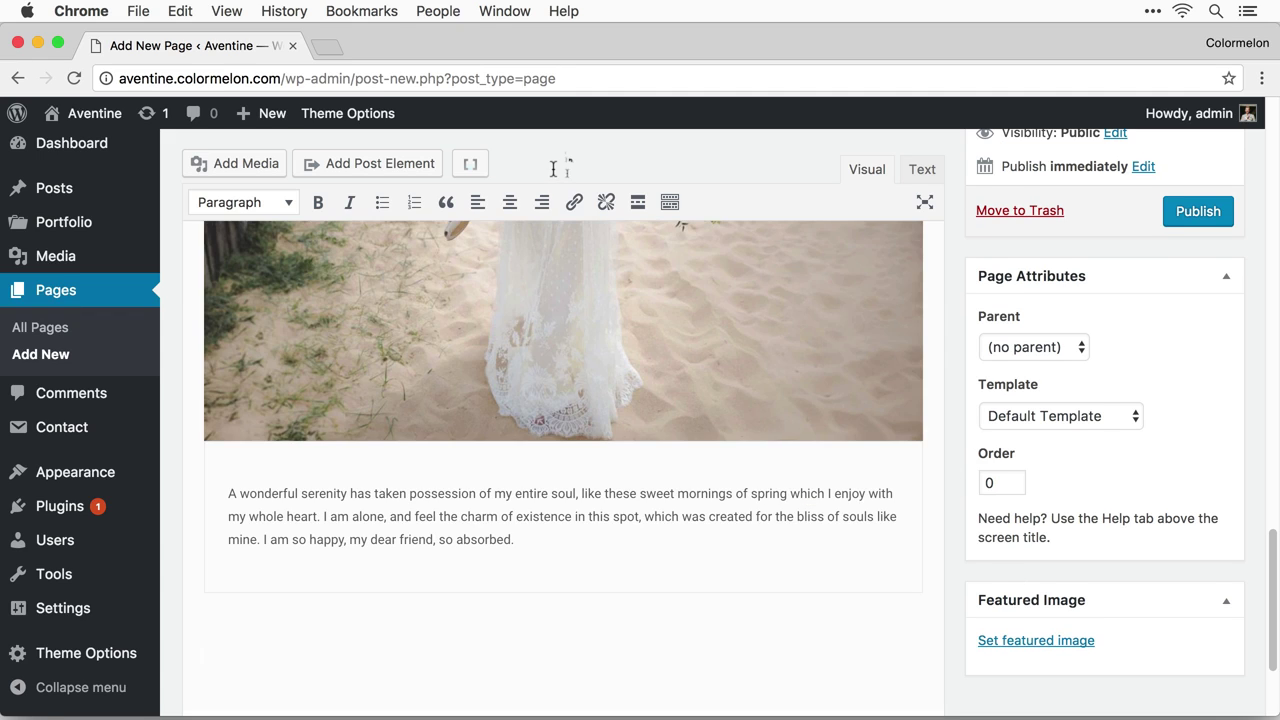
pyautogui.click(391, 165)
pyautogui.click(656, 318)
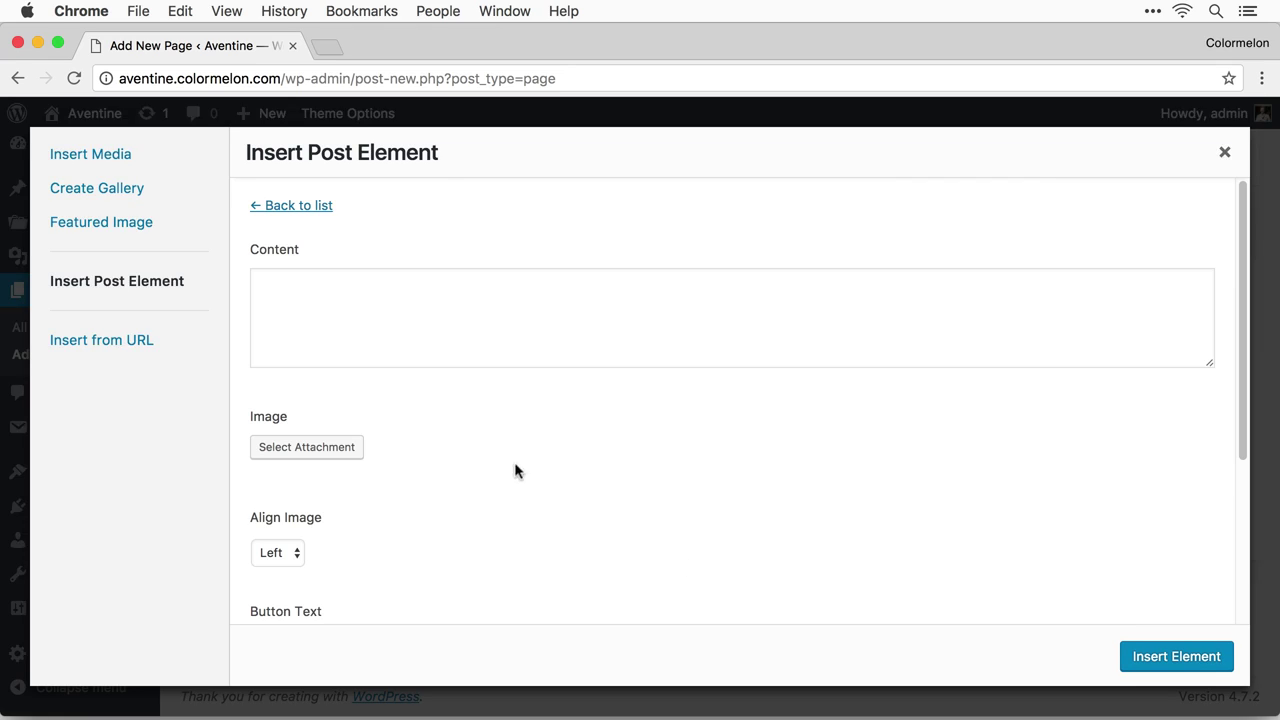
pyautogui.click(313, 449)
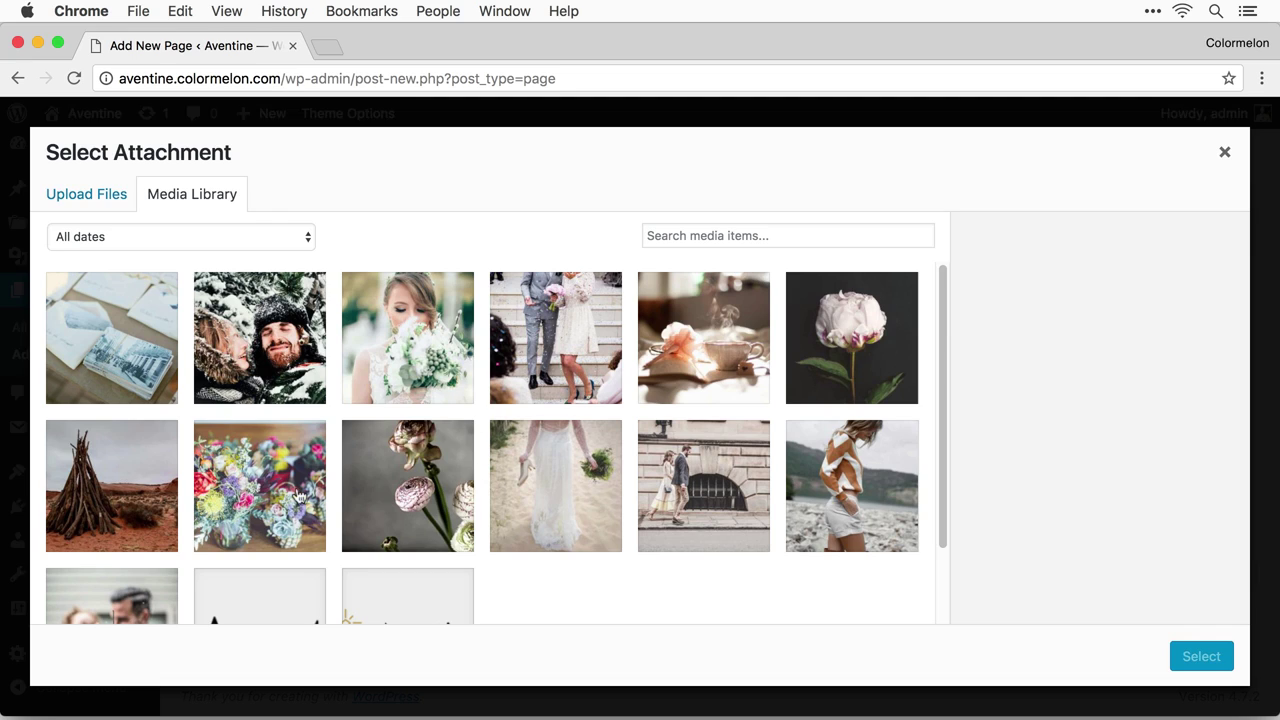
pyautogui.click(247, 500)
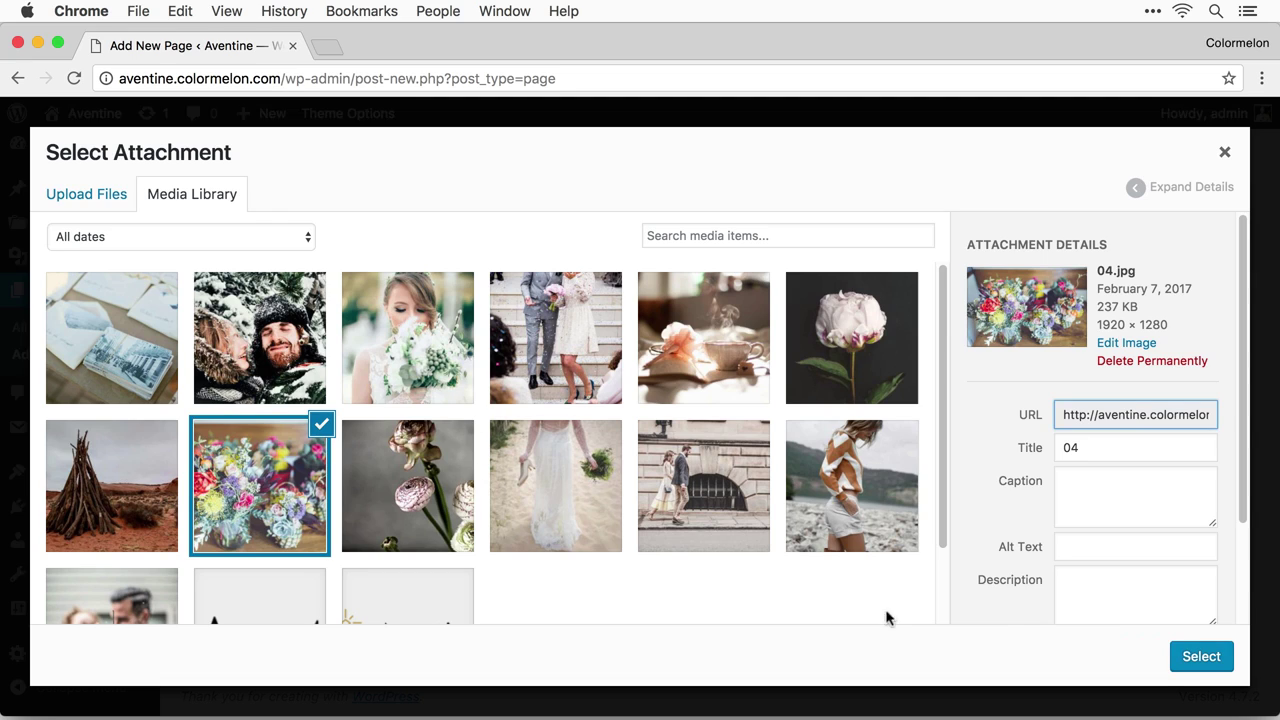
pyautogui.click(1192, 666)
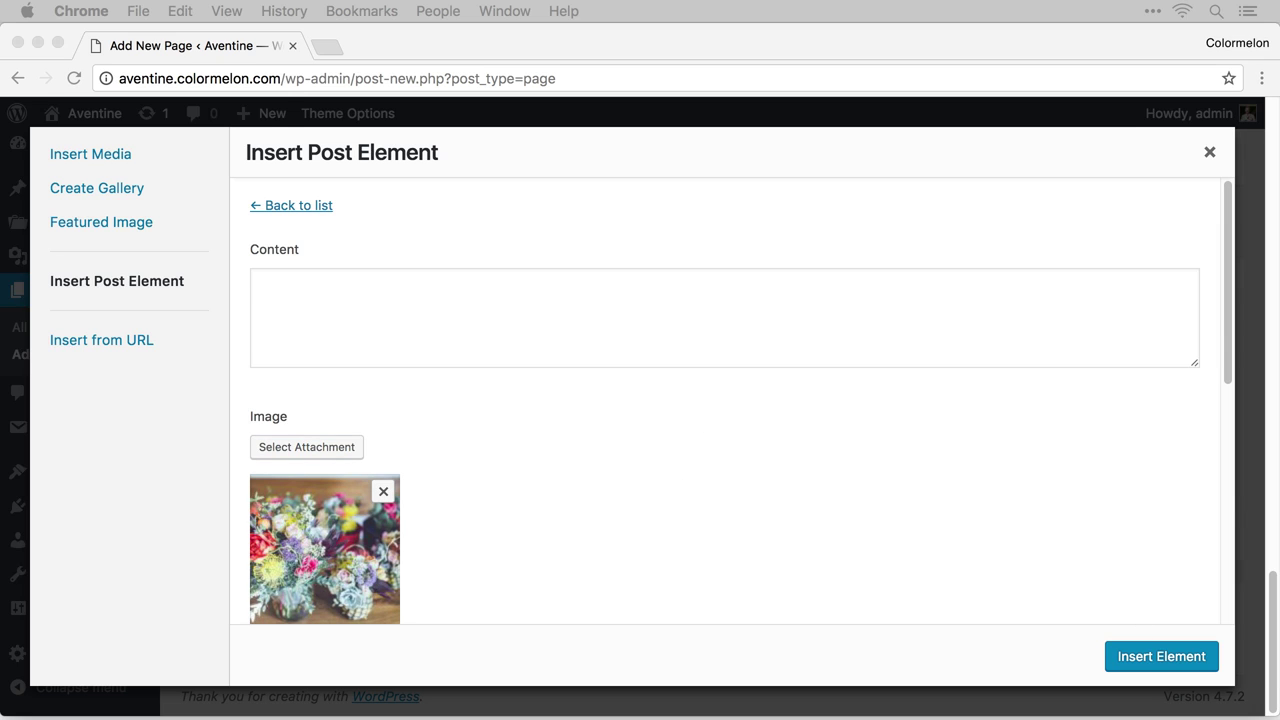
pyautogui.click(409, 309)
pyautogui.write('Artistic growth is, more than it is anything else, a refining of the sense of truthfulness. The stupid believe that to be truthful is easy; only the artist, the great artist, knows how difficult it is. Every child is an artist. the challenge is to remain an artist once he grows up. Saturday found him for the first time strolling alone through Zurich, breathing in the heady smell of his freedom. The future was again a secret. Mario Testino, born on October 30, 1954, is one of the most influential fashion and portrait photographers of our time.')
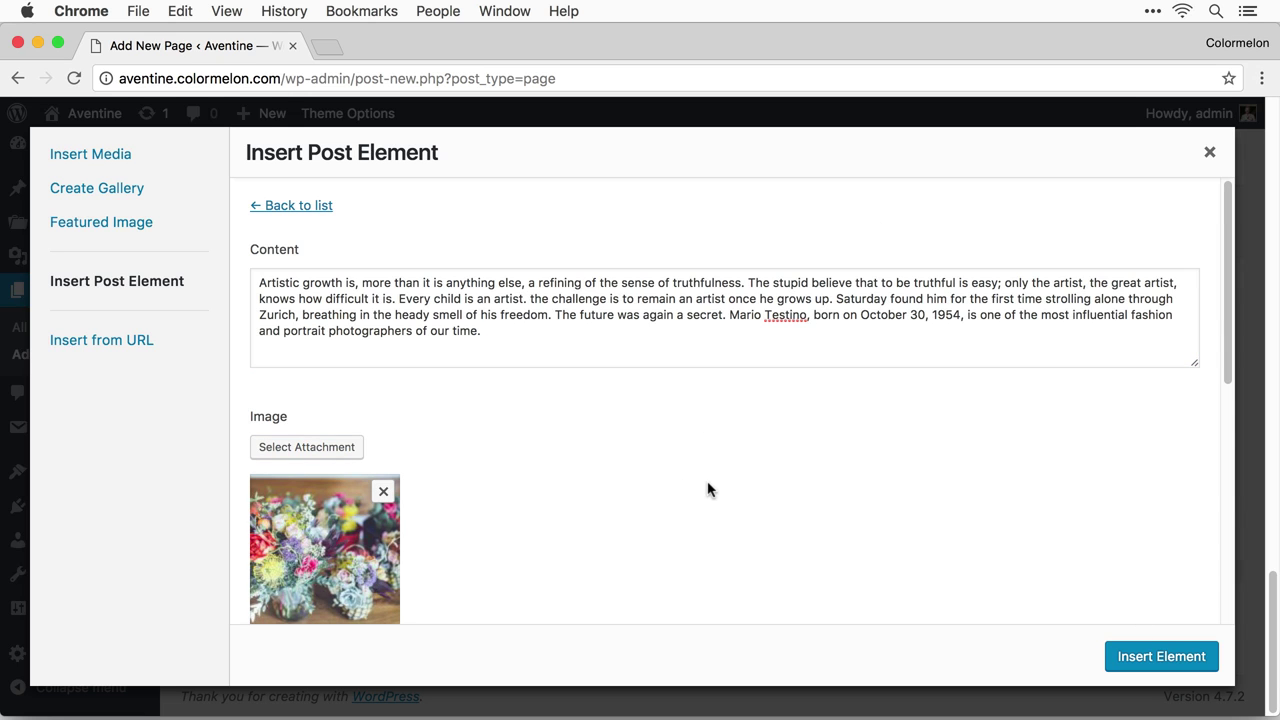
pyautogui.scroll(-5, 707, 489)
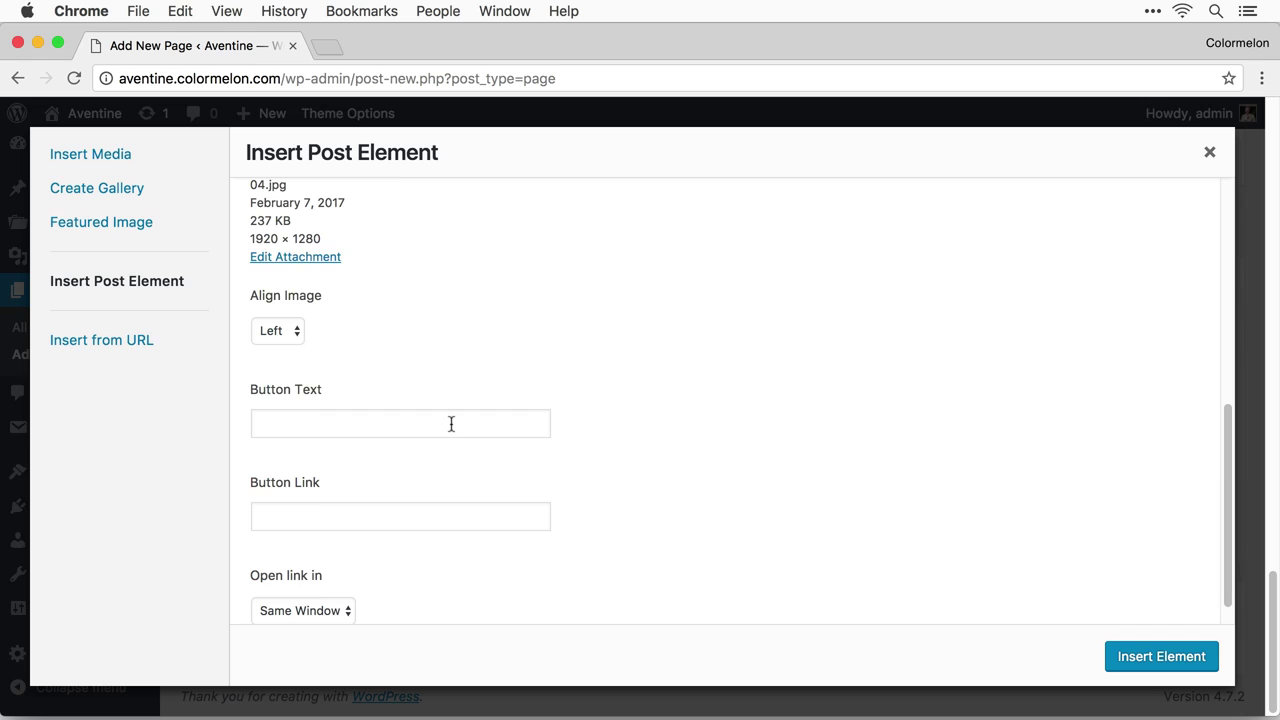
pyautogui.click(451, 424)
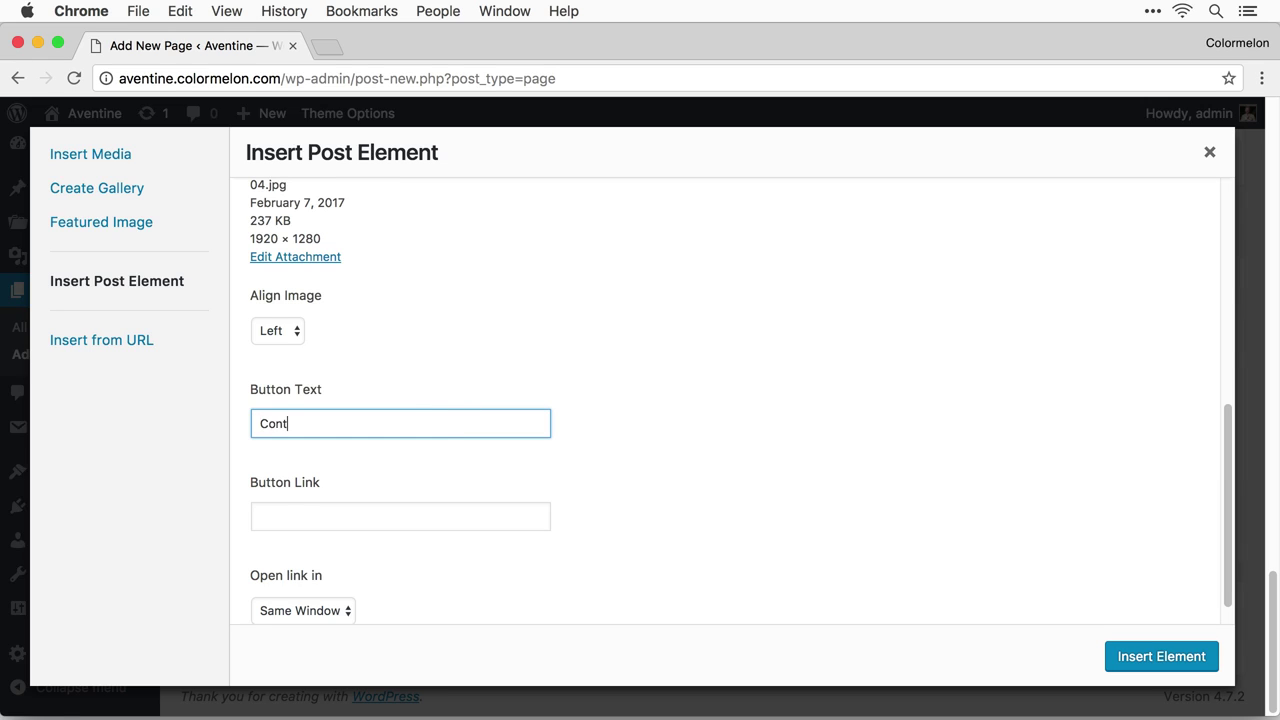
pyautogui.click(757, 460)
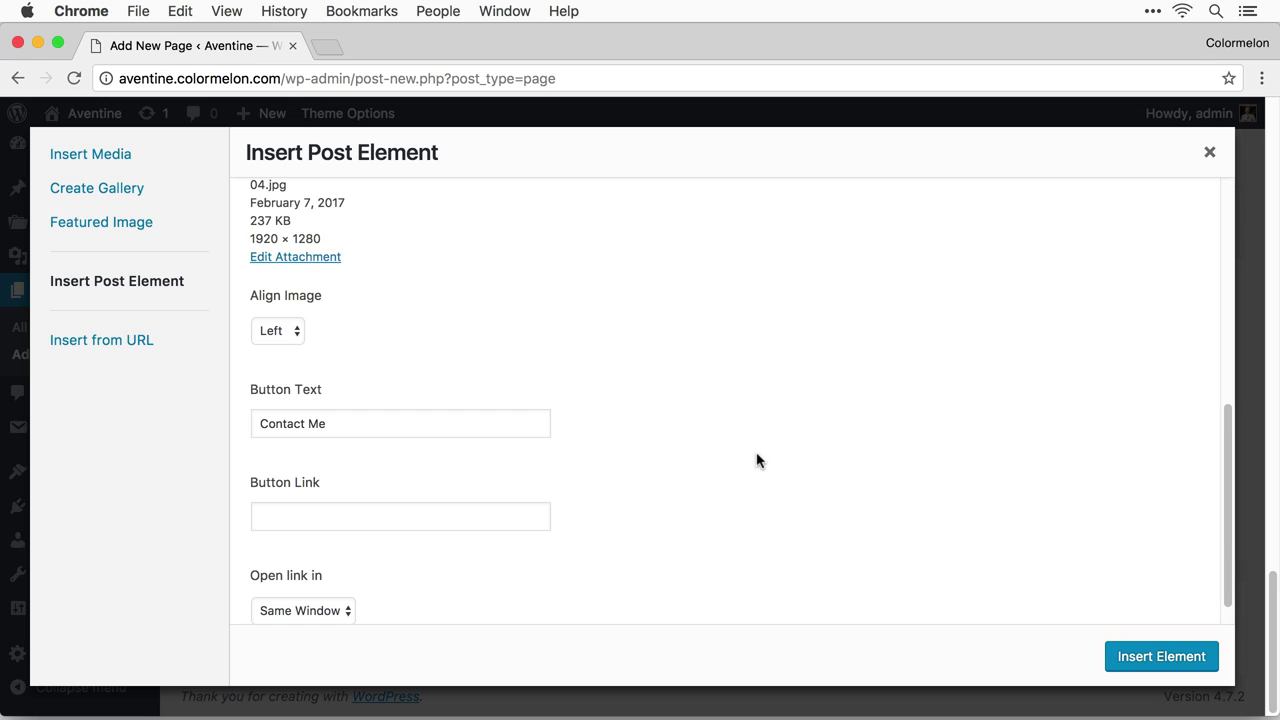
pyautogui.click(515, 516)
pyautogui.write('http://aventine.colormelon.com/contact-me/')
pyautogui.click(895, 567)
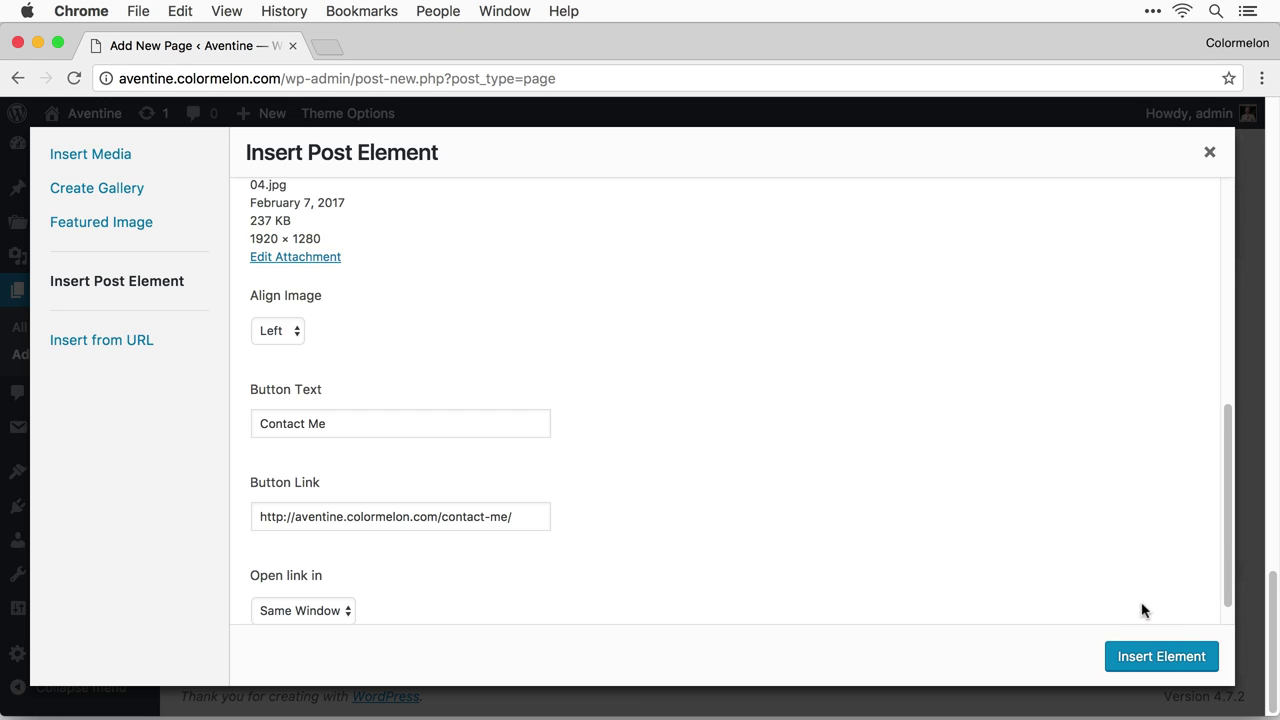
pyautogui.click(1173, 665)
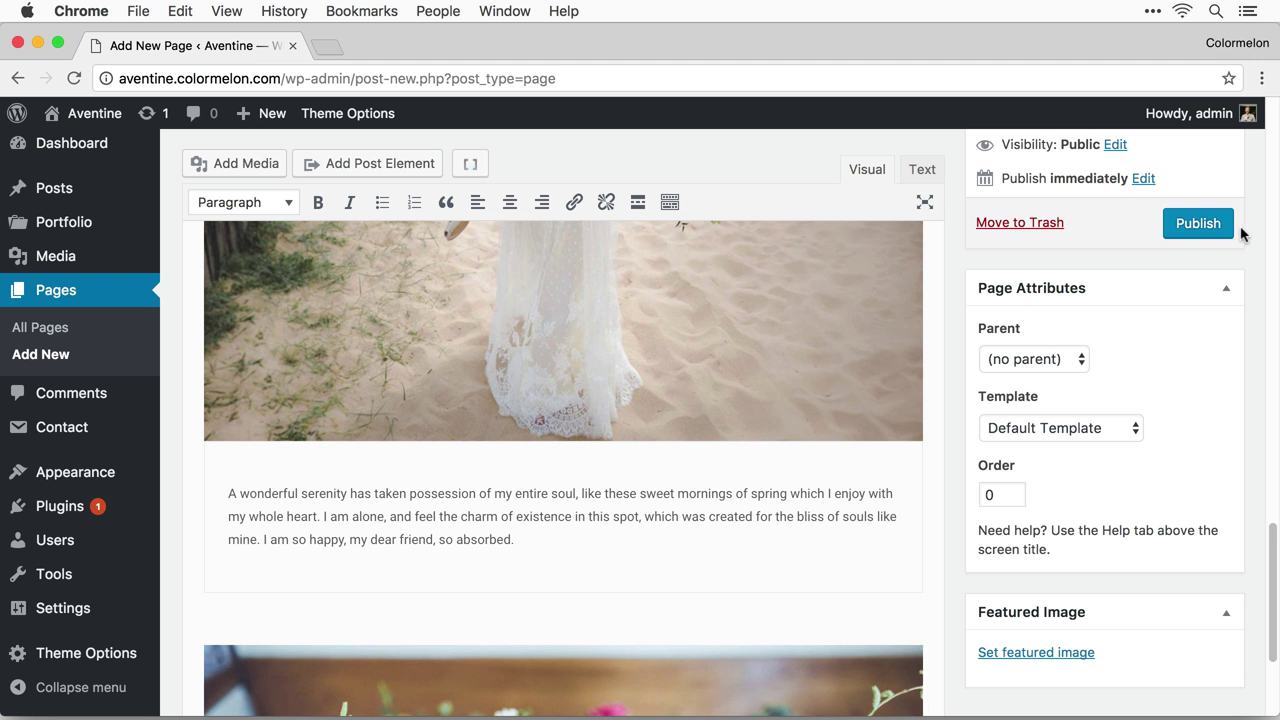
# Publish the Services page and open its permalink in a new tab to review the alternating block layout.
pyautogui.click(1187, 234)
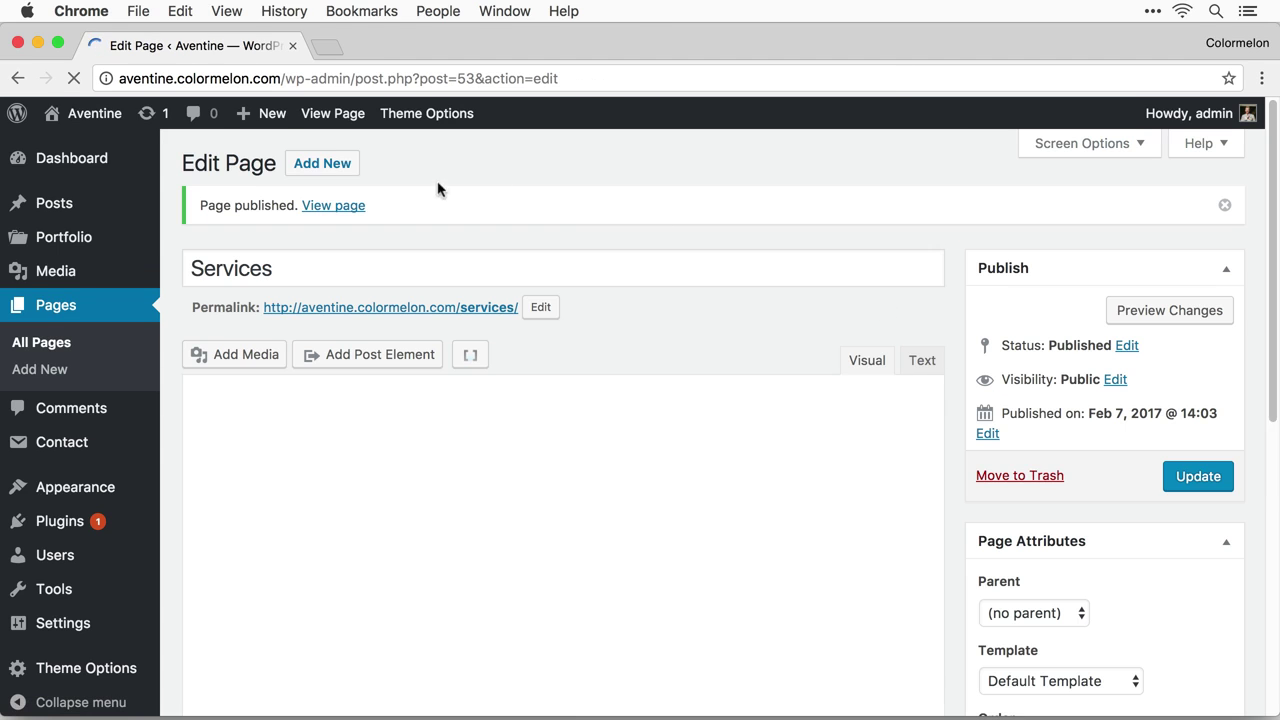
pyautogui.rightClick(477, 310)
pyautogui.click(530, 317)
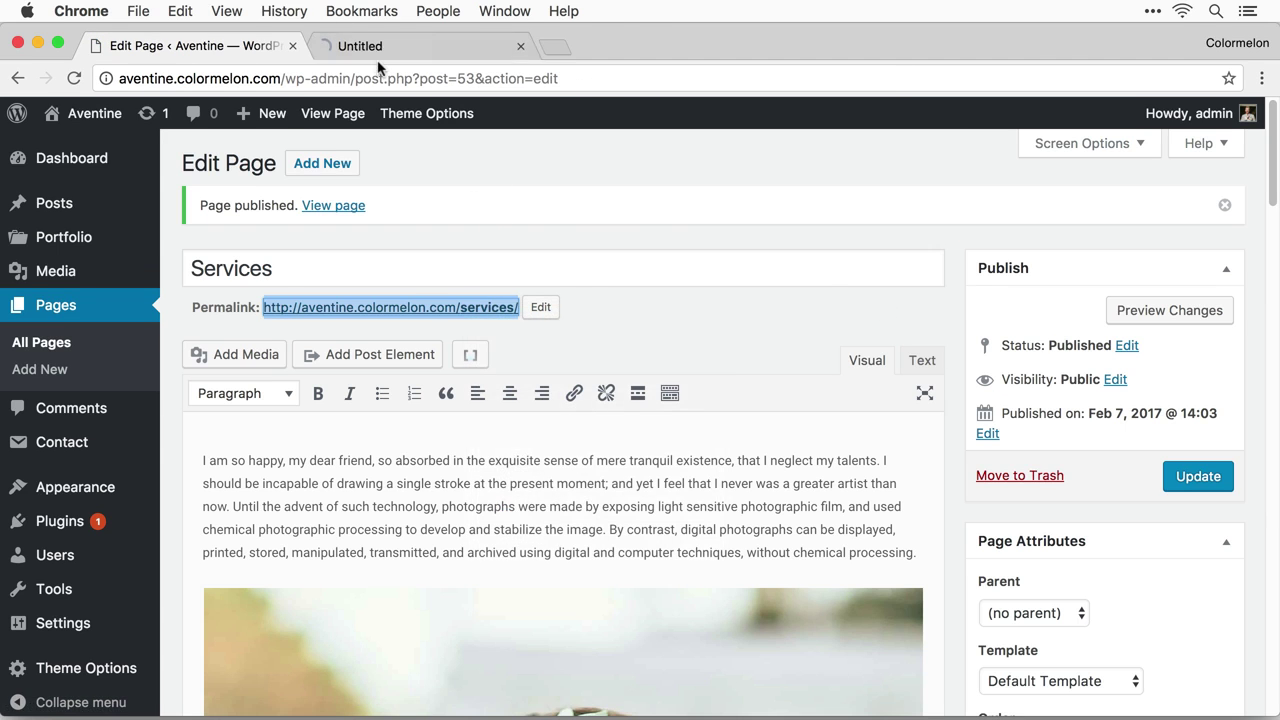
pyautogui.click(380, 55)
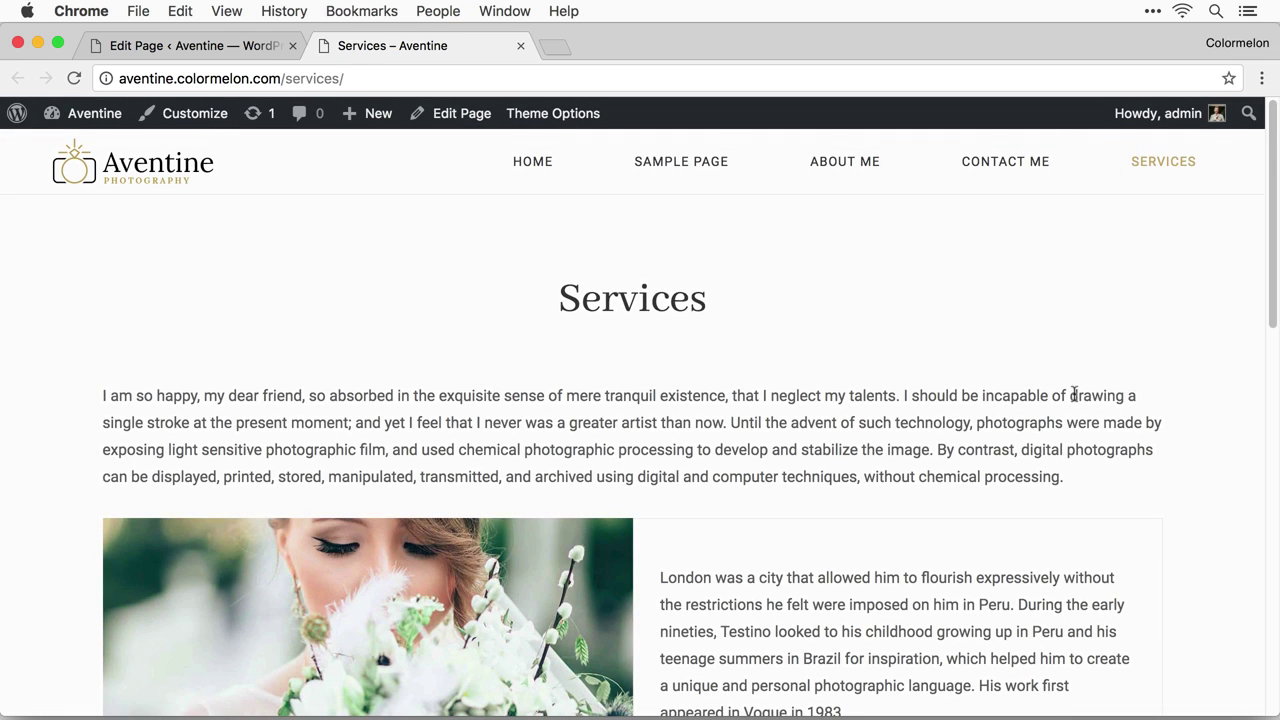
pyautogui.scroll(-8, 1138, 395)
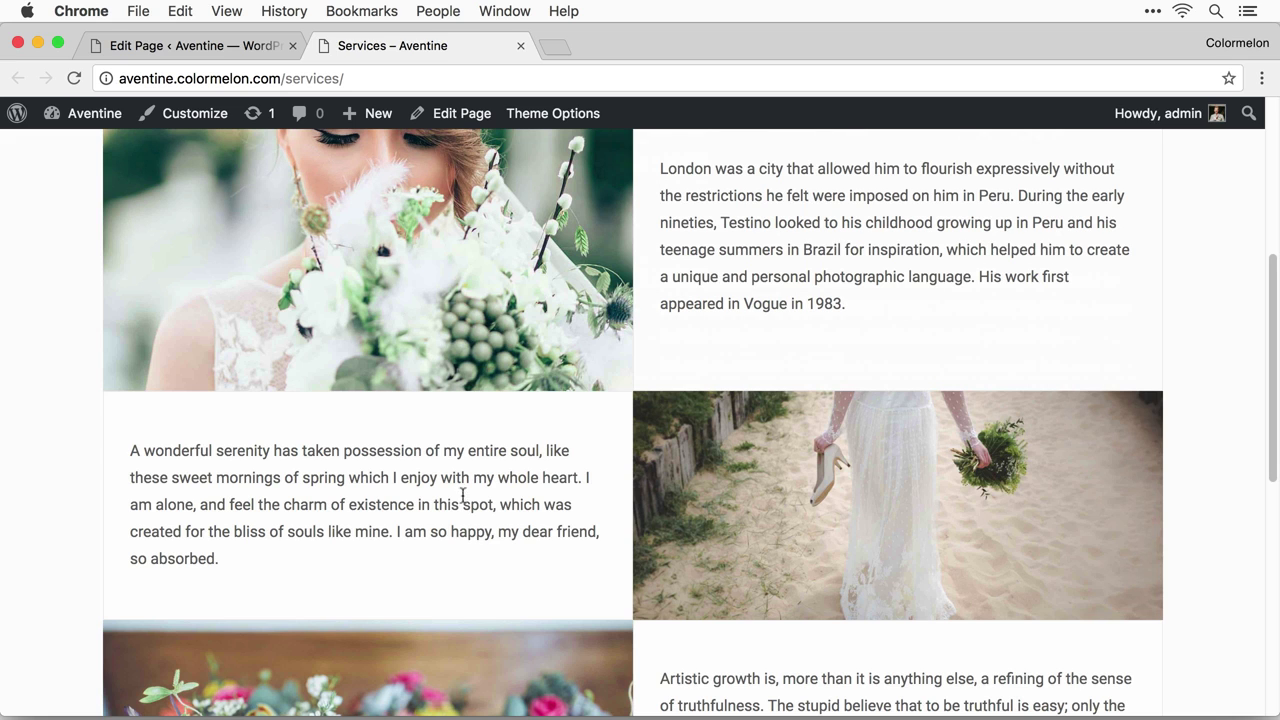
# Edit the second Services Block in the page editor, adding a "My Portfolio" button with the link "#".
pyautogui.click(214, 46)
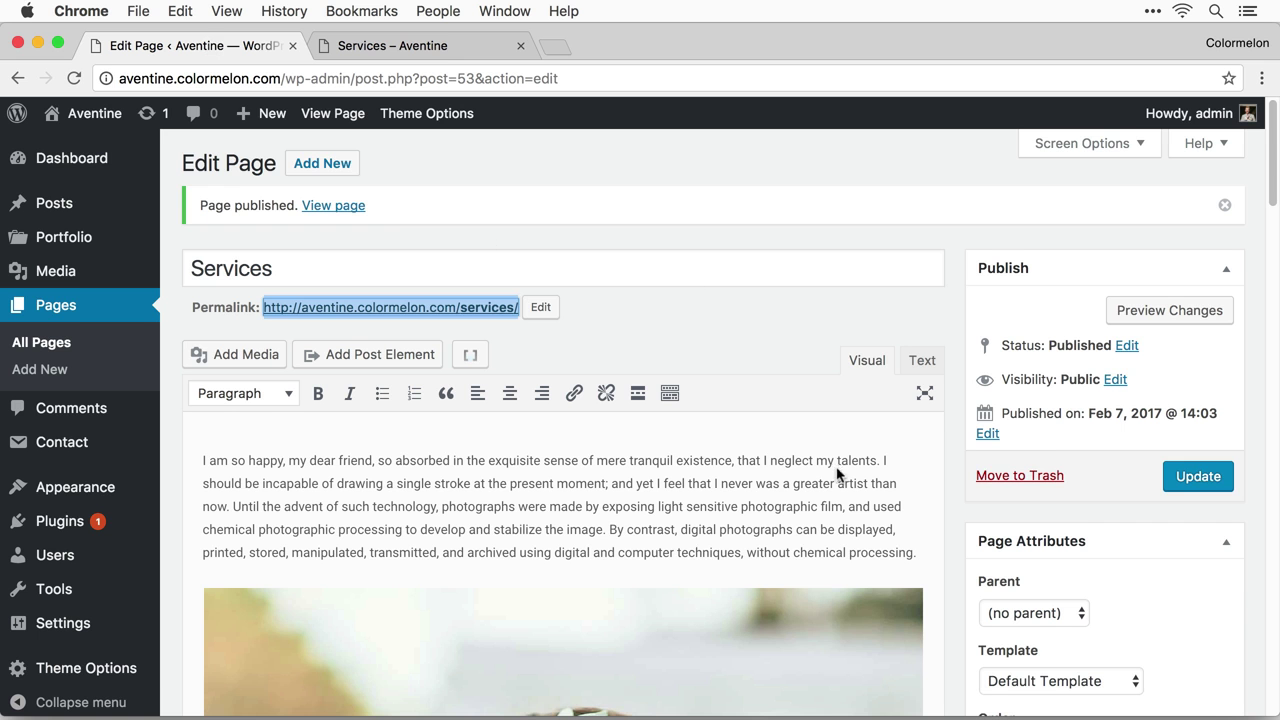
pyautogui.scroll(-4, 838, 470)
pyautogui.scroll(-15, 837, 465)
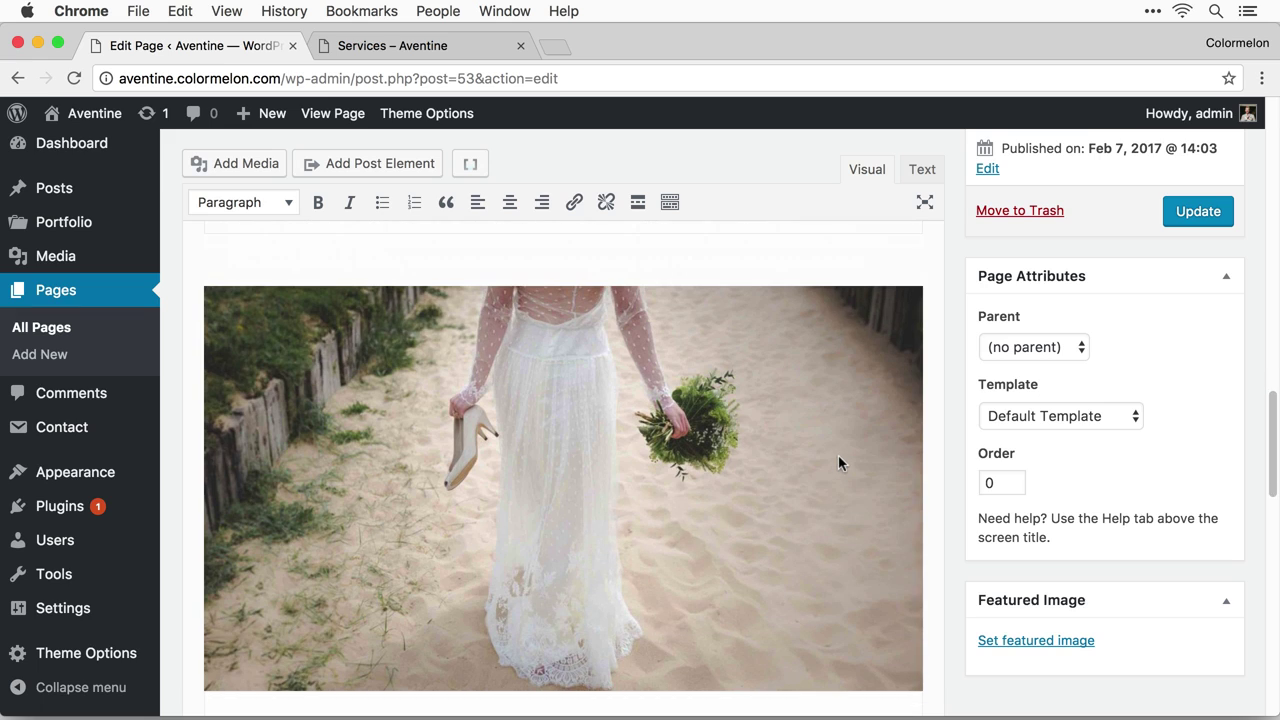
pyautogui.click(628, 406)
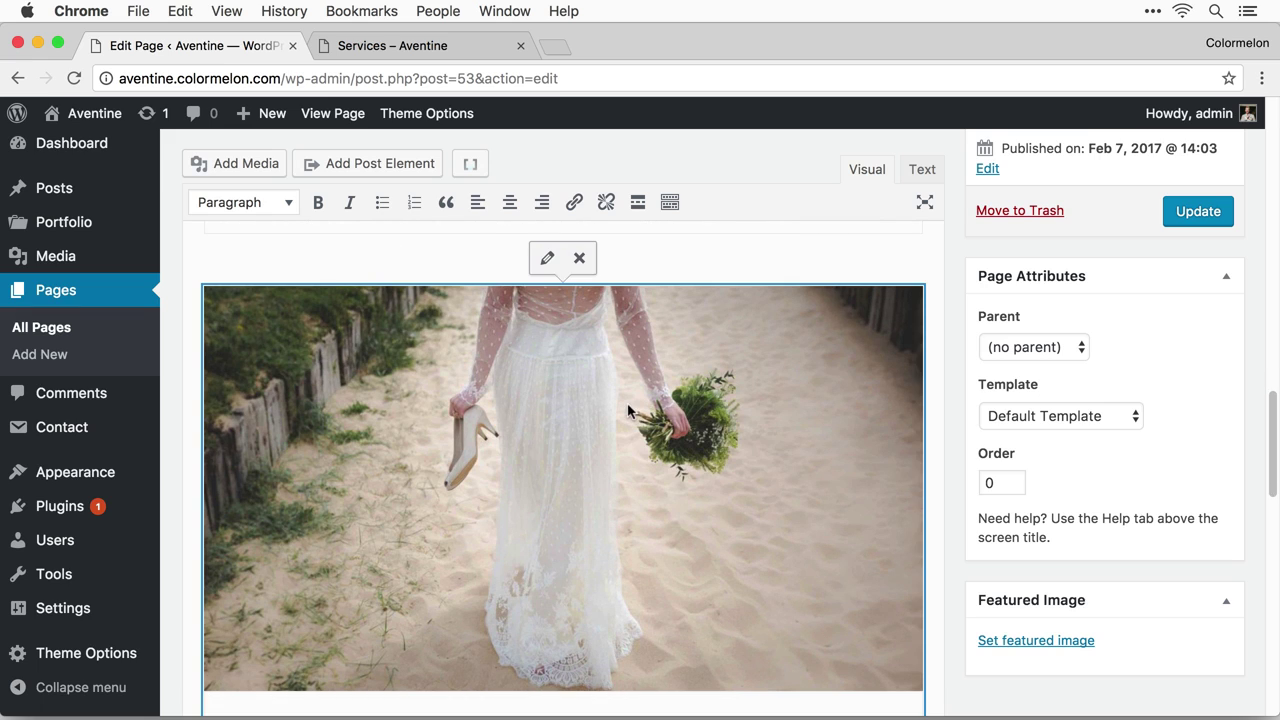
pyautogui.click(546, 268)
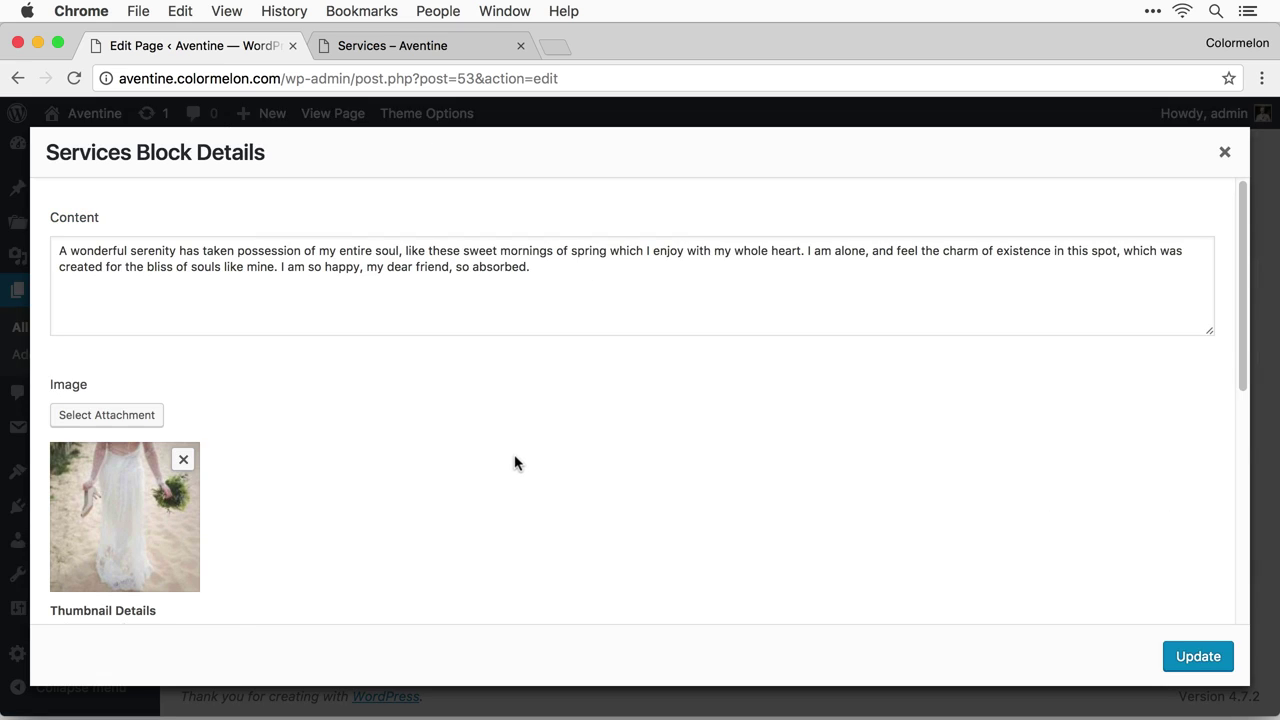
pyautogui.scroll(-5, 514, 456)
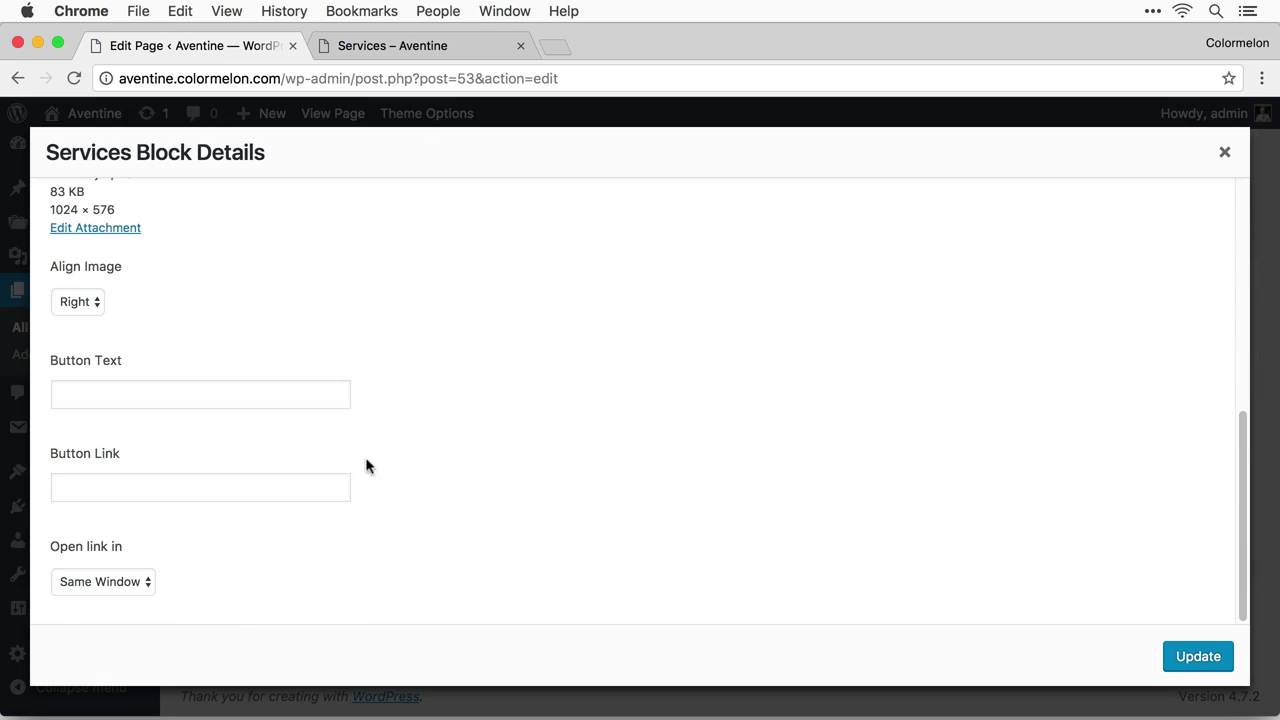
pyautogui.click(89, 392)
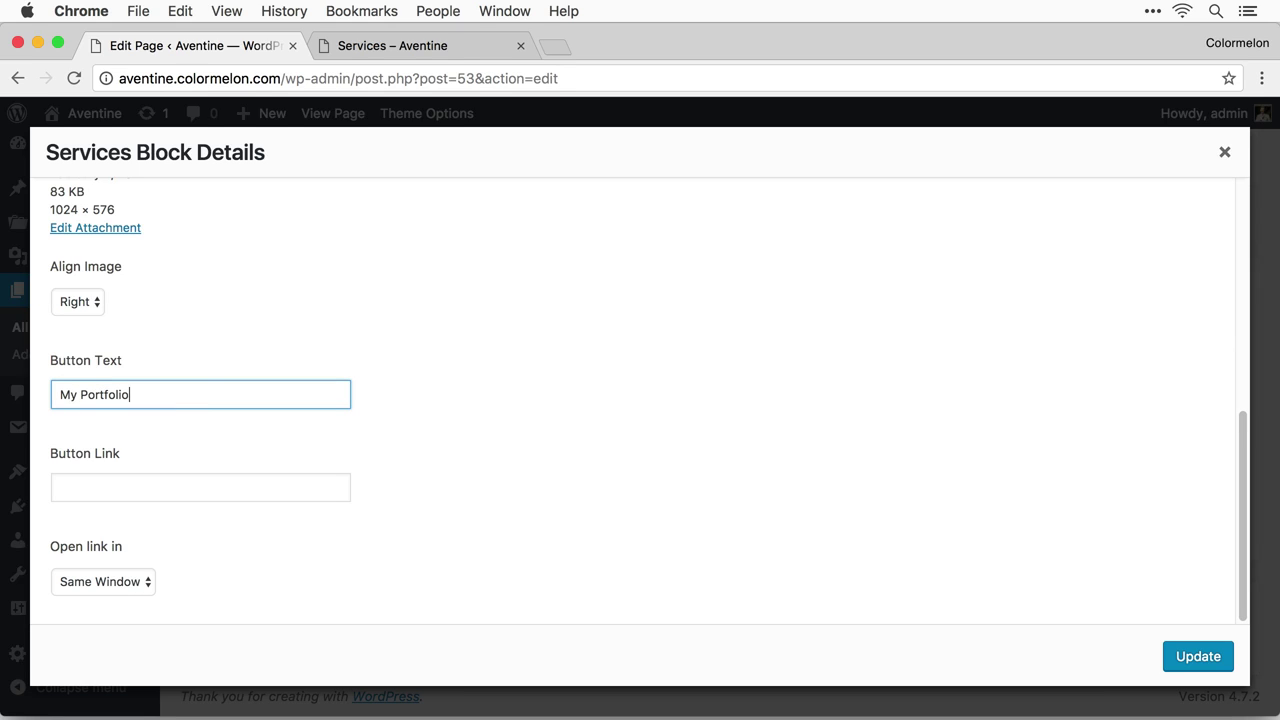
pyautogui.press('Tab')
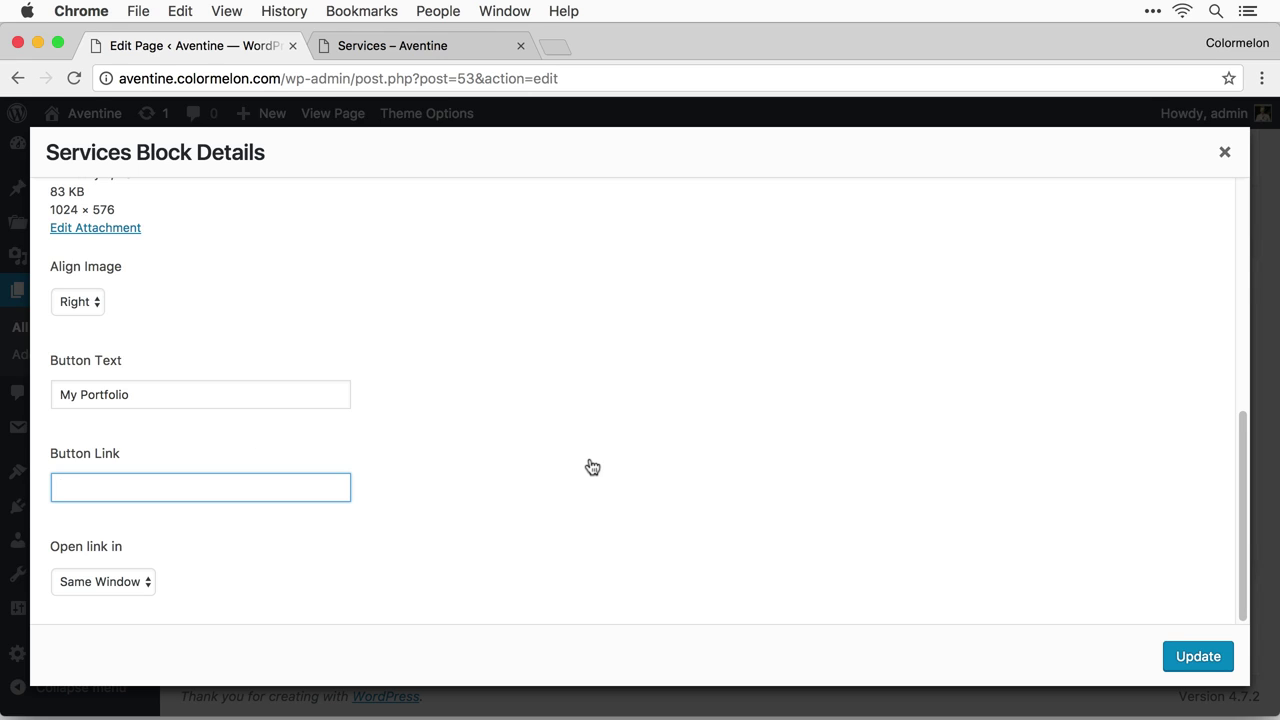
pyautogui.click(288, 486)
pyautogui.write('#')
pyautogui.click(1200, 657)
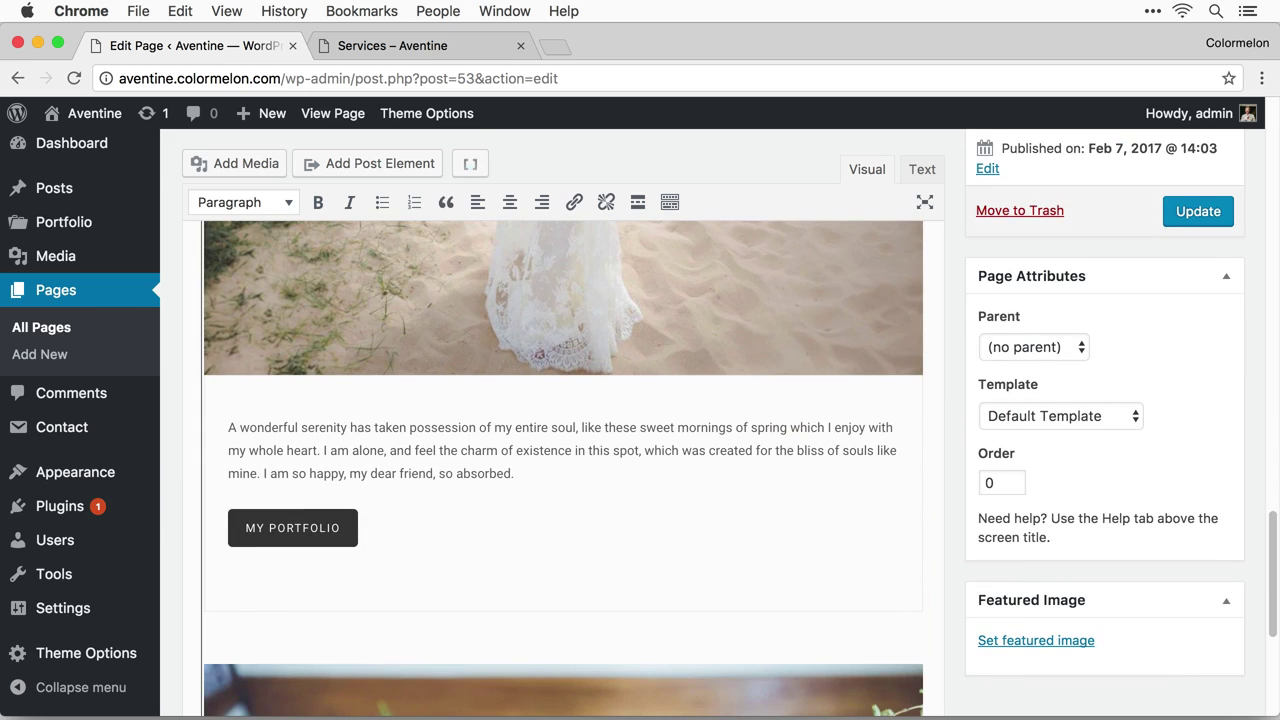
# Save the Services page changes, reload the live page to check the new button, and close that browser tab.
pyautogui.click(1180, 228)
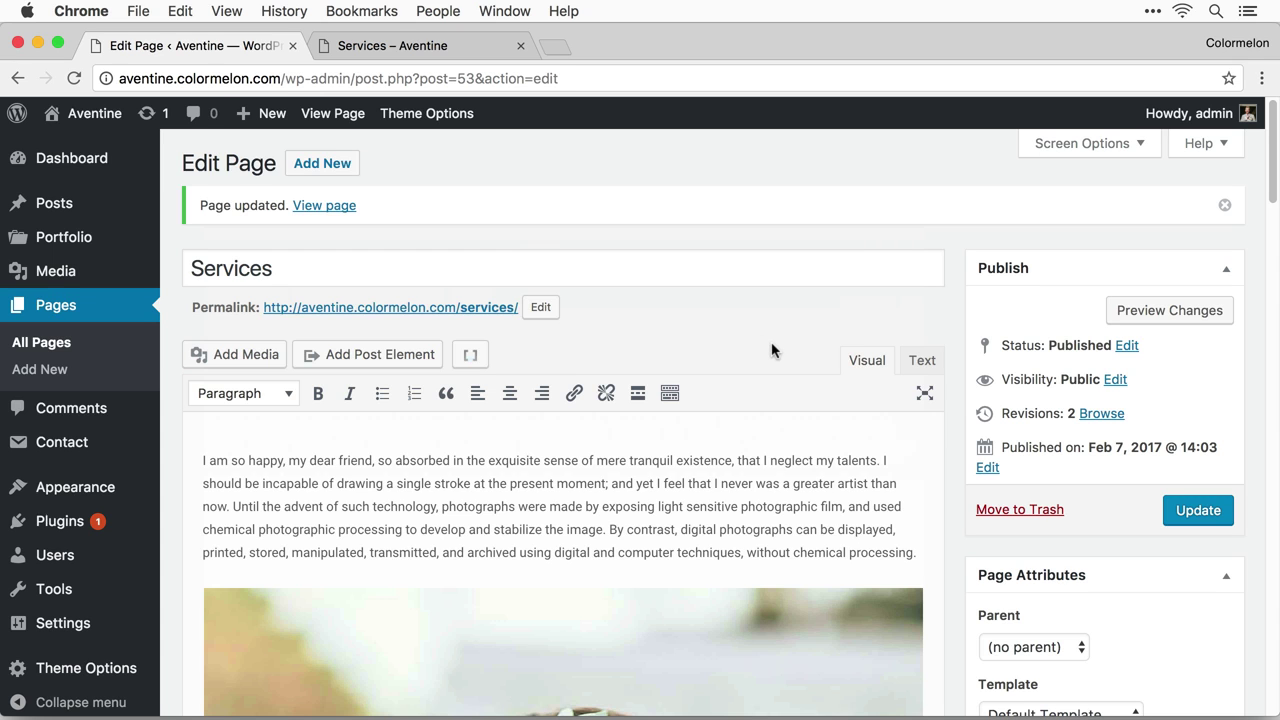
pyautogui.click(360, 58)
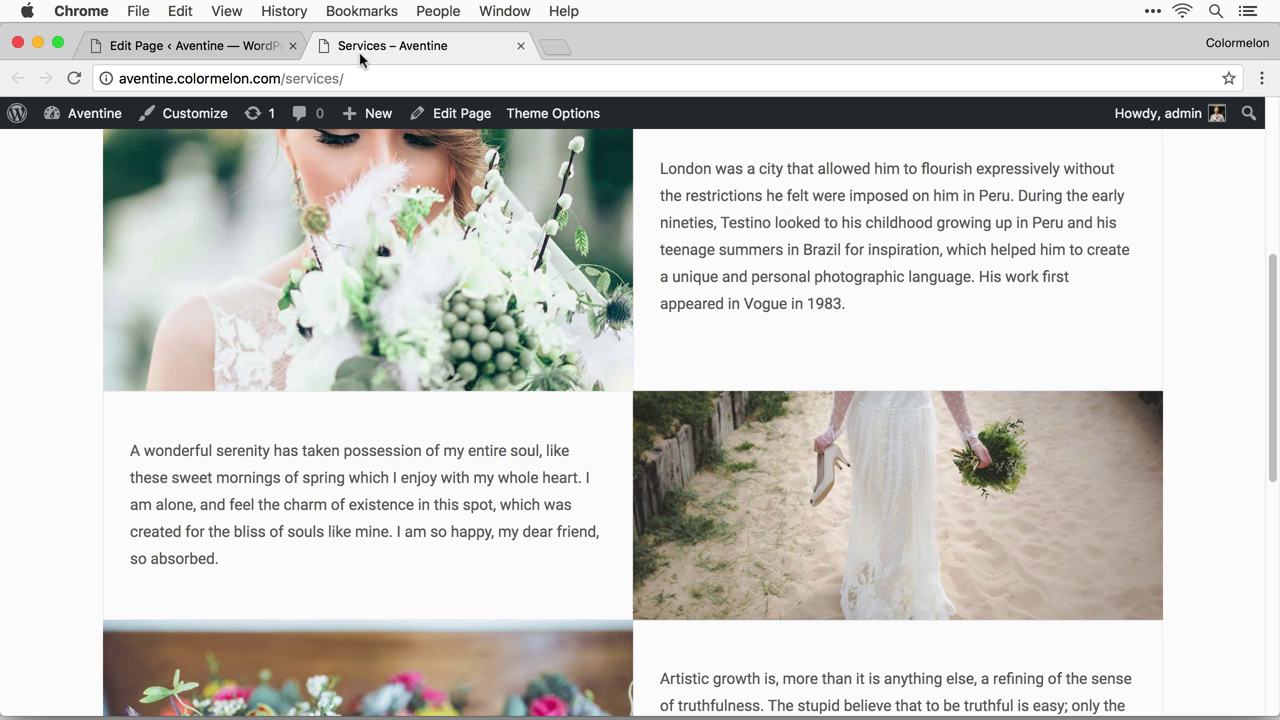
pyautogui.click(74, 78)
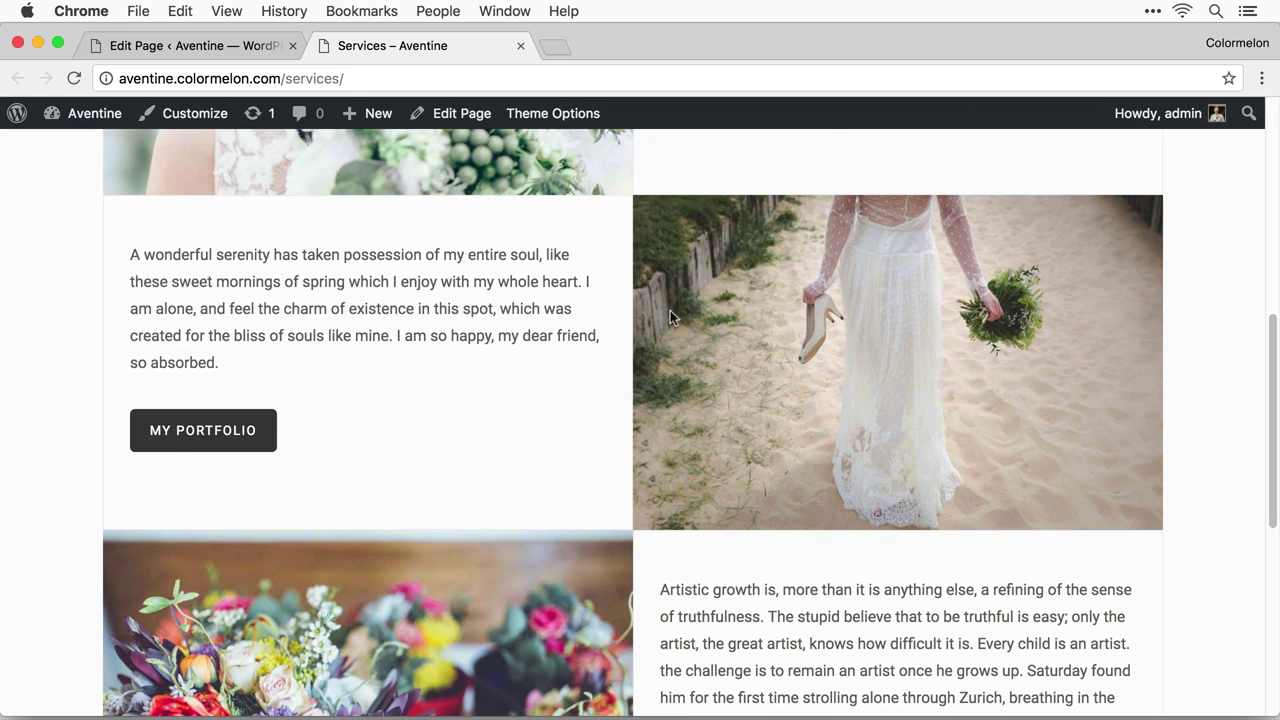
pyautogui.scroll(2, 482, 422)
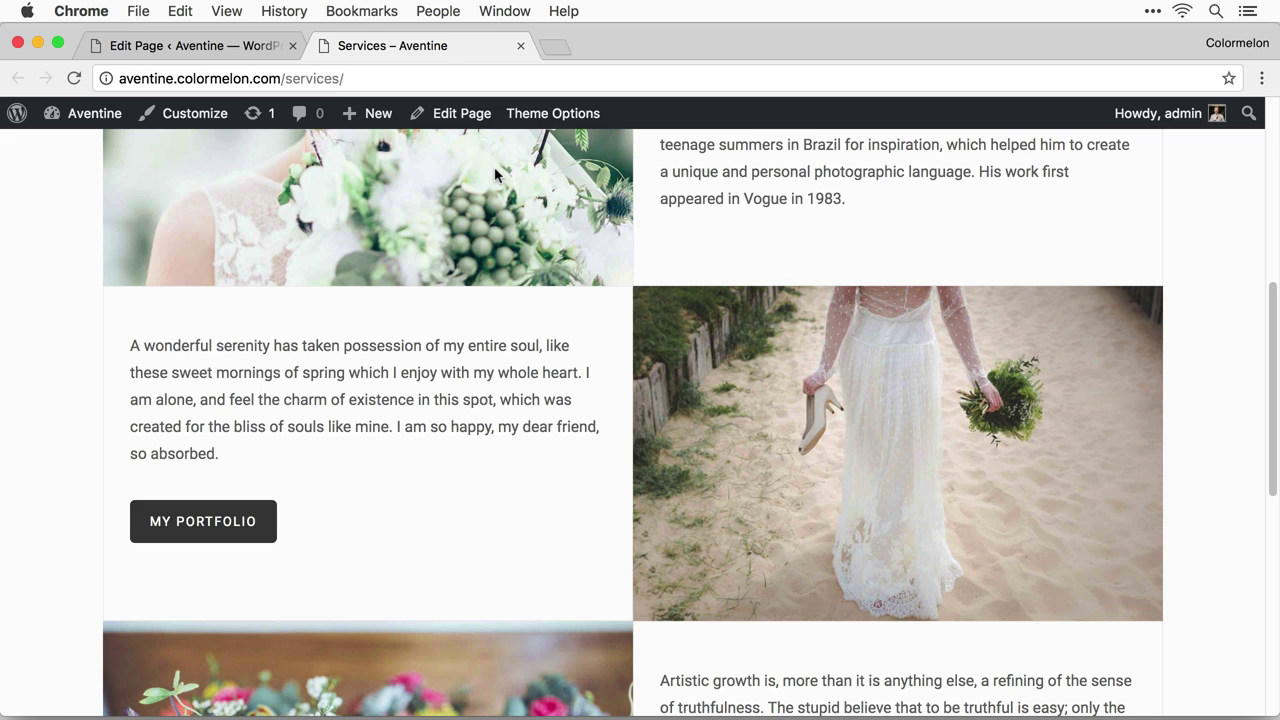
pyautogui.click(520, 45)
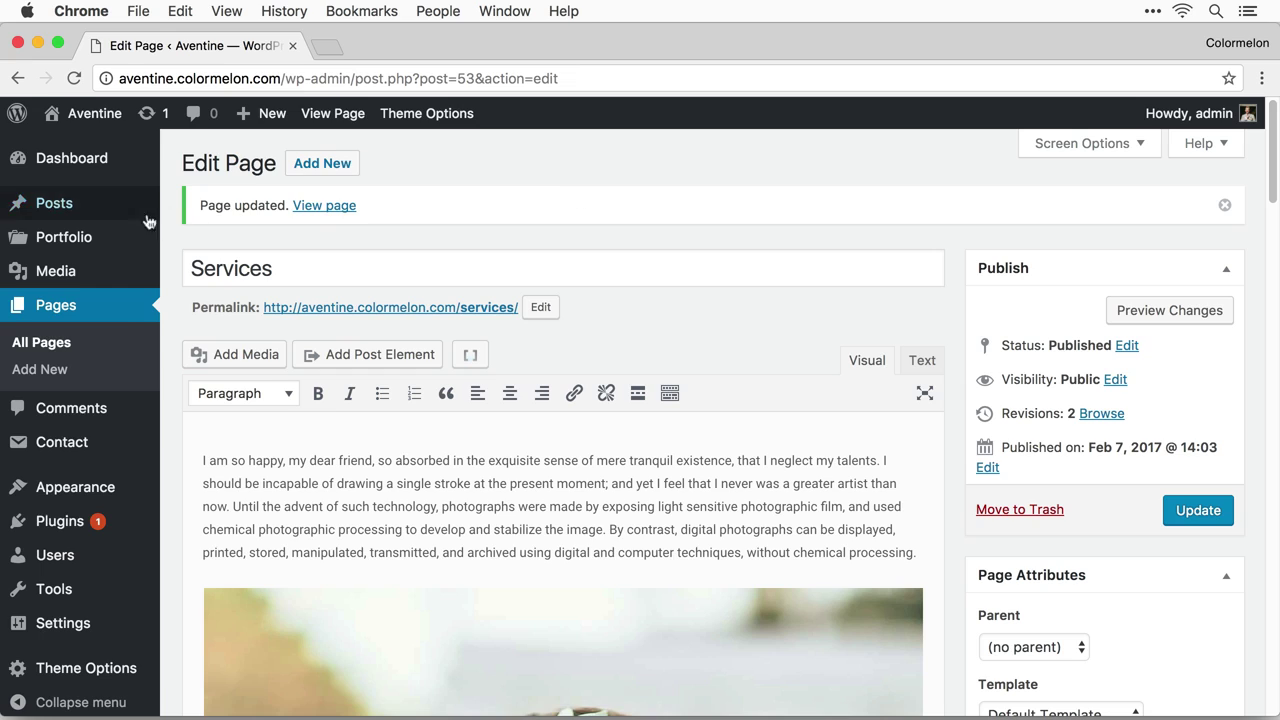
# Create a new portfolio entry titled "People".
pyautogui.moveTo(112, 240)
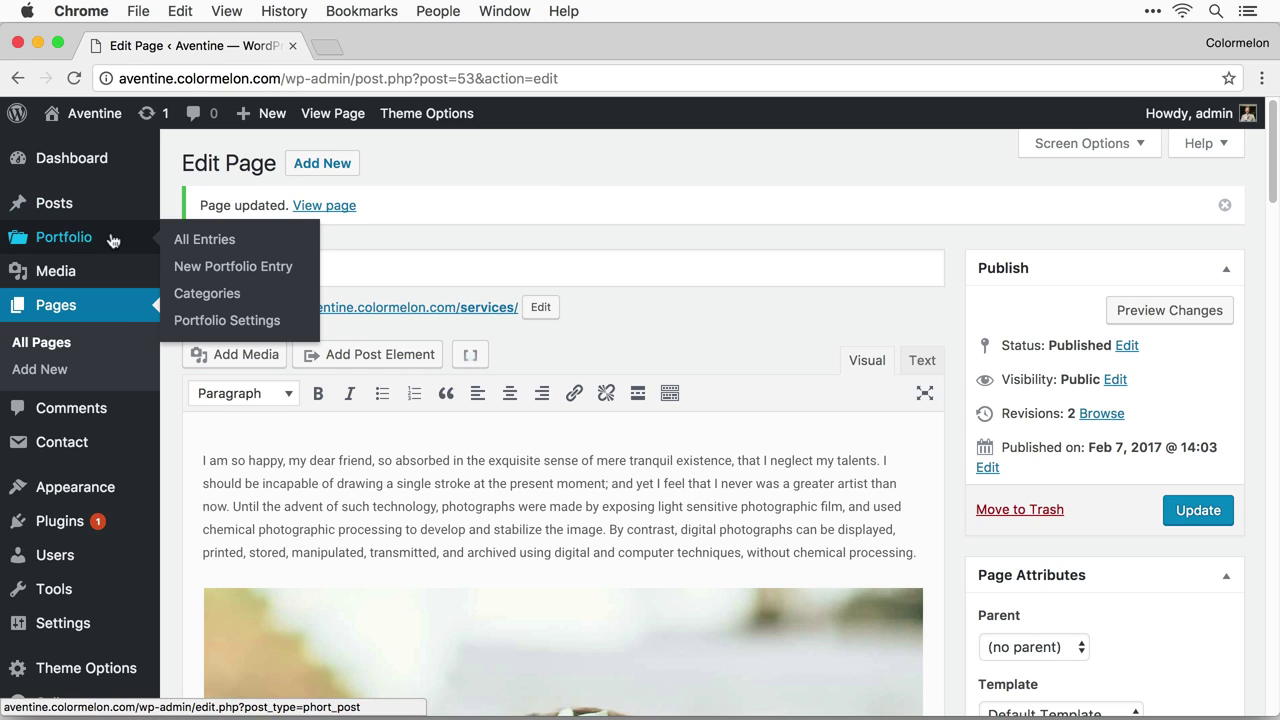
pyautogui.click(285, 268)
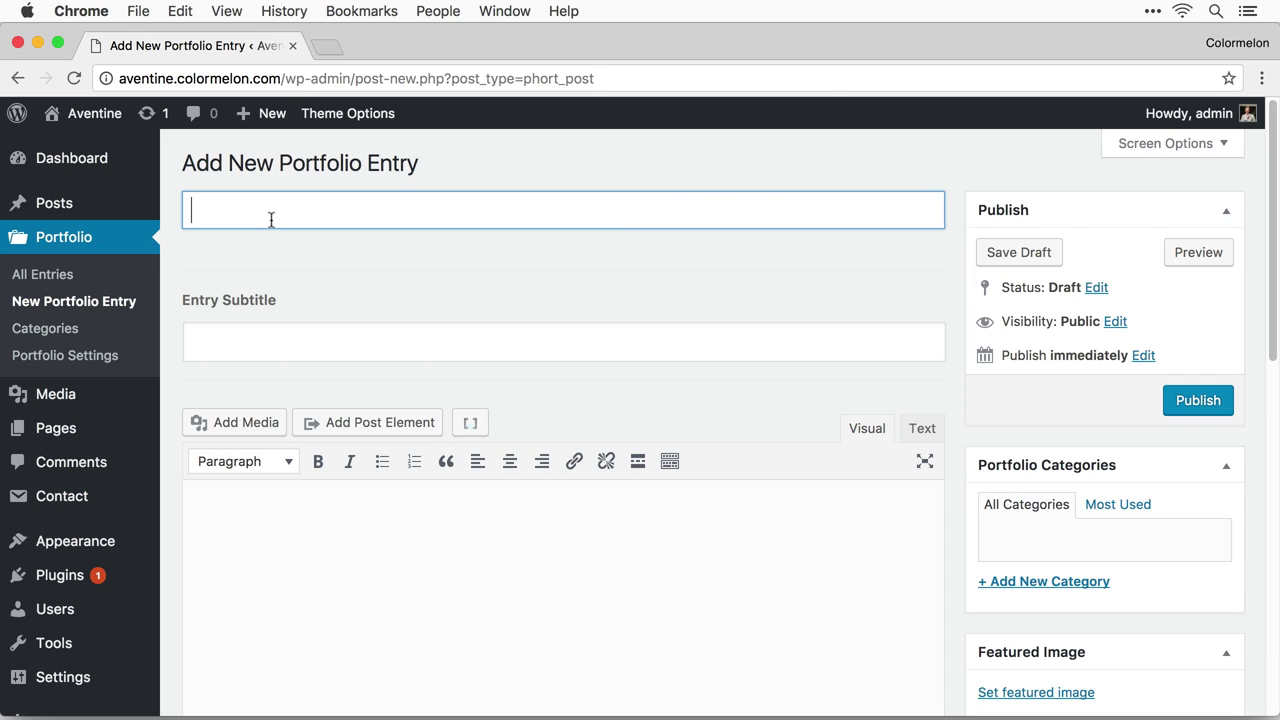
pyautogui.write('People')
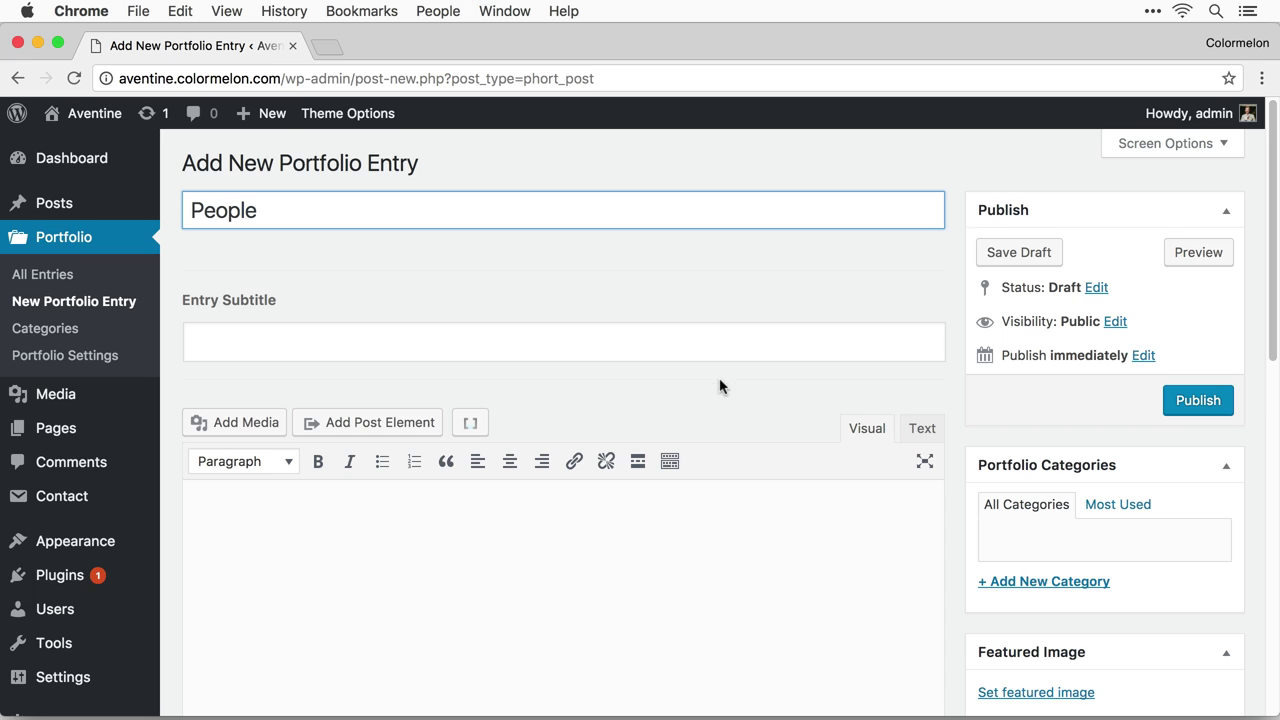
# Upload five people photos to the entry's Photography Portfolio gallery and use them as its images.
pyautogui.scroll(-8, 634, 386)
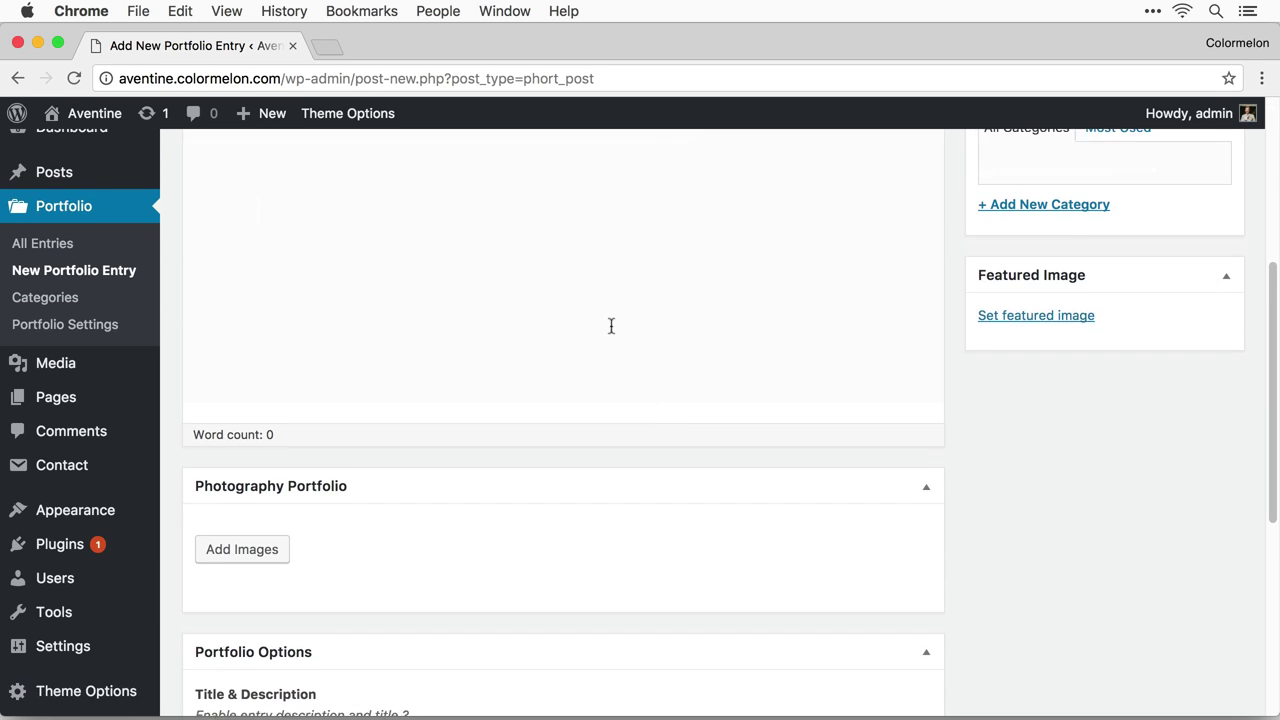
pyautogui.scroll(1, 715, 403)
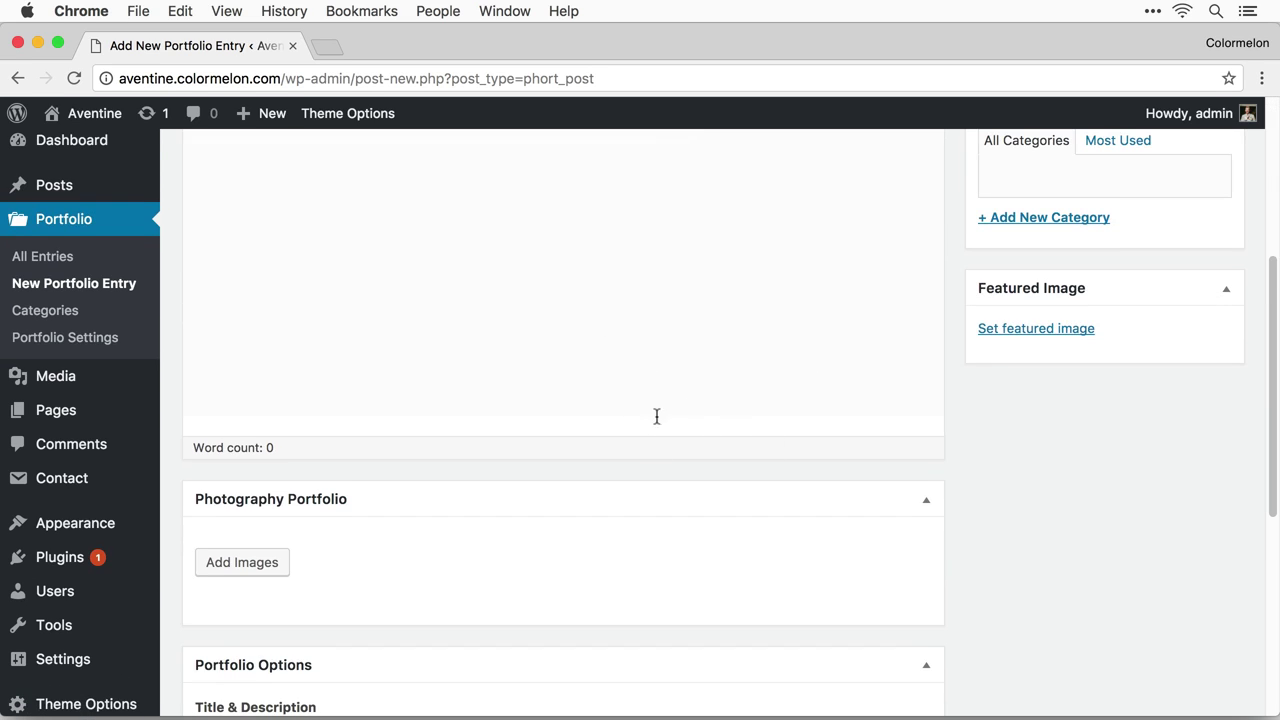
pyautogui.click(236, 564)
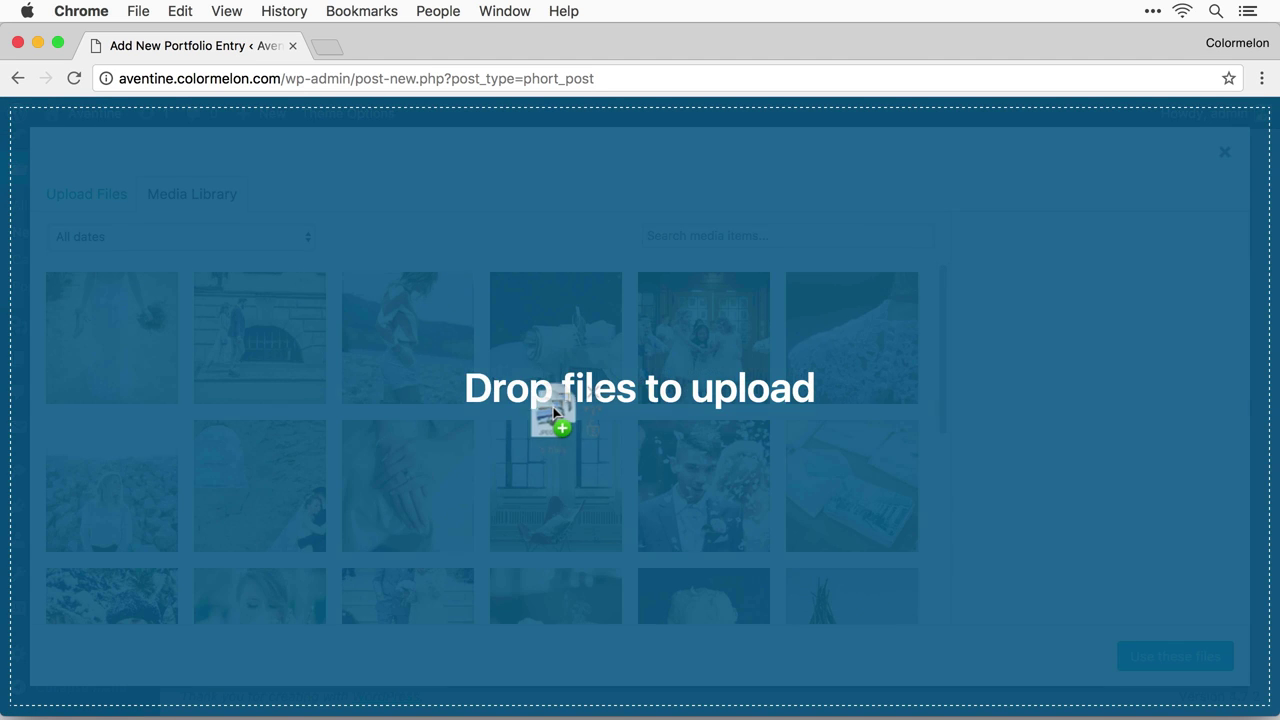
pyautogui.moveTo(551, 414); pyautogui.dragTo(549, 407)
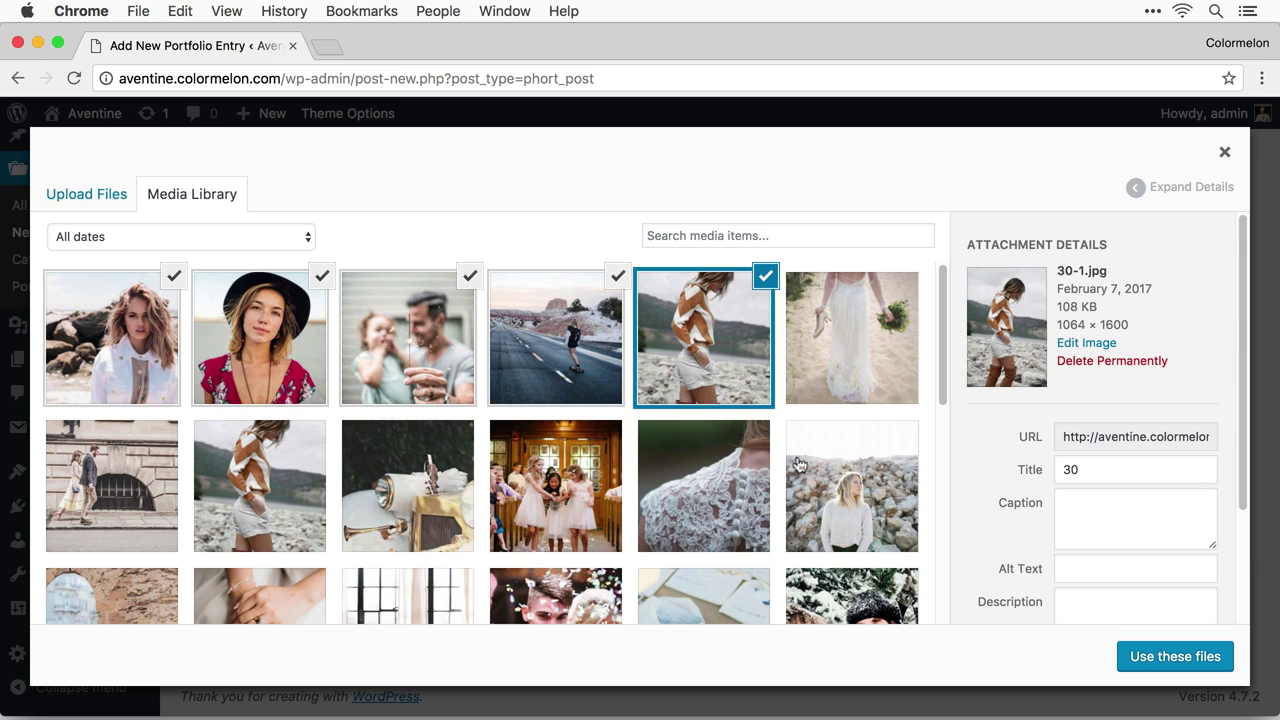
pyautogui.click(1165, 657)
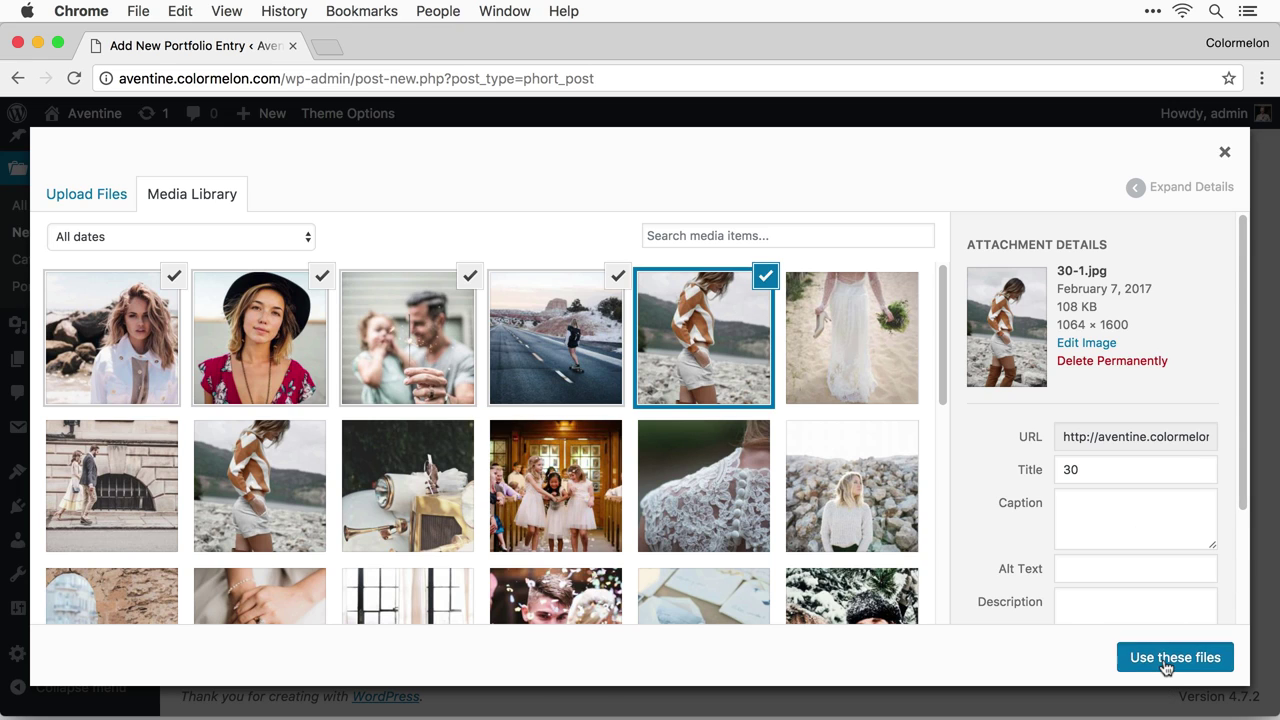
# Set 36.jpg, the photo of the man with a child, as the featured image and publish the People entry.
pyautogui.scroll(4, 1150, 553)
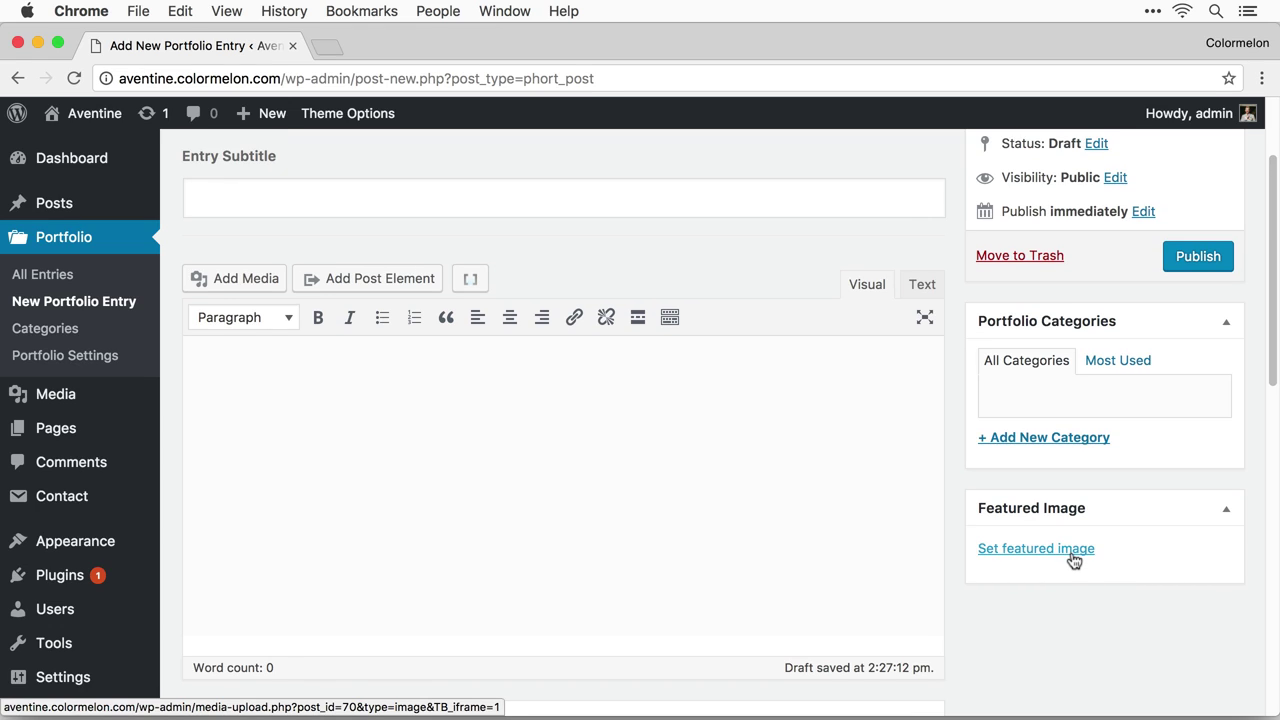
pyautogui.click(1061, 557)
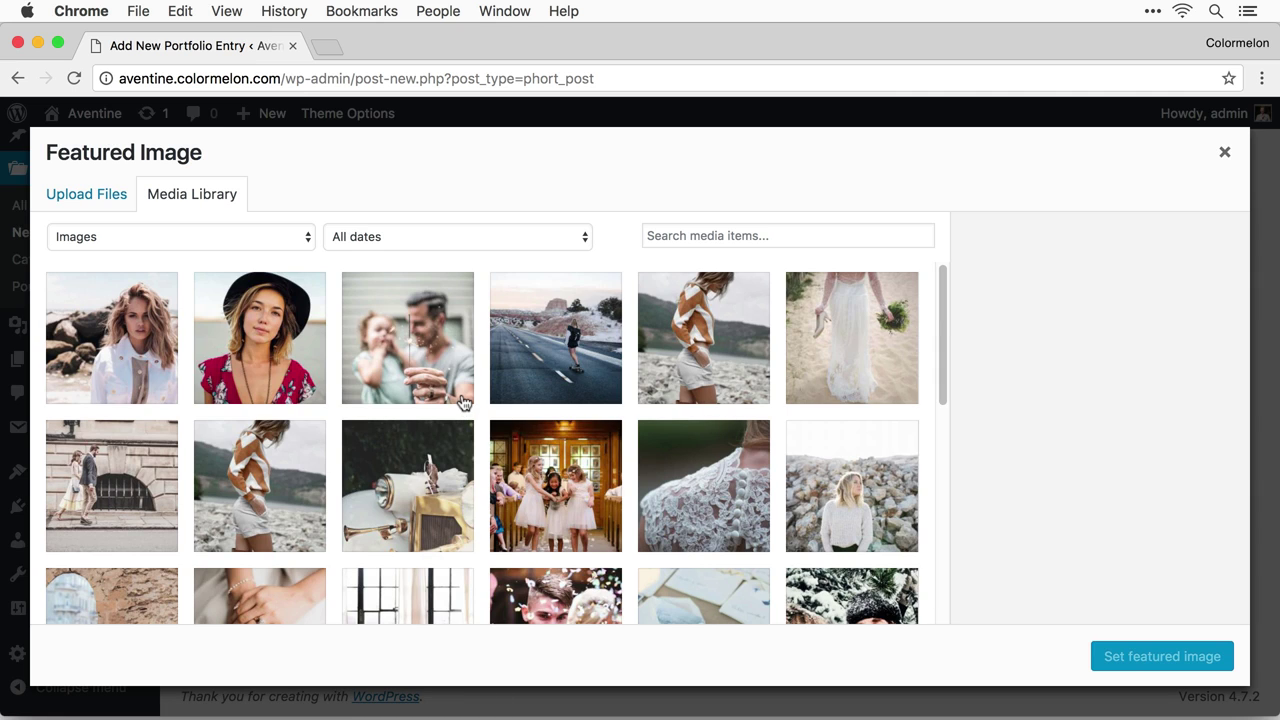
pyautogui.click(422, 352)
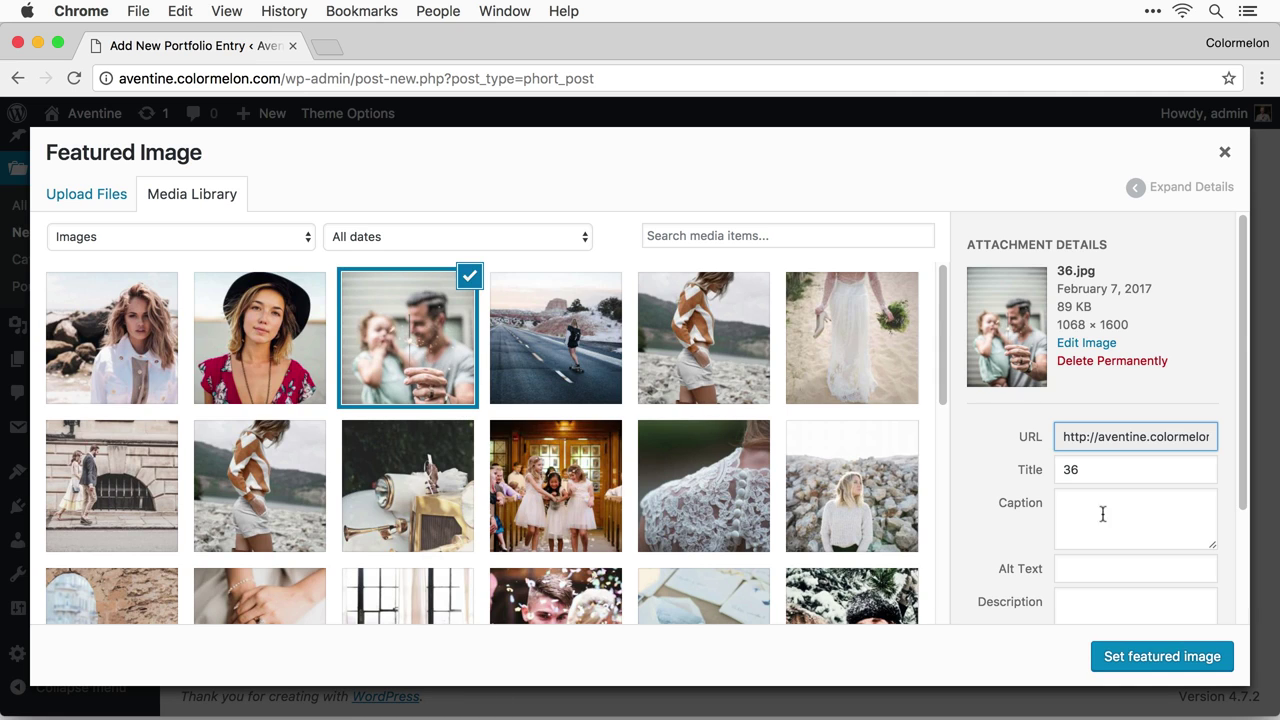
pyautogui.click(1190, 656)
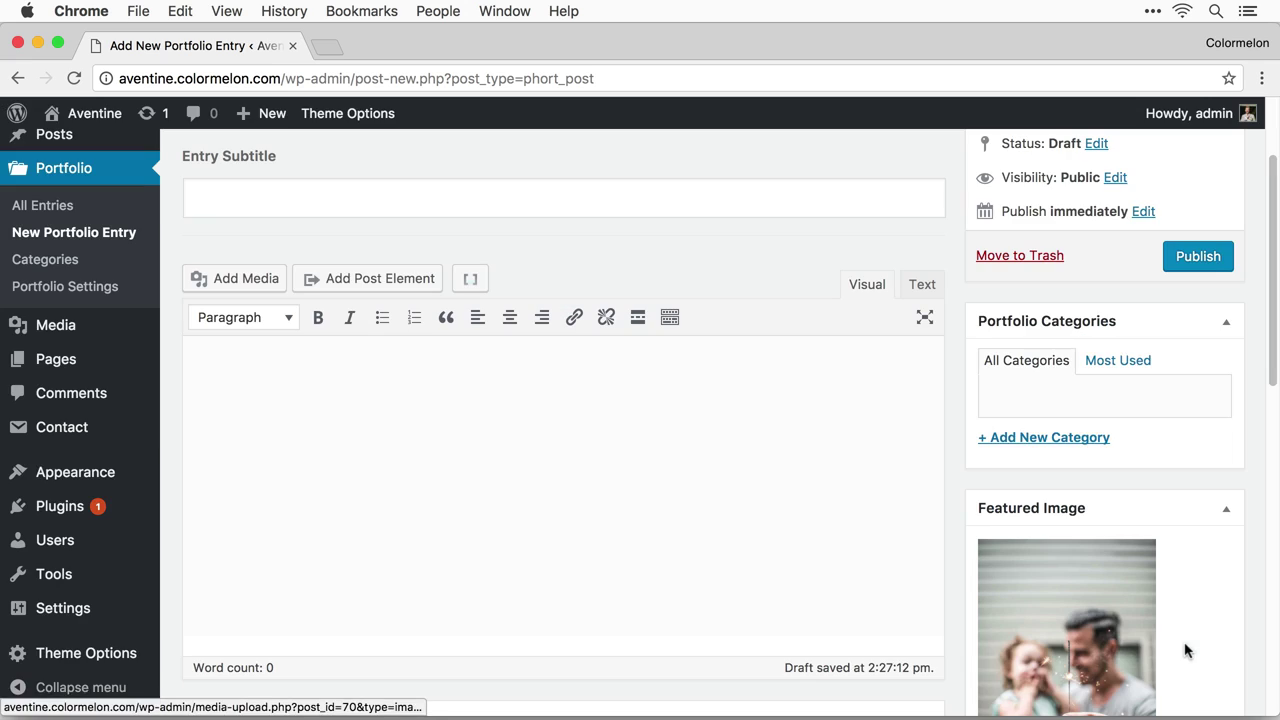
pyautogui.scroll(3, 1203, 585)
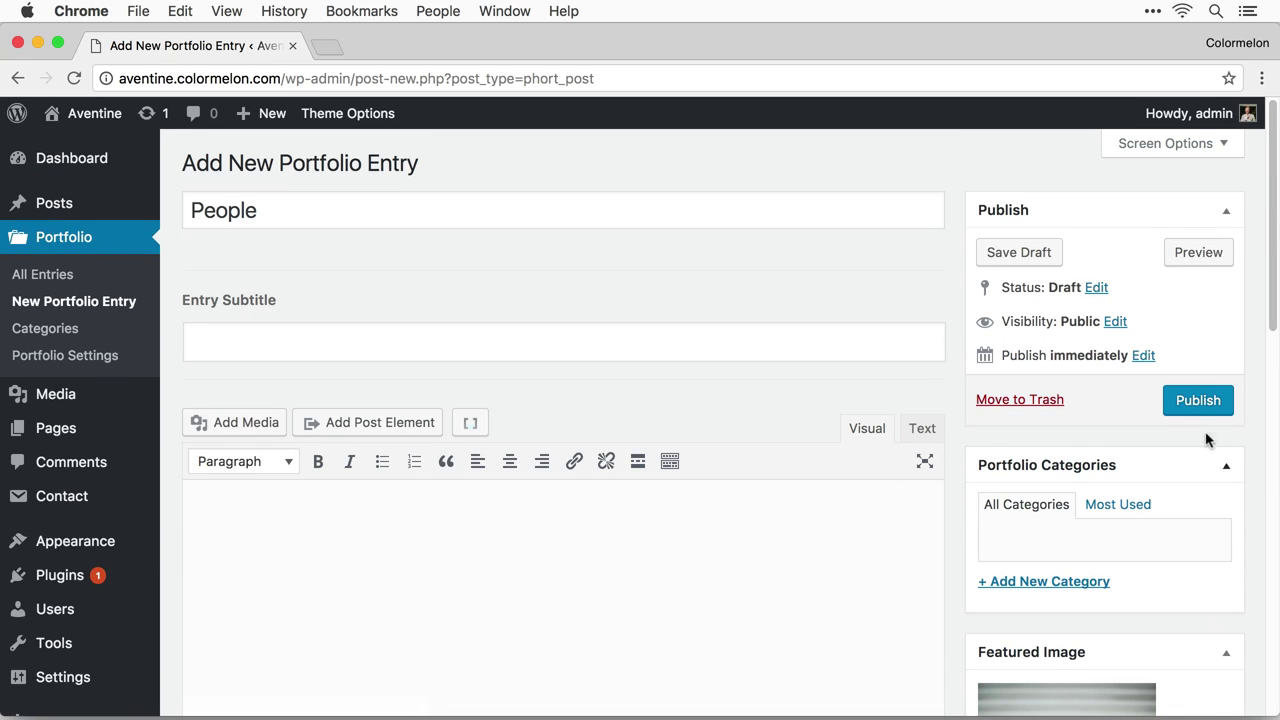
pyautogui.click(1205, 412)
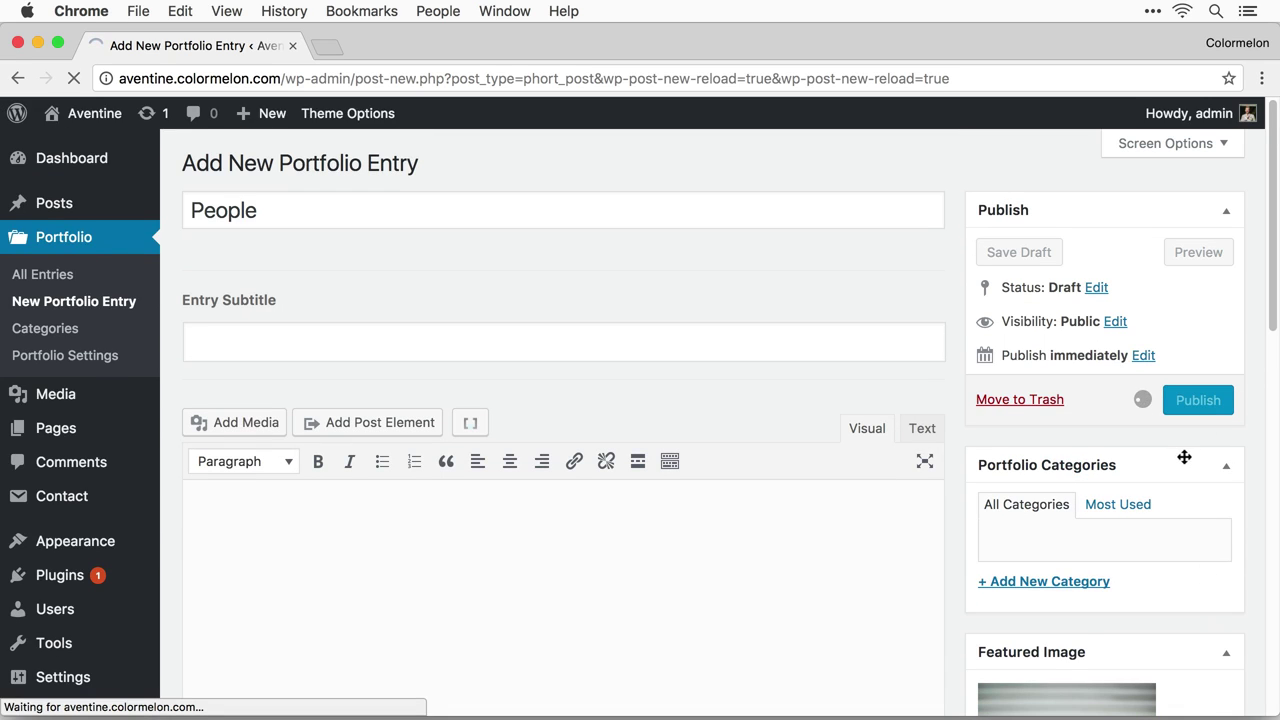
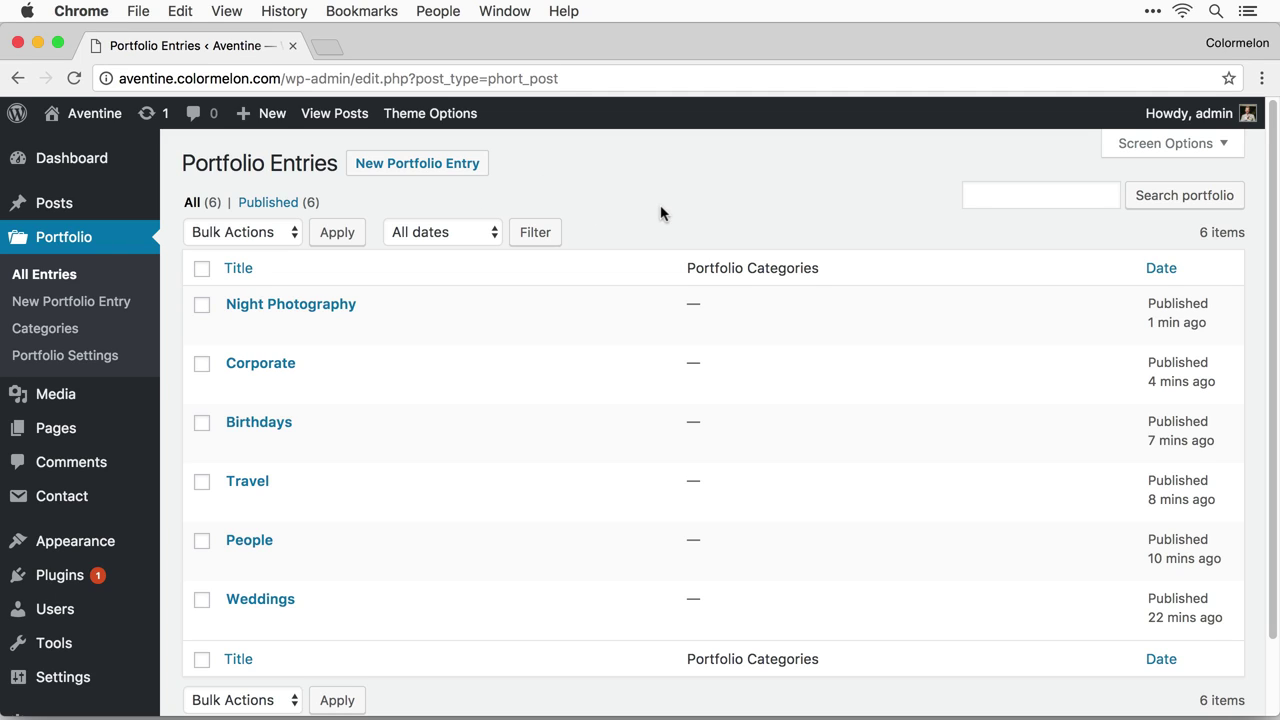
# Open the live site in a new tab, review the portfolio grid at aventine.colormelon.com/portfolio, and close that tab.
pyautogui.moveTo(110, 118)
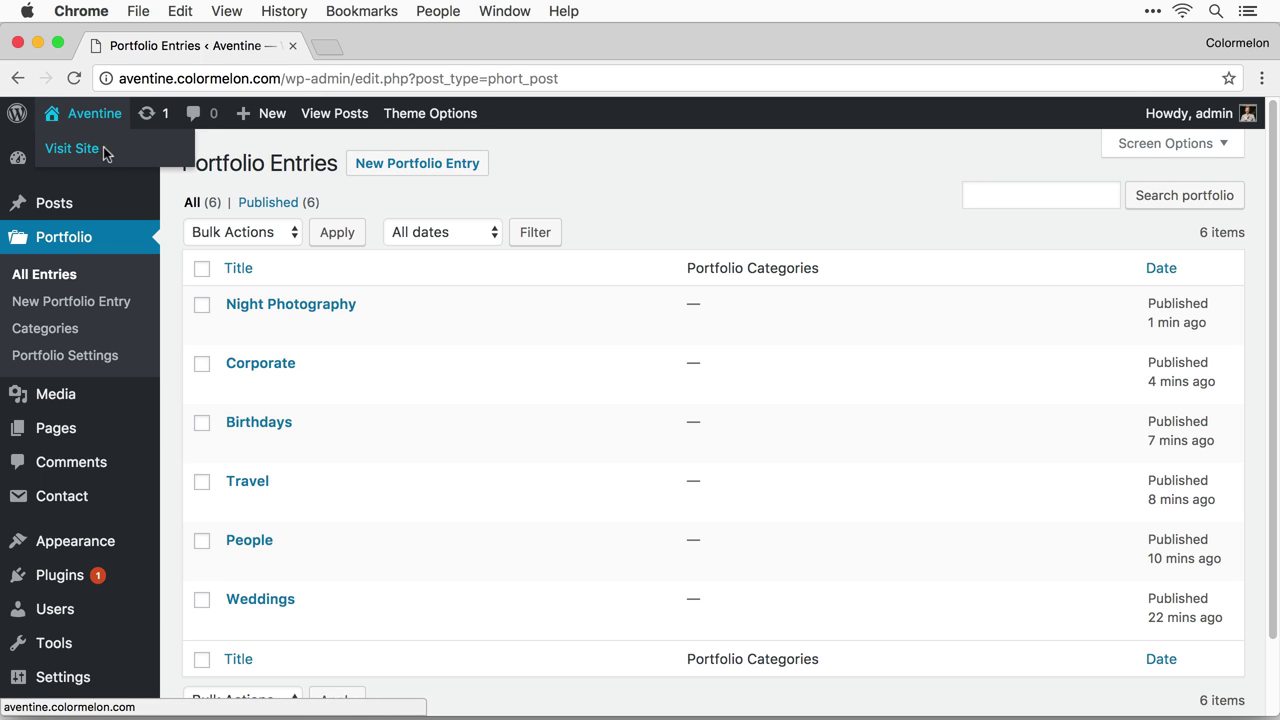
pyautogui.keyDown('super'); pyautogui.click(105, 152); pyautogui.keyUp('super')
pyautogui.click(400, 48)
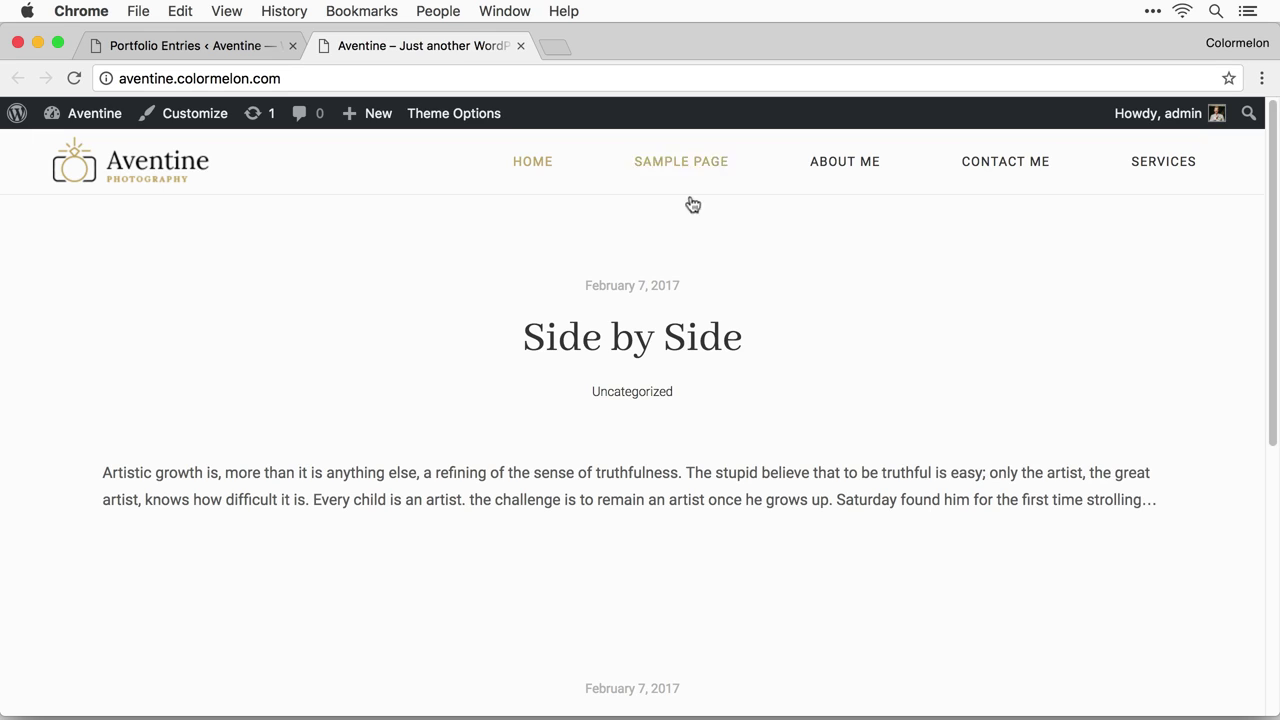
pyautogui.click(357, 80)
pyautogui.click(359, 79)
pyautogui.write('/portfolio')
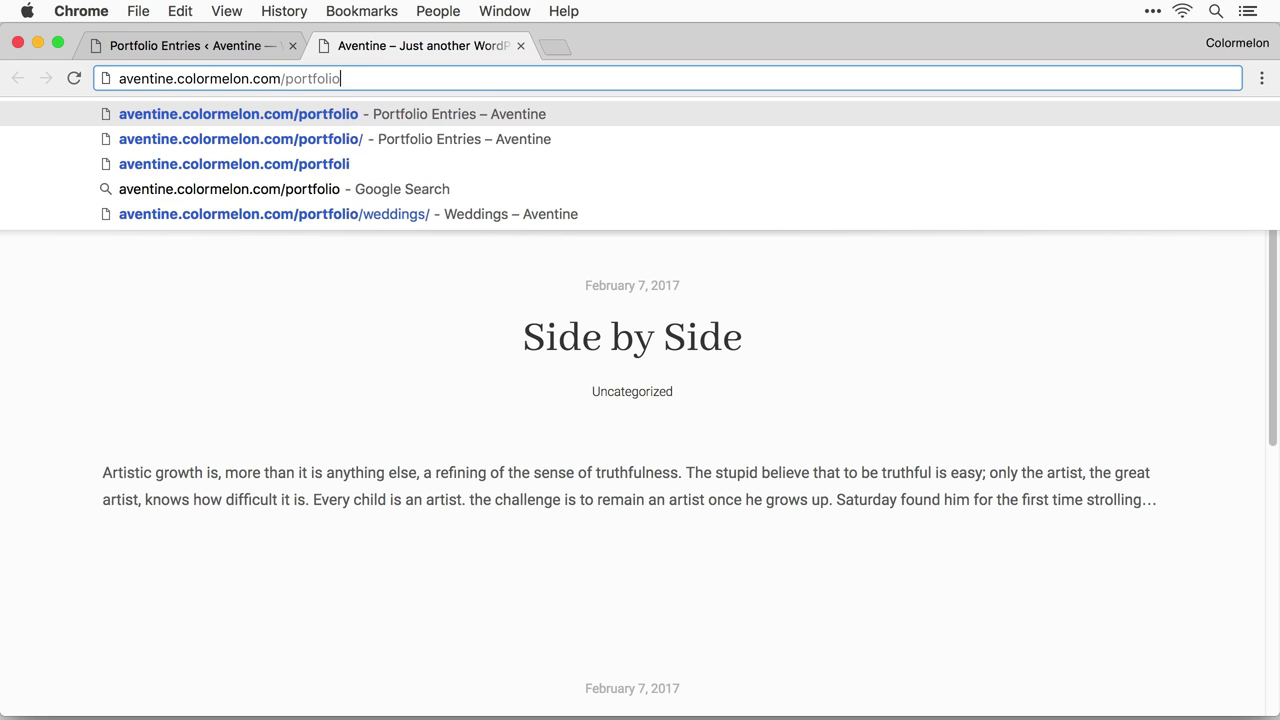
pyautogui.press('Return')
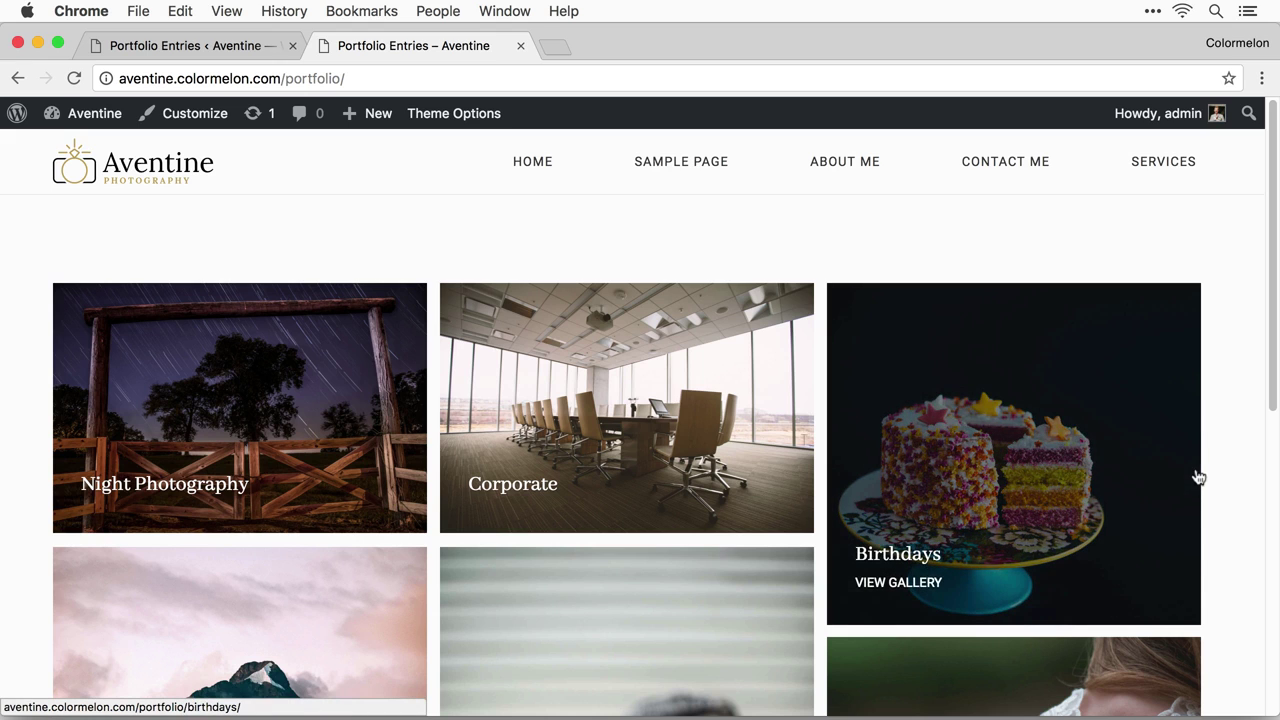
pyautogui.click(520, 46)
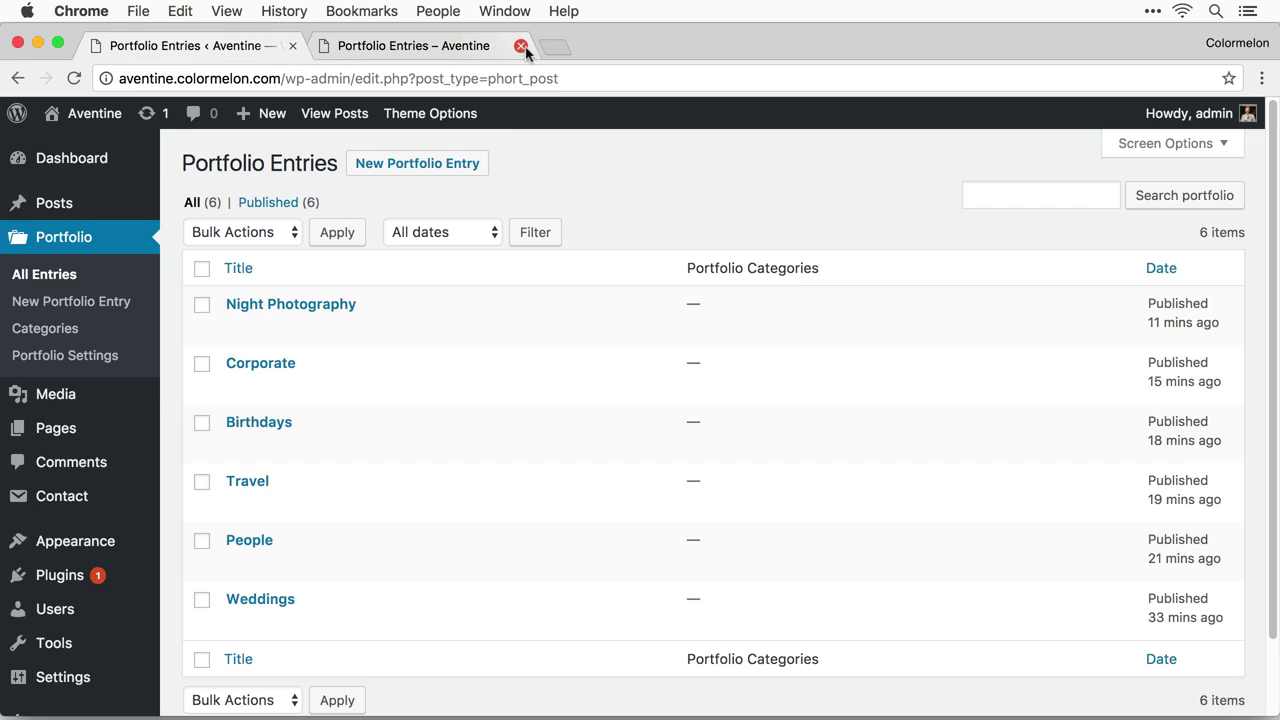
pyautogui.click(520, 46)
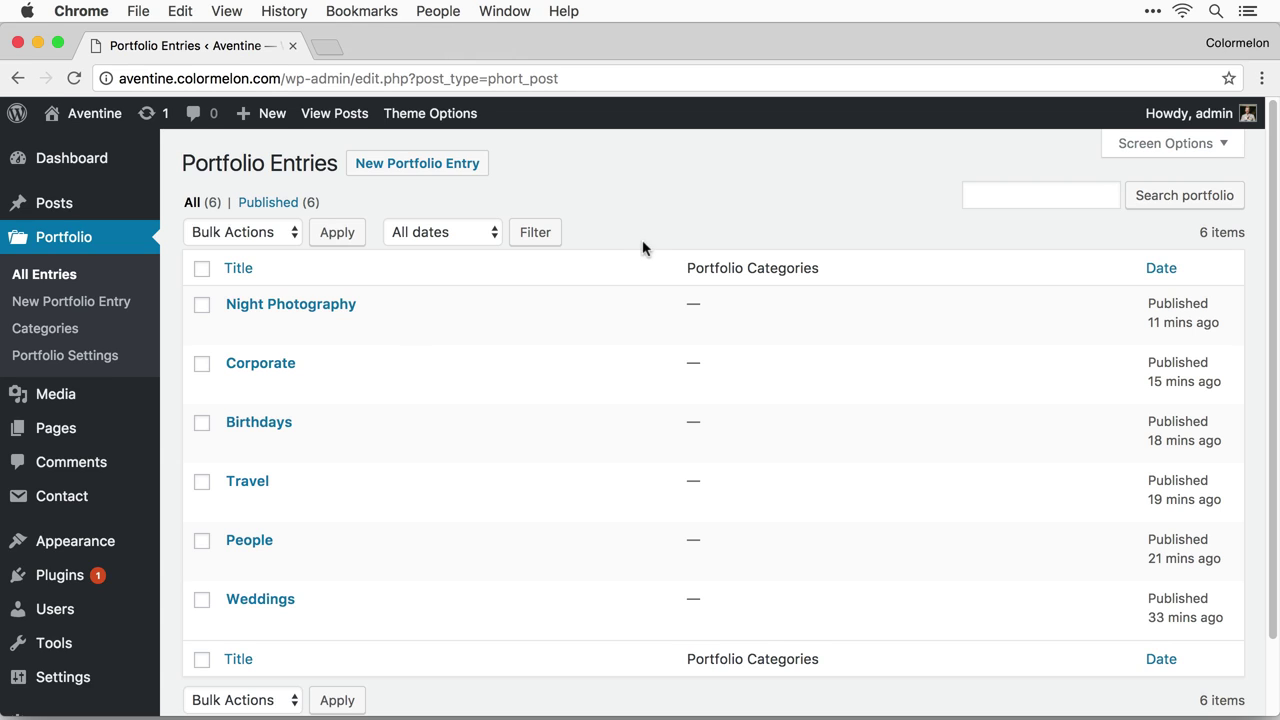
# Create a blank page titled "Portfolio" and publish it.
pyautogui.moveTo(89, 428)
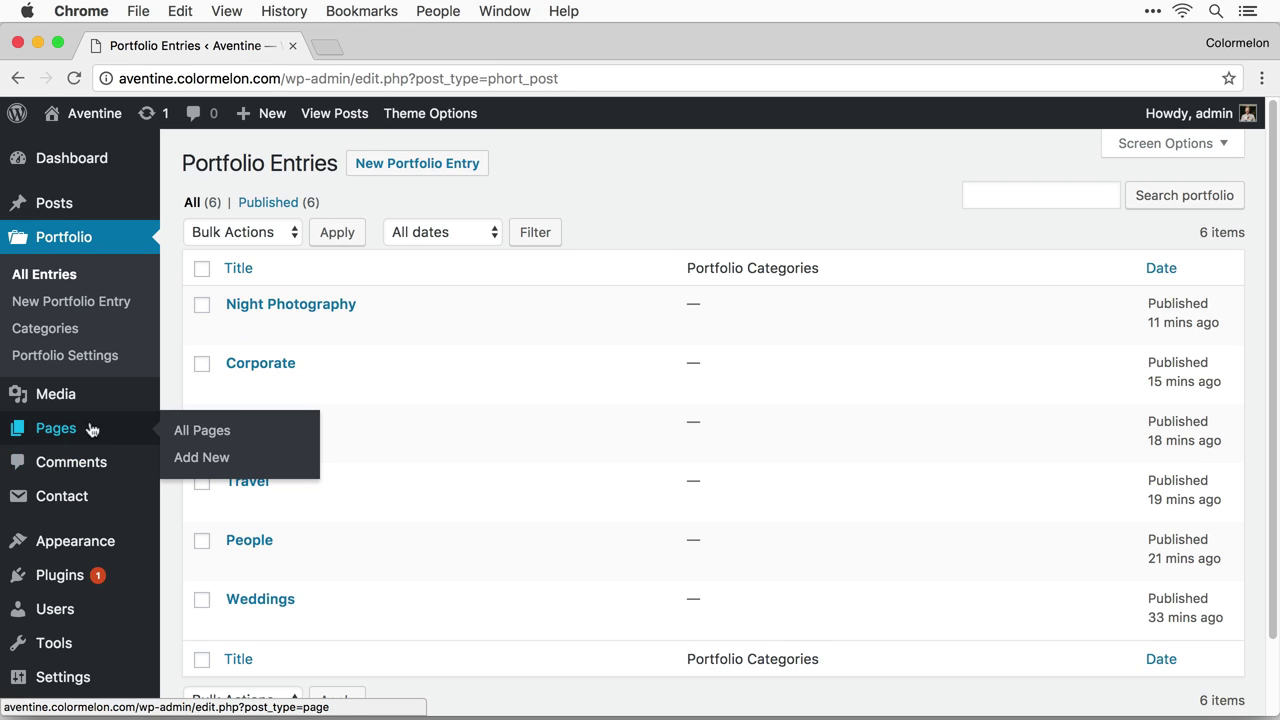
pyautogui.click(209, 457)
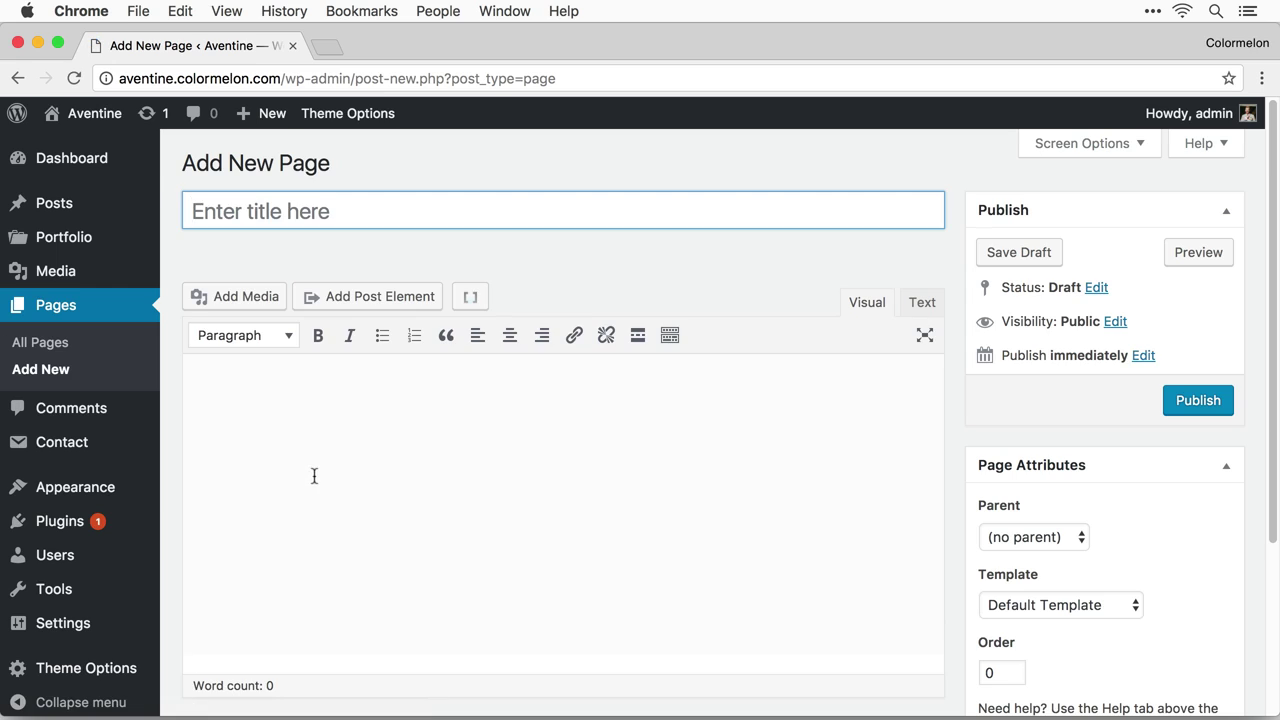
pyautogui.write('Portfolio')
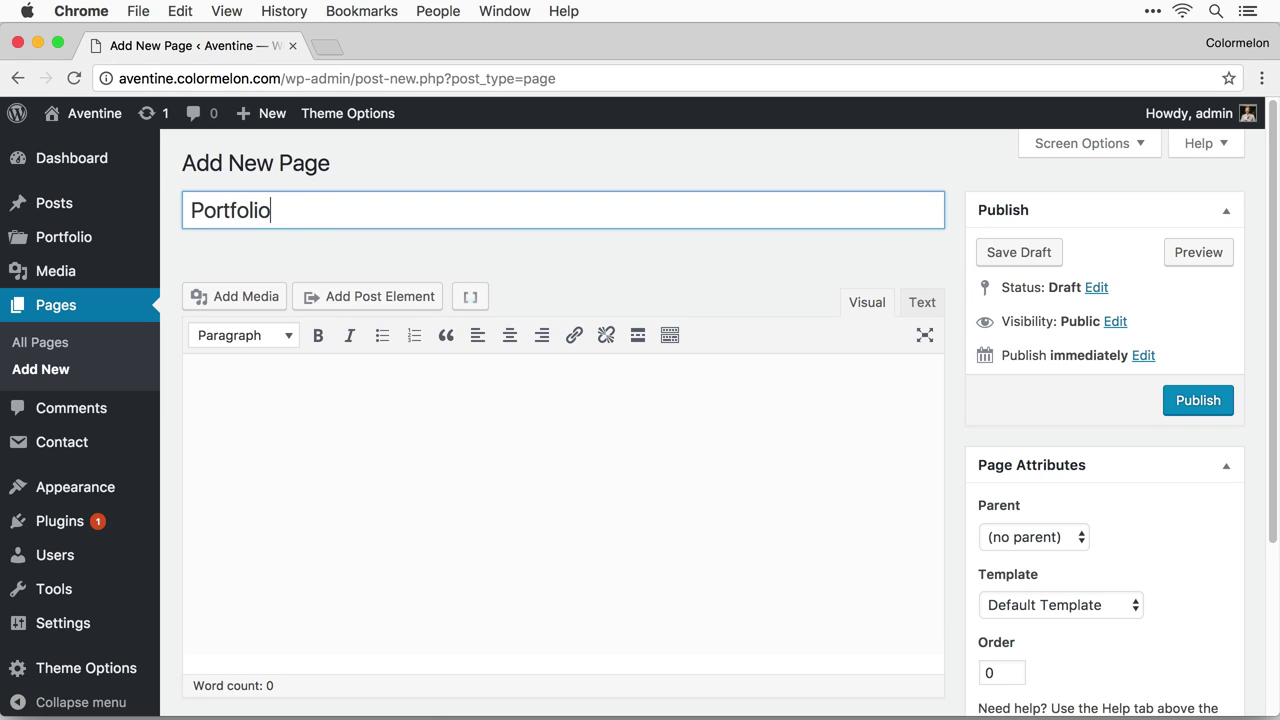
pyautogui.click(1200, 401)
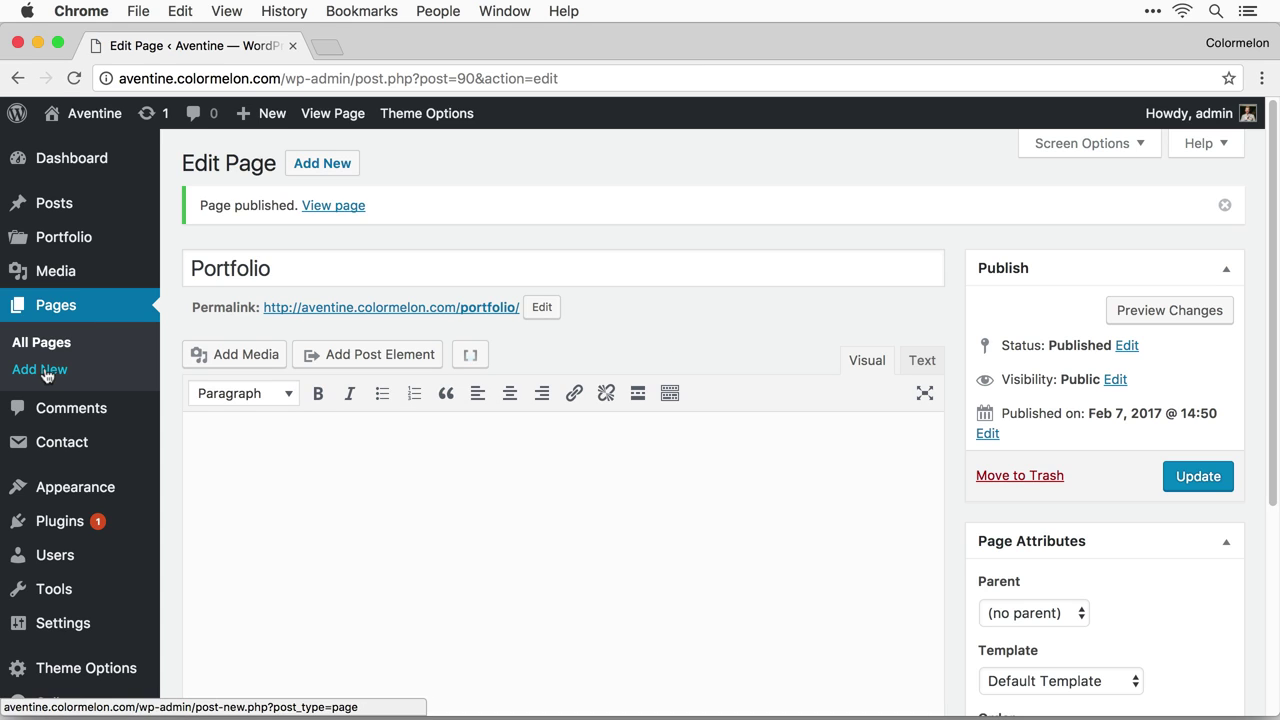
# Create a blank page titled "Blog" and publish it.
pyautogui.click(42, 370)
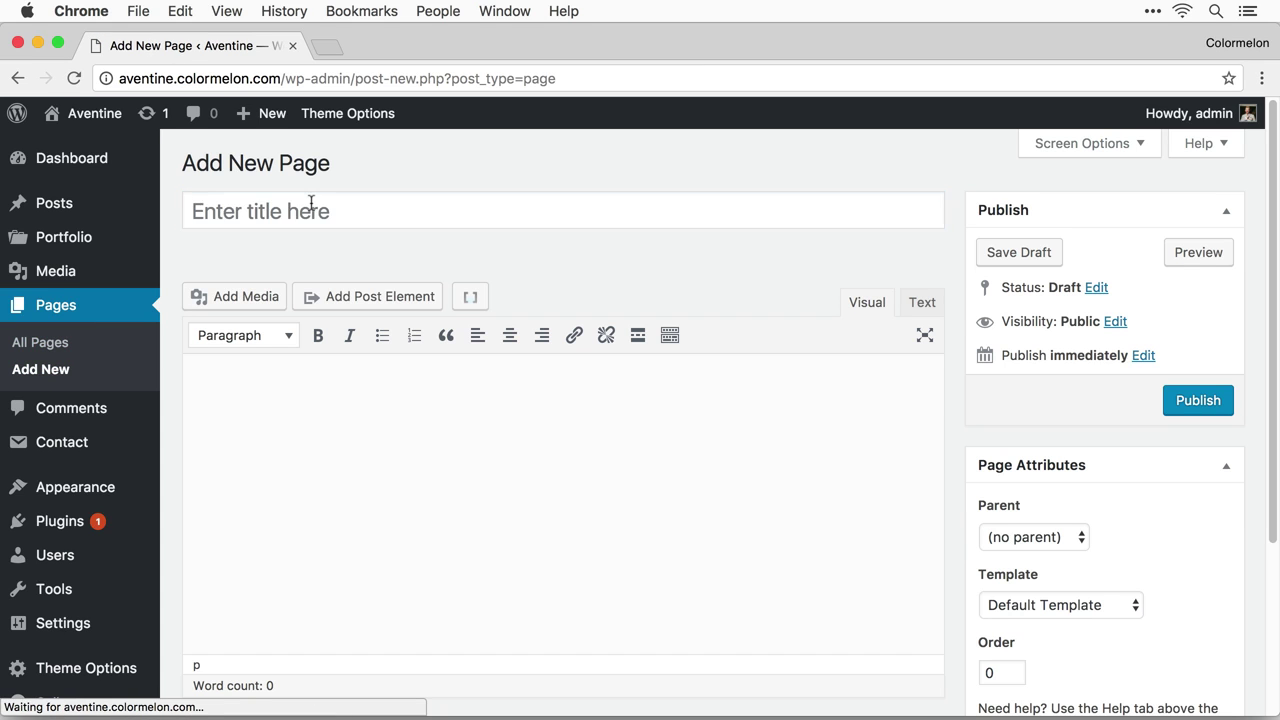
pyautogui.write('Blog')
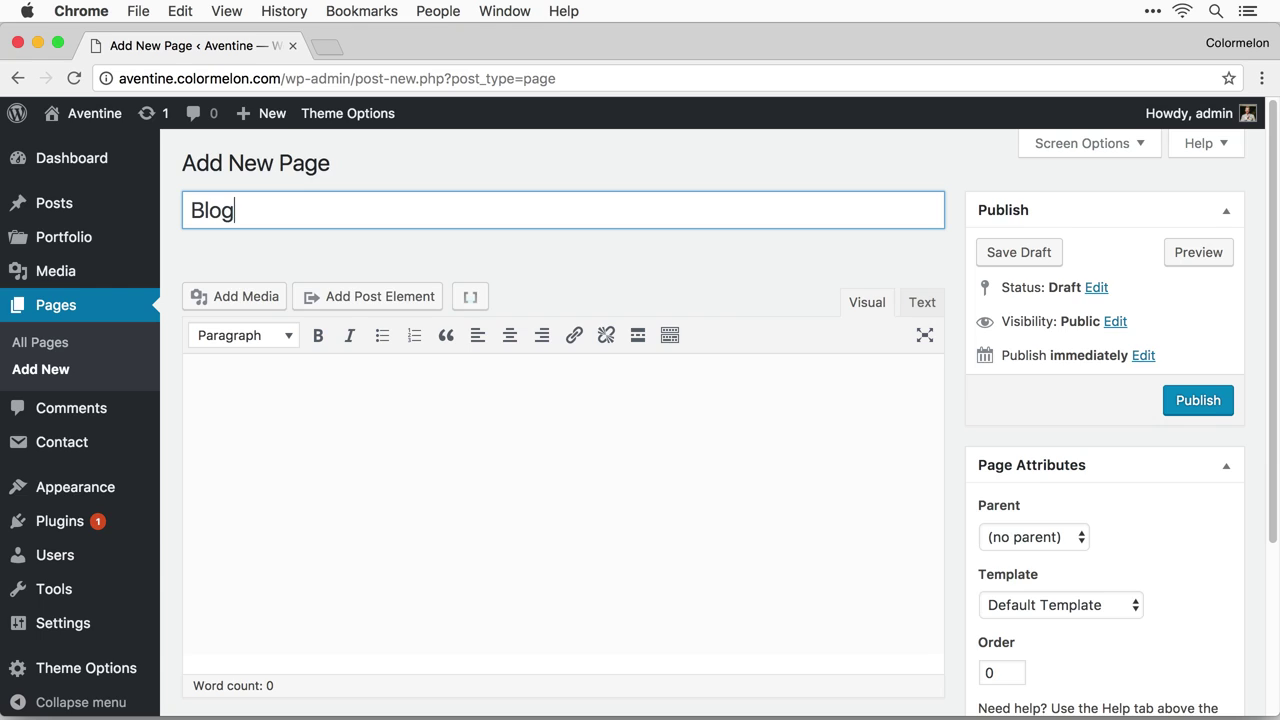
pyautogui.click(1220, 406)
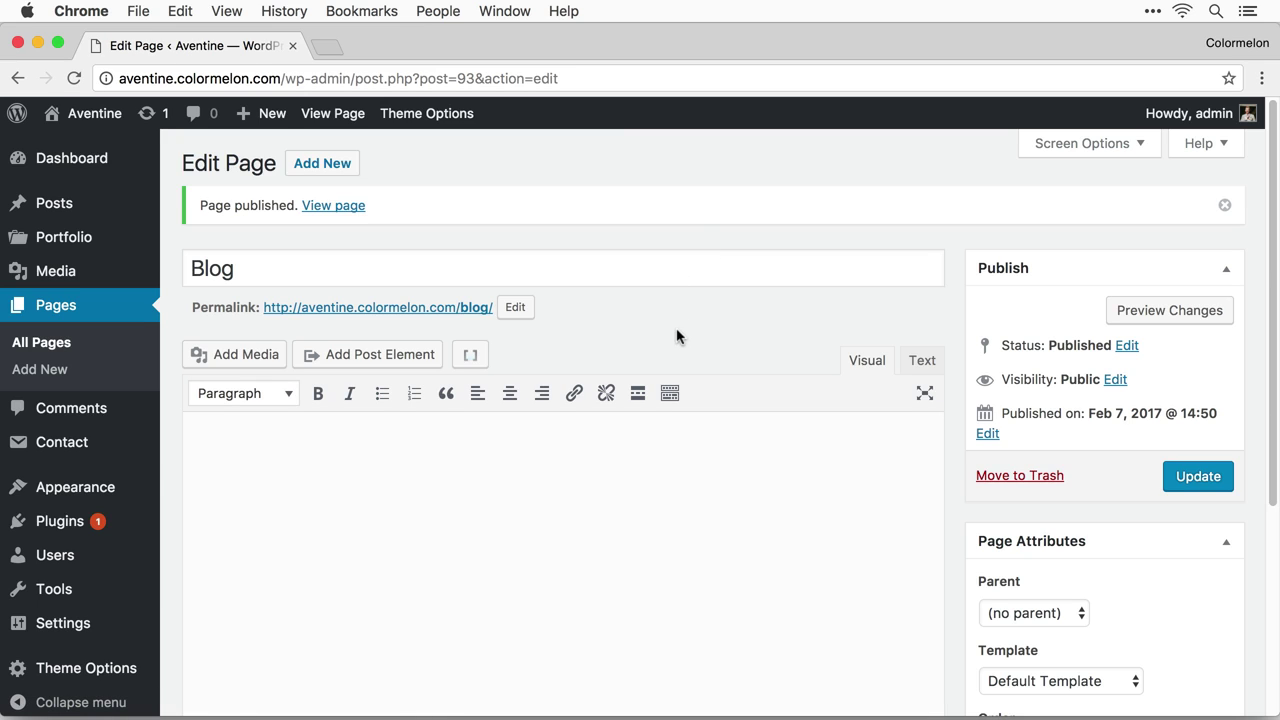
# In the Reading settings, display a static page with Portfolio as front page and Blog as posts page, and save.
pyautogui.moveTo(98, 626)
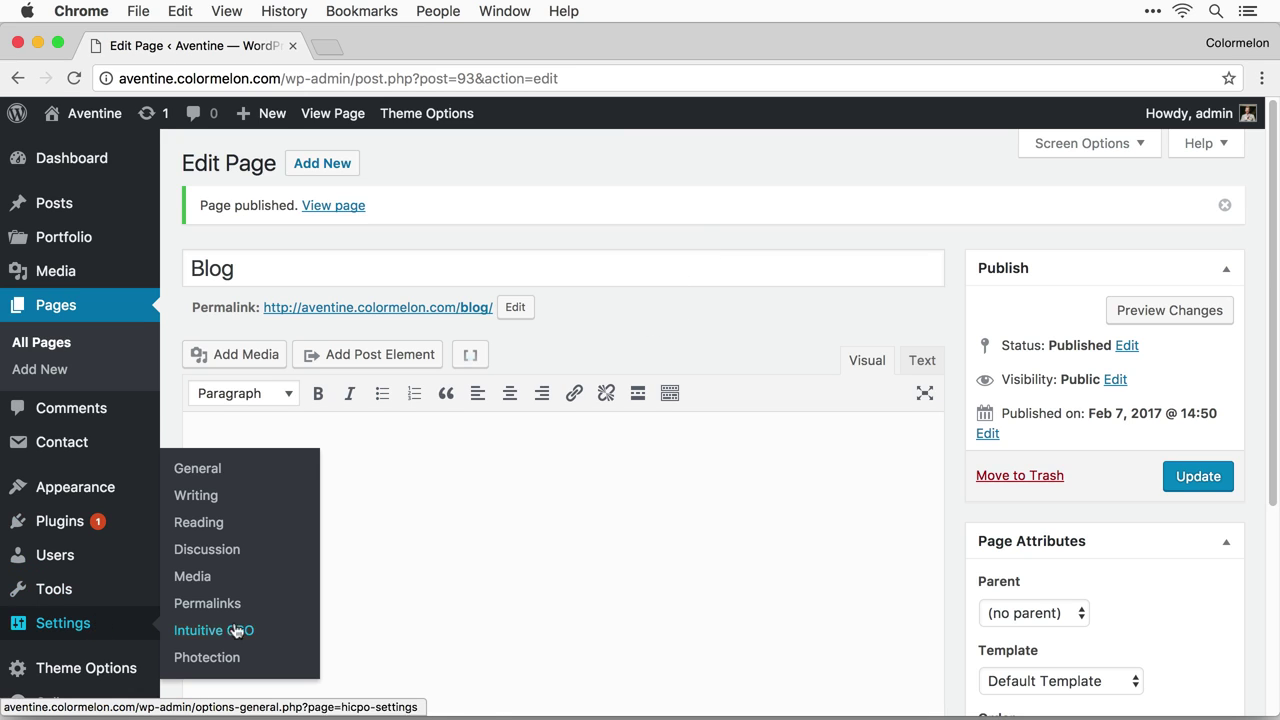
pyautogui.click(251, 521)
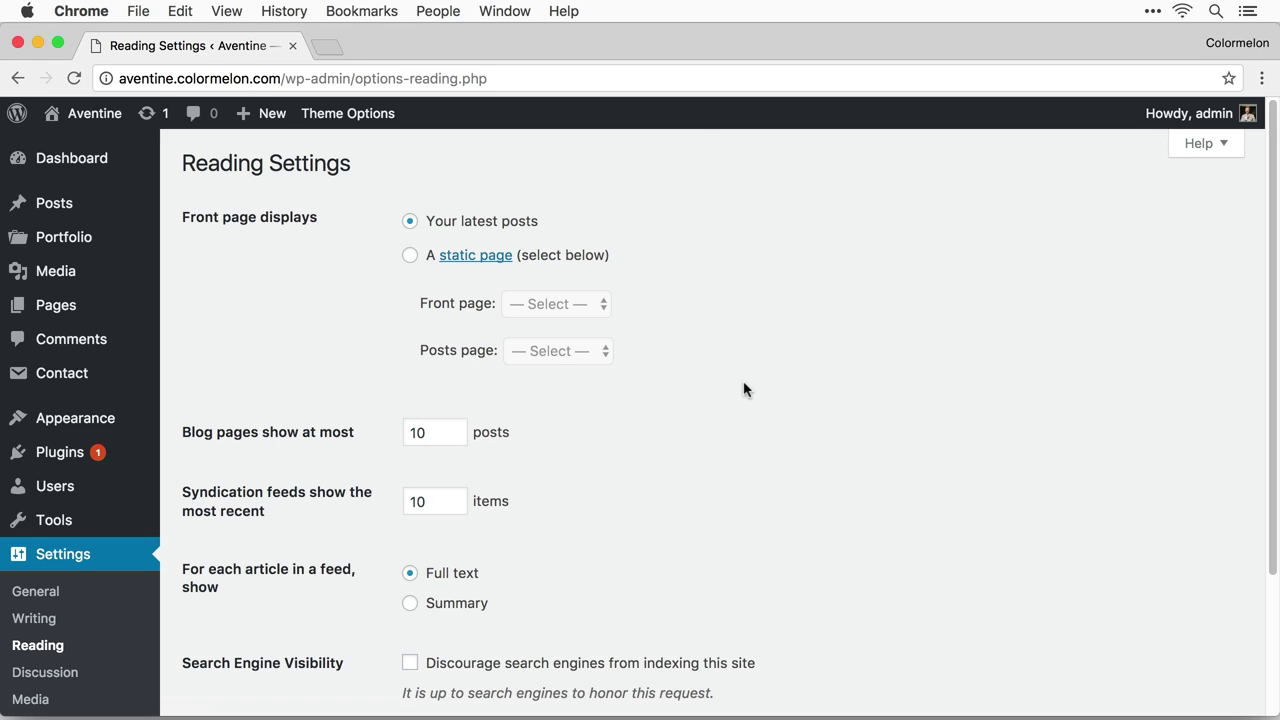
pyautogui.click(409, 256)
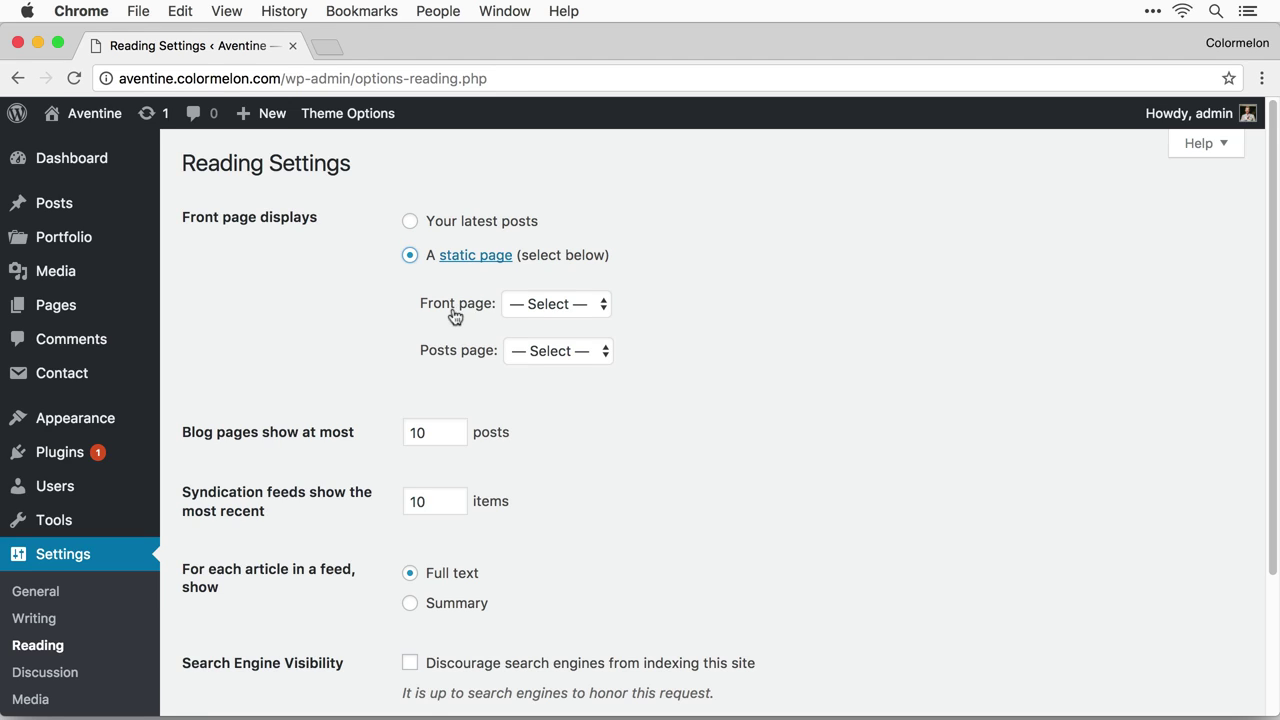
pyautogui.click(565, 305)
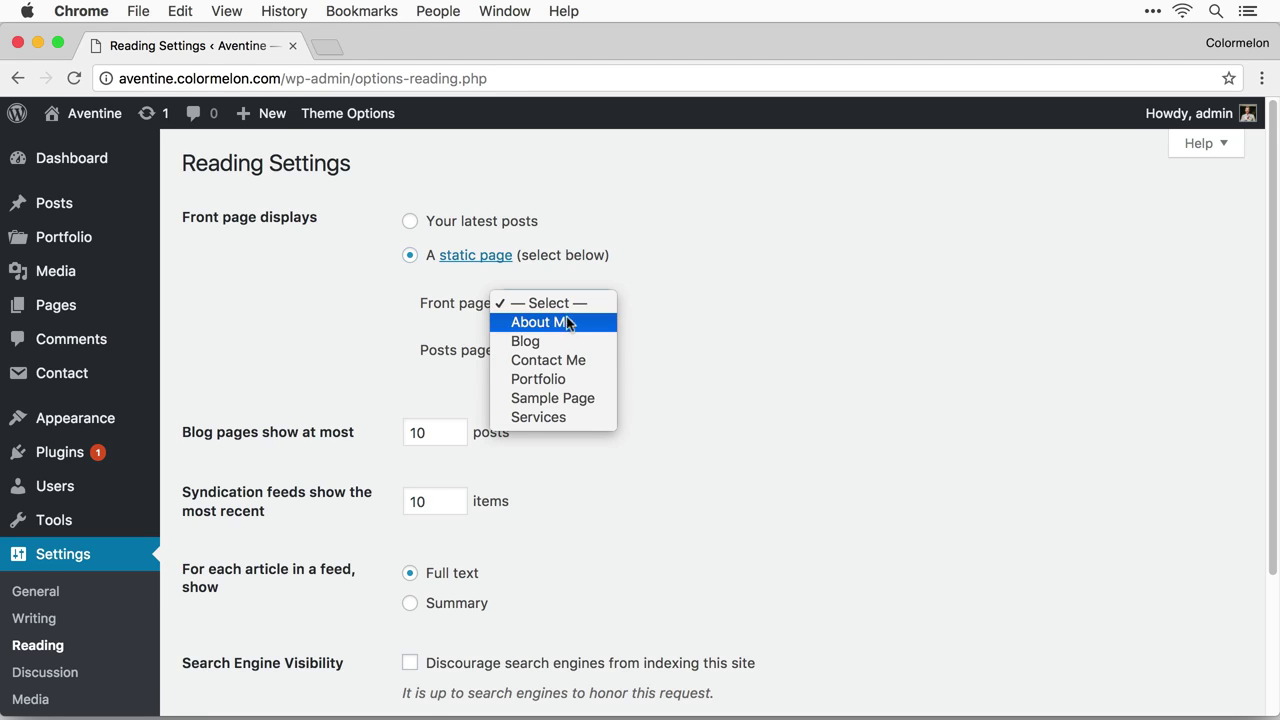
pyautogui.click(574, 380)
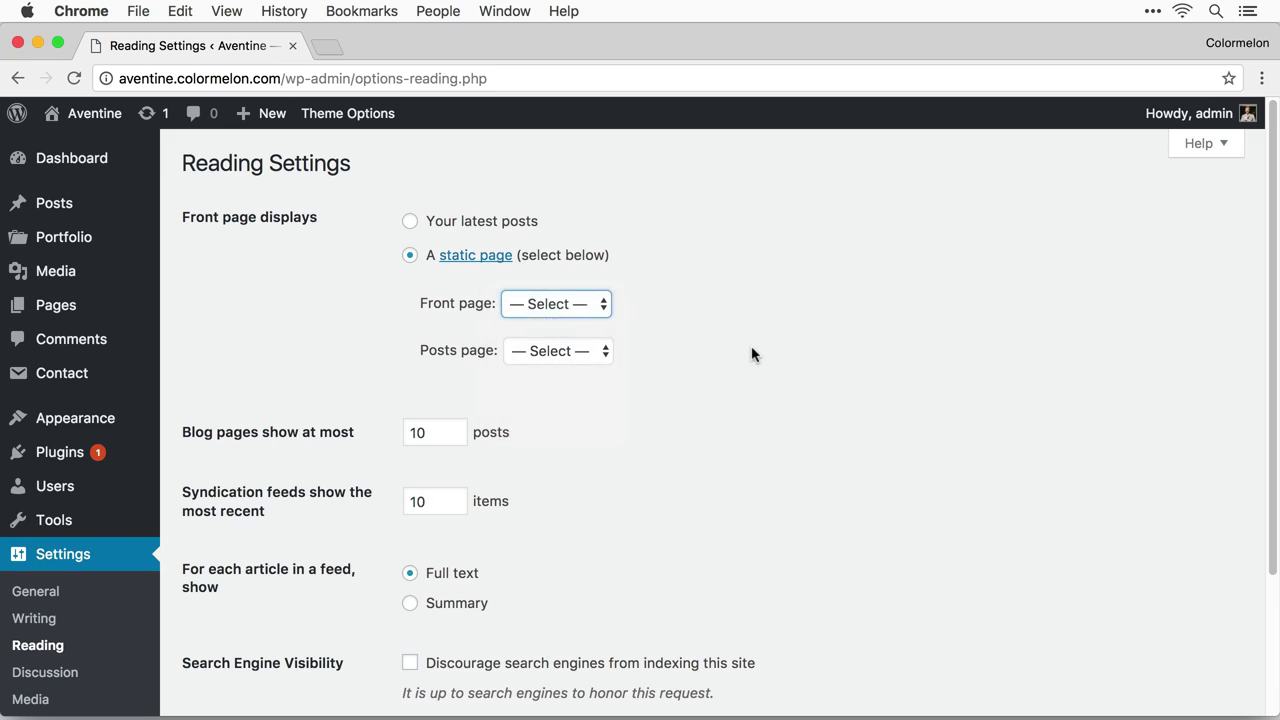
pyautogui.click(568, 362)
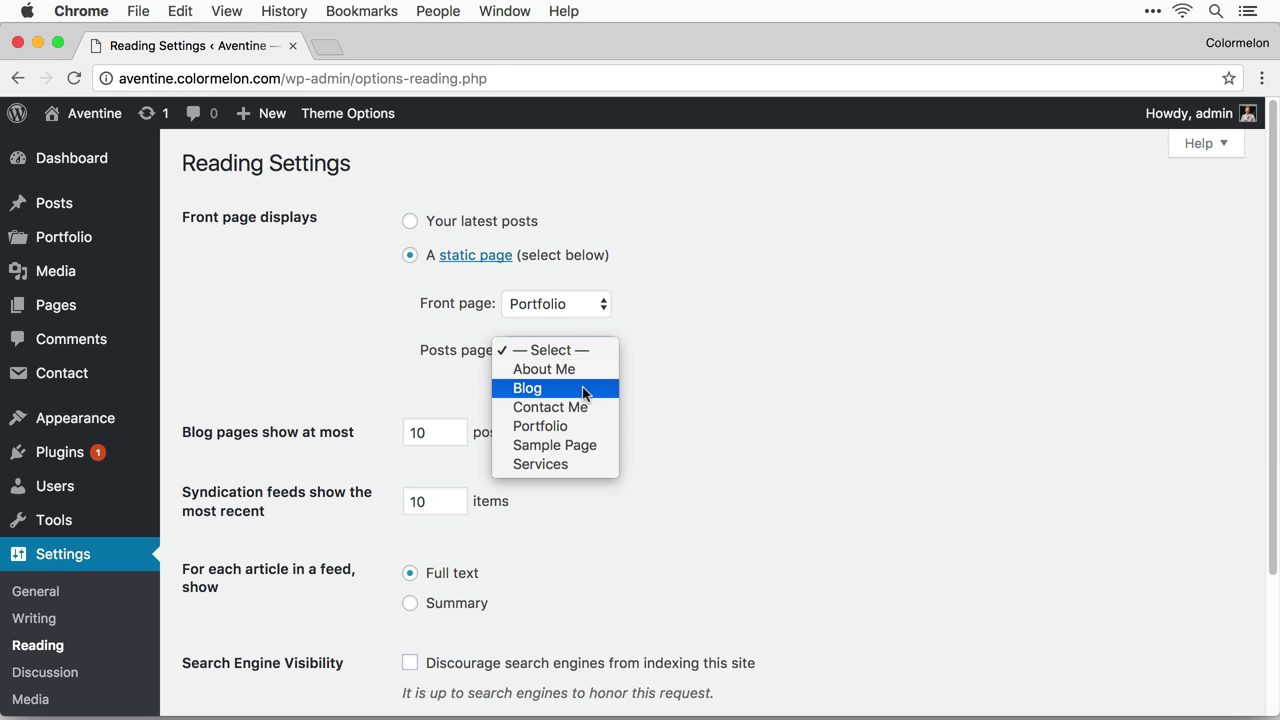
pyautogui.click(584, 392)
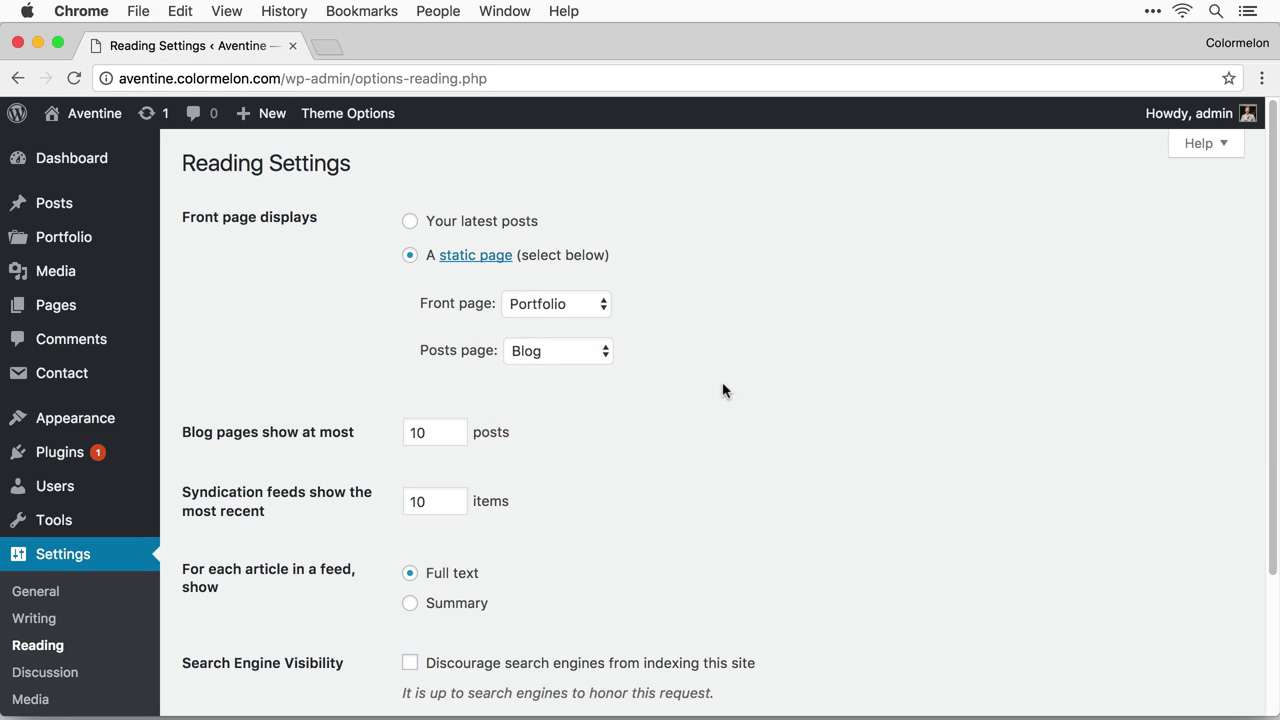
pyautogui.scroll(-3, 723, 390)
pyautogui.click(258, 570)
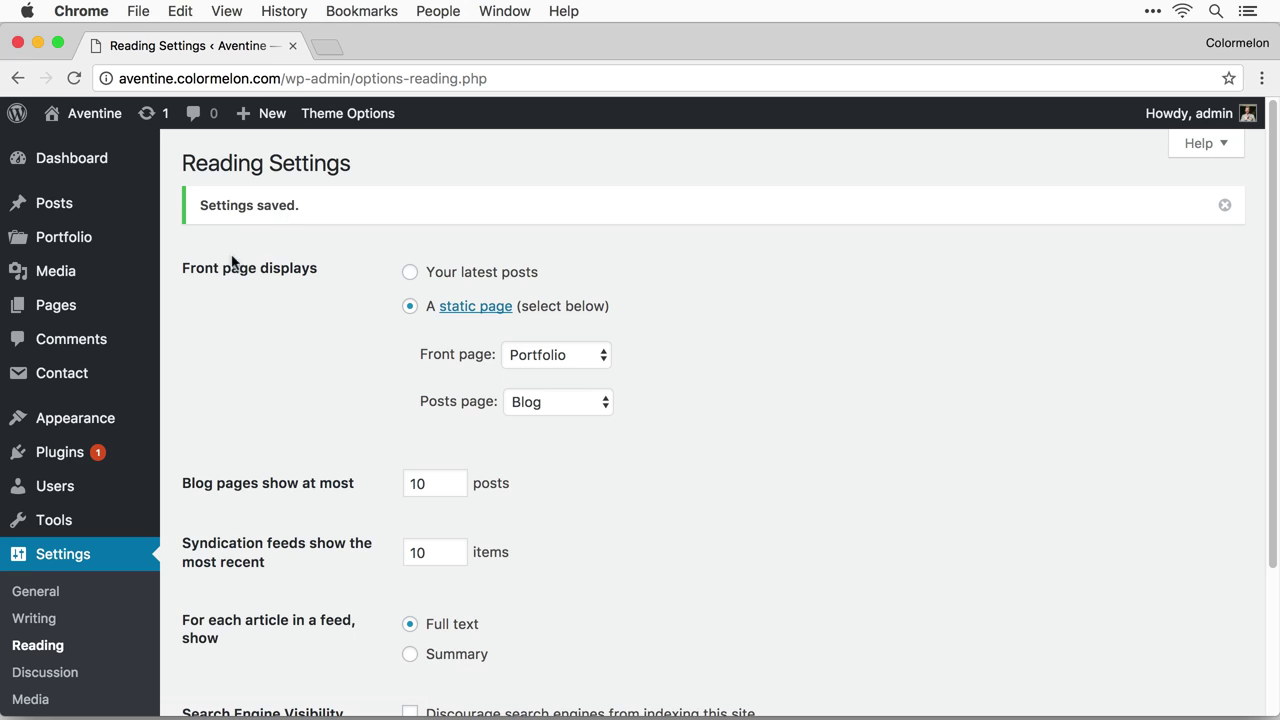
# In the Portfolio Settings, set the Main Portfolio Page to Portfolio and save.
pyautogui.moveTo(123, 243)
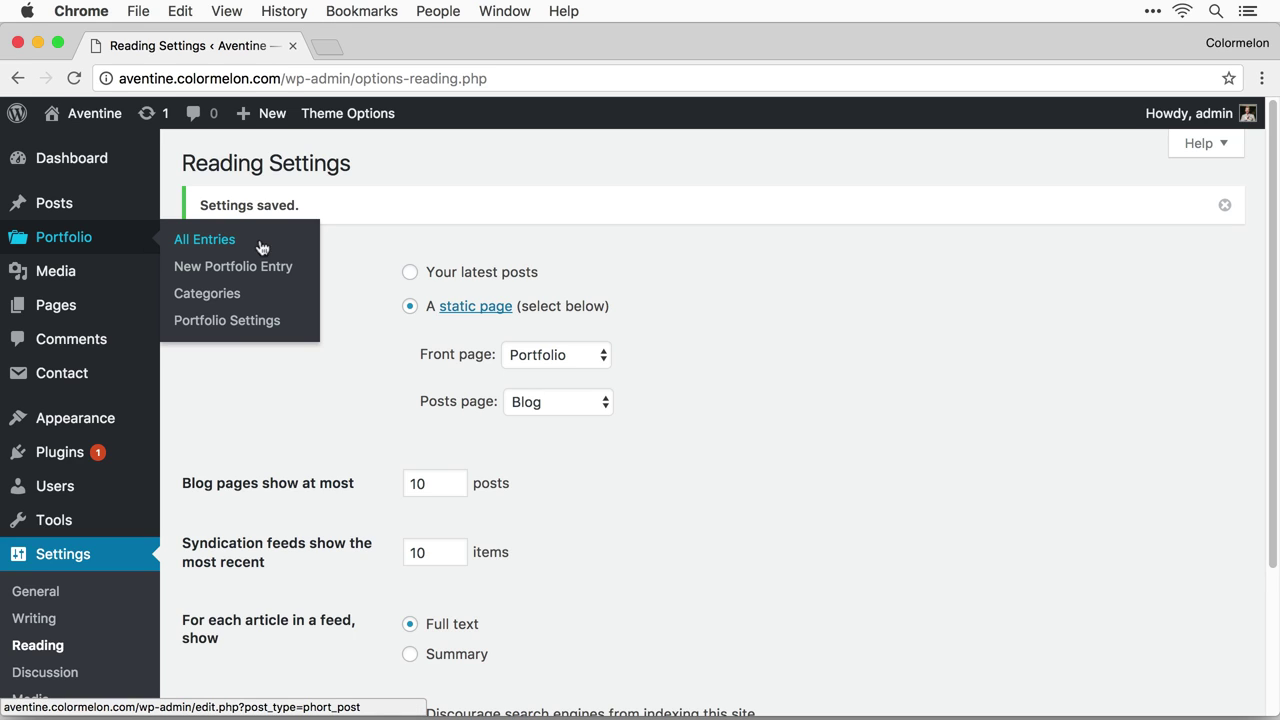
pyautogui.click(257, 323)
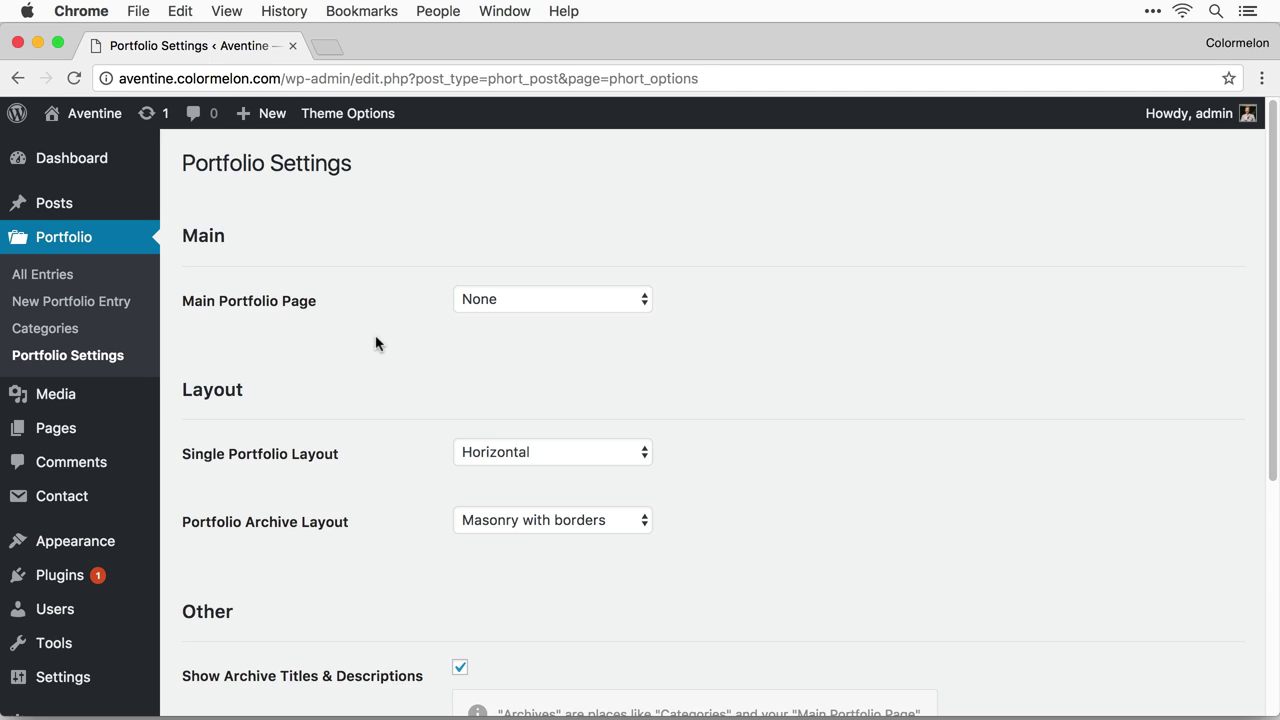
pyautogui.click(563, 308)
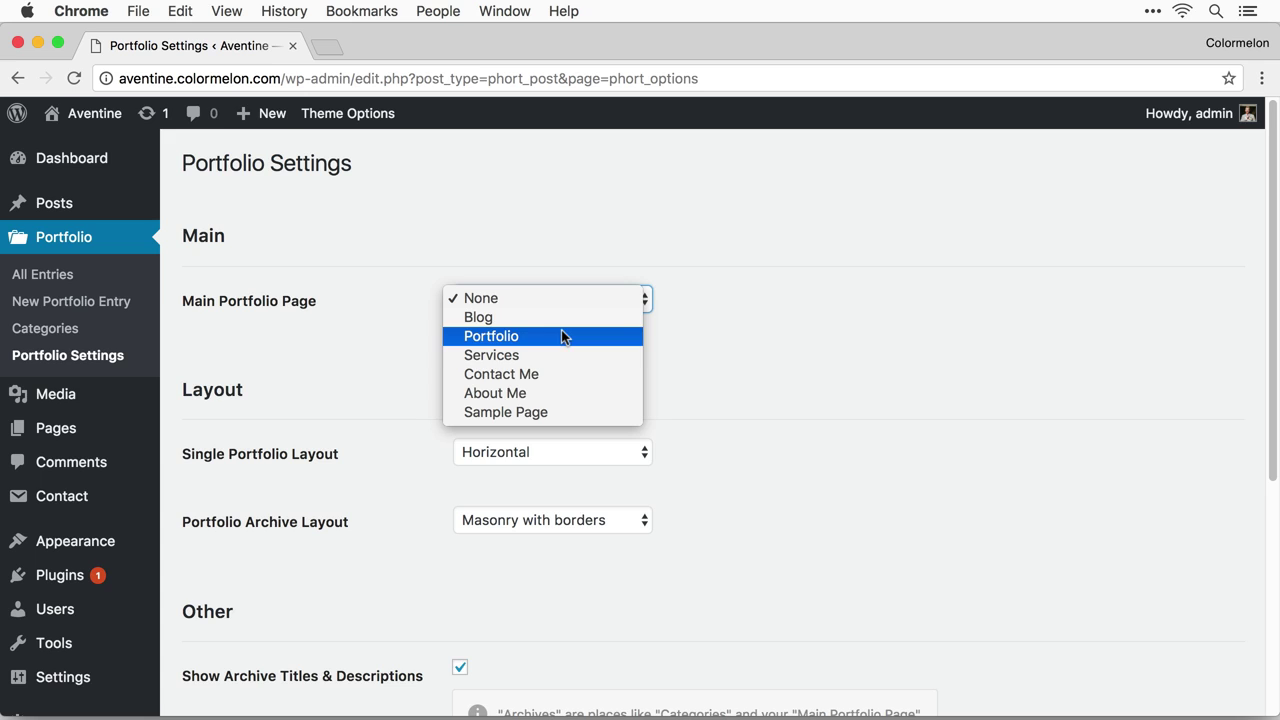
pyautogui.click(561, 336)
pyautogui.scroll(-5, 780, 346)
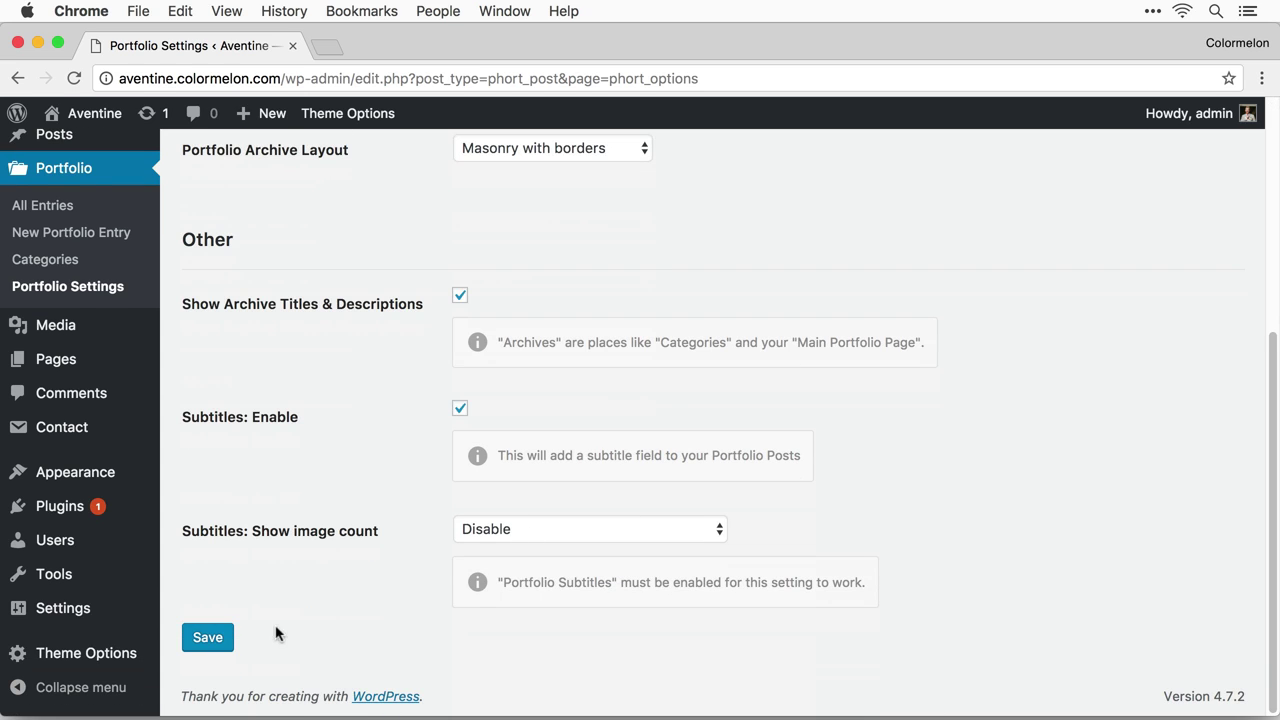
pyautogui.click(206, 642)
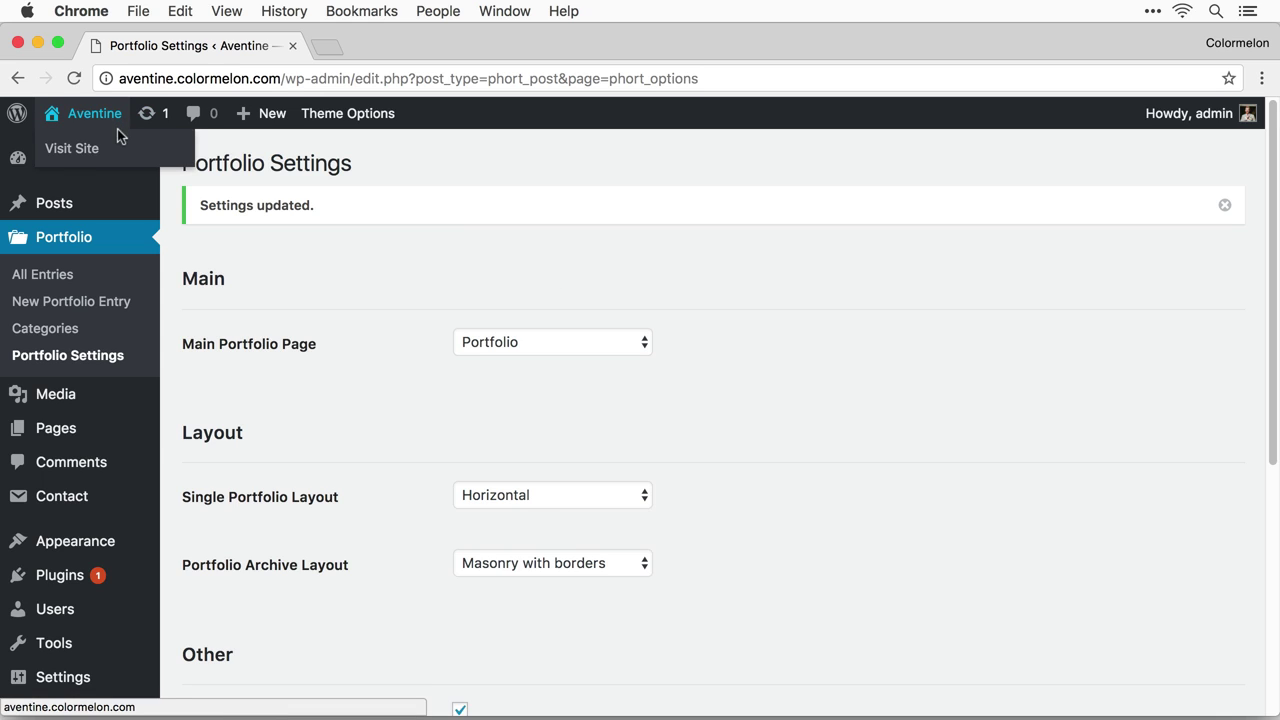
# Open the live site in a new tab, review the front page's portfolio grid and the Travel entry's gallery, and return to the home page.
pyautogui.keyDown('super'); pyautogui.click(110, 150); pyautogui.keyUp('super')
pyautogui.click(455, 48)
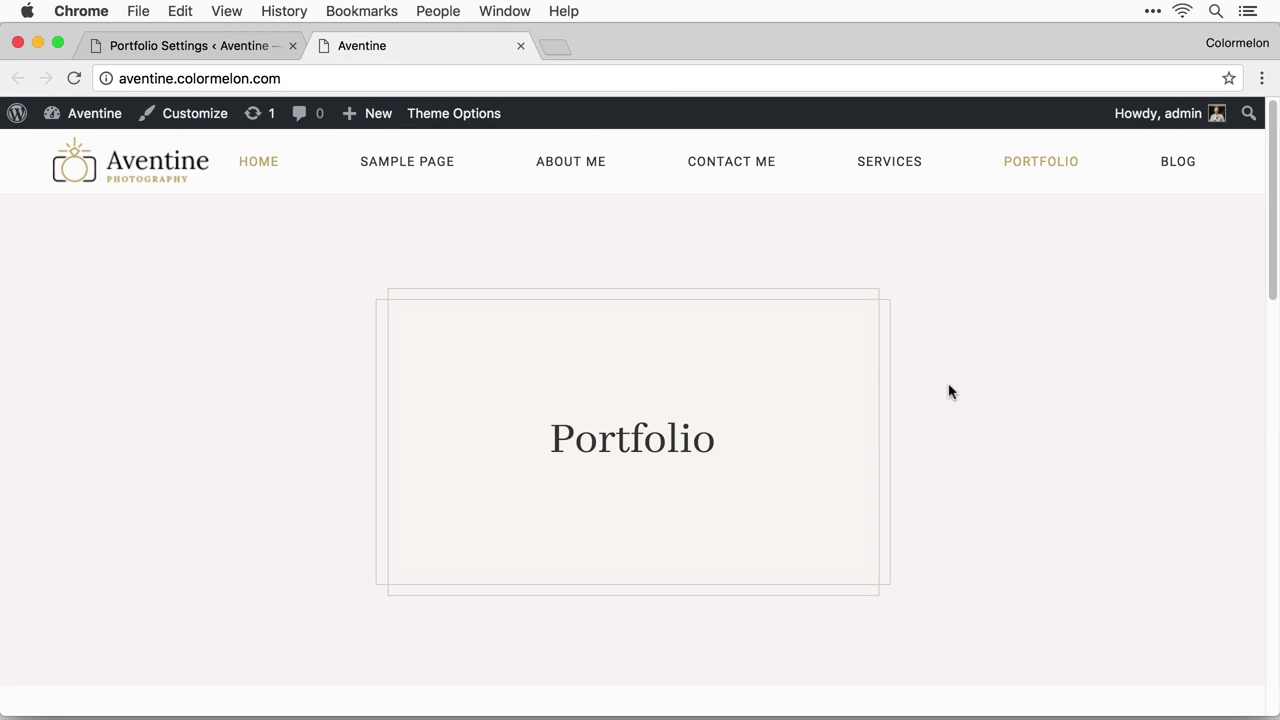
pyautogui.scroll(-6, 871, 423)
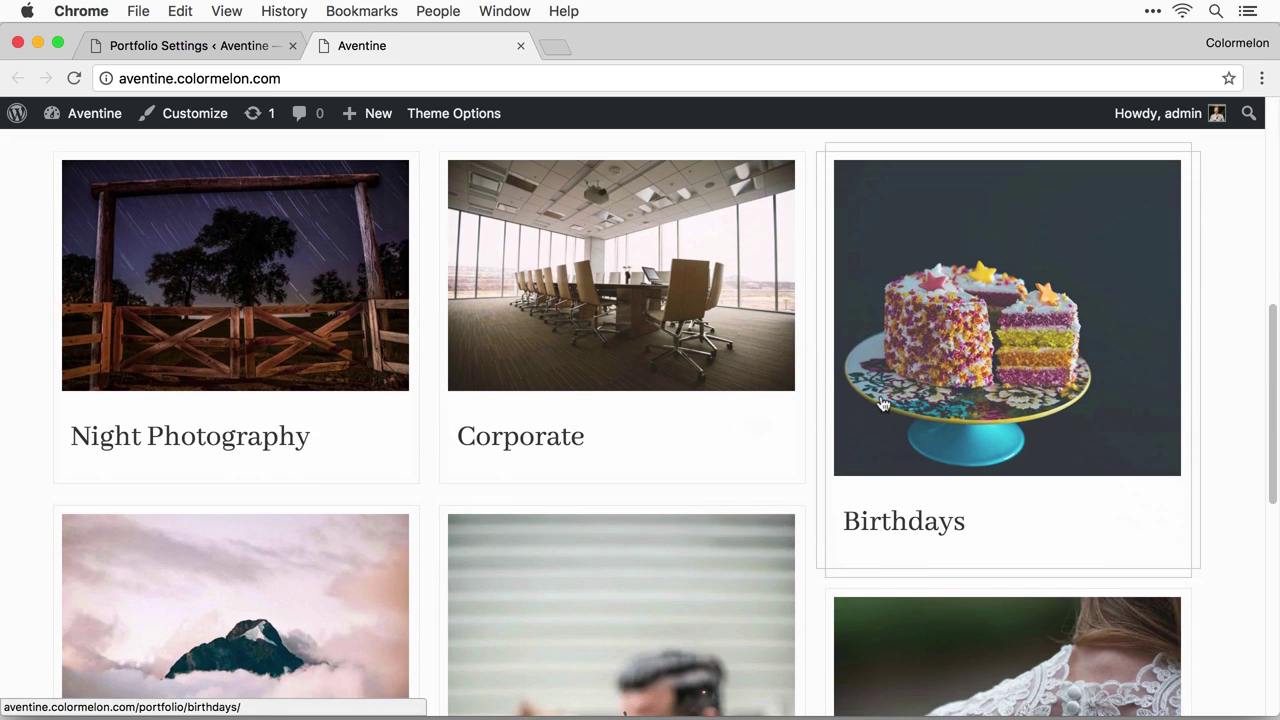
pyautogui.scroll(-5, 881, 403)
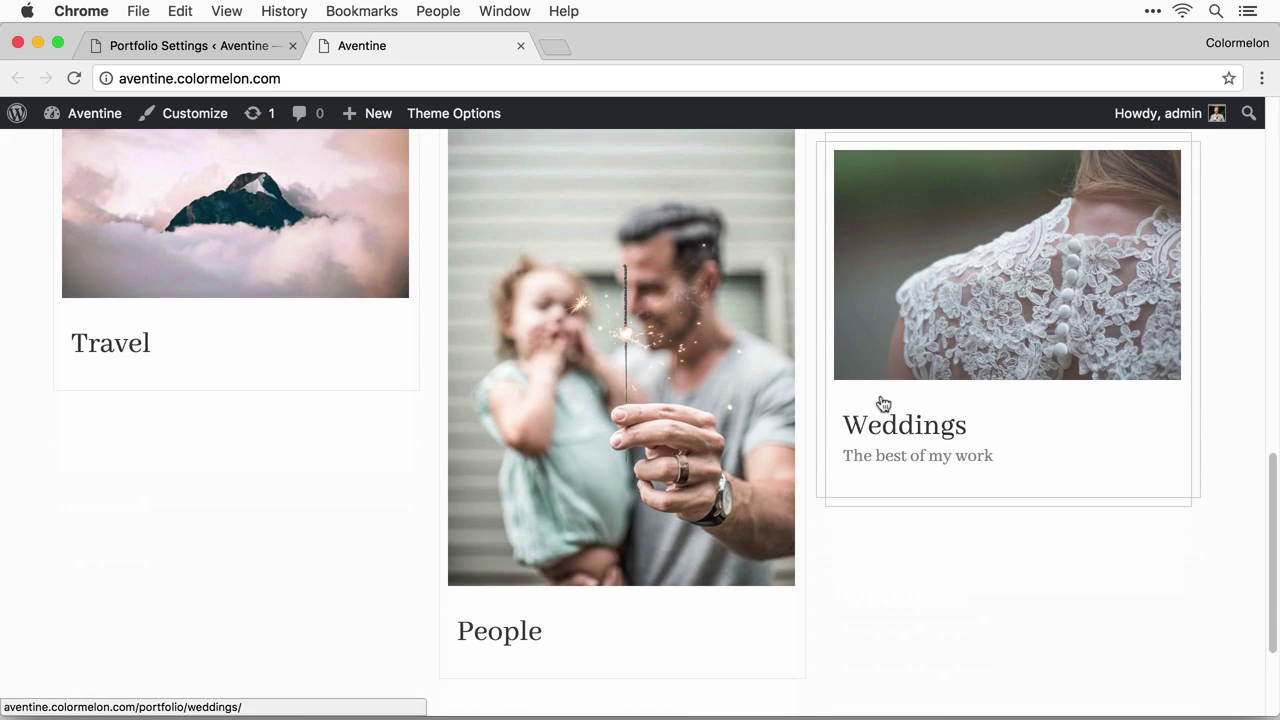
pyautogui.scroll(5, 703, 351)
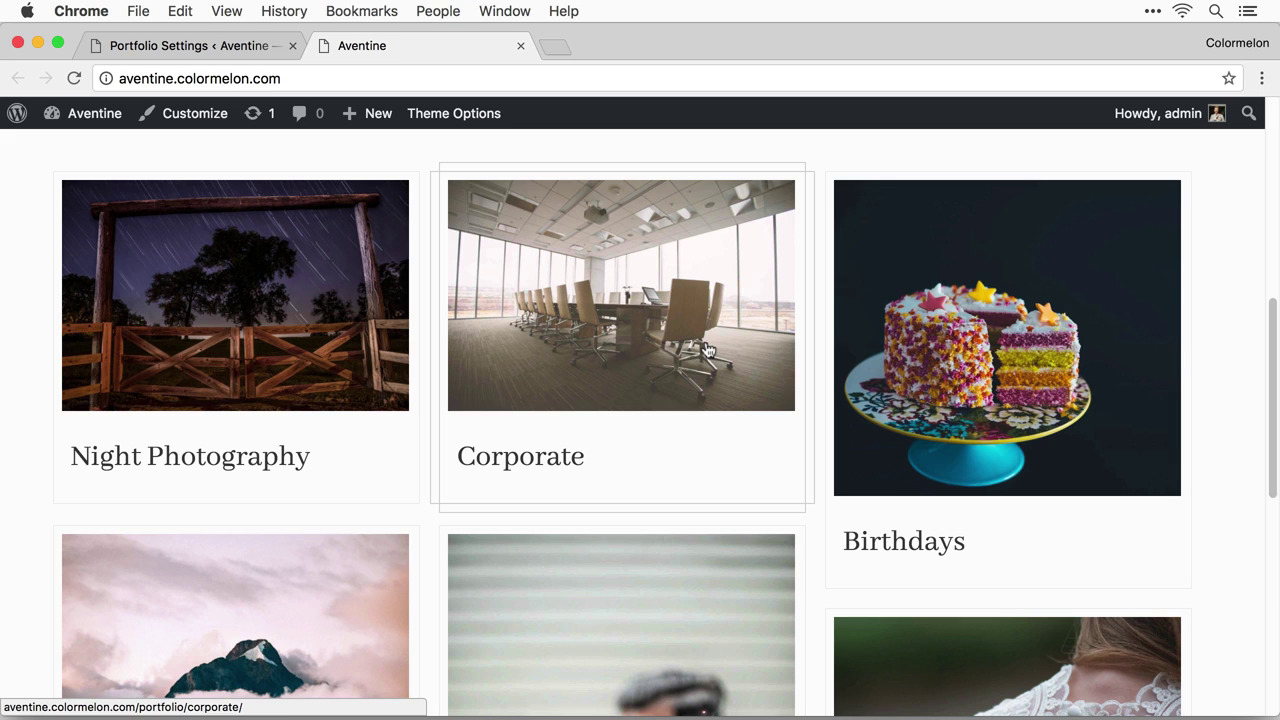
pyautogui.scroll(-3, 300, 360)
pyautogui.click(340, 386)
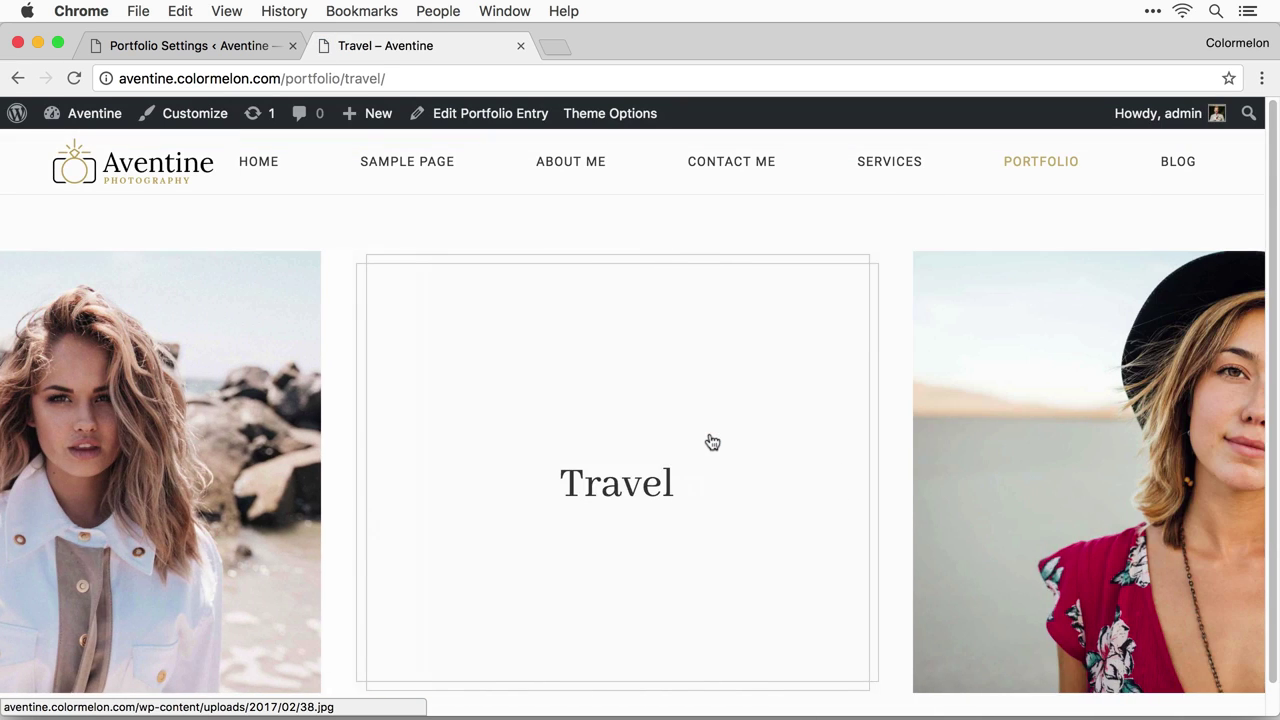
pyautogui.scroll(-10, 712, 442)
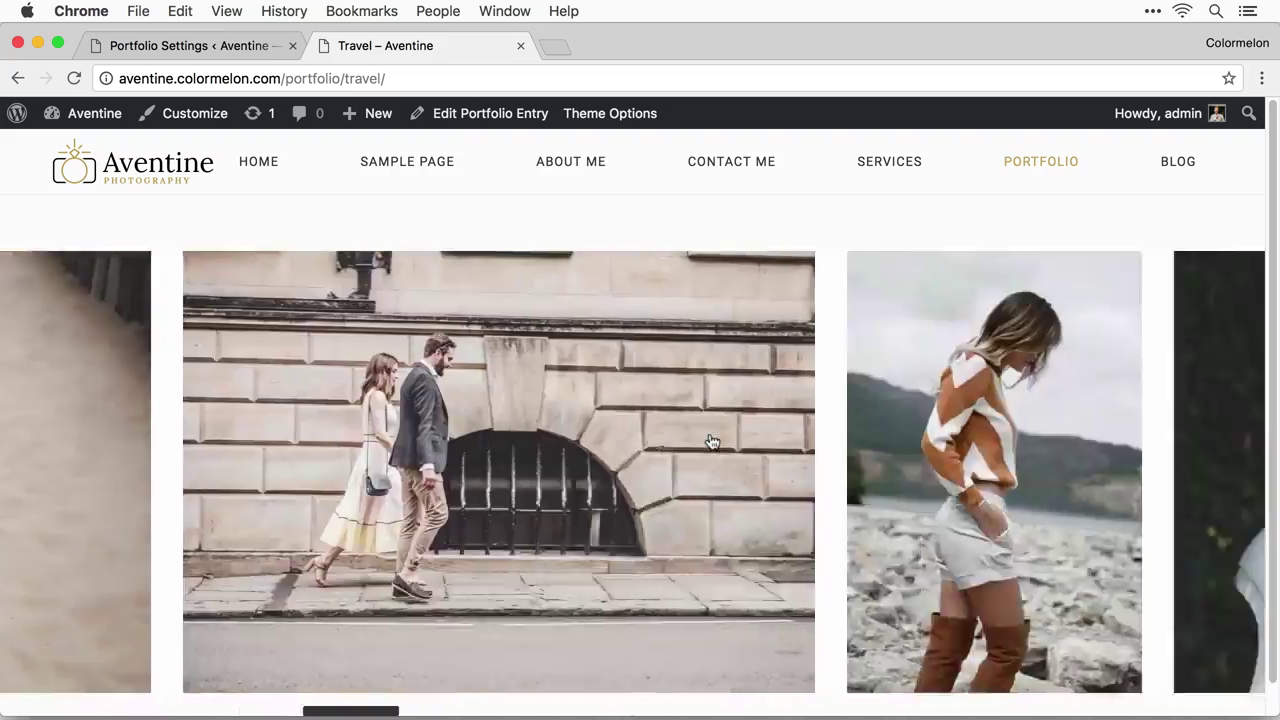
pyautogui.scroll(-15, 712, 442)
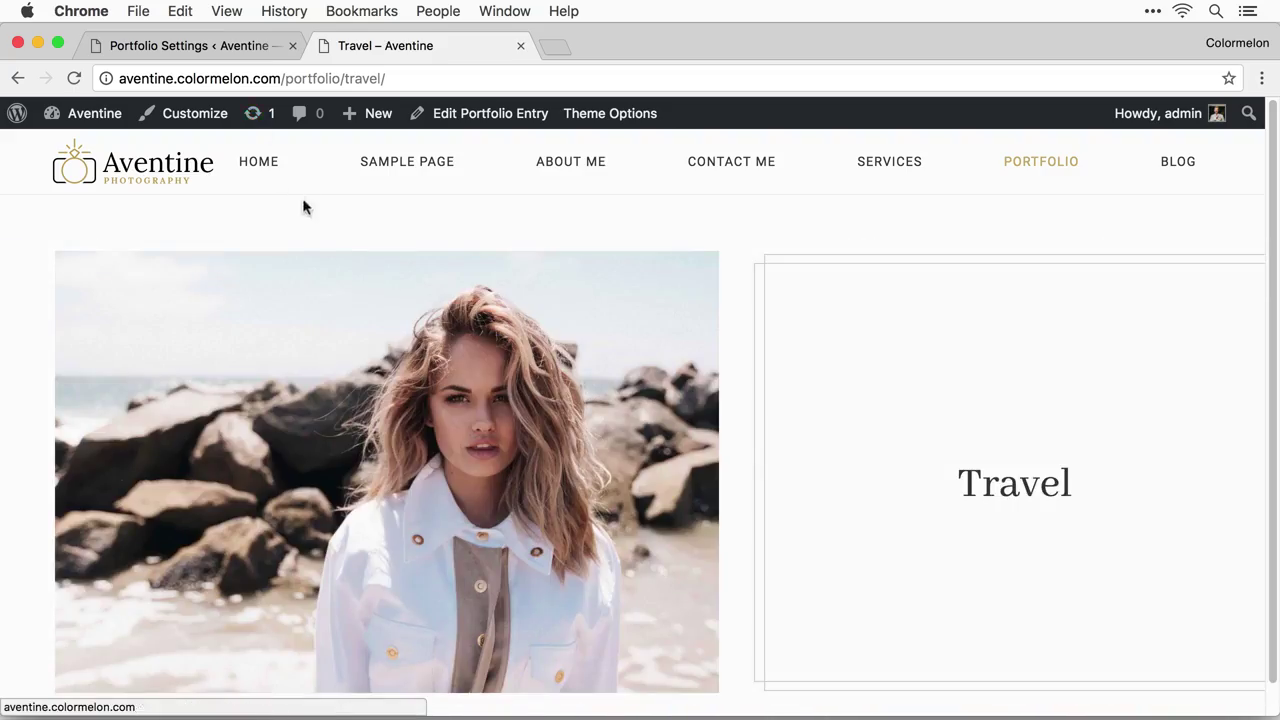
pyautogui.click(147, 167)
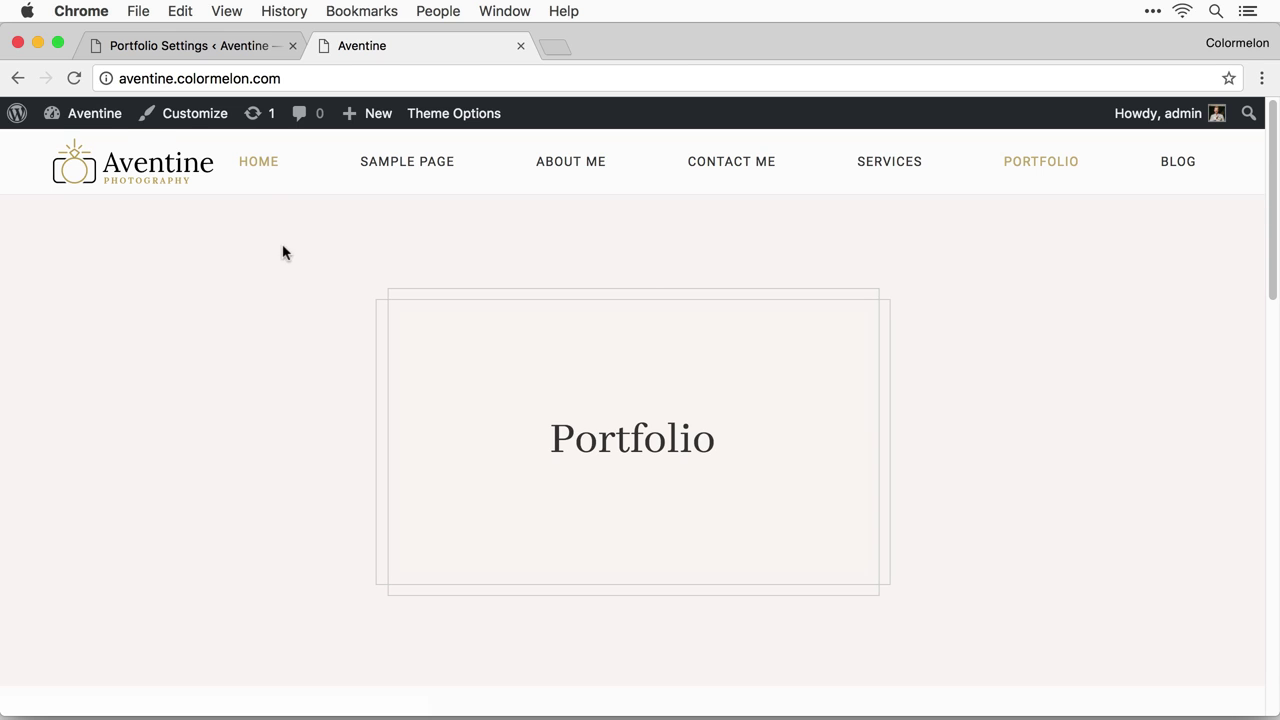
# Back in the admin tab, remove the Portfolio item from the site's Navigation menu.
pyautogui.click(214, 55)
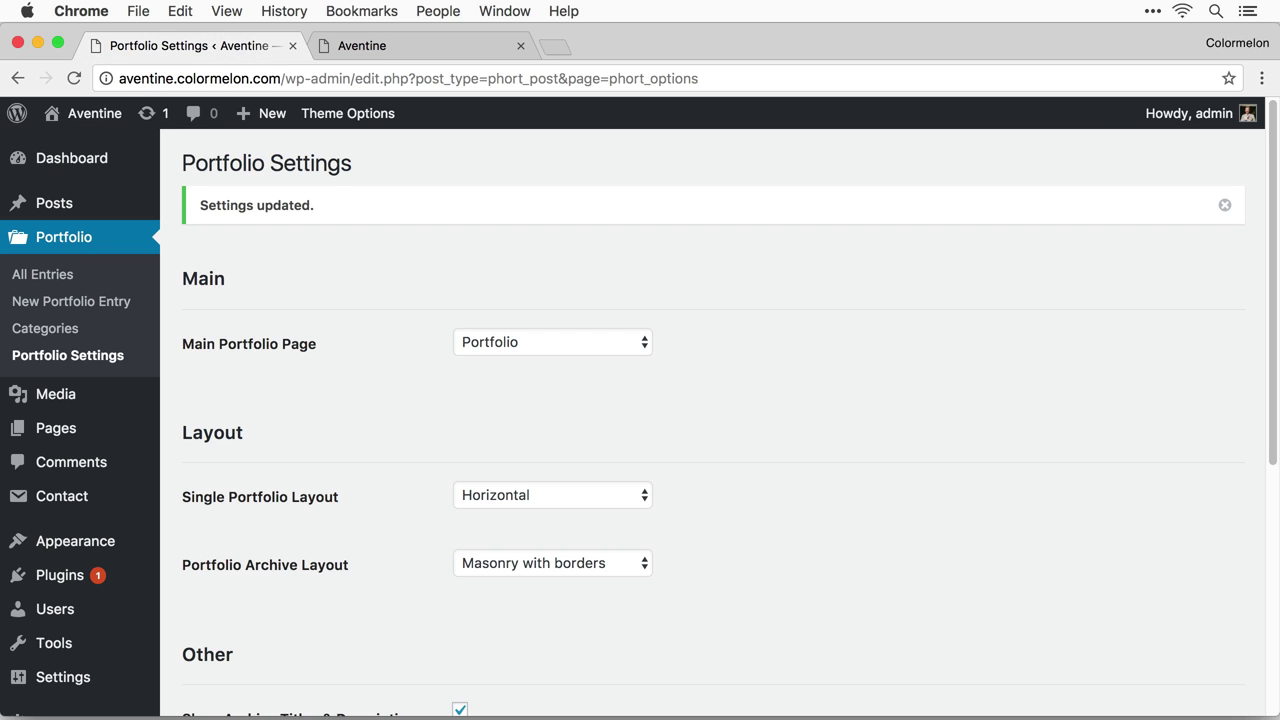
pyautogui.moveTo(114, 543)
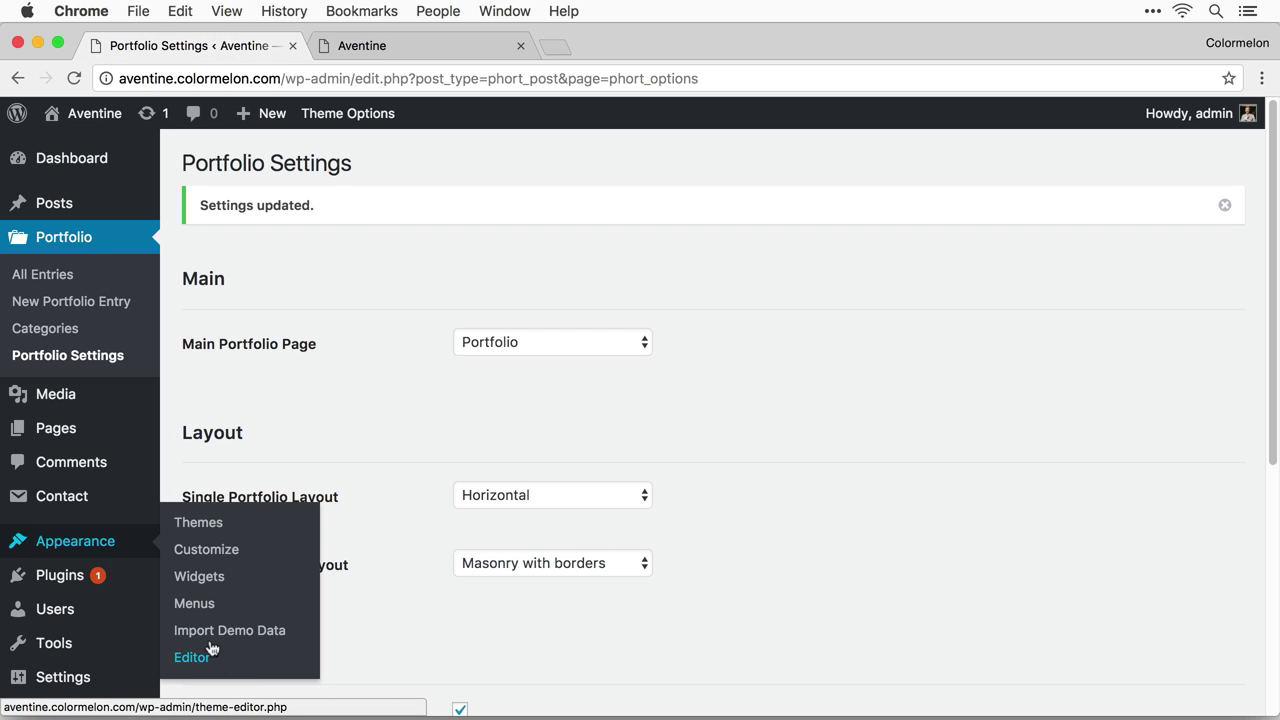
pyautogui.click(206, 600)
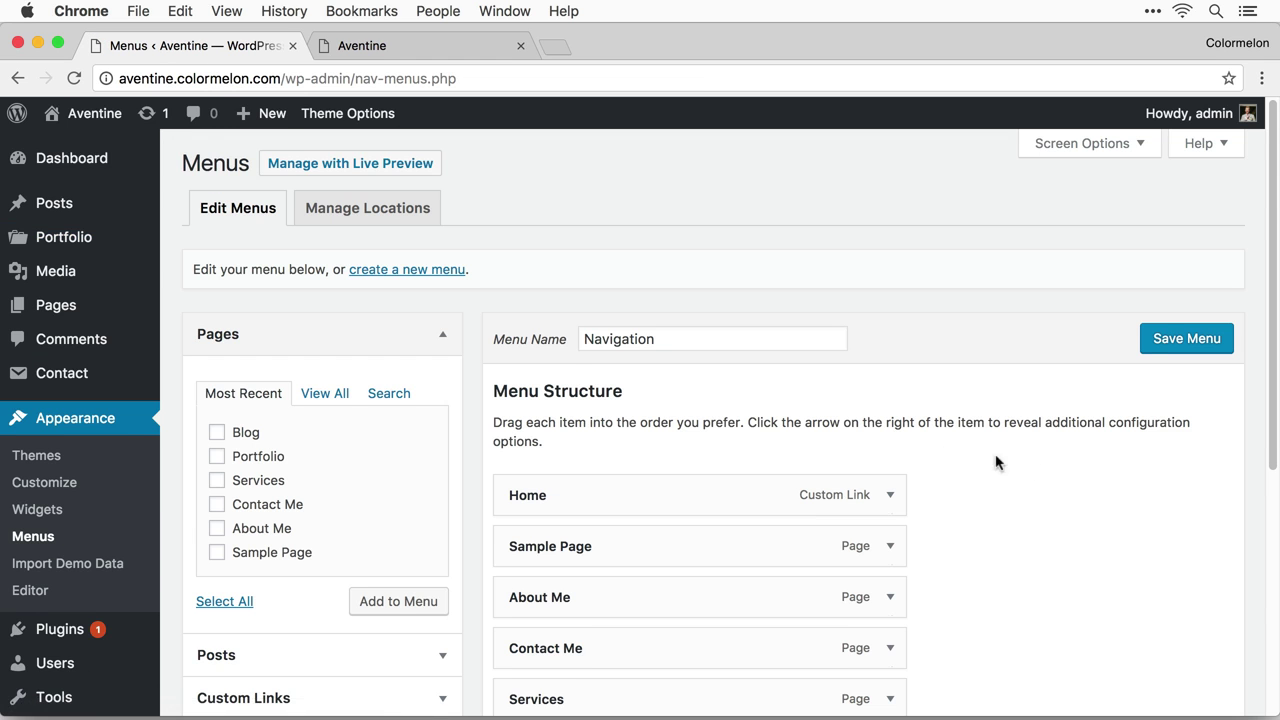
pyautogui.scroll(-5, 1094, 470)
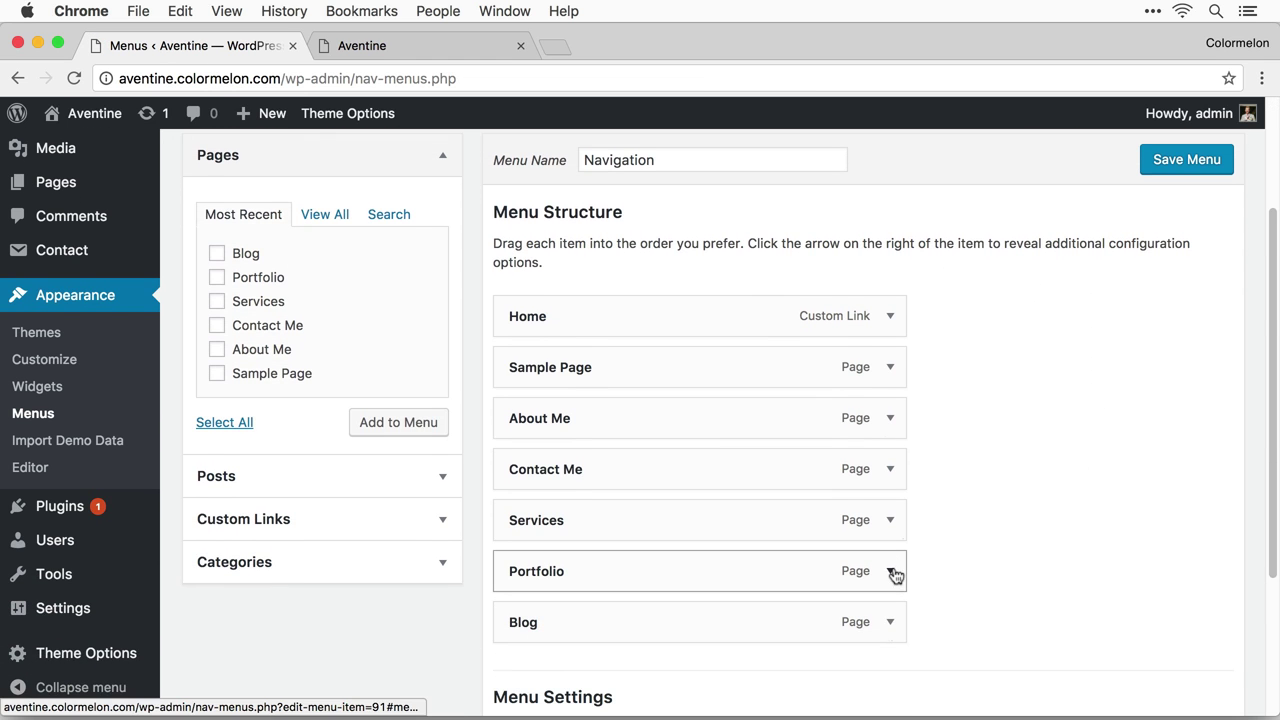
pyautogui.click(893, 572)
pyautogui.scroll(-6, 600, 625)
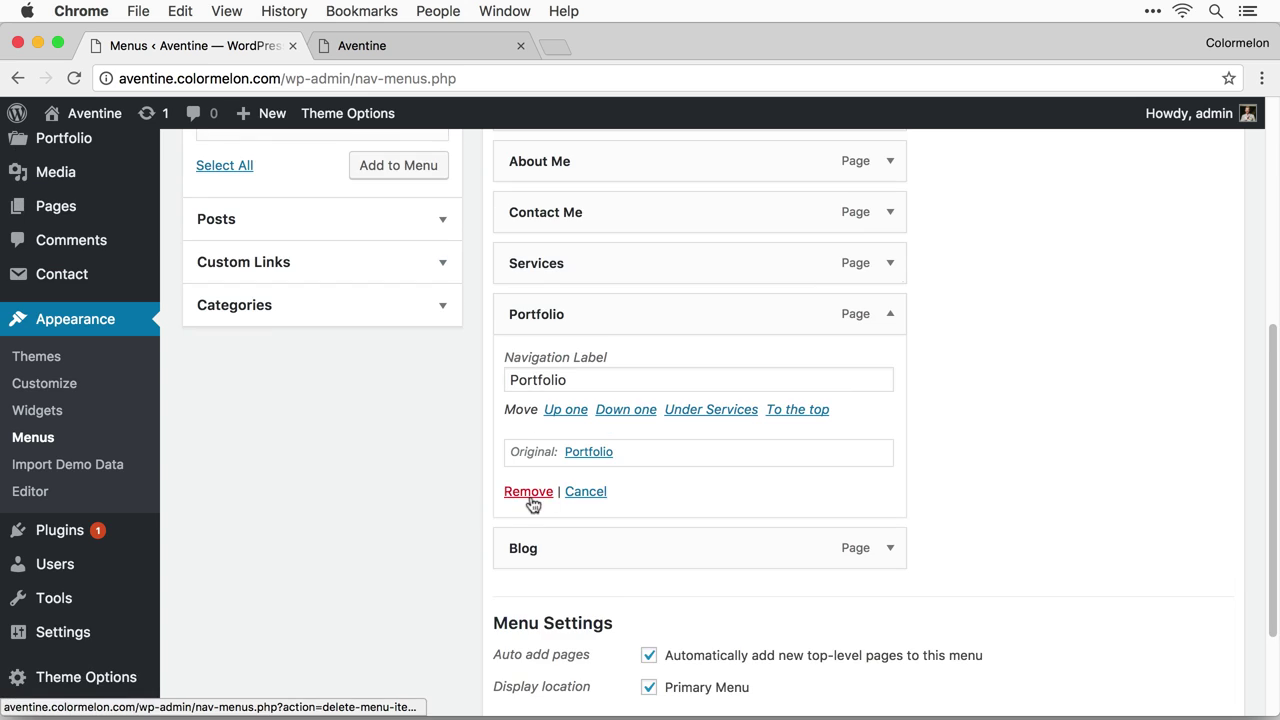
pyautogui.click(528, 492)
pyautogui.scroll(5, 1066, 484)
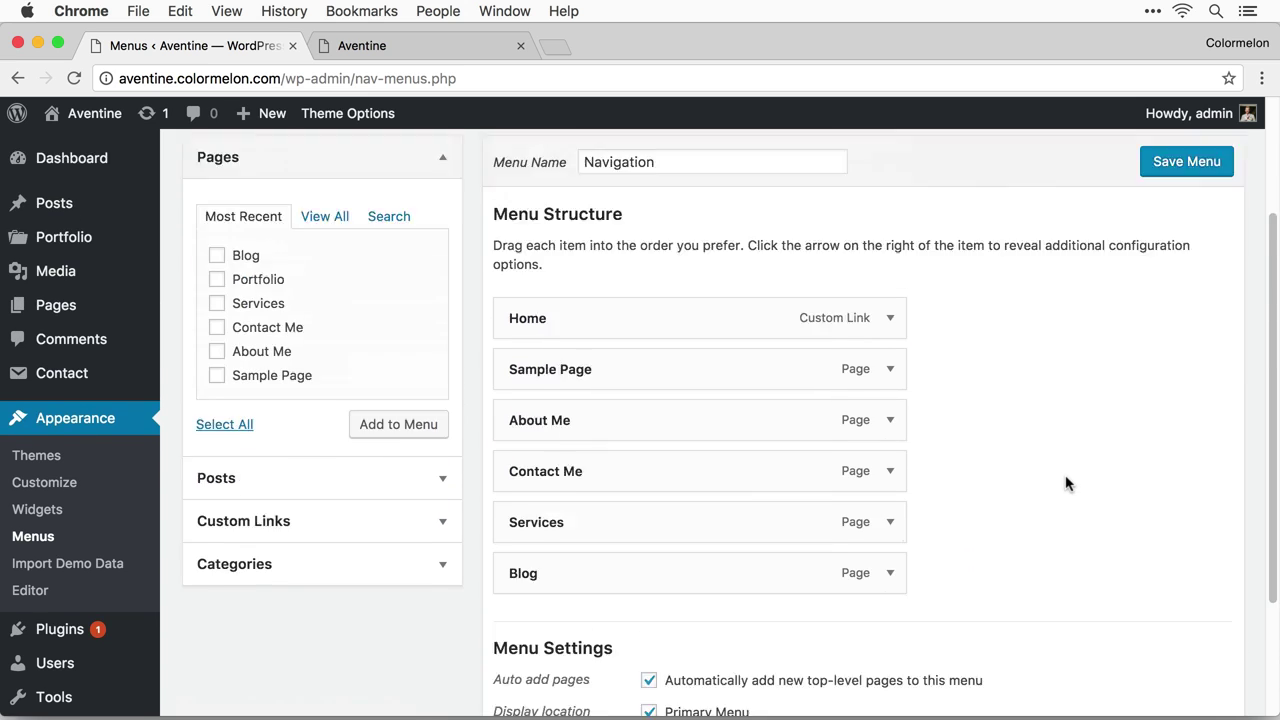
# Turn off automatic adding of new top-level pages to the Navigation menu, save the menu, and reload the live site.
pyautogui.scroll(-2, 1066, 484)
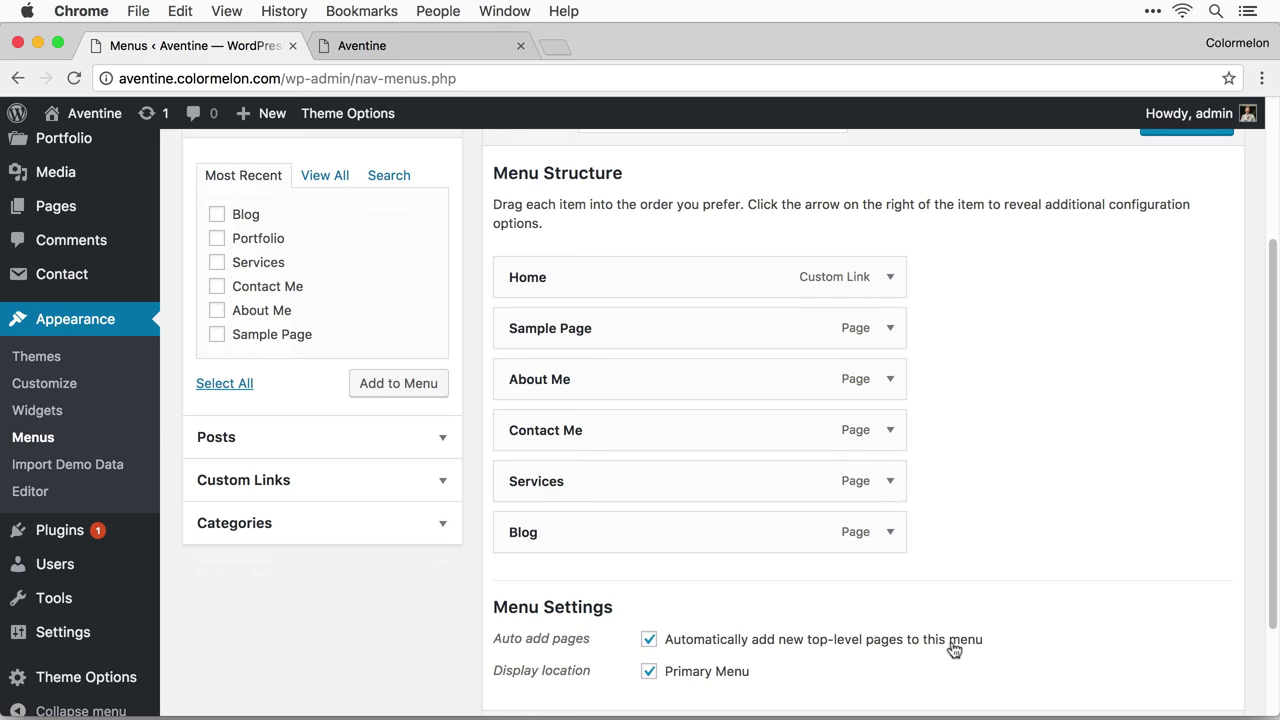
pyautogui.click(649, 640)
pyautogui.scroll(1, 1165, 251)
pyautogui.click(1168, 172)
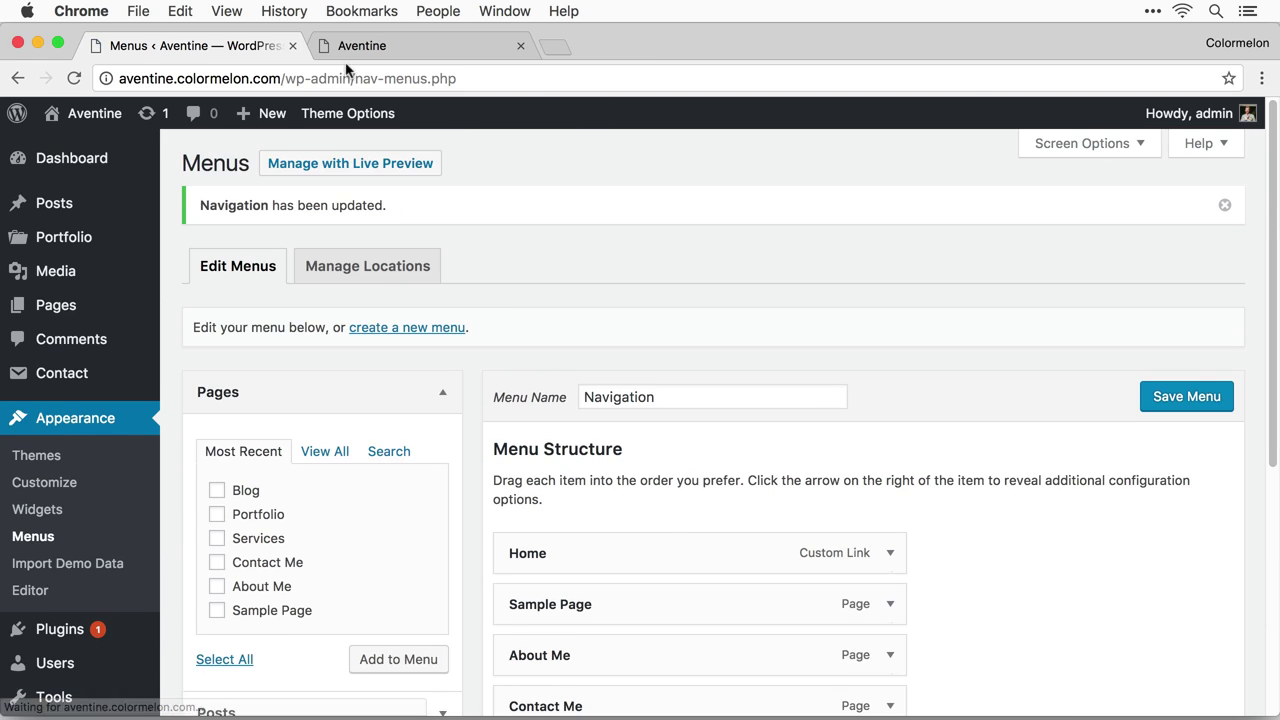
pyautogui.click(365, 47)
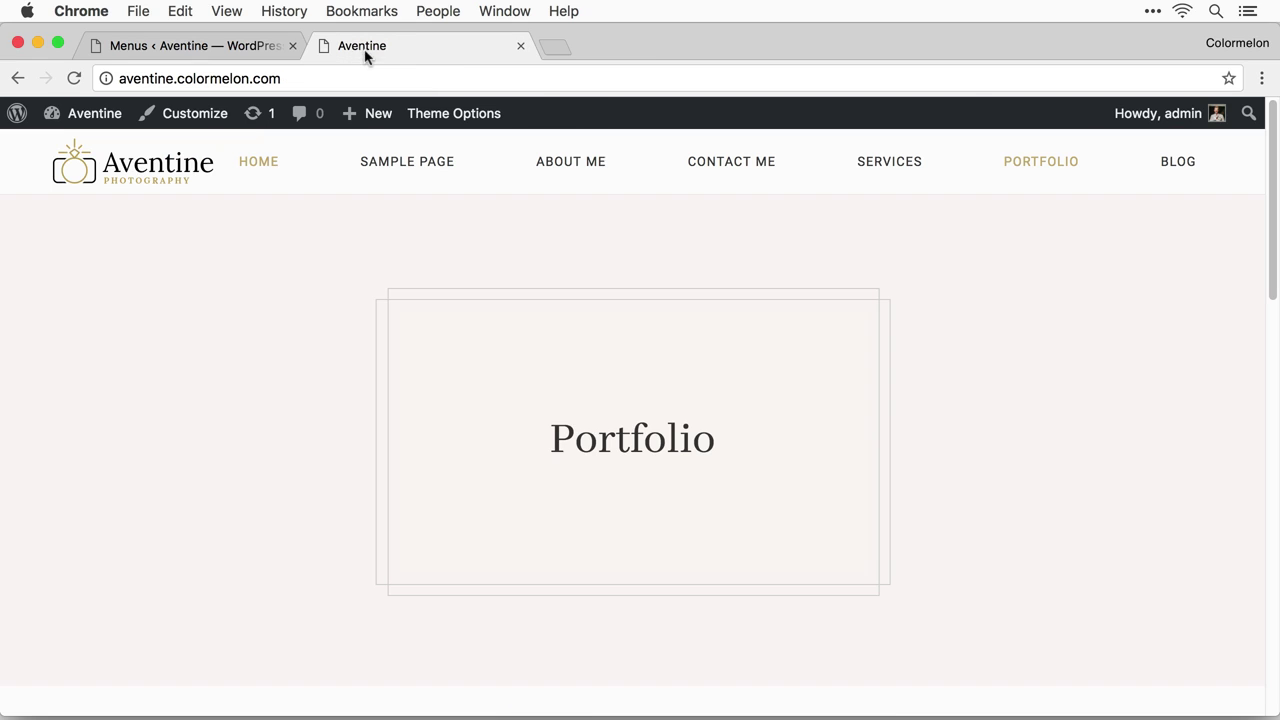
pyautogui.click(73, 78)
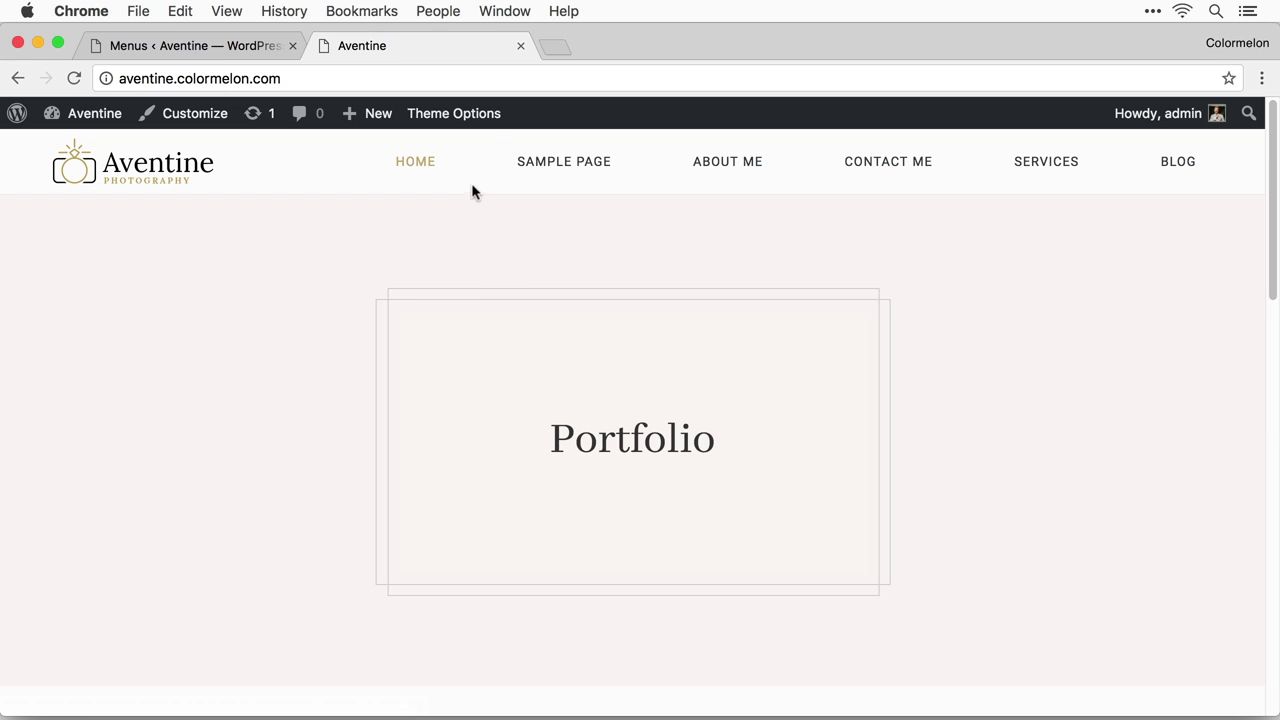
# In the theme's Branding options, upload header-background.jpg as the Portfolio Header Image and save the changes.
pyautogui.click(466, 122)
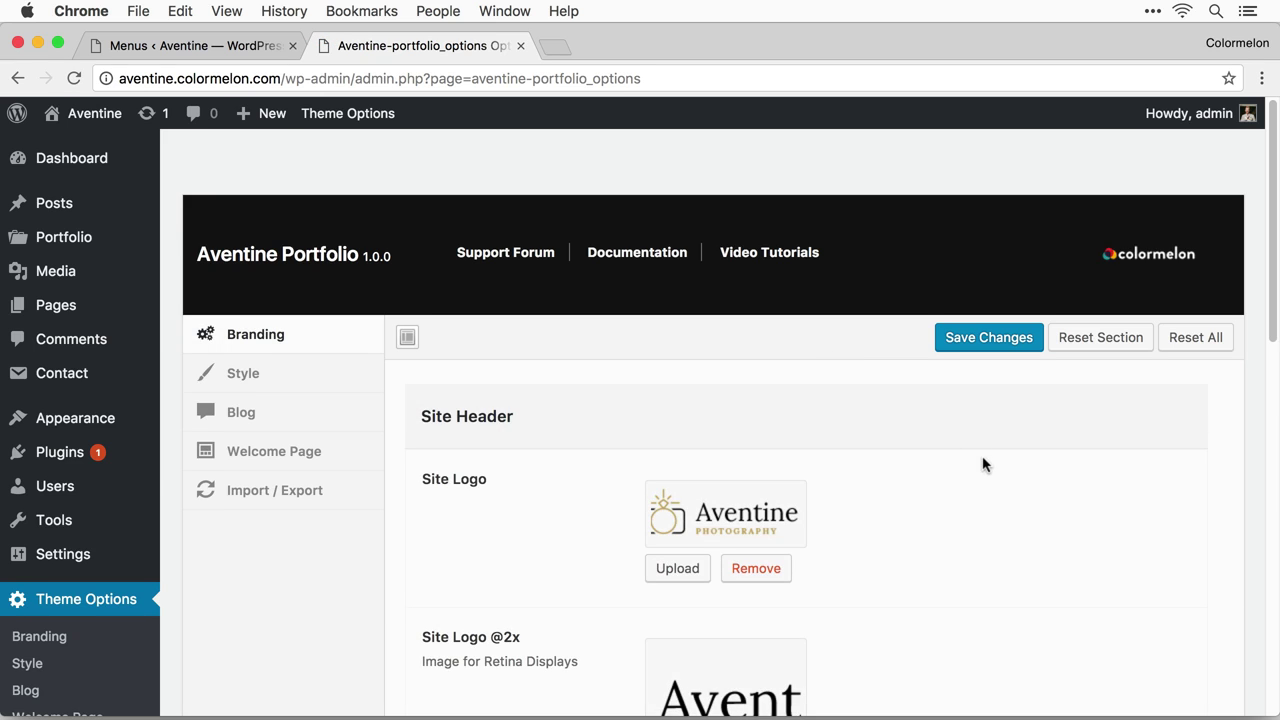
pyautogui.scroll(-1, 983, 464)
pyautogui.scroll(-10, 983, 464)
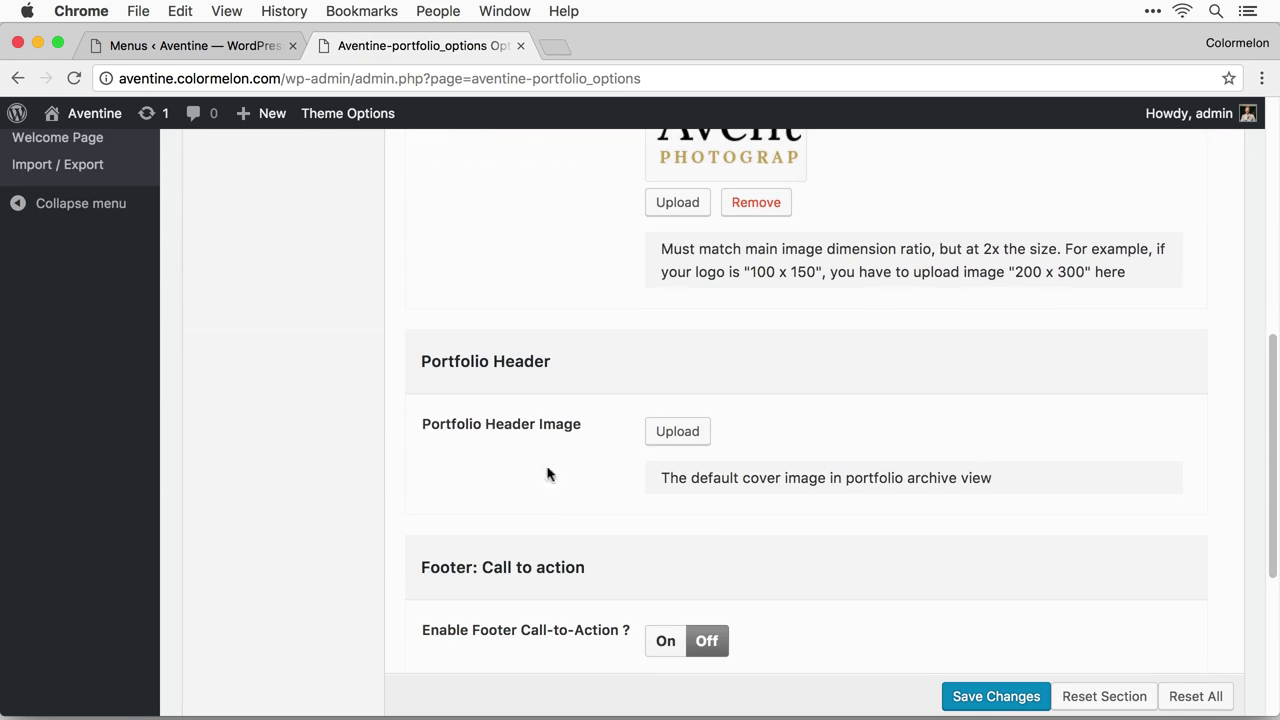
pyautogui.click(688, 438)
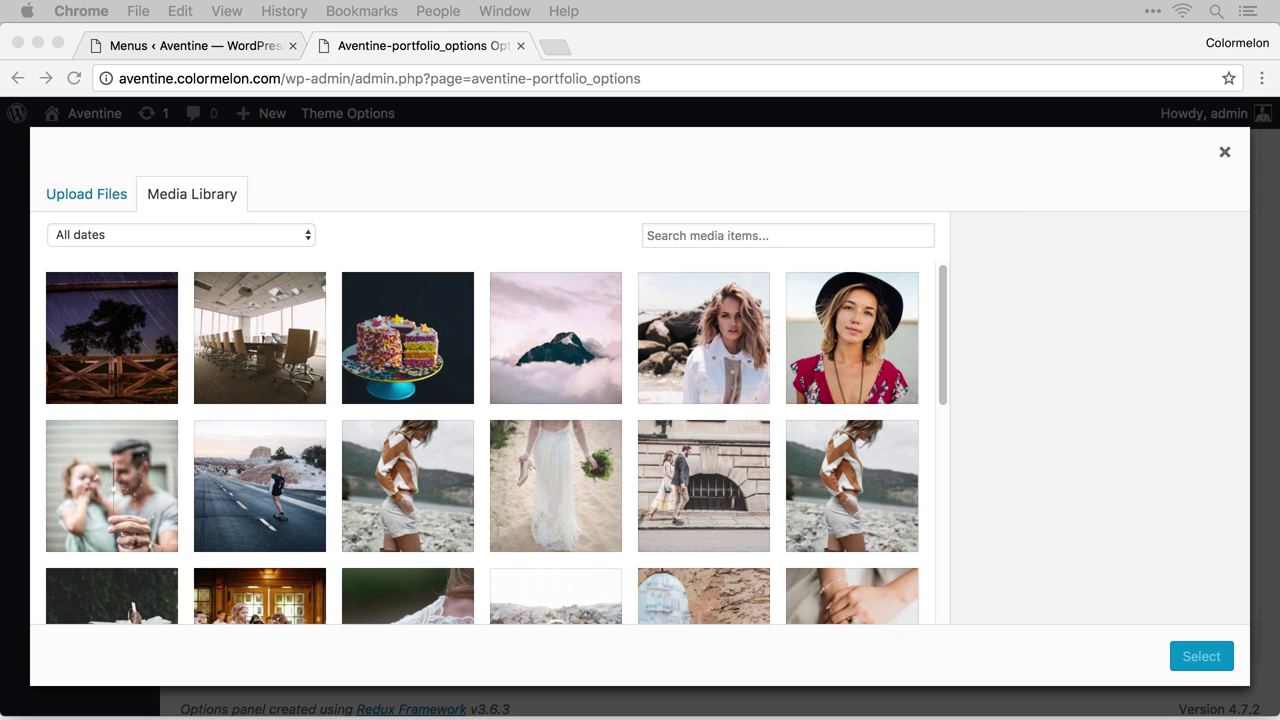
pyautogui.moveTo(672, 715); pyautogui.dragTo(666, 501)
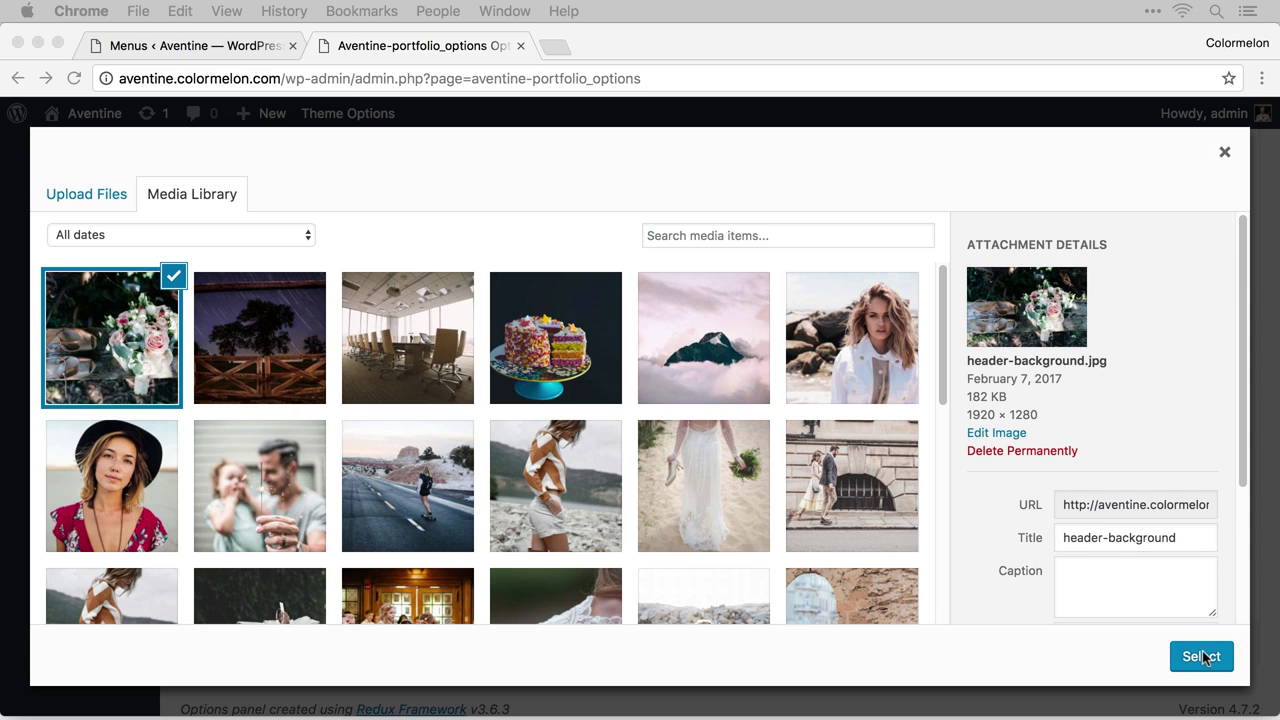
pyautogui.click(1203, 657)
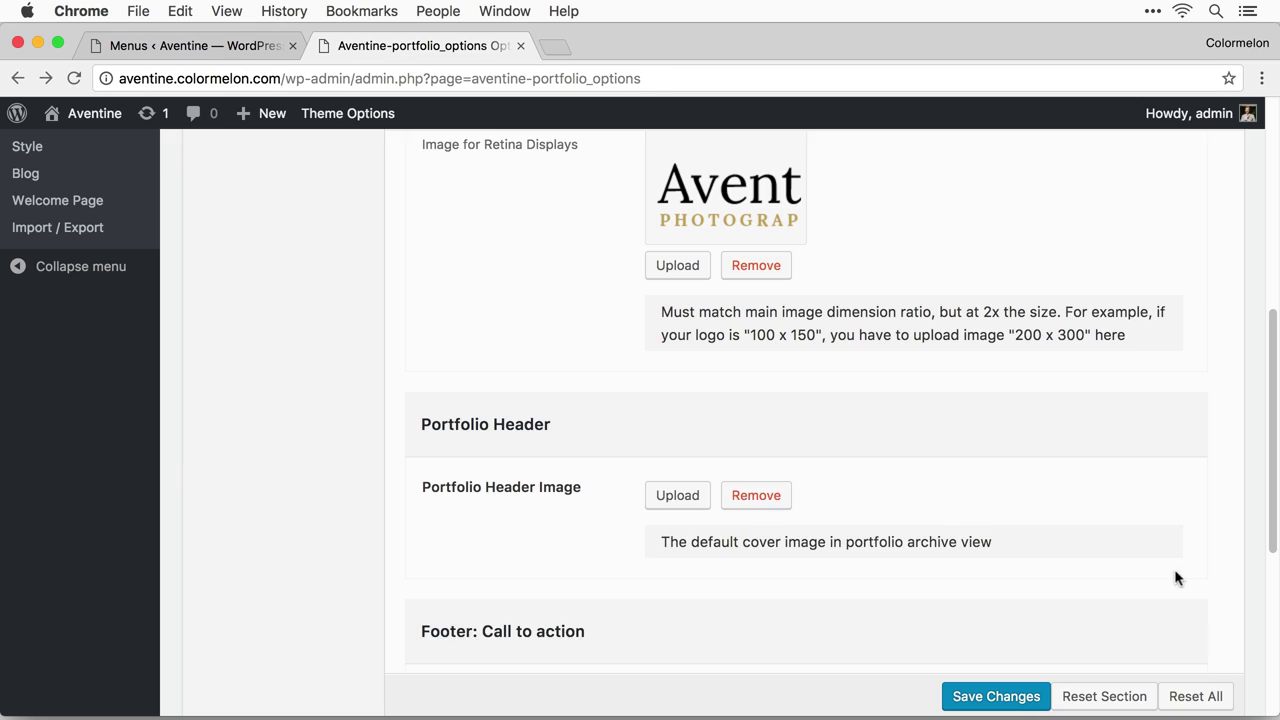
pyautogui.click(988, 698)
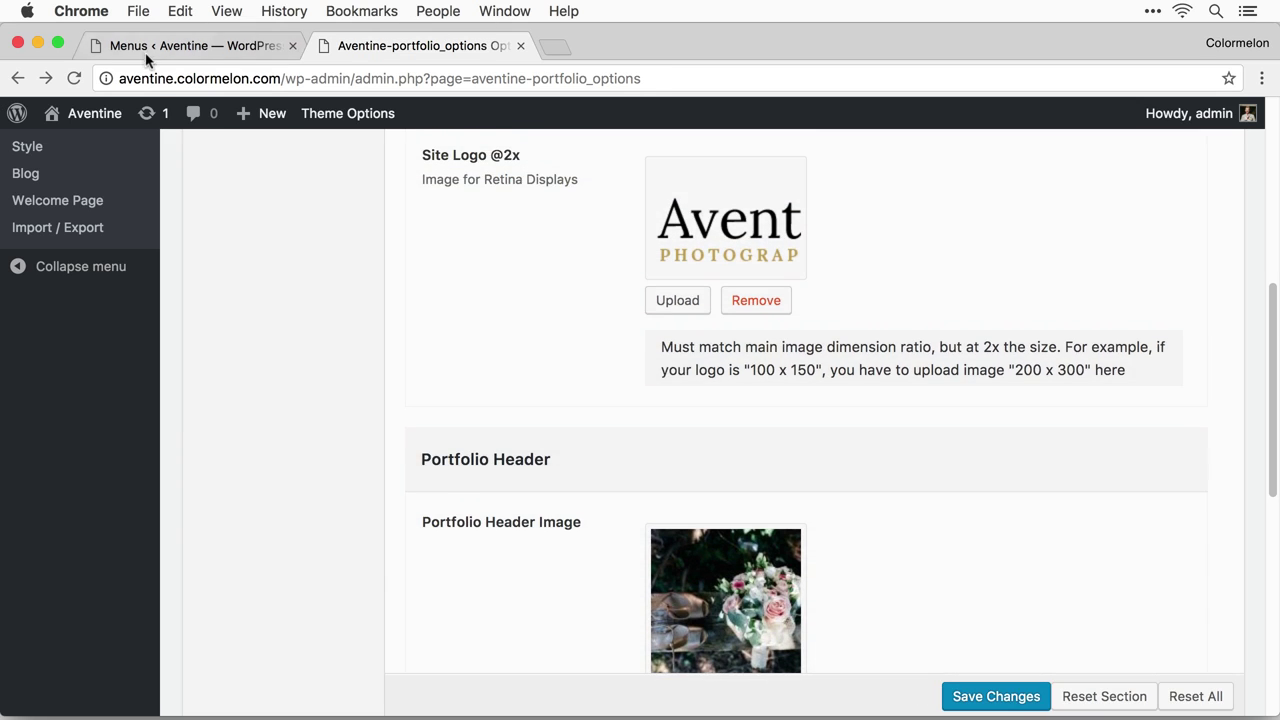
# Visit the live front page and examine the portfolio header, the entry grid and the footer.
pyautogui.moveTo(403, 112)
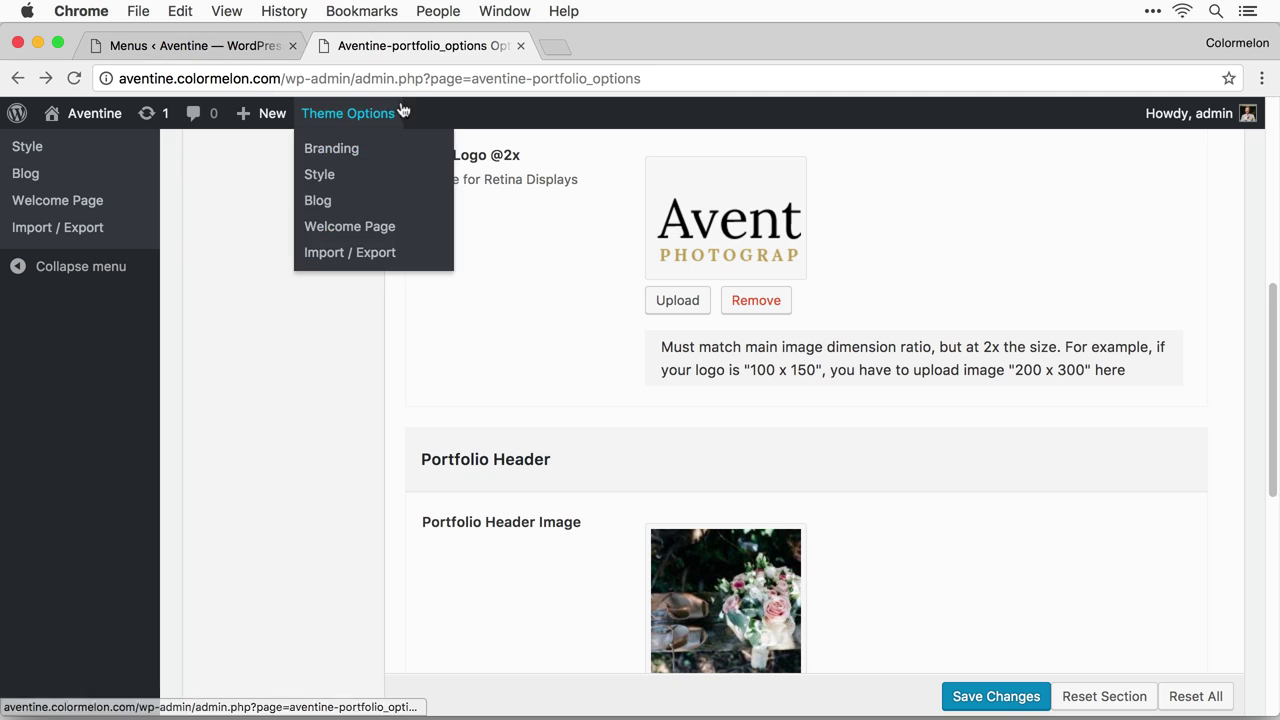
pyautogui.click(80, 146)
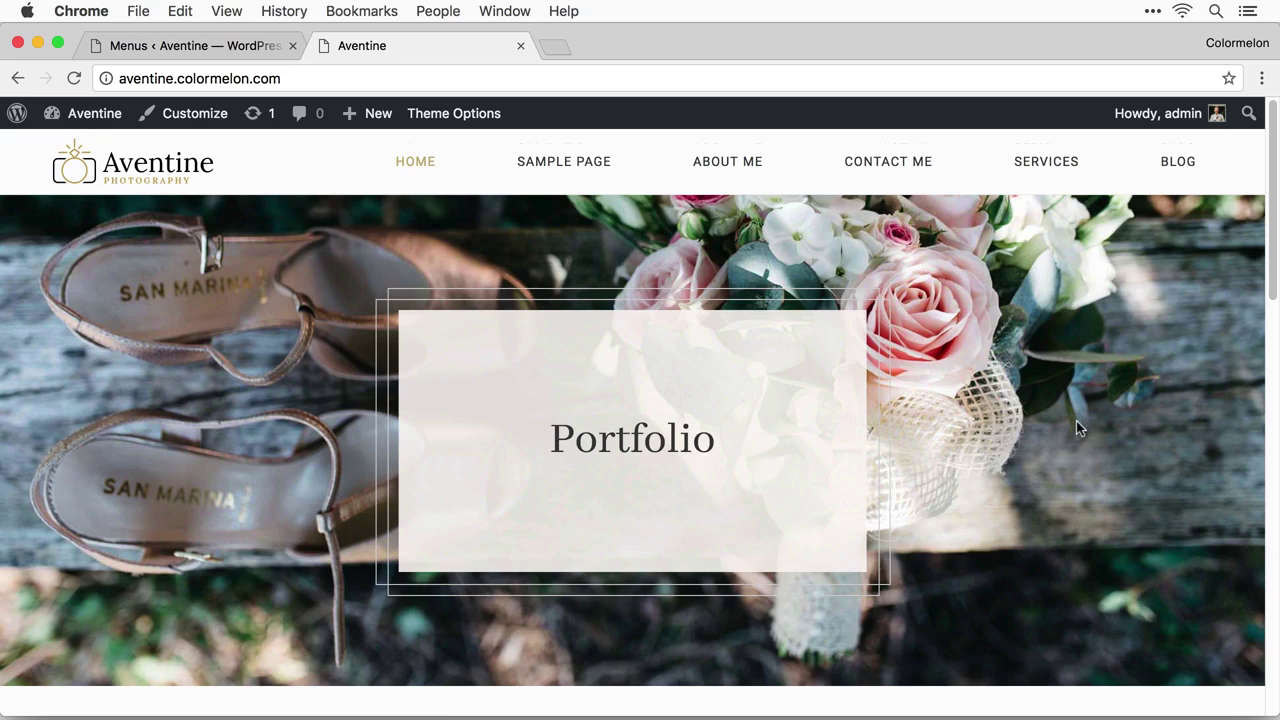
pyautogui.scroll(-10, 1076, 421)
pyautogui.scroll(-5, 1078, 423)
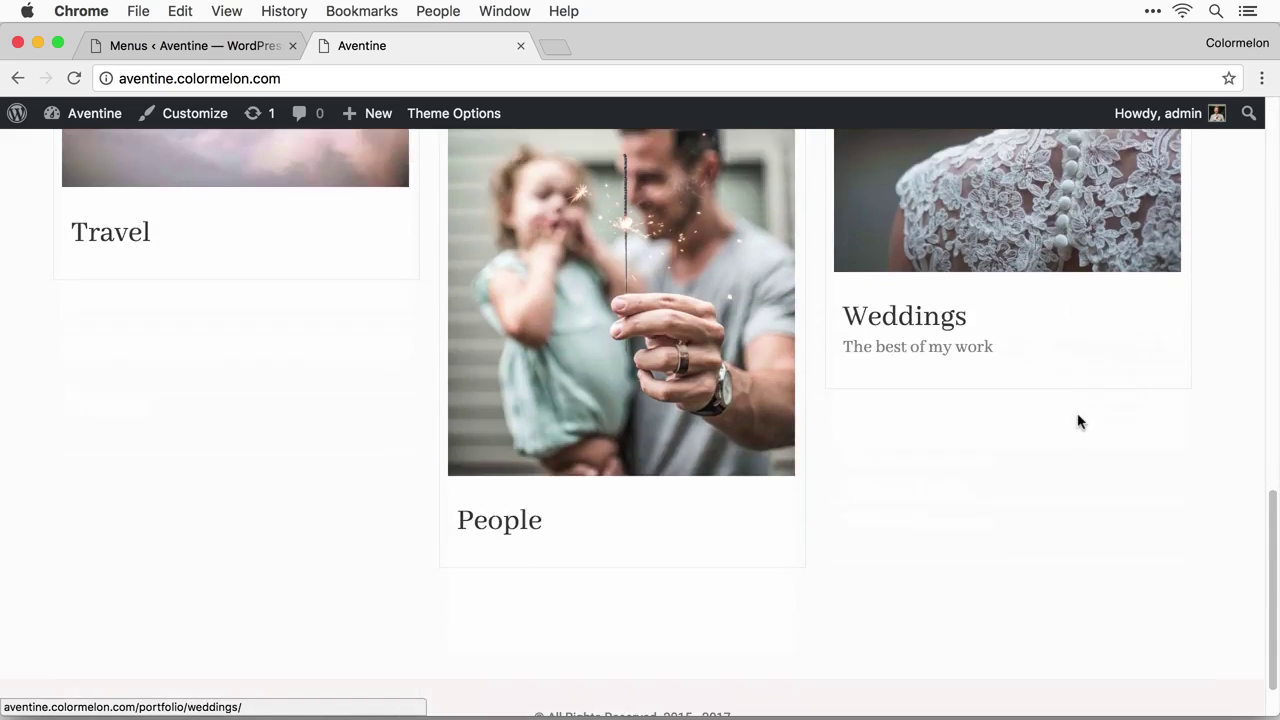
pyautogui.scroll(20, 1100, 430)
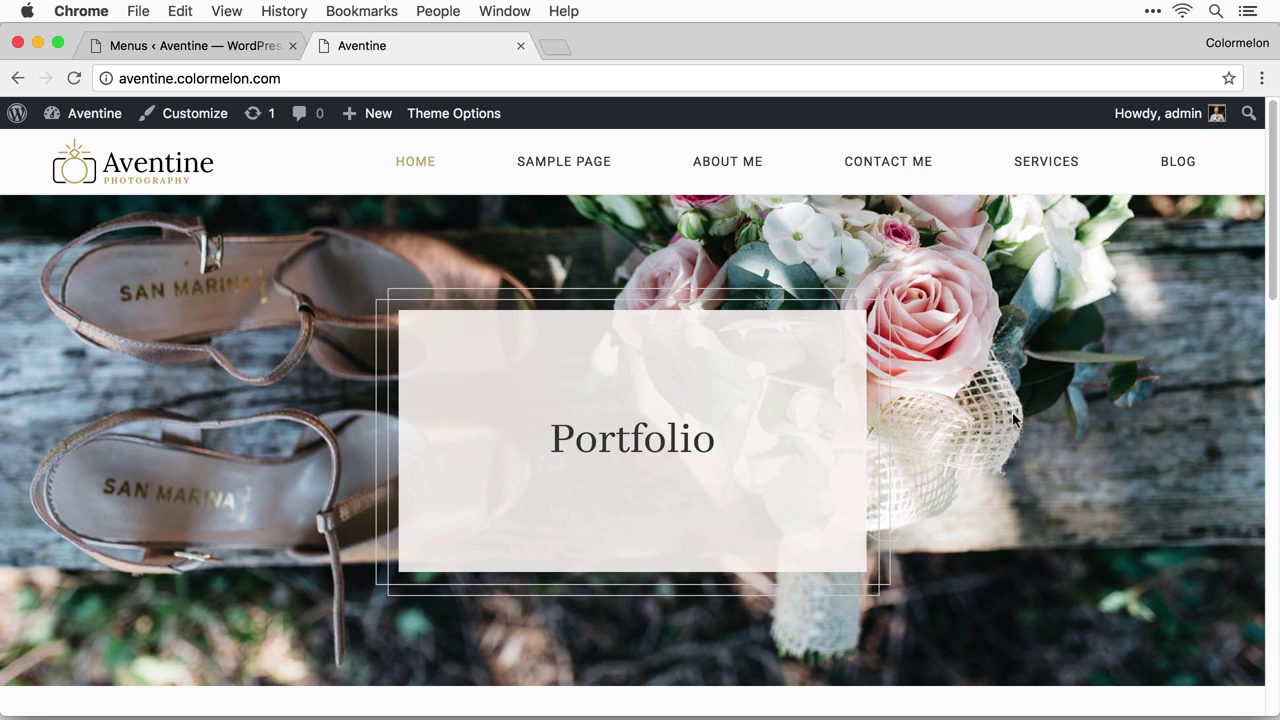
pyautogui.scroll(-15, 1060, 425)
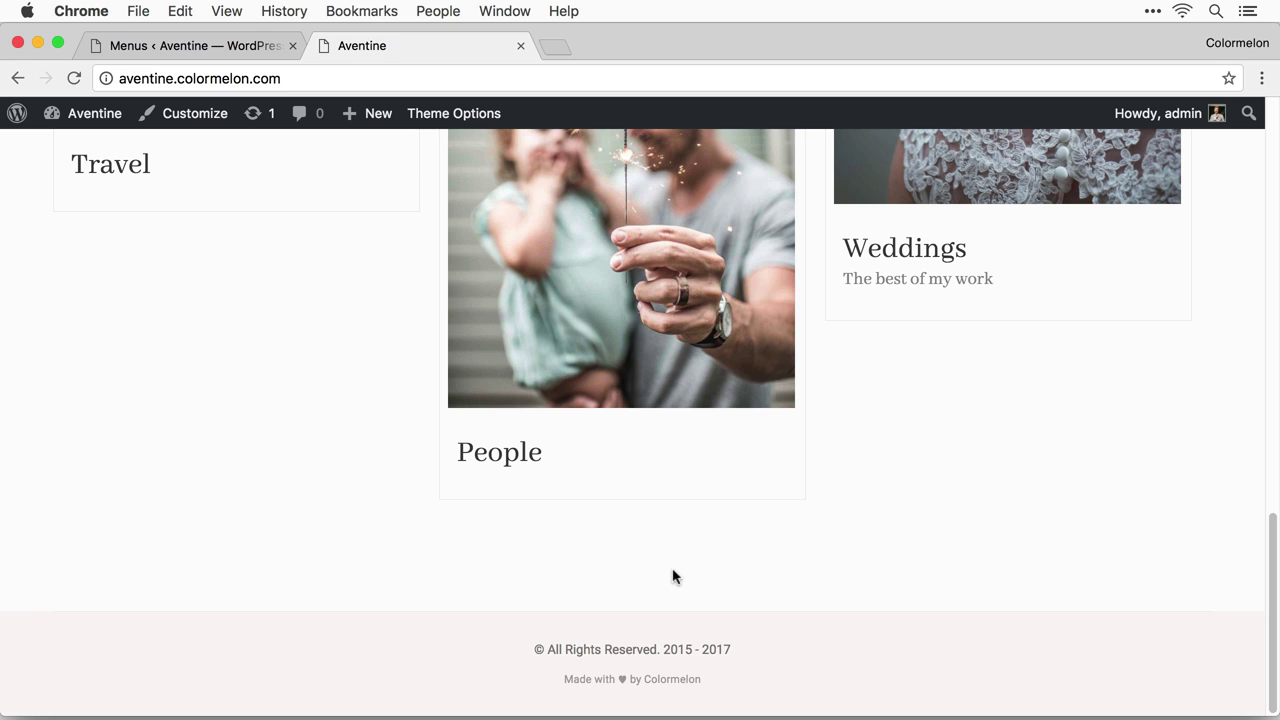
# Open the theme's Branding options and enable the Footer Call-to-Action.
pyautogui.click(426, 118)
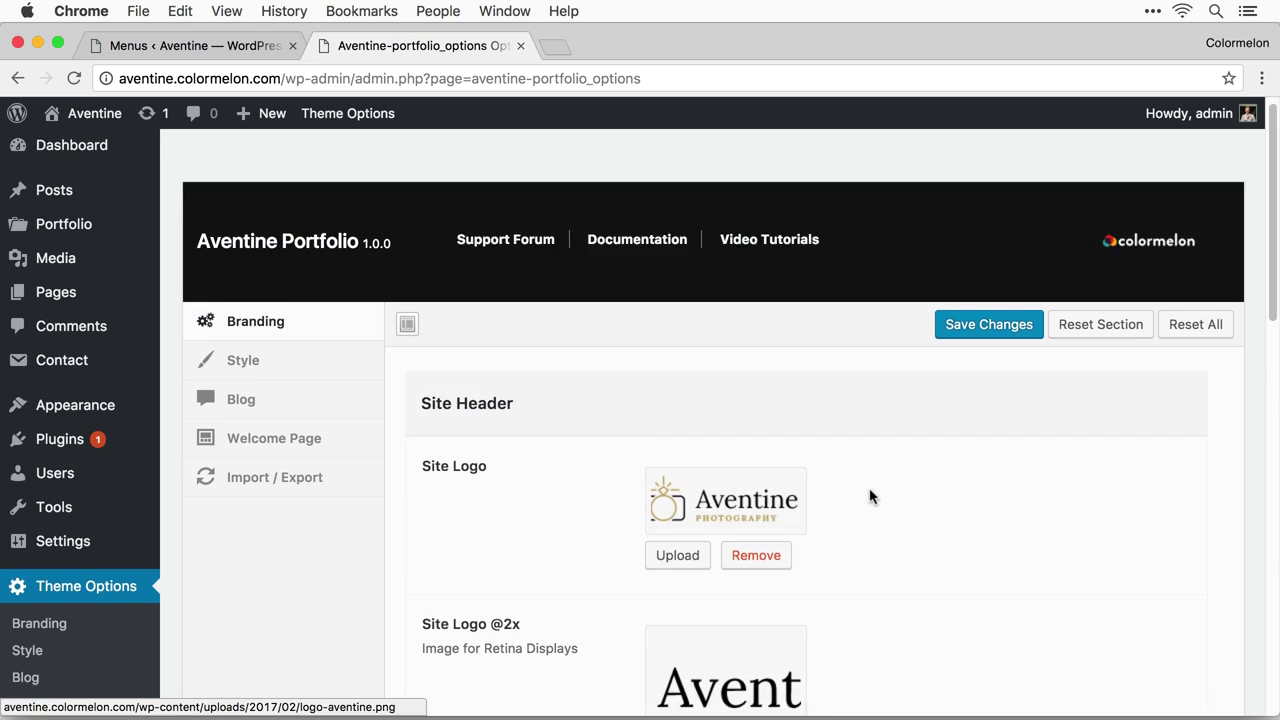
pyautogui.scroll(-10, 869, 497)
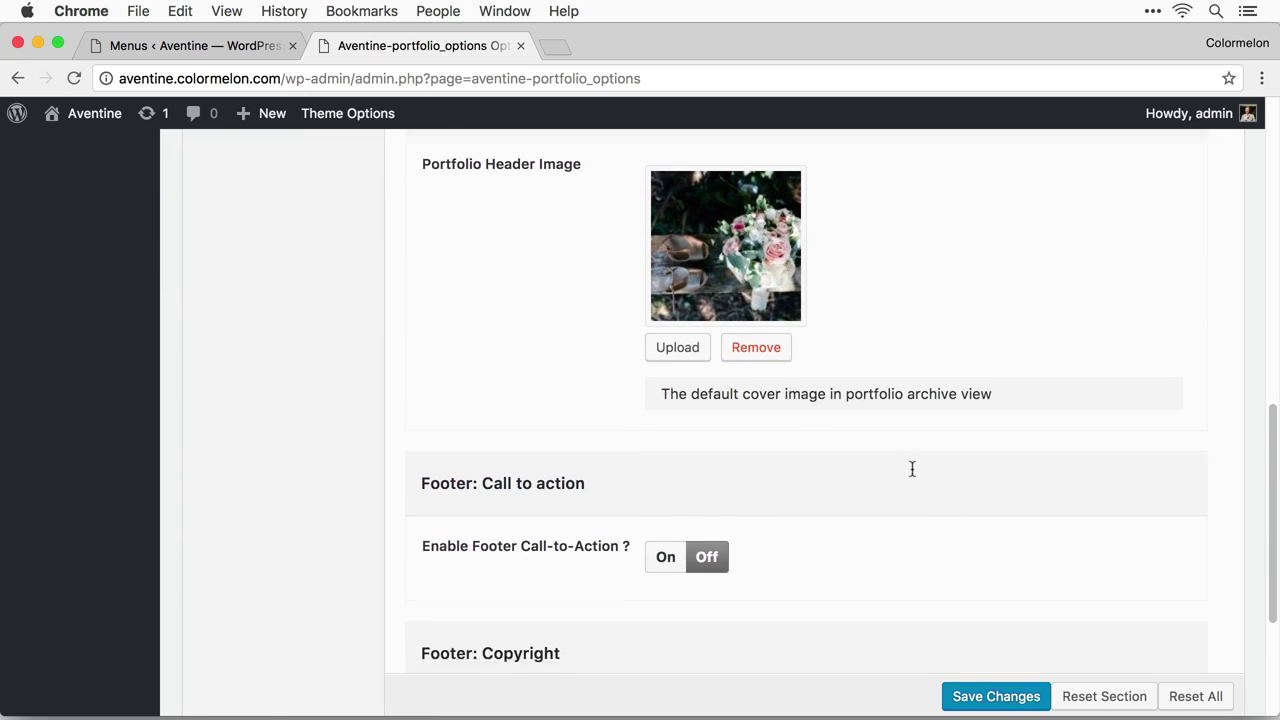
pyautogui.scroll(-2, 912, 469)
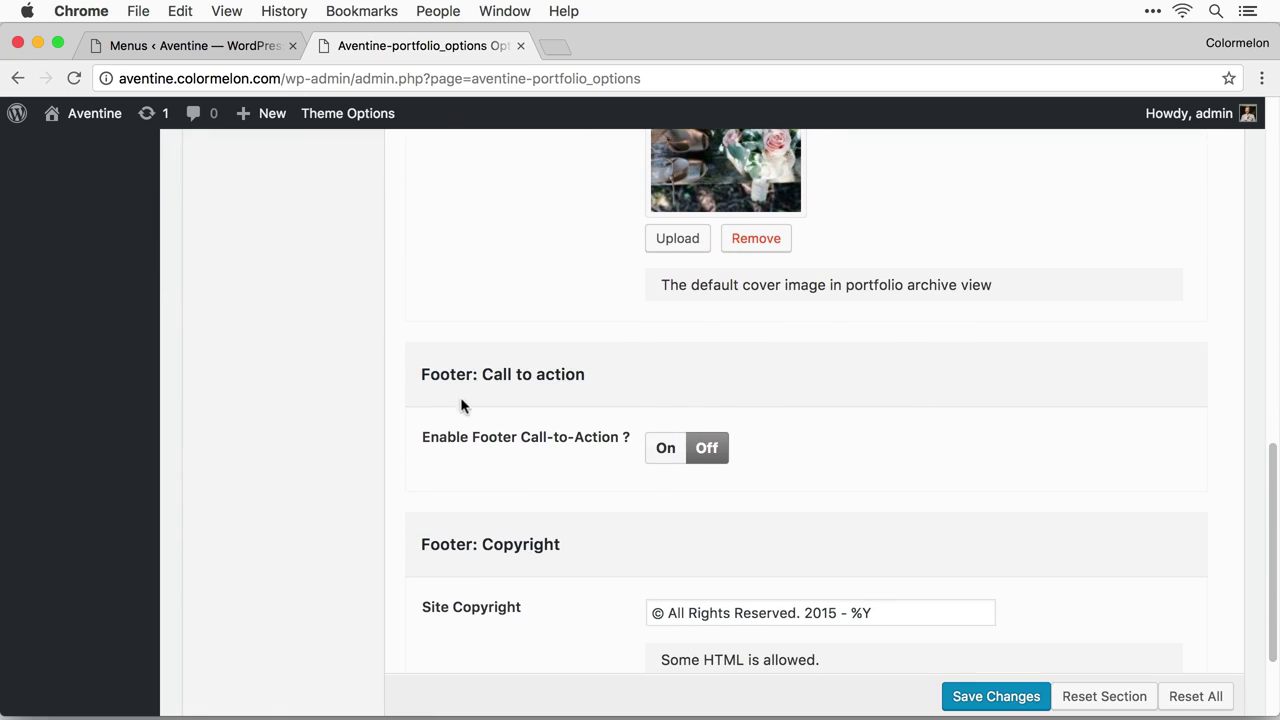
pyautogui.click(653, 450)
pyautogui.scroll(-4, 870, 460)
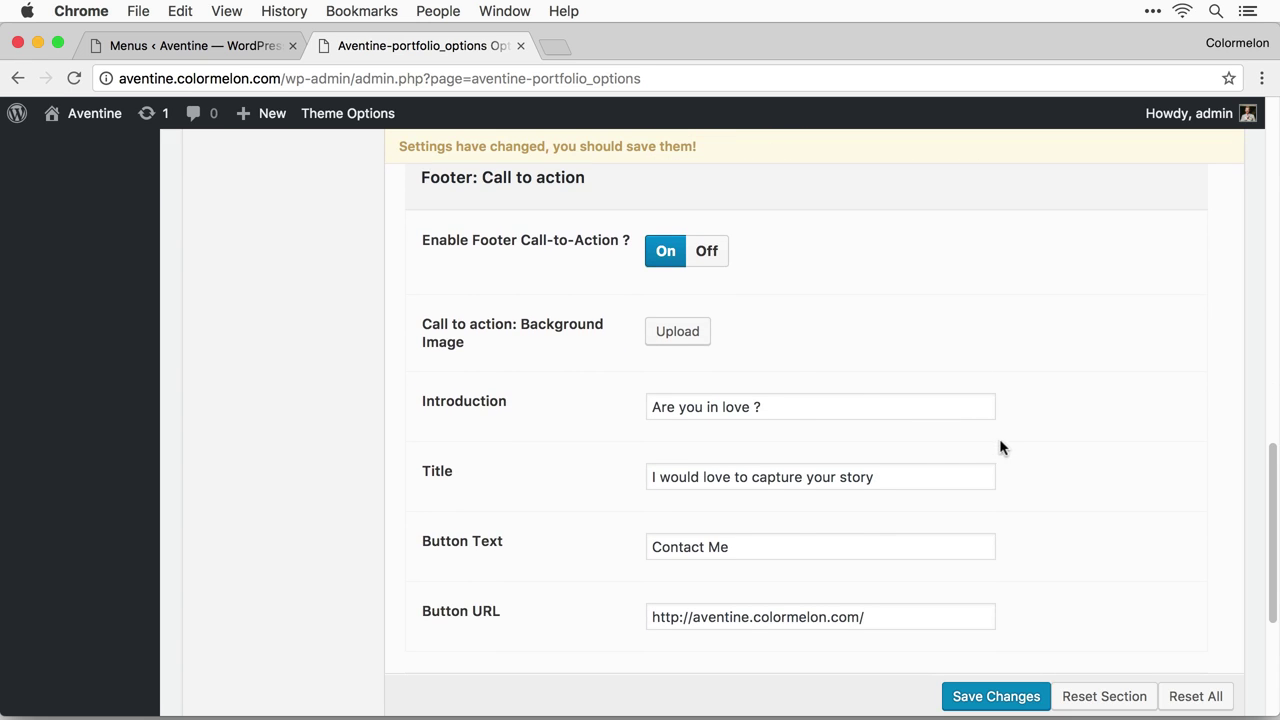
# Set the call-to-action background image to the existing shoes-and-bouquet photo from the Media Library.
pyautogui.scroll(-1, 866, 469)
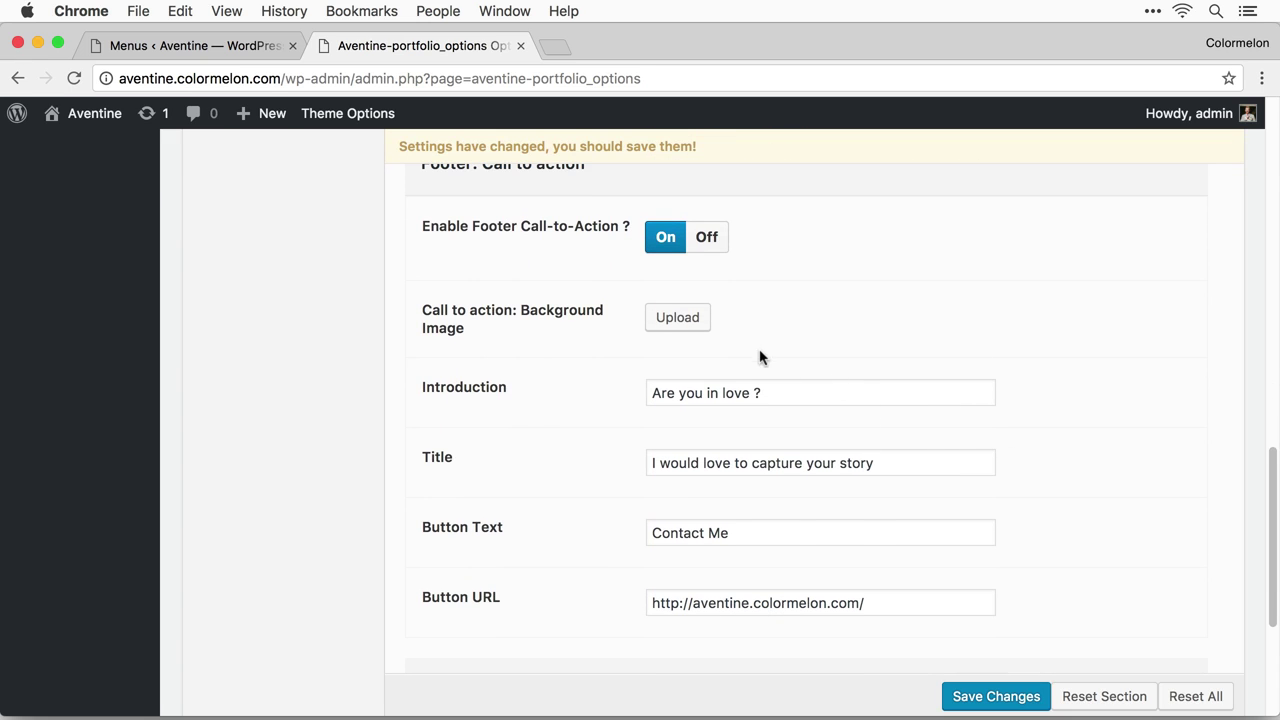
pyautogui.click(702, 322)
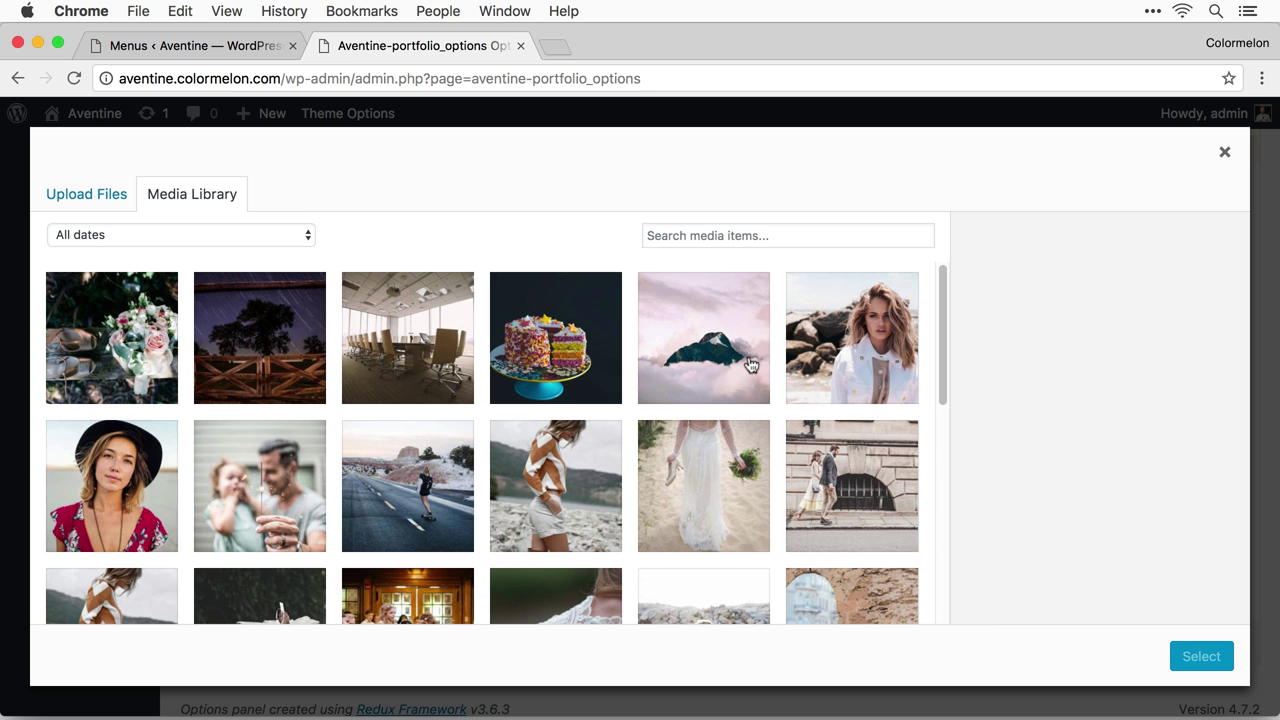
pyautogui.click(123, 330)
pyautogui.click(1200, 657)
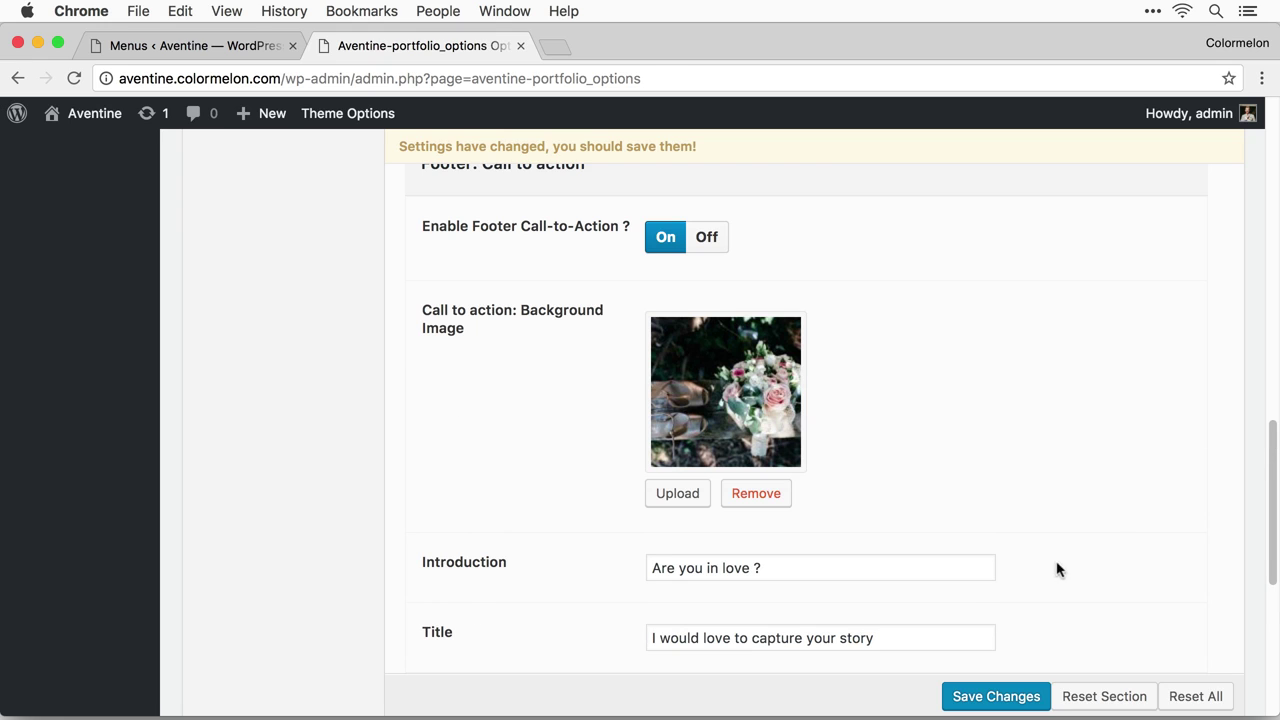
pyautogui.scroll(-5, 1080, 490)
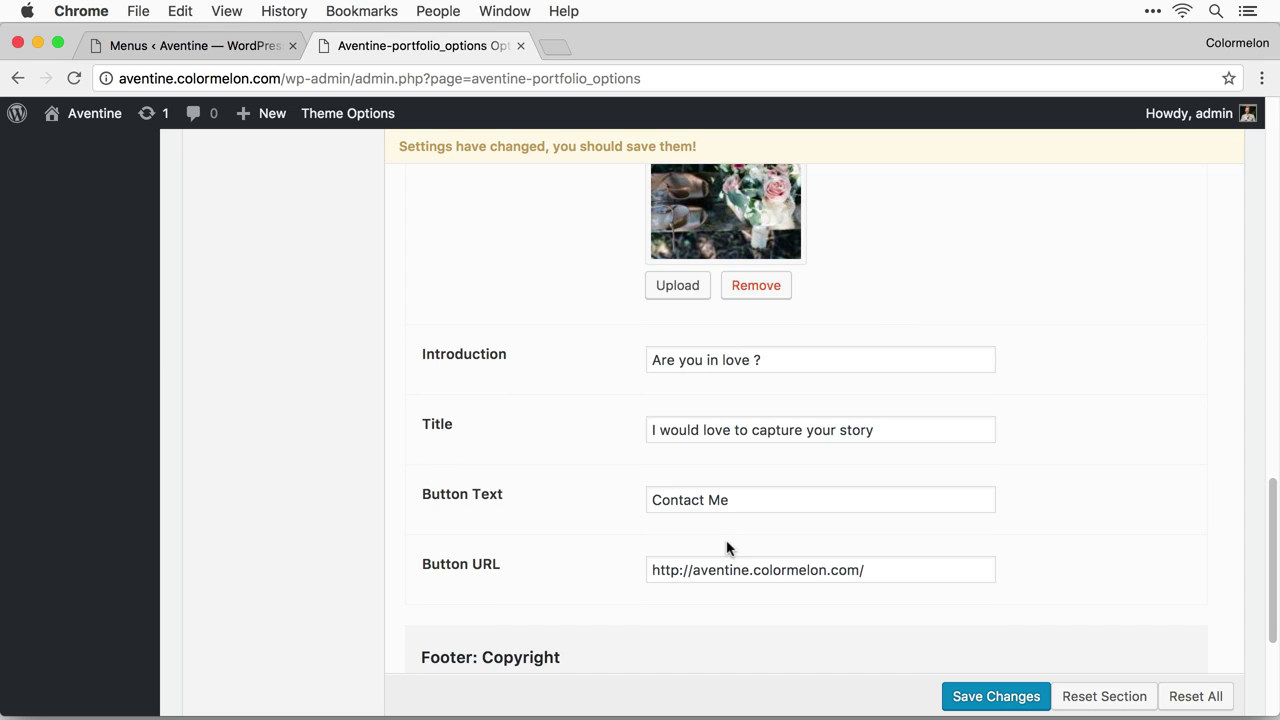
pyautogui.moveTo(655, 500); pyautogui.dragTo(777, 500)
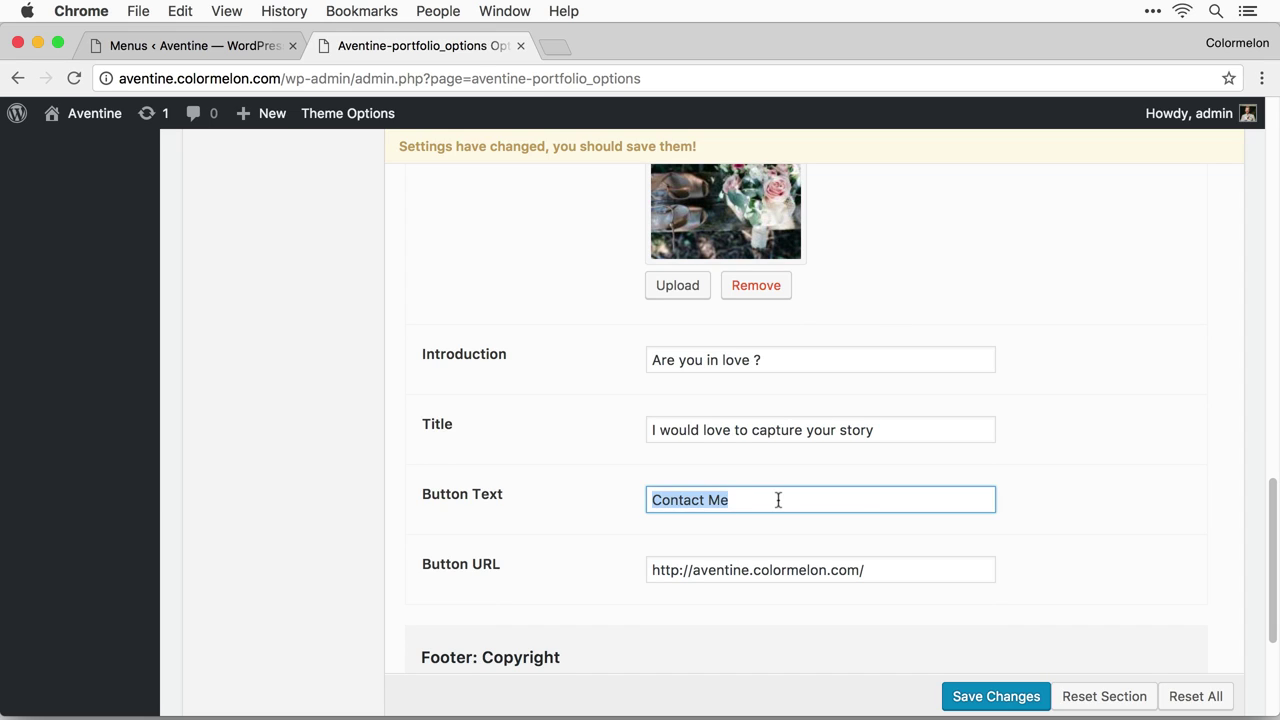
pyautogui.click(927, 575)
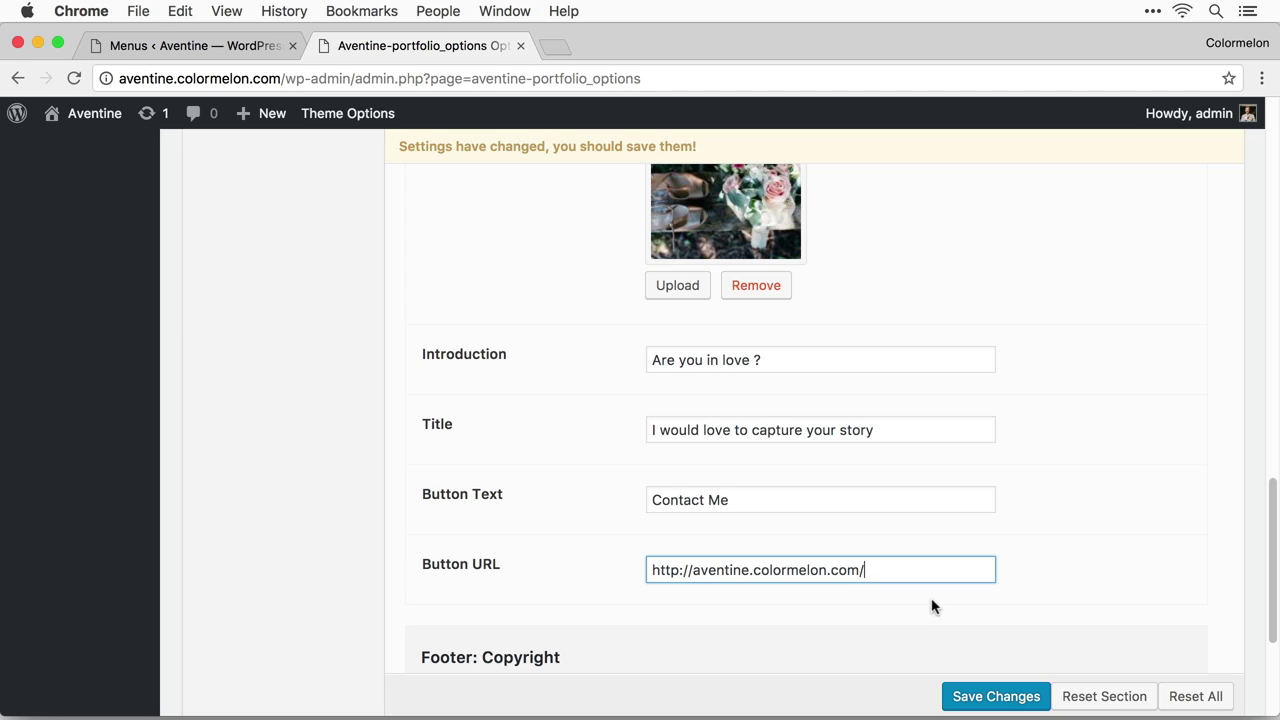
pyautogui.write('contan')
pyautogui.press('BackSpace')
pyautogui.write('ct-me')
pyautogui.click(975, 696)
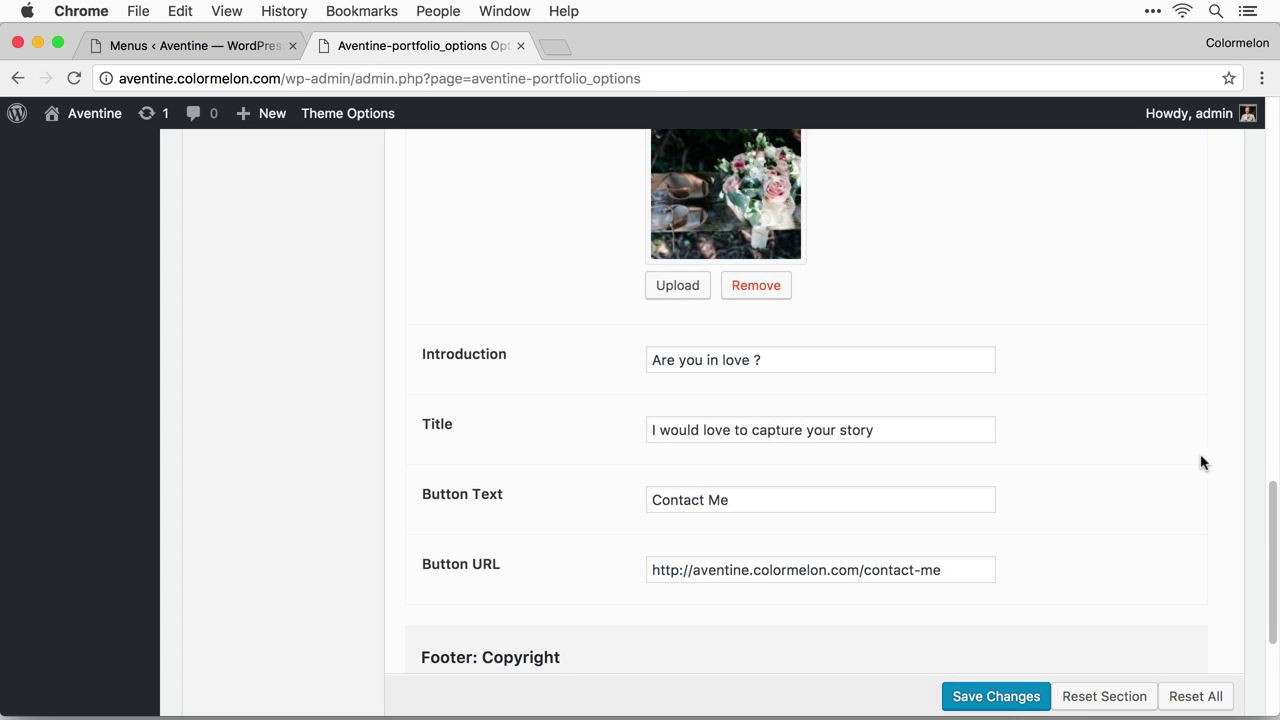
# Visit the live front page and examine the call-to-action section above the footer.
pyautogui.moveTo(352, 118)
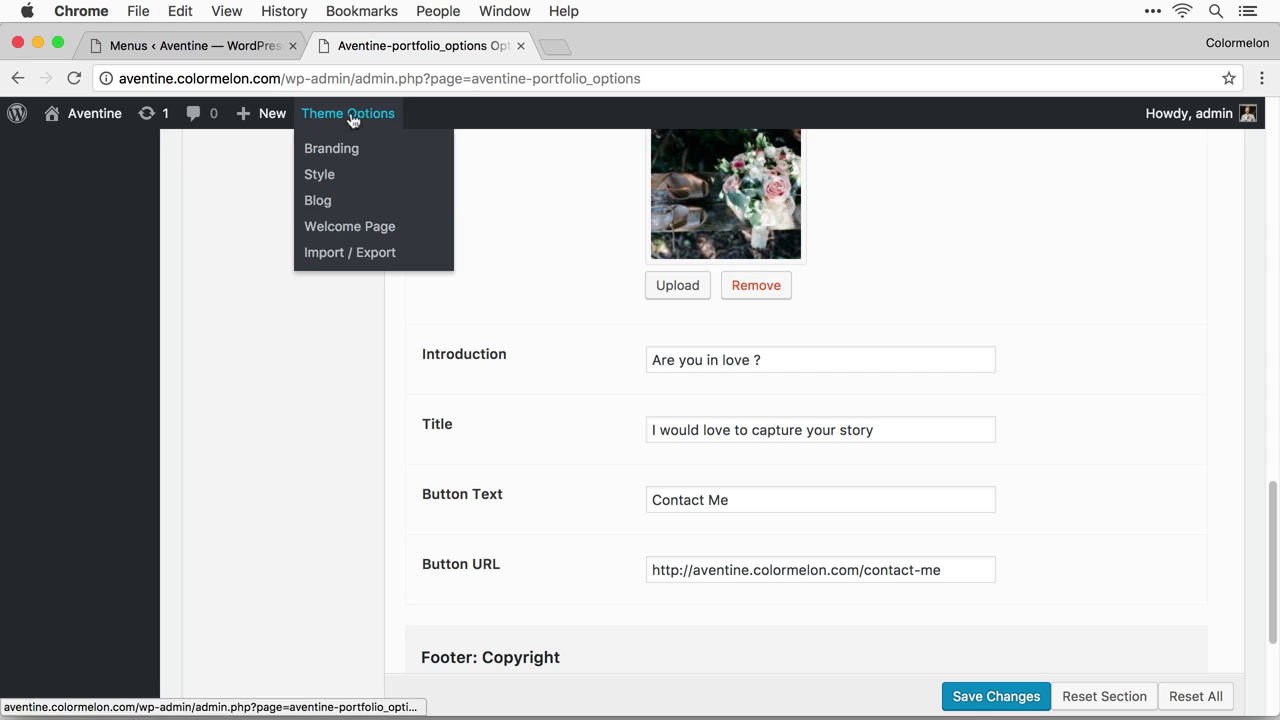
pyautogui.moveTo(103, 126)
pyautogui.click(98, 154)
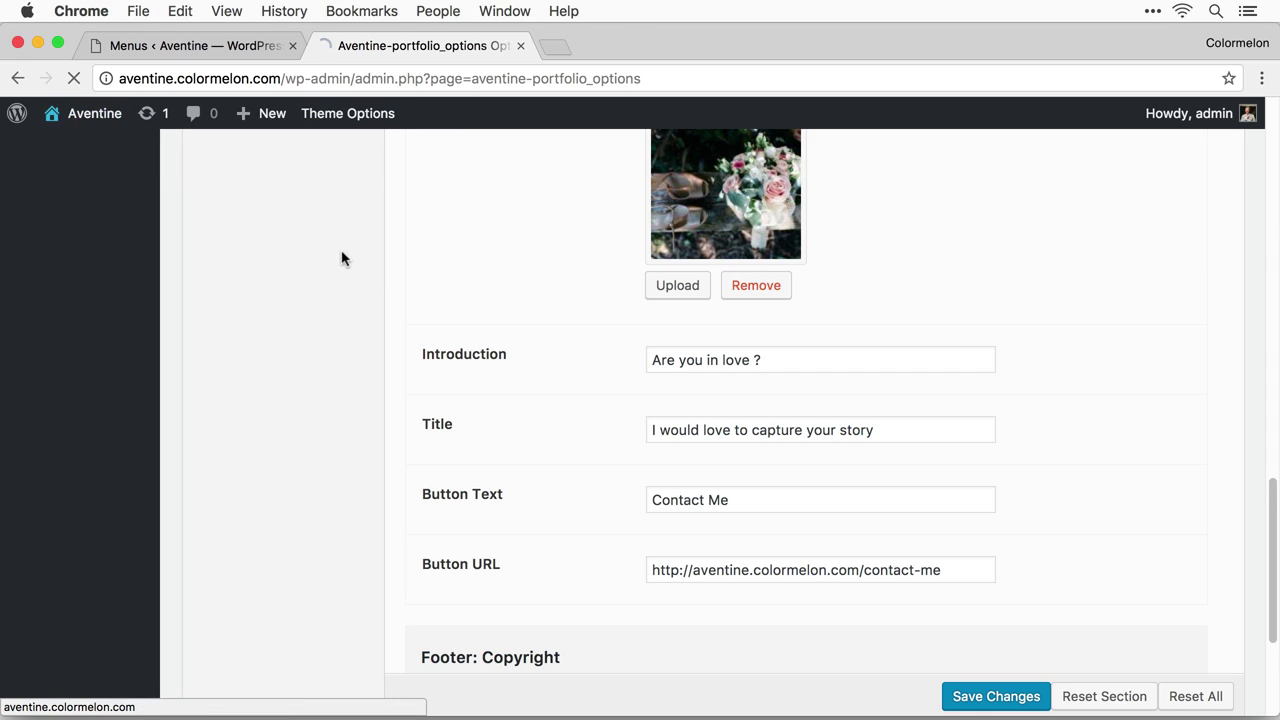
pyautogui.scroll(-15, 1097, 407)
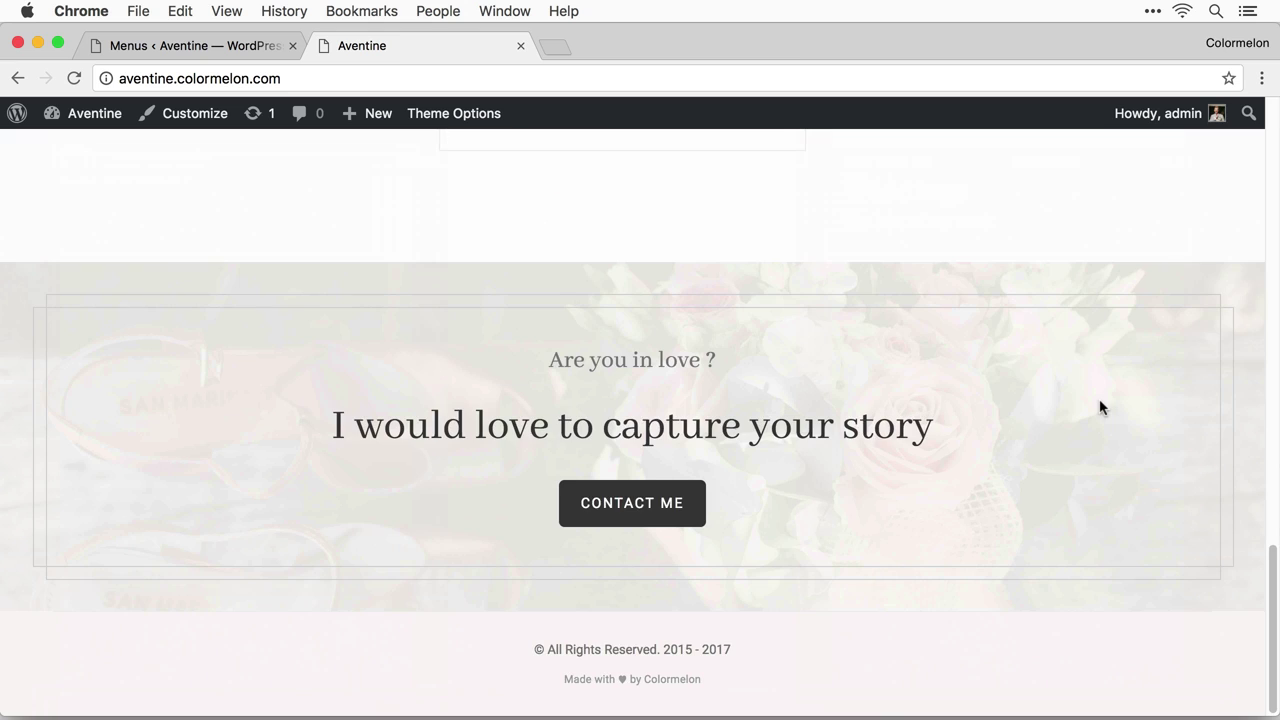